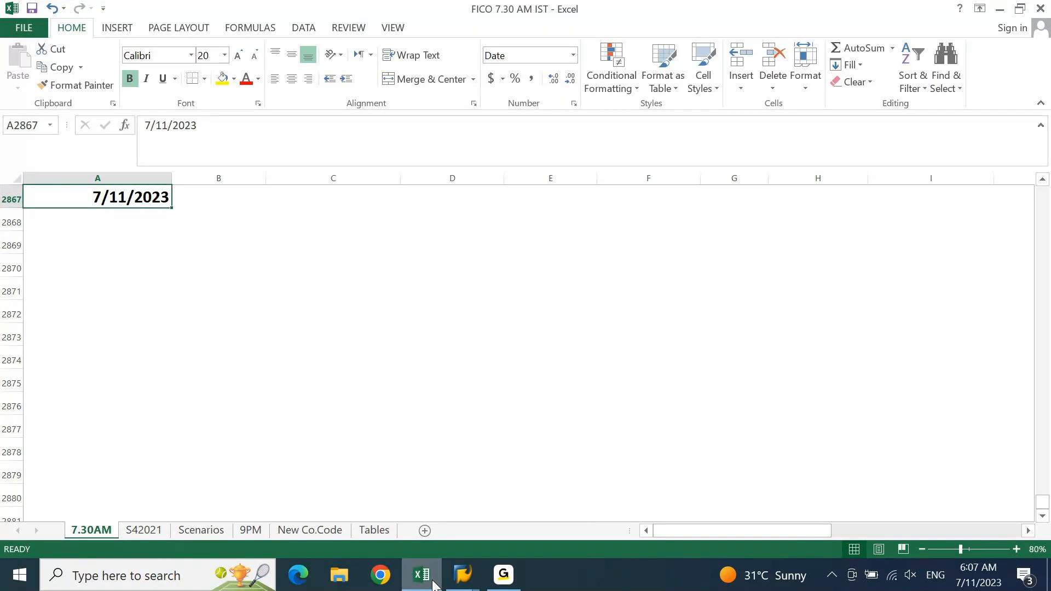
# Enter the bold heading 'Check Management' in A2868 below 7/11/2023 and give it a yellow fill
pyautogui.press('Return')
pyautogui.write('CHeck M')
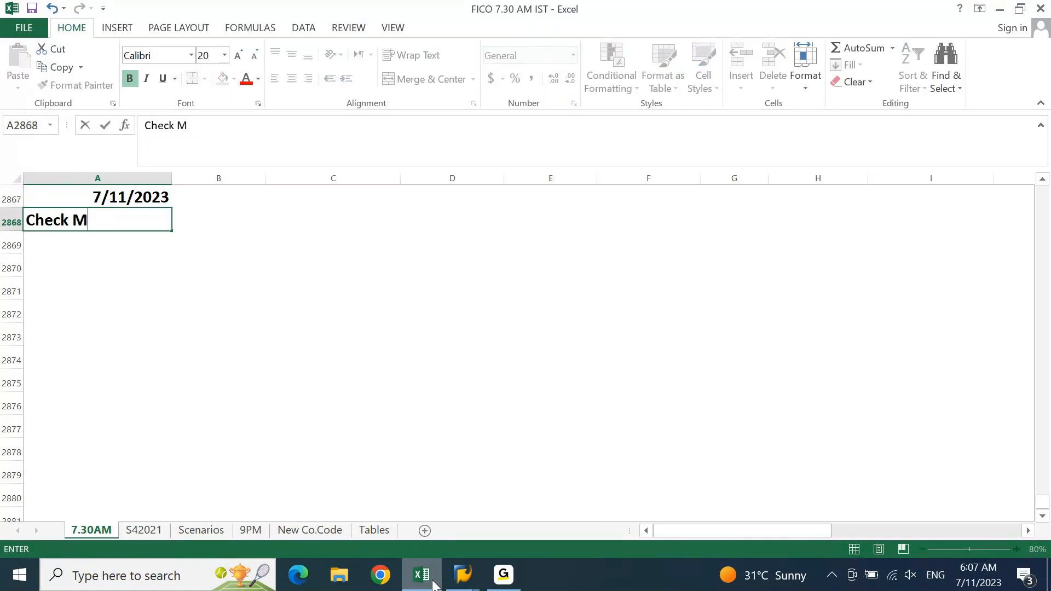
pyautogui.write('anagement')
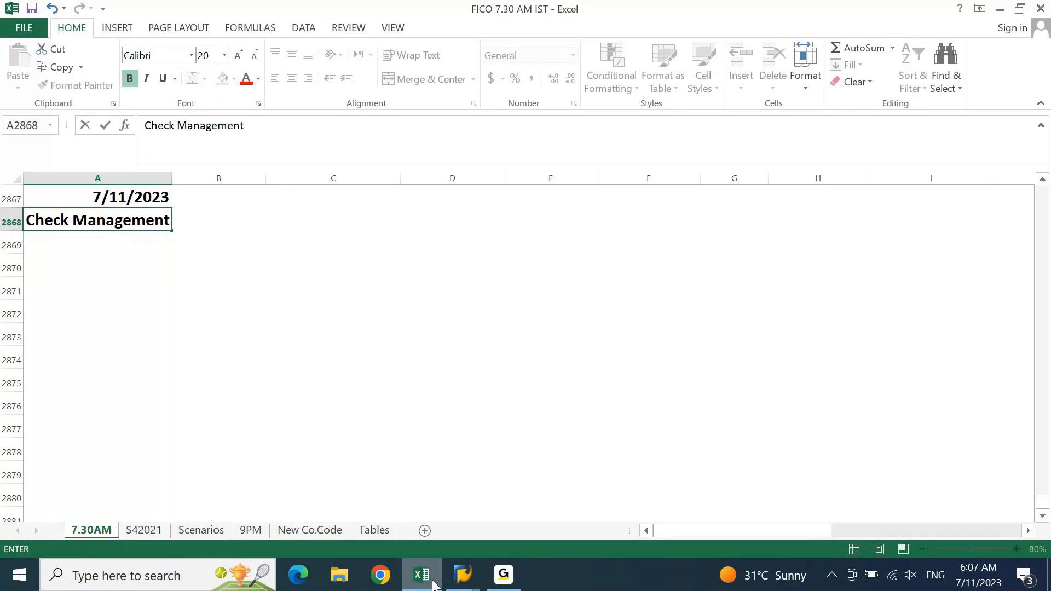
pyautogui.press('Return')
pyautogui.press('Up')
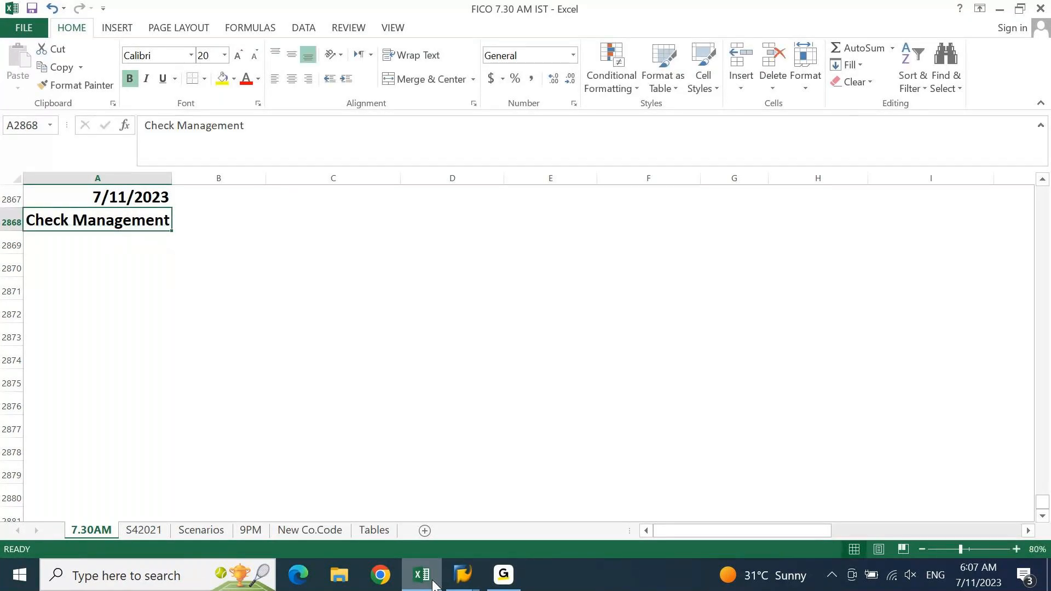
pyautogui.click(223, 79)
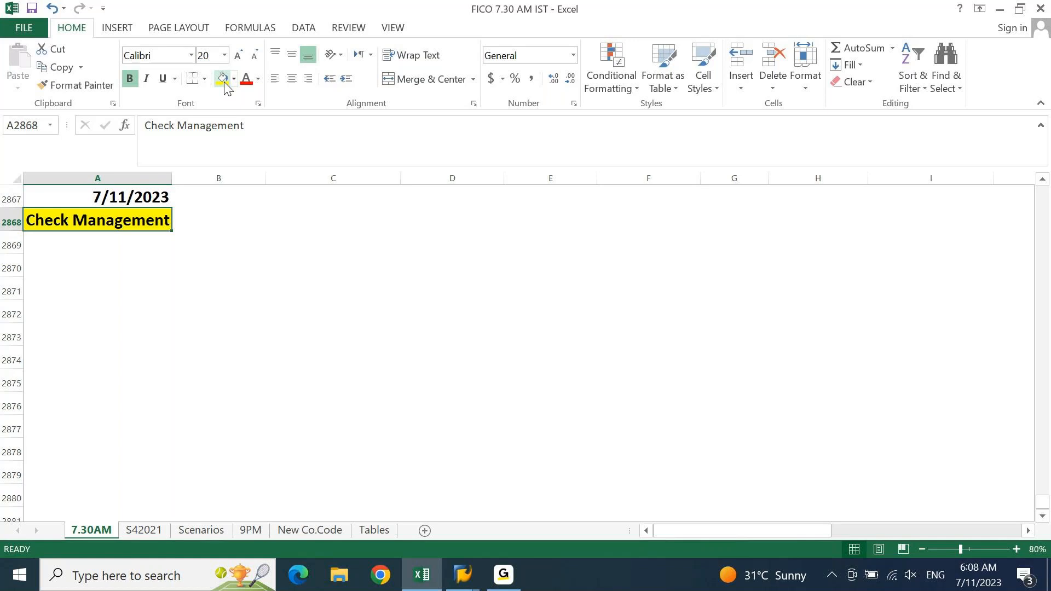
pyautogui.press('Down')
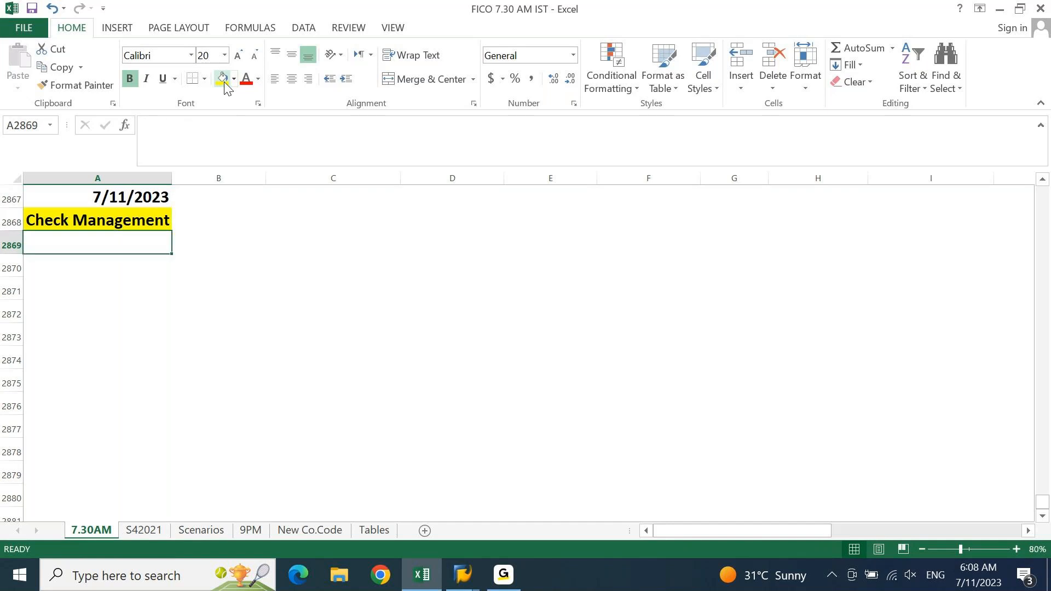
# Open table T012K in the SE16N General Table Display
pyautogui.moveTo(476, 567)
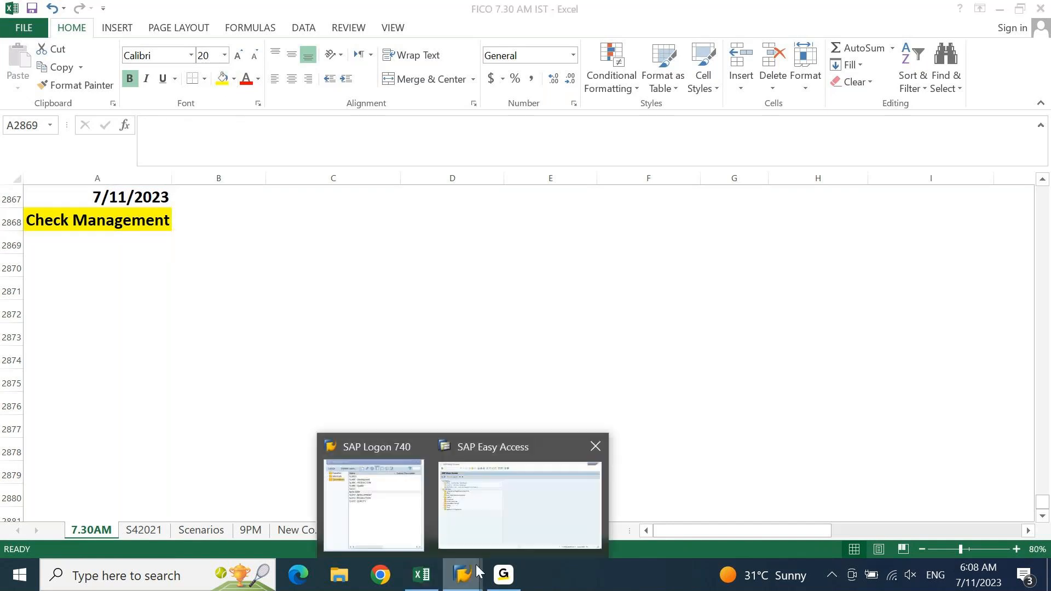
pyautogui.click(530, 527)
pyautogui.click(113, 44)
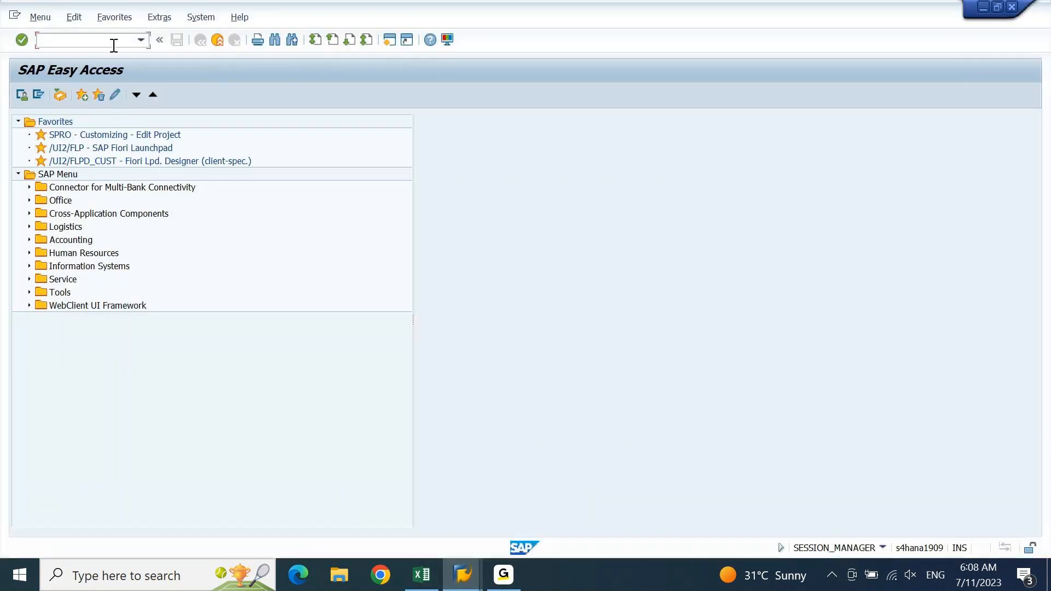
pyautogui.write('se16n')
pyautogui.press('Return')
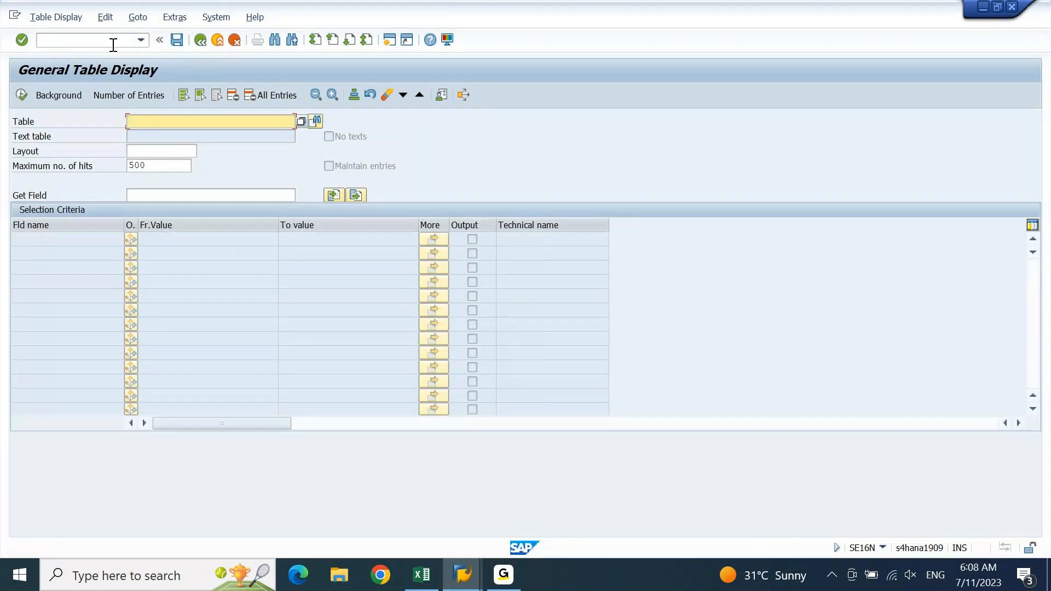
pyautogui.write('T012K')
pyautogui.click(114, 45)
pyautogui.press('Return')
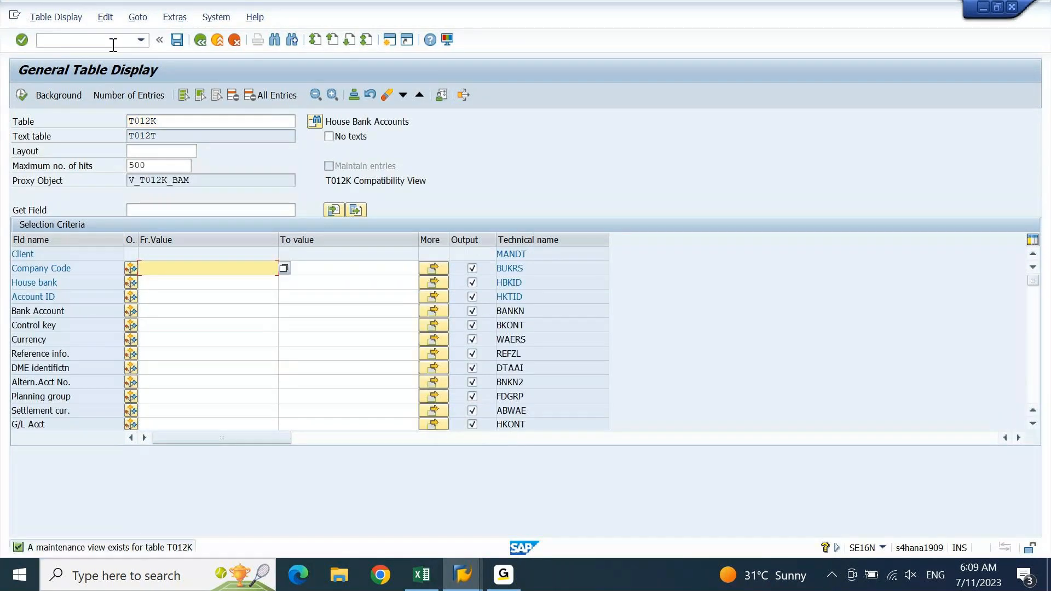
# Filter T012K by company code DEIN, review the AX01 and TEST house banks, then return to Excel
pyautogui.write('DE')
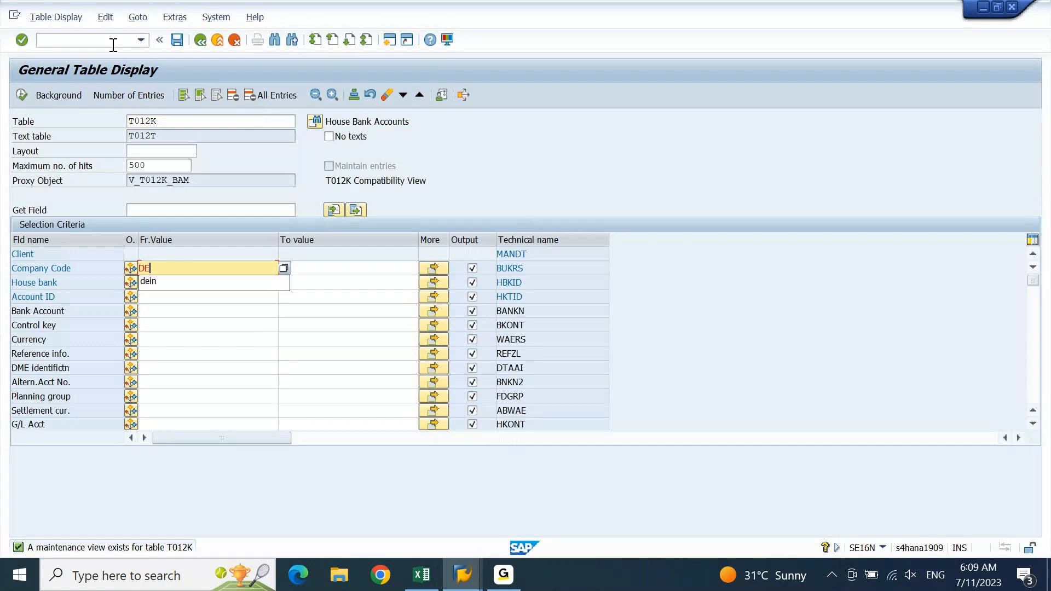
pyautogui.write('IN')
pyautogui.press('Return')
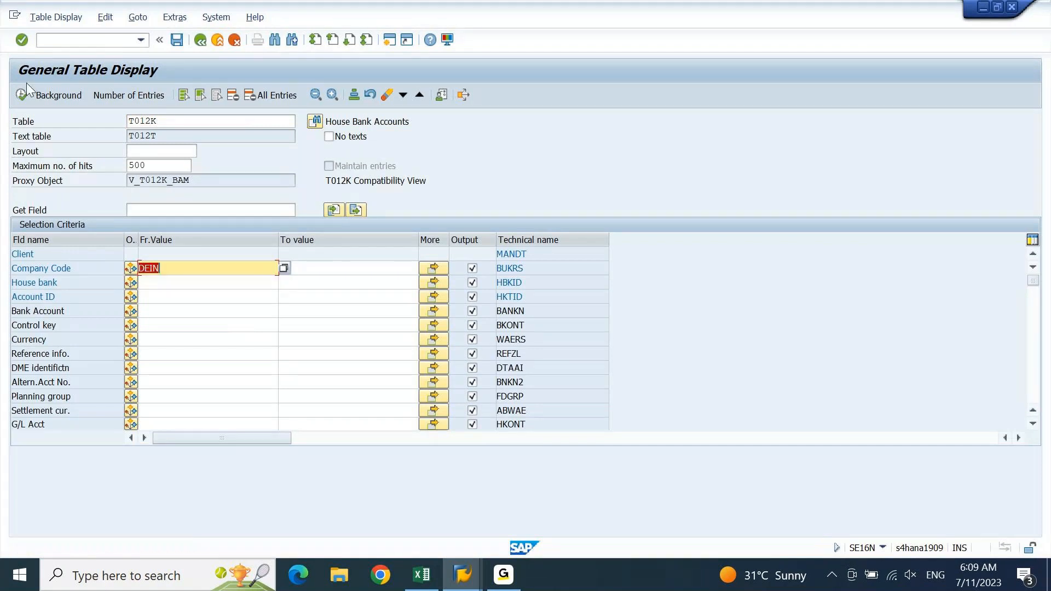
pyautogui.click(21, 95)
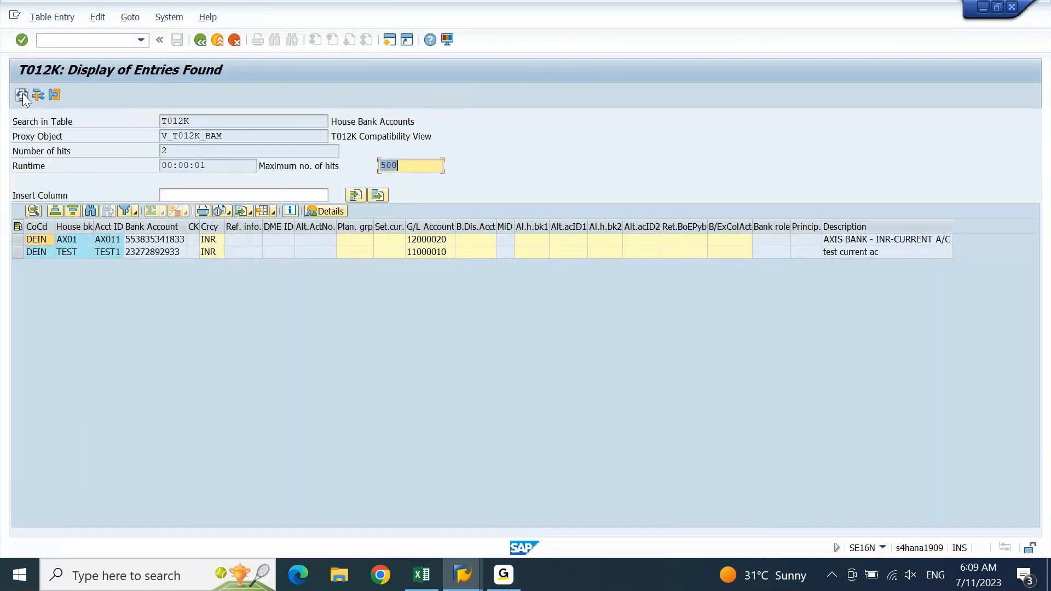
pyautogui.click(18, 240)
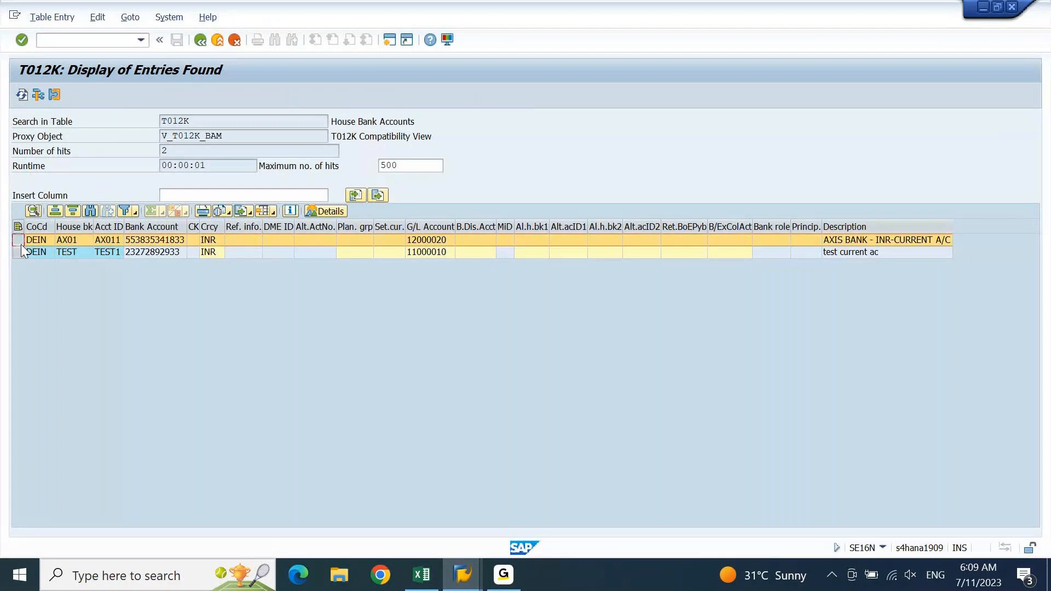
pyautogui.click(851, 254)
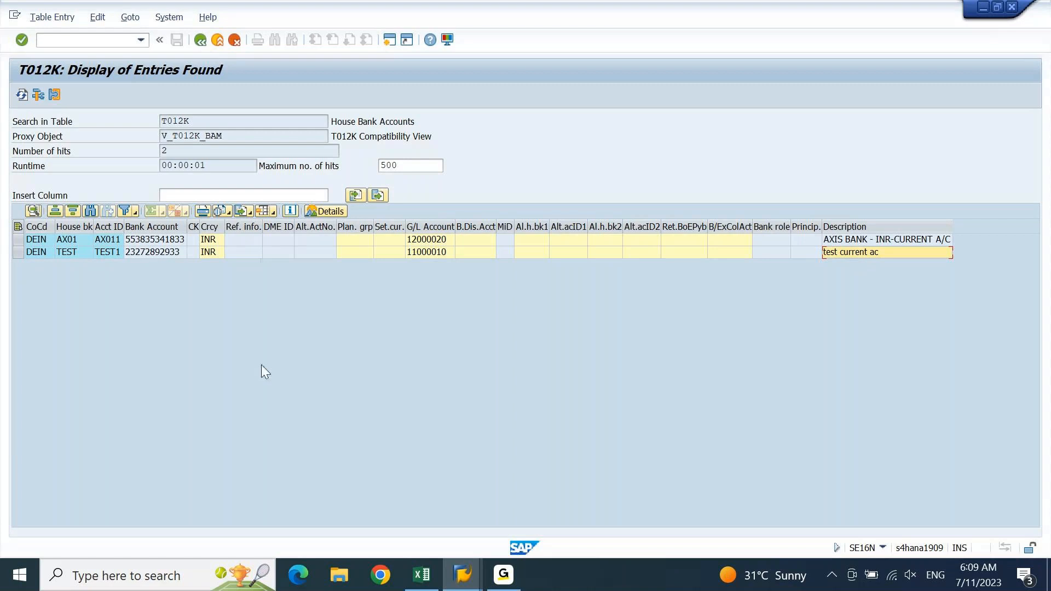
pyautogui.click(423, 580)
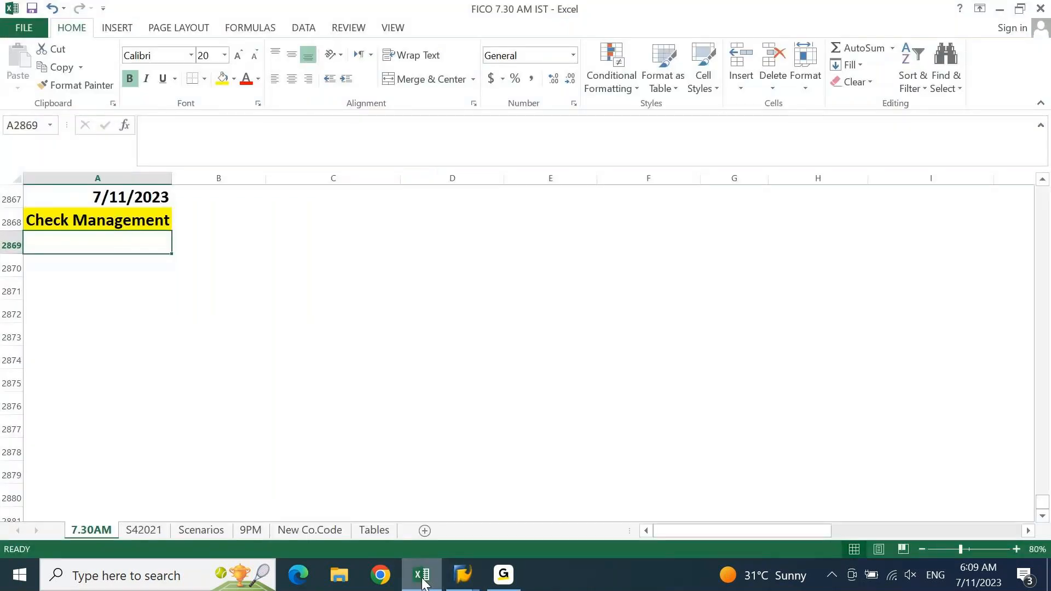
# Enter 'AXIS Bank' in A2869 and a 'Check Lot' row with numbers 410500 and 410600
pyautogui.write('AXIS Bank')
pyautogui.press('Return')
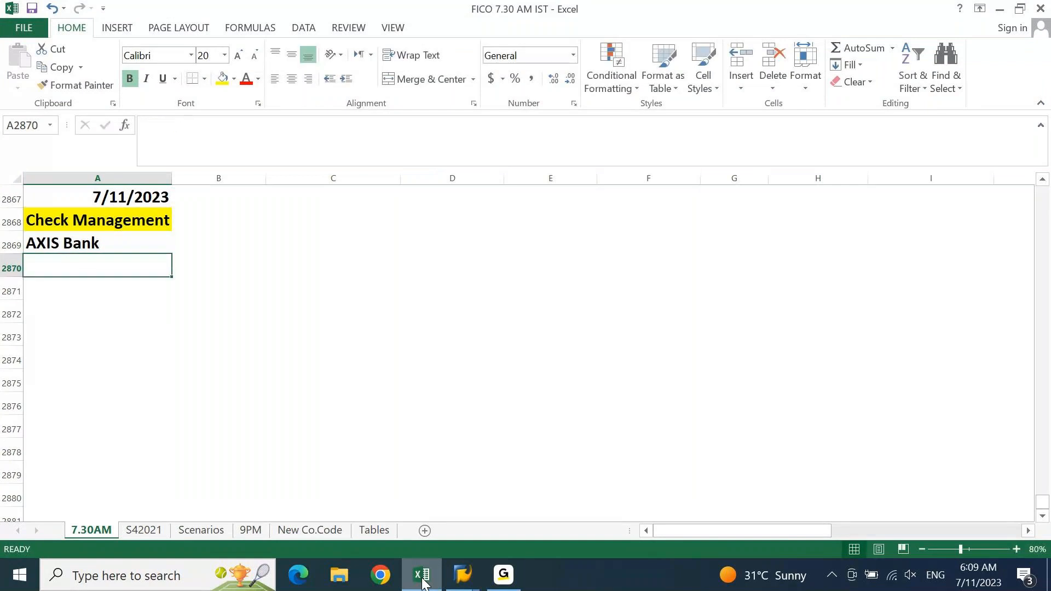
pyautogui.write('Check ')
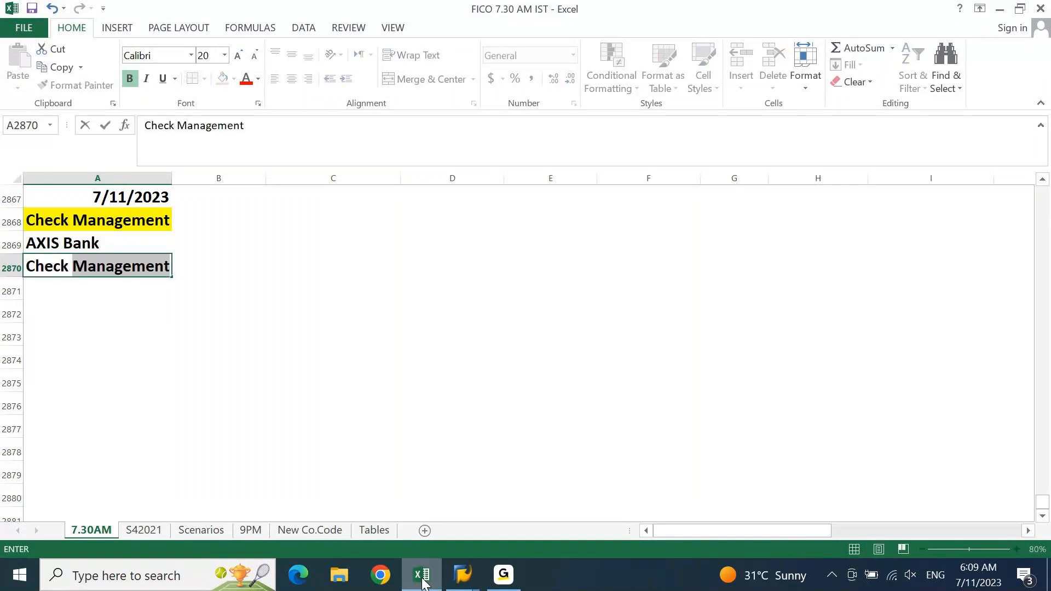
pyautogui.write('Lot')
pyautogui.press('Tab')
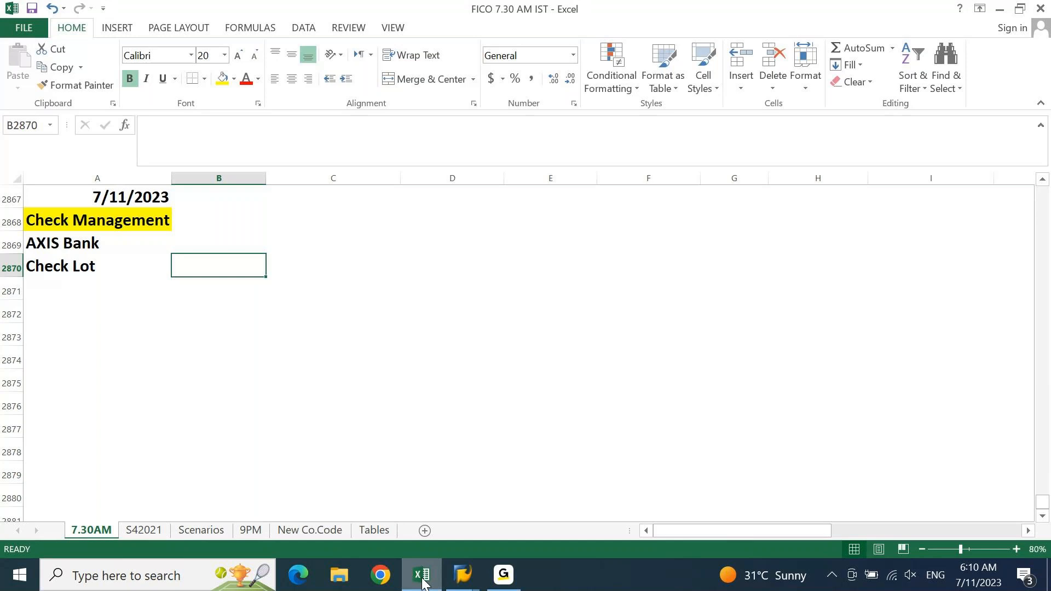
pyautogui.write('4')
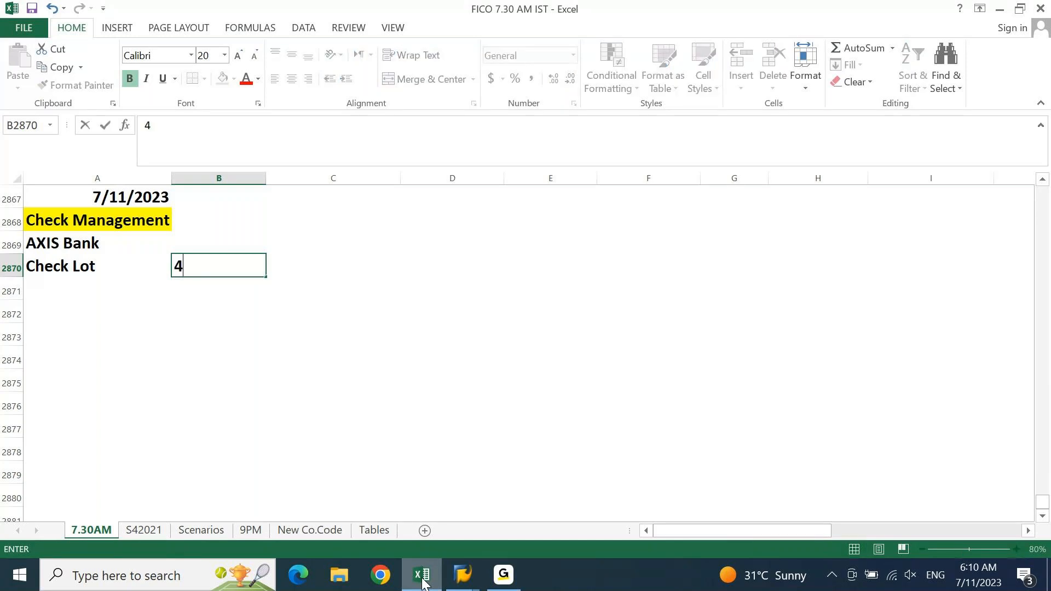
pyautogui.write('10500')
pyautogui.press('Tab')
pyautogui.write('410')
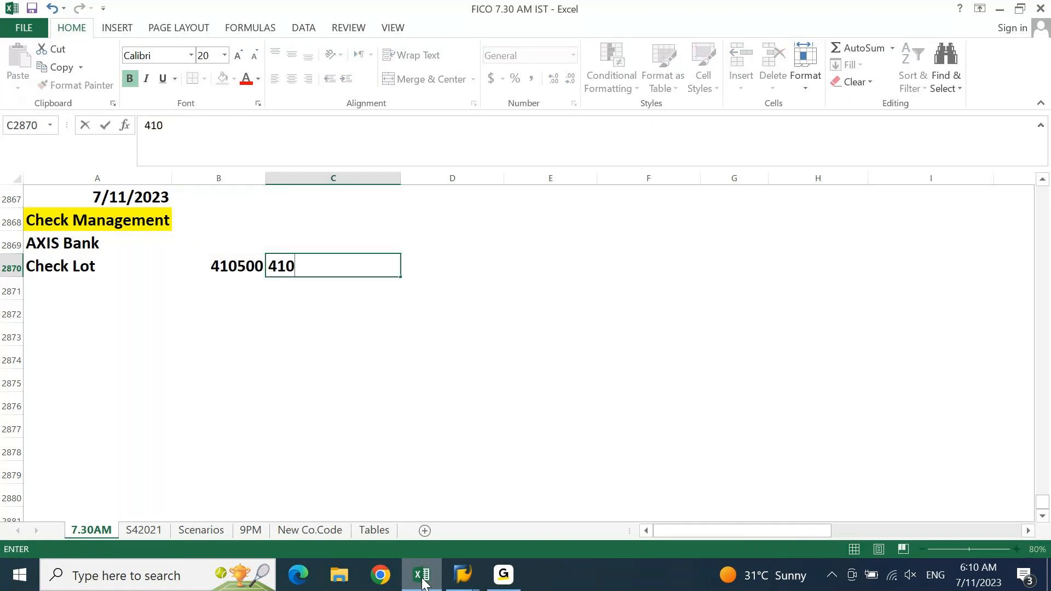
pyautogui.write('5')
pyautogui.press('BackSpace')
pyautogui.write('600')
pyautogui.press('Return')
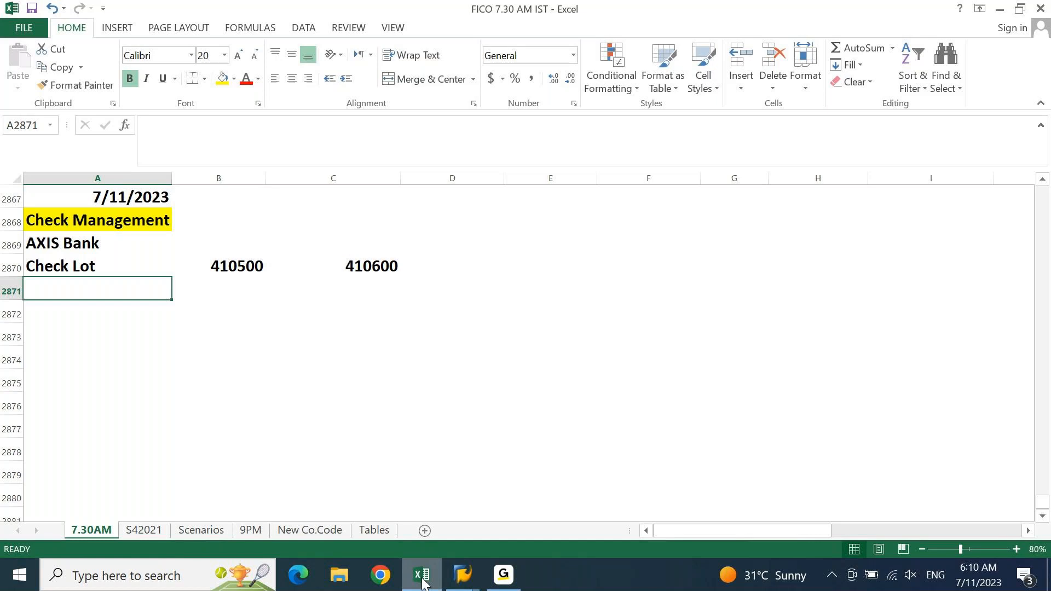
# Change the Check Lot starting number from 410500 to 410501
pyautogui.press('Up')
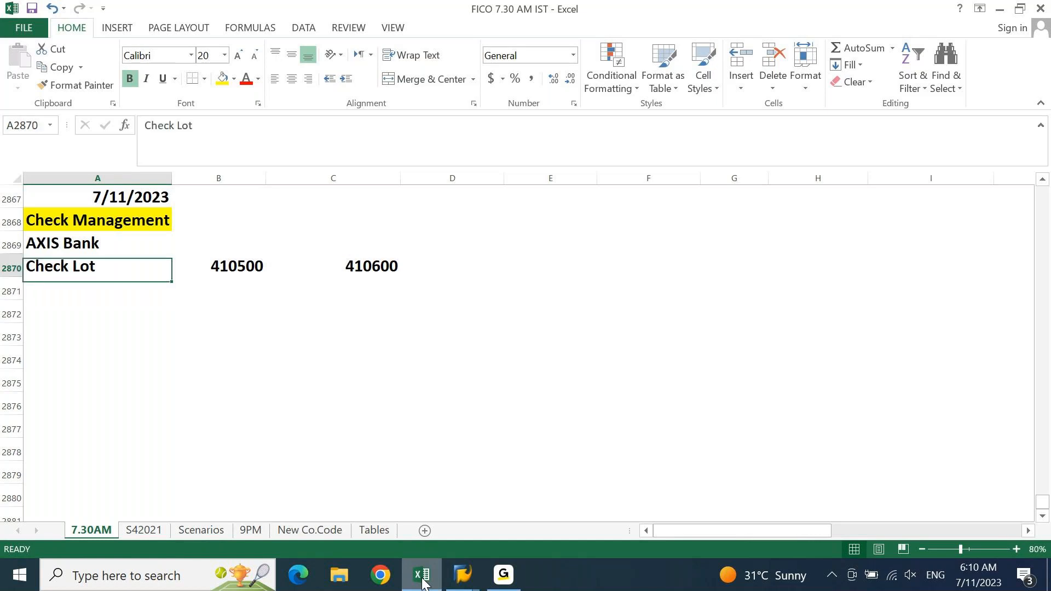
pyautogui.press('Right')
pyautogui.press('F2')
pyautogui.press('BackSpace')
pyautogui.write('1')
pyautogui.press('Return')
pyautogui.press('Up')
pyautogui.press('Right')
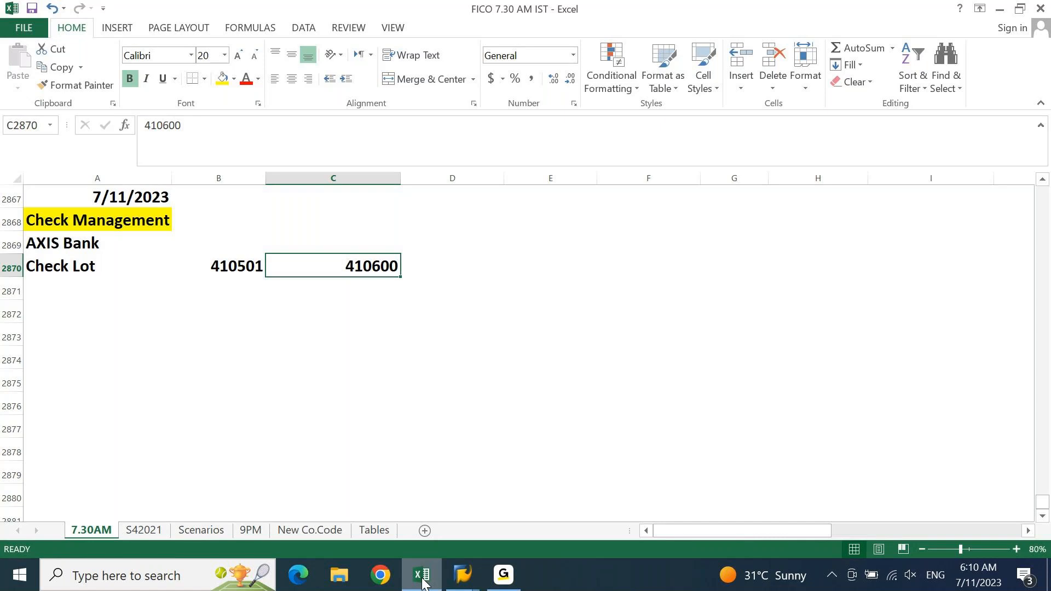
pyautogui.press('Left')
pyautogui.hotkey('shift', 'Right')
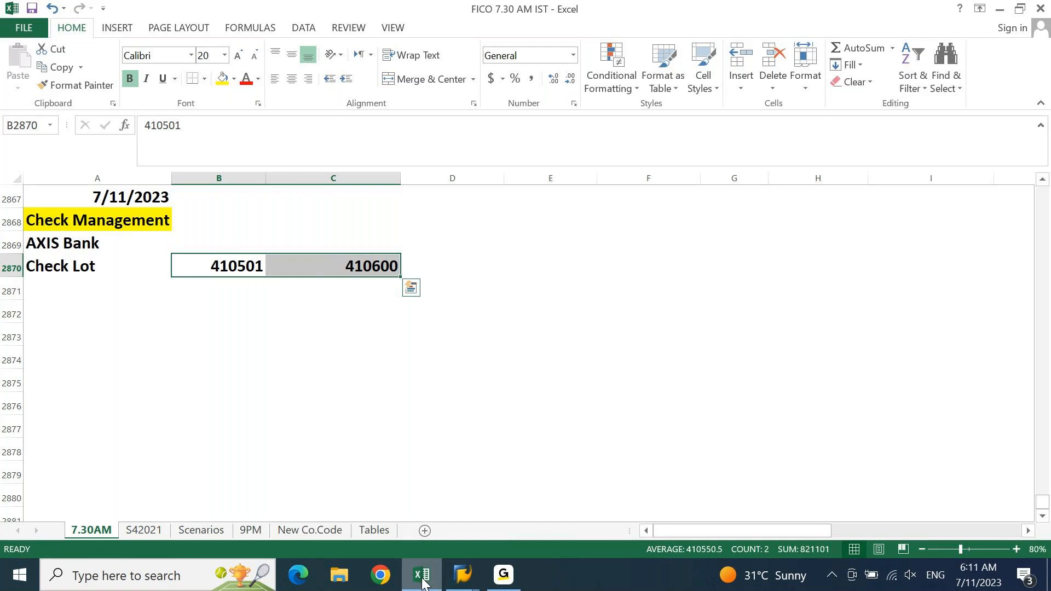
pyautogui.press('Left')
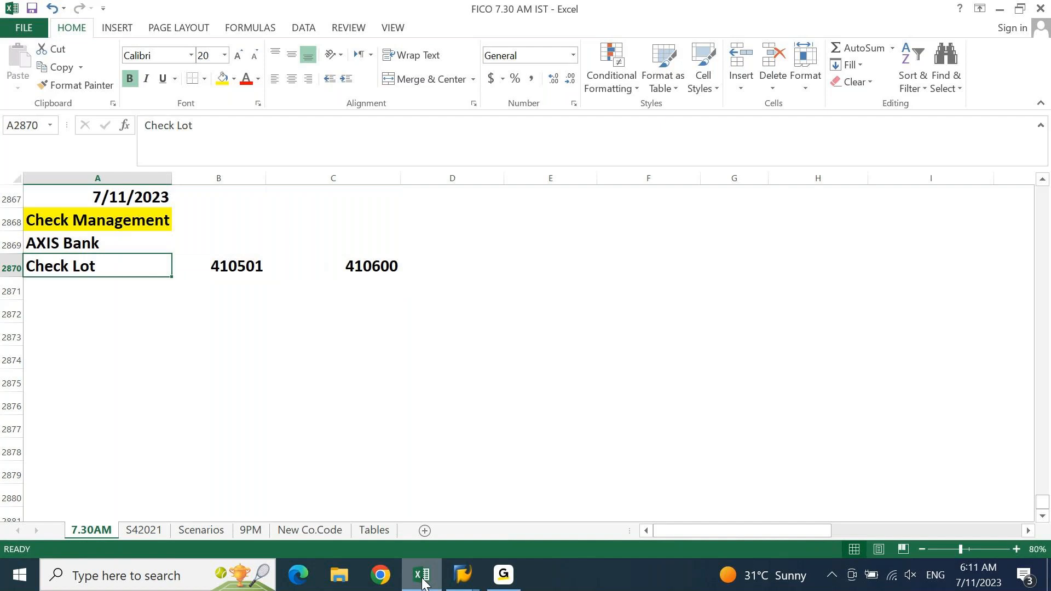
# Add the note '1. Check lot creation FCHI' in row 2871
pyautogui.press('Down')
pyautogui.press('Down')
pyautogui.press('Up')
pyautogui.write('1.')
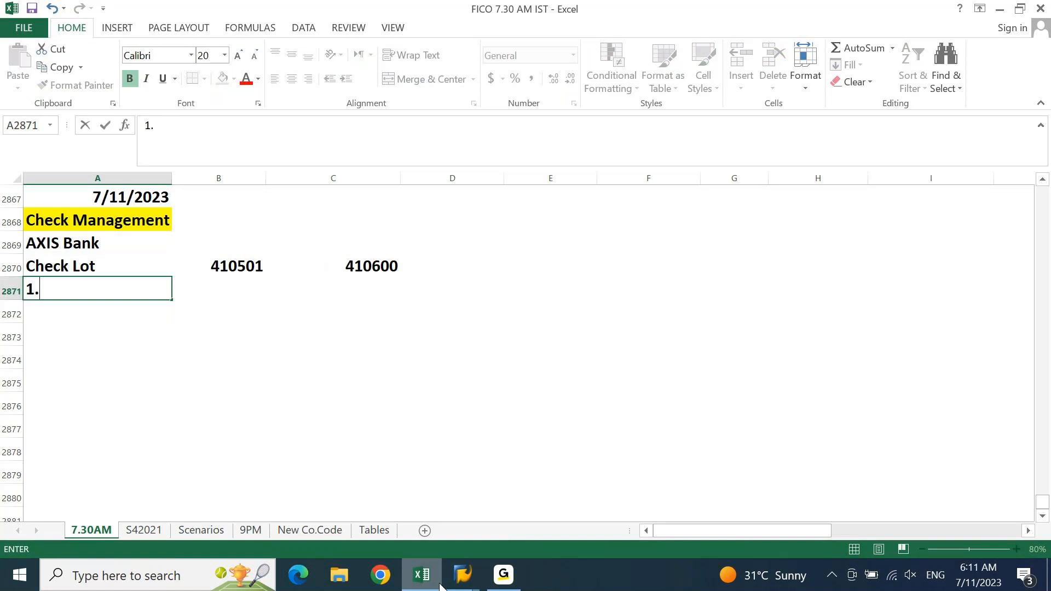
pyautogui.write(' Check lo')
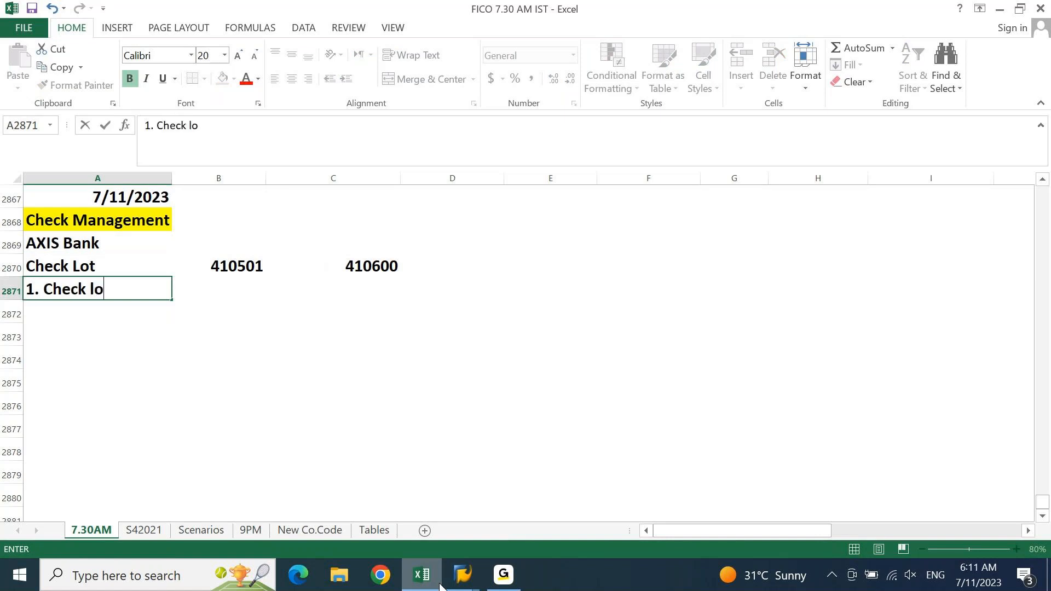
pyautogui.write('t creation')
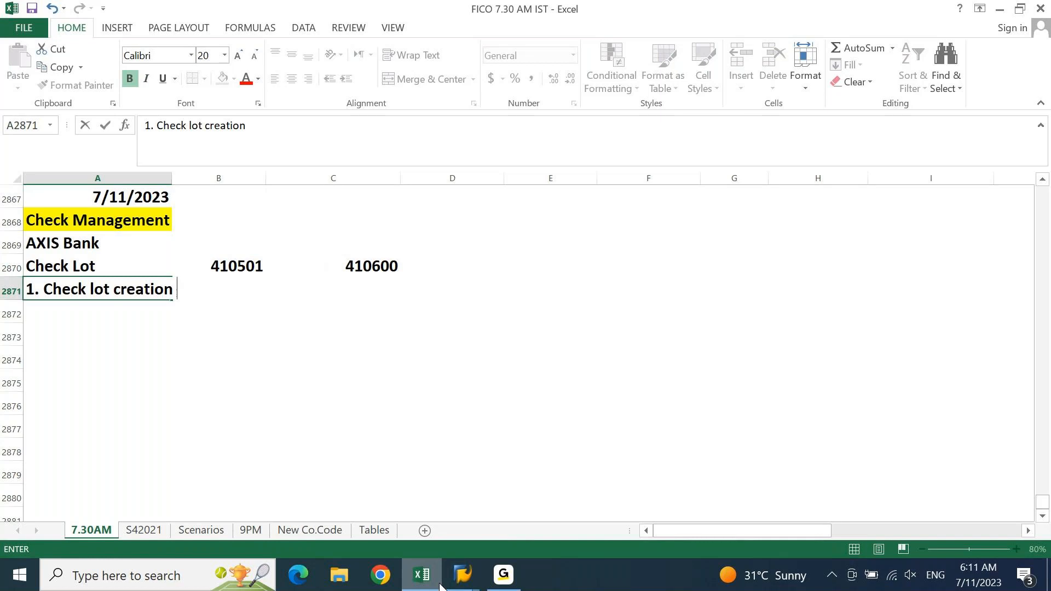
pyautogui.write(' FCHI')
pyautogui.press('Return')
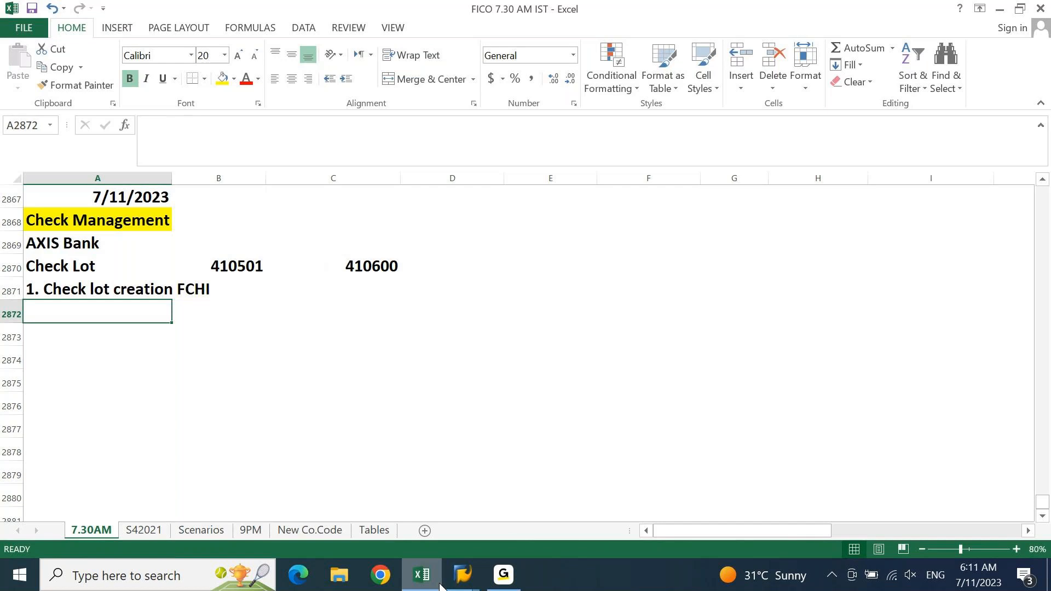
pyautogui.click(479, 578)
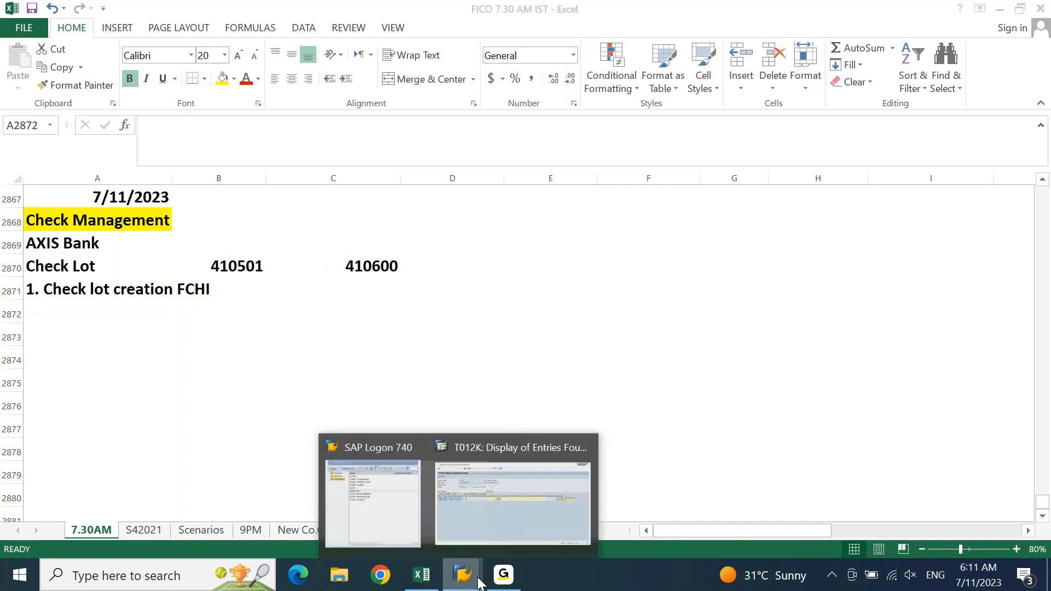
# Start transaction FCHI in a new SAP session
pyautogui.click(513, 521)
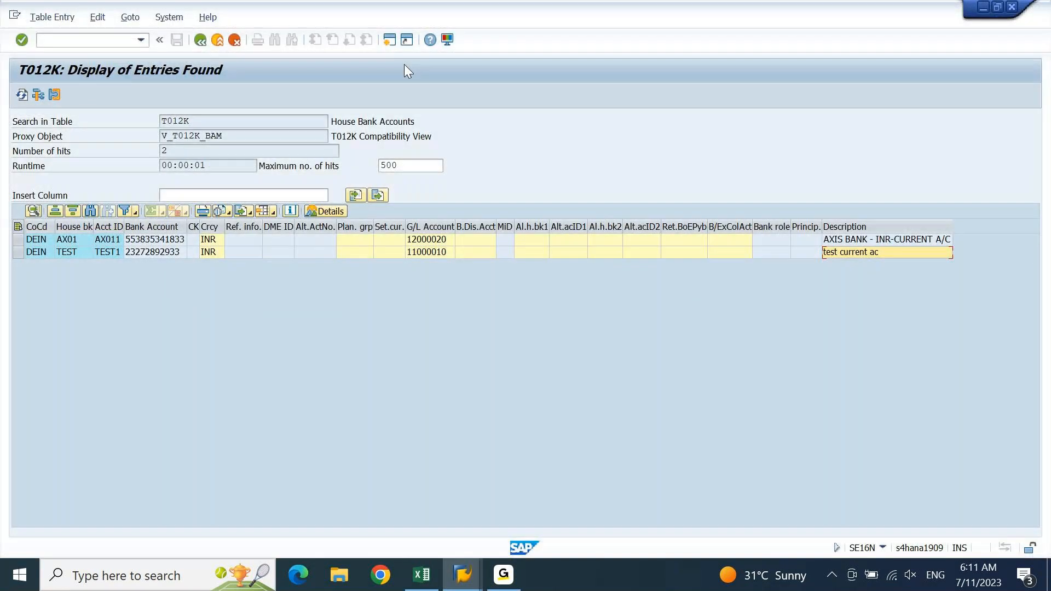
pyautogui.click(389, 40)
pyautogui.write('FCHI')
pyautogui.press('Return')
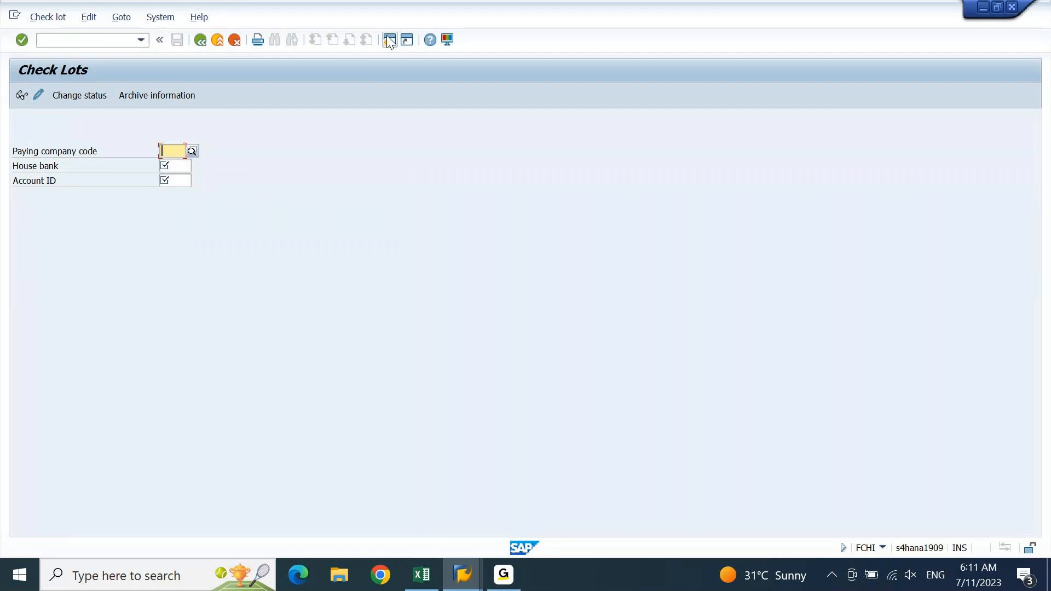
# Enter paying company code DEIN, house bank AX01 and account ID AX011 via search help
pyautogui.write('DEIN')
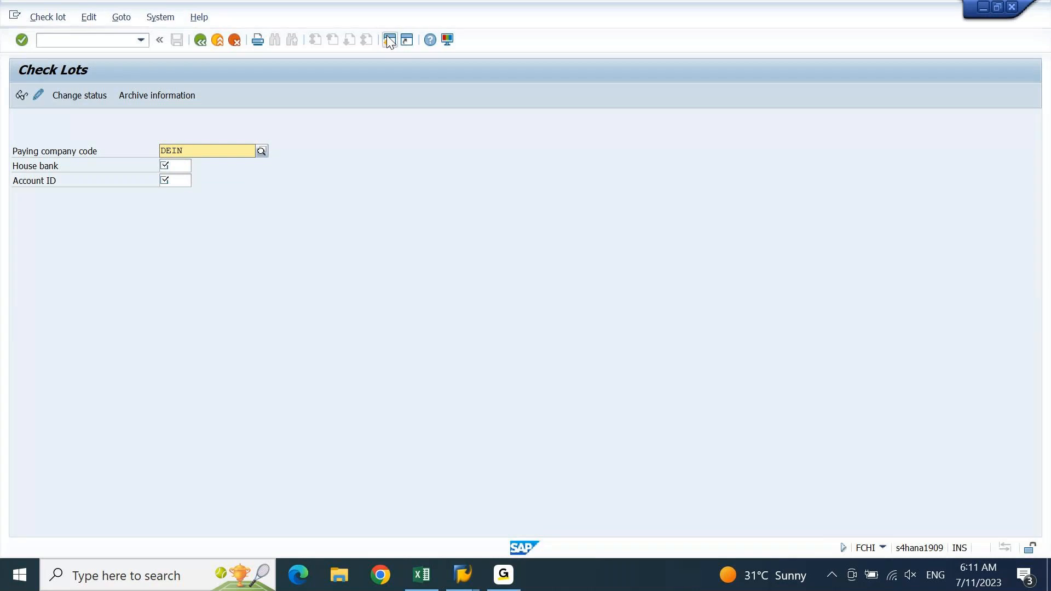
pyautogui.press('Return')
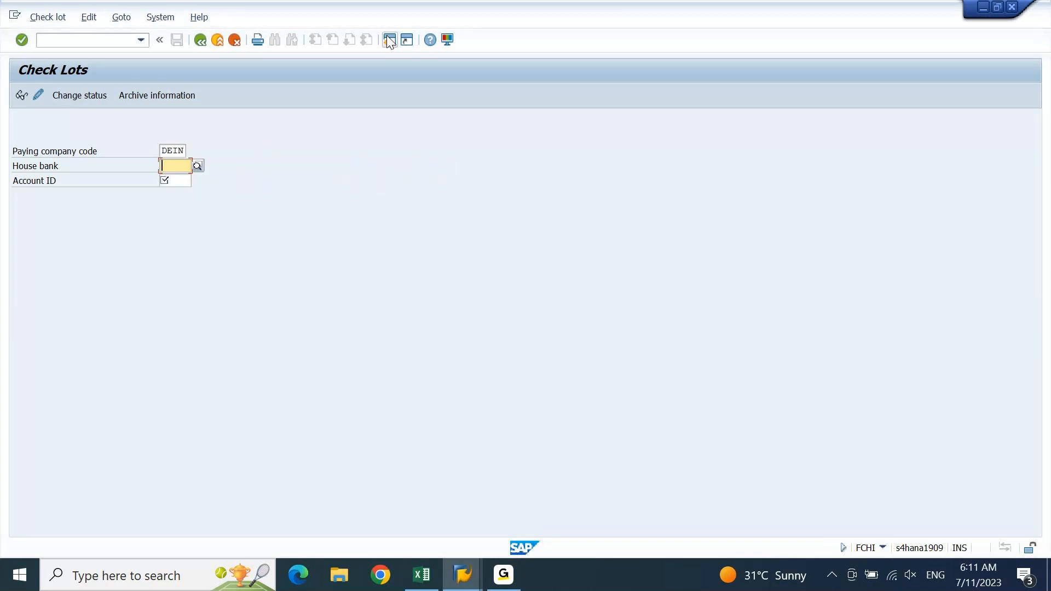
pyautogui.press('F4')
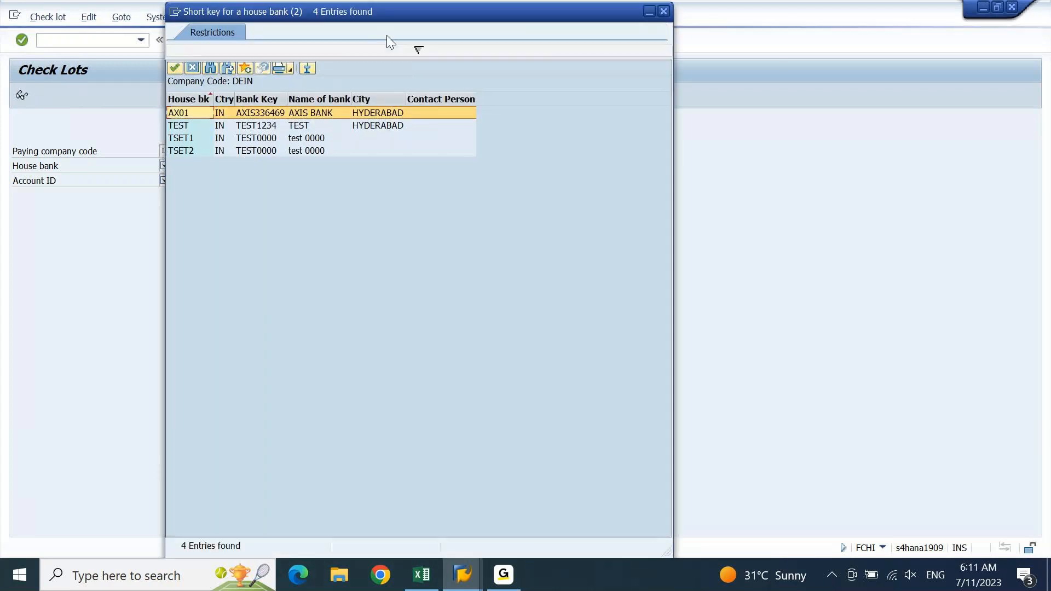
pyautogui.doubleClick(344, 110)
pyautogui.press('Tab')
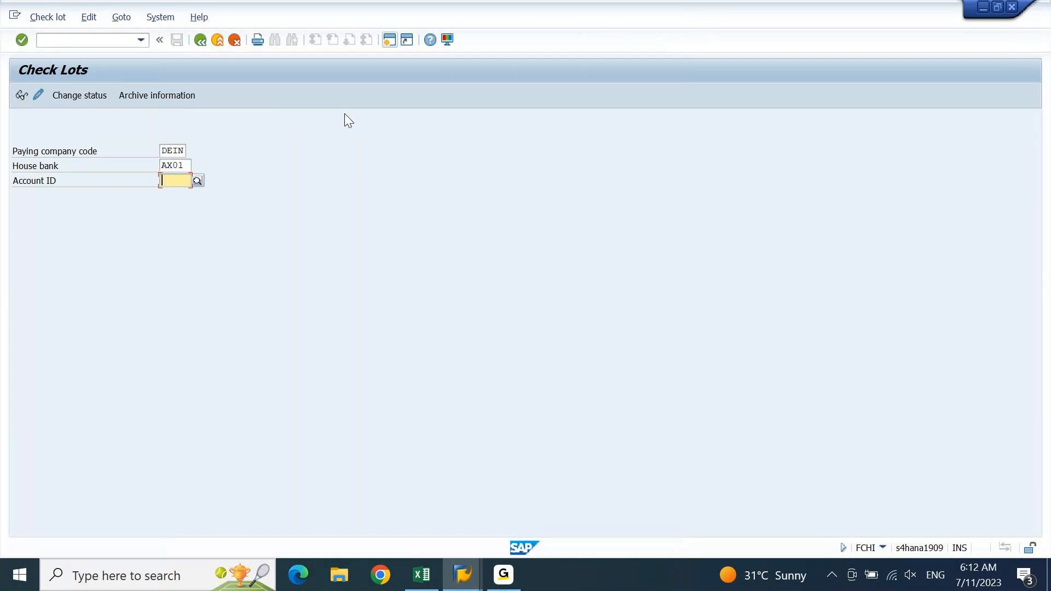
pyautogui.press('Return')
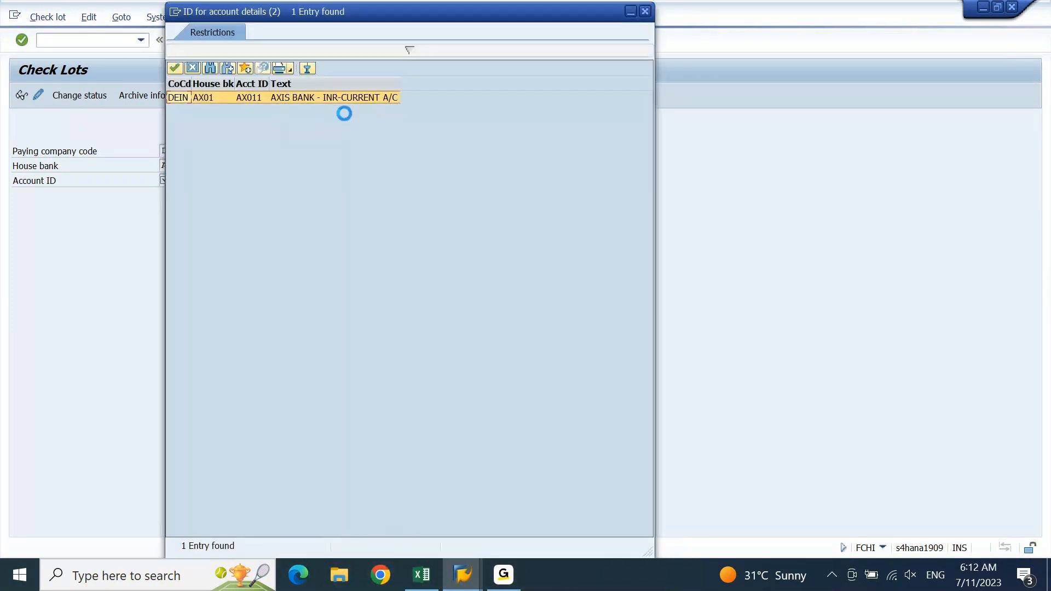
pyautogui.doubleClick(296, 95)
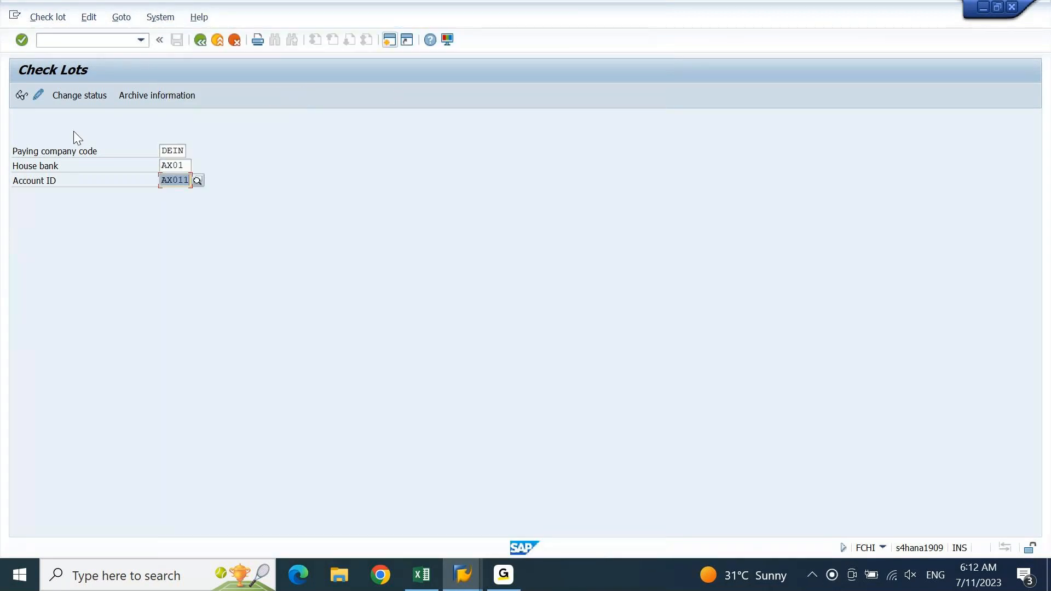
# Open Maintain Check Lots for AX01/AX011 and select existing lot 1 (1501–2000)
pyautogui.click(39, 101)
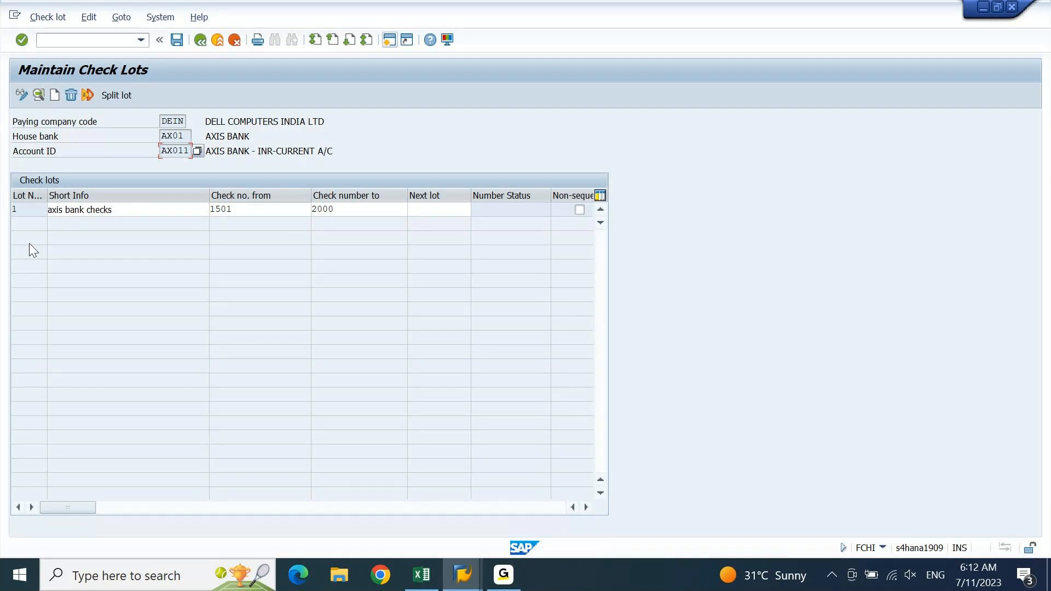
pyautogui.moveTo(26, 214); pyautogui.dragTo(12, 218)
# Start a new check lot and set its lot number to 2
pyautogui.click(58, 99)
pyautogui.write('2212')
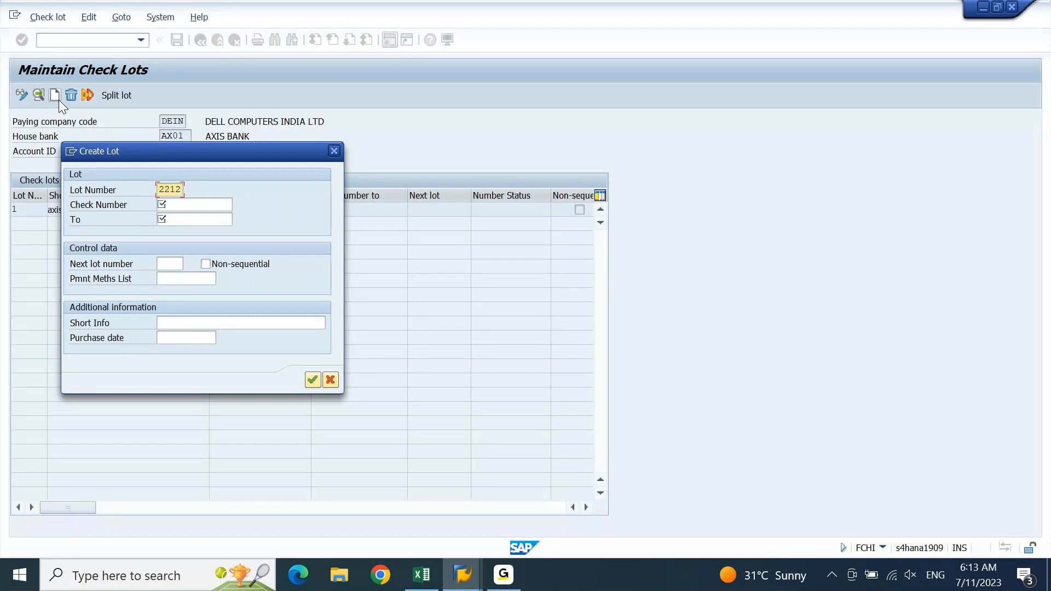
pyautogui.hotkey('shift', 'Home')
pyautogui.write('2')
pyautogui.press('Tab')
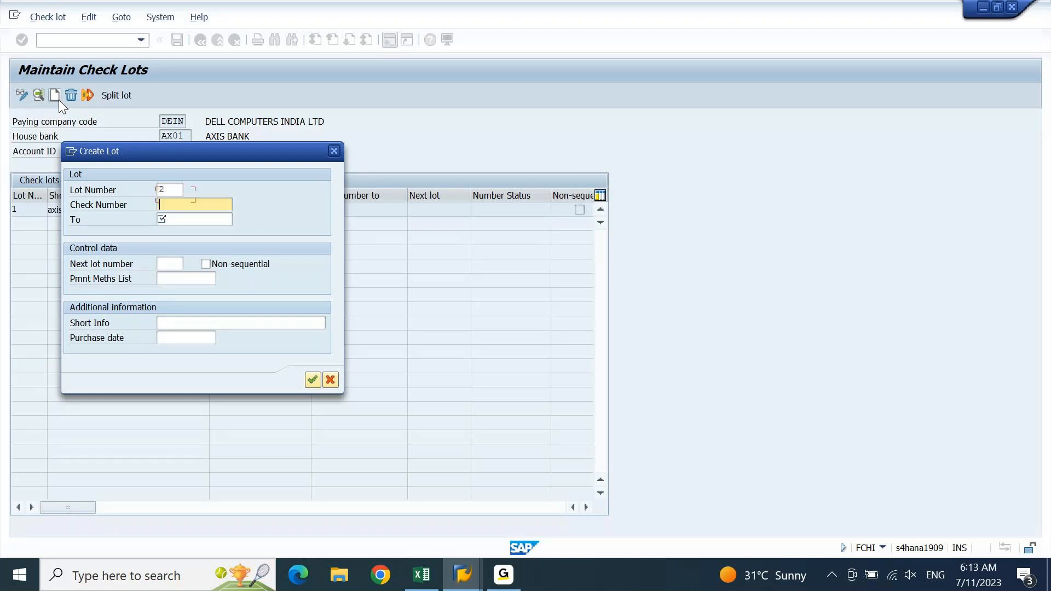
# Set the check range 410501 to 410600, copying the start number from Excel
pyautogui.click(421, 575)
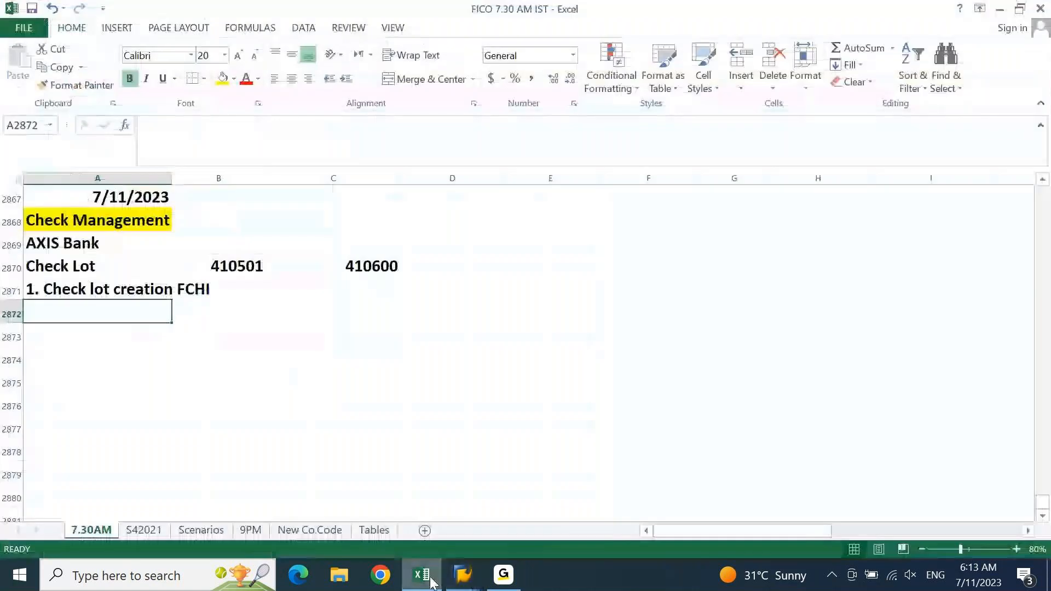
pyautogui.click(260, 267)
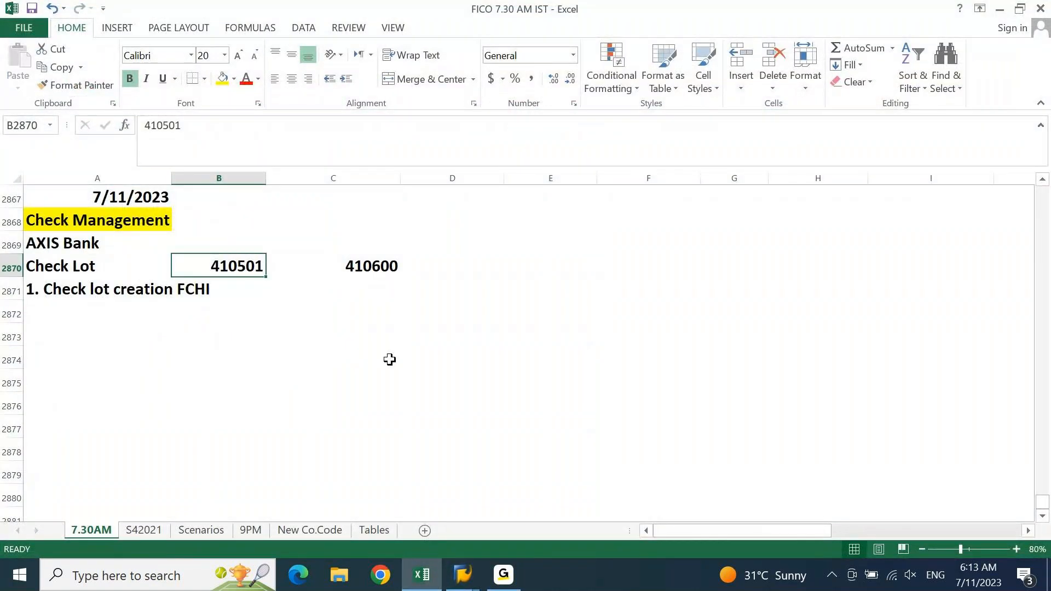
pyautogui.hotkey('ctrl', 'c')
pyautogui.click(418, 582)
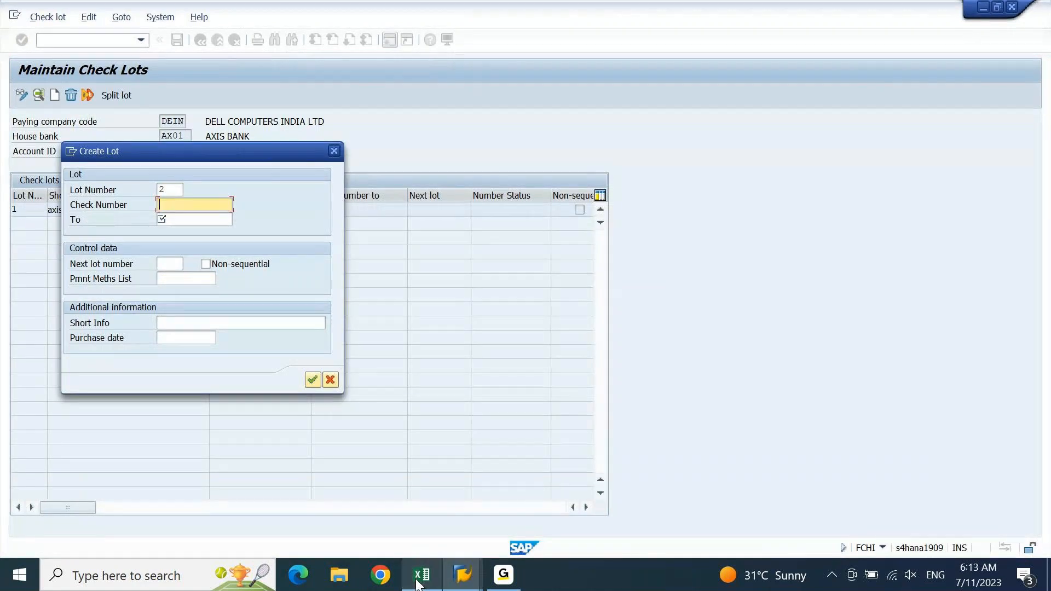
pyautogui.hotkey('ctrl', 'v')
pyautogui.press('Tab')
pyautogui.write('41')
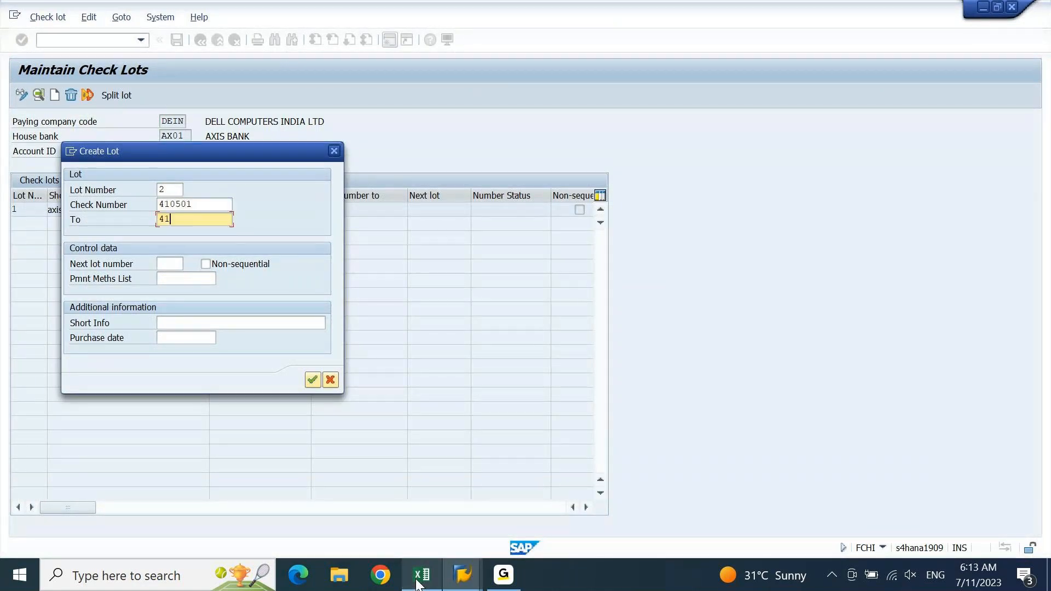
pyautogui.write('0600')
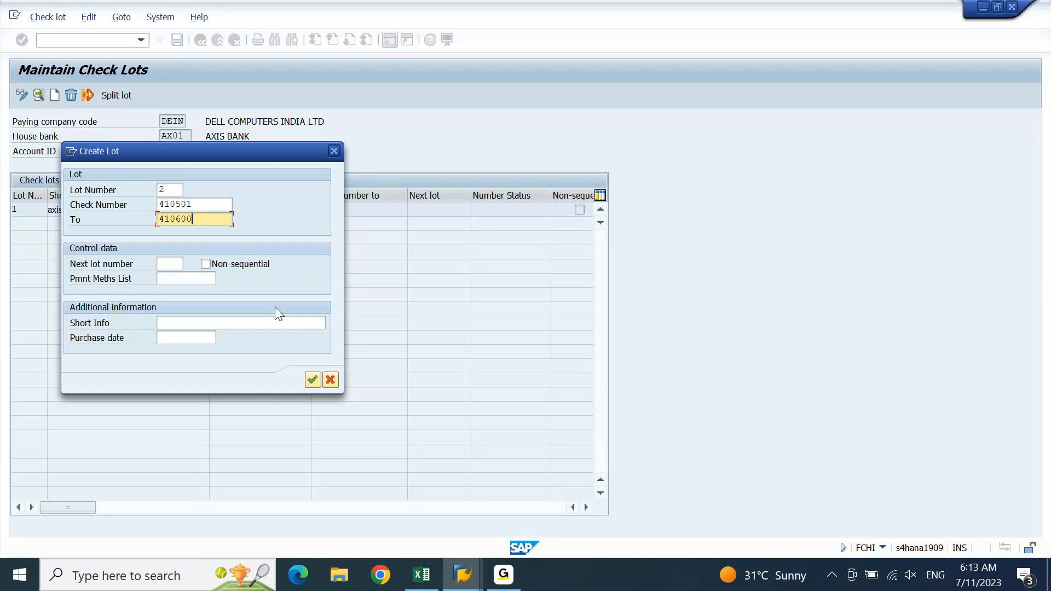
# Enter short info 'AXIS CURRENT A/C CHECKS' and submit the new lot
pyautogui.click(185, 283)
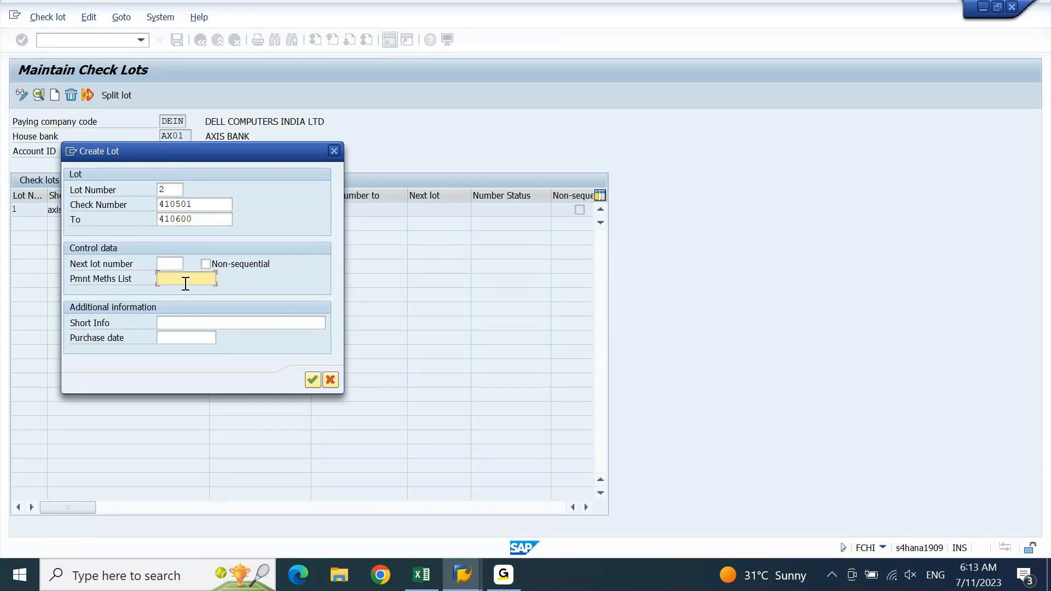
pyautogui.click(163, 325)
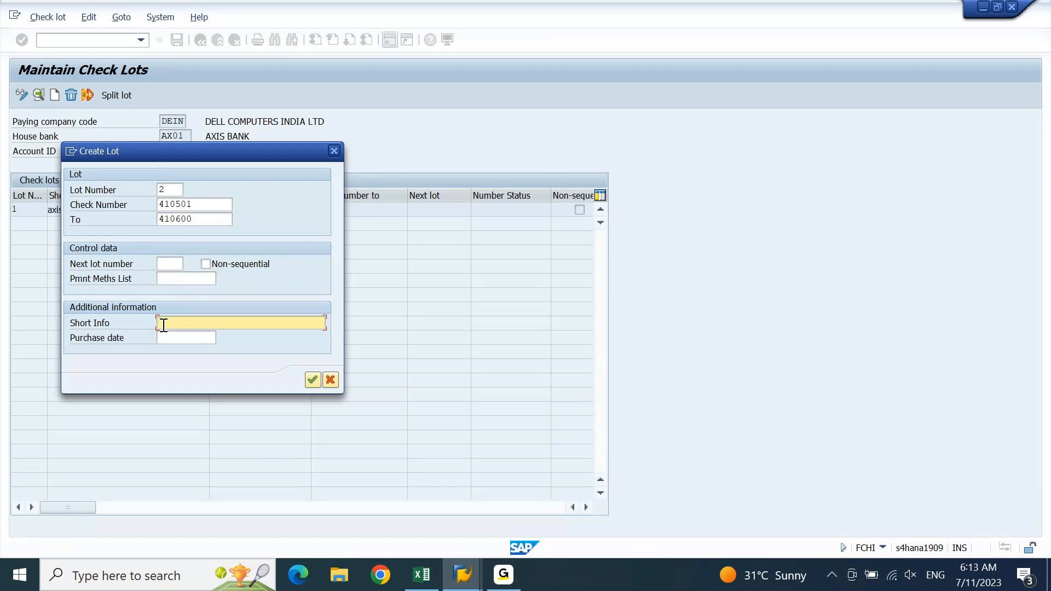
pyautogui.write('AXI')
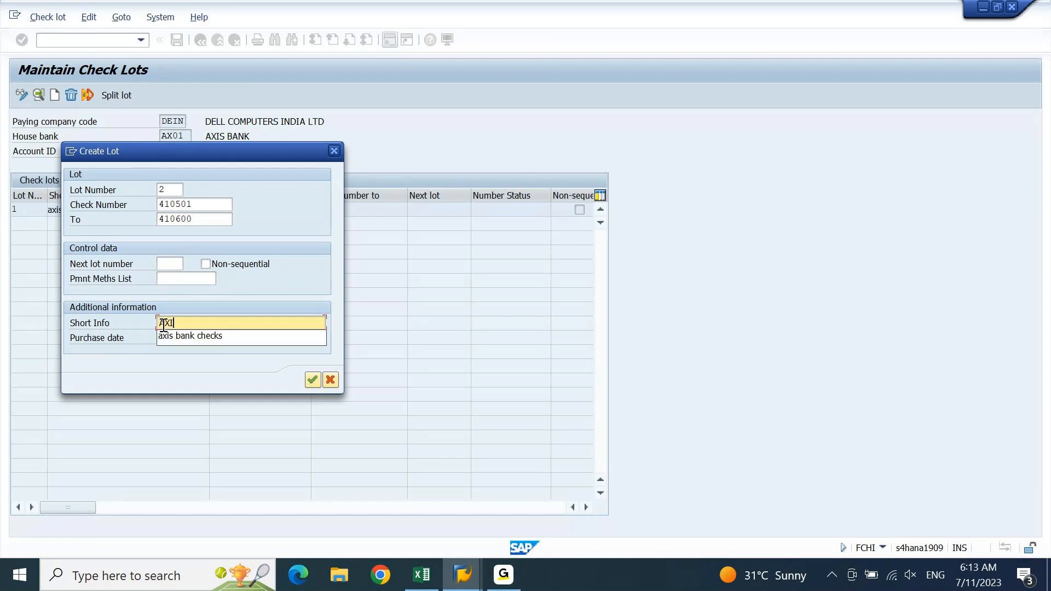
pyautogui.write('S CURRENT A/C ')
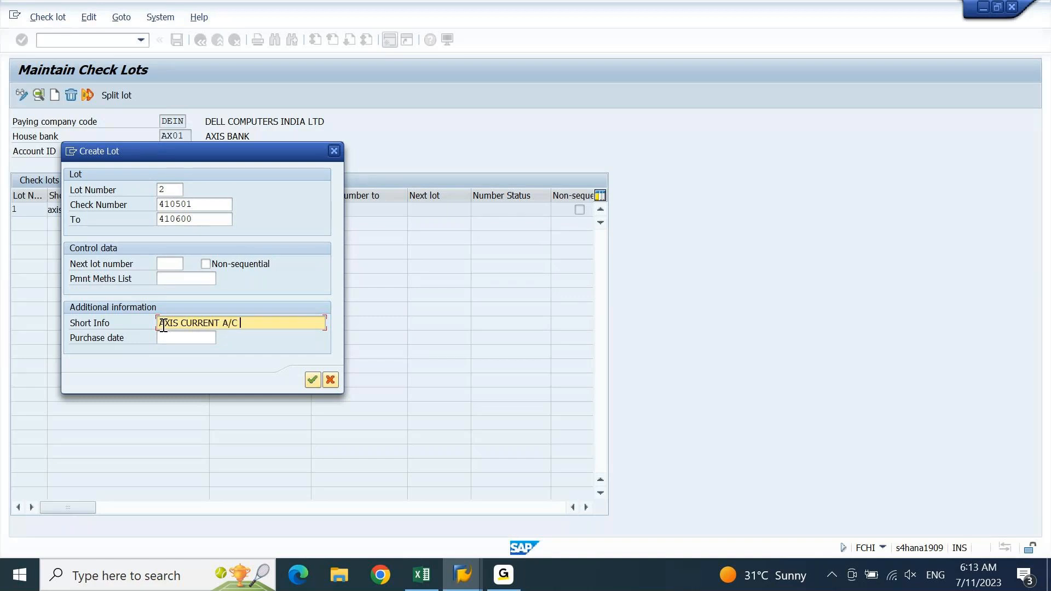
pyautogui.write('CHECKS')
pyautogui.click(312, 380)
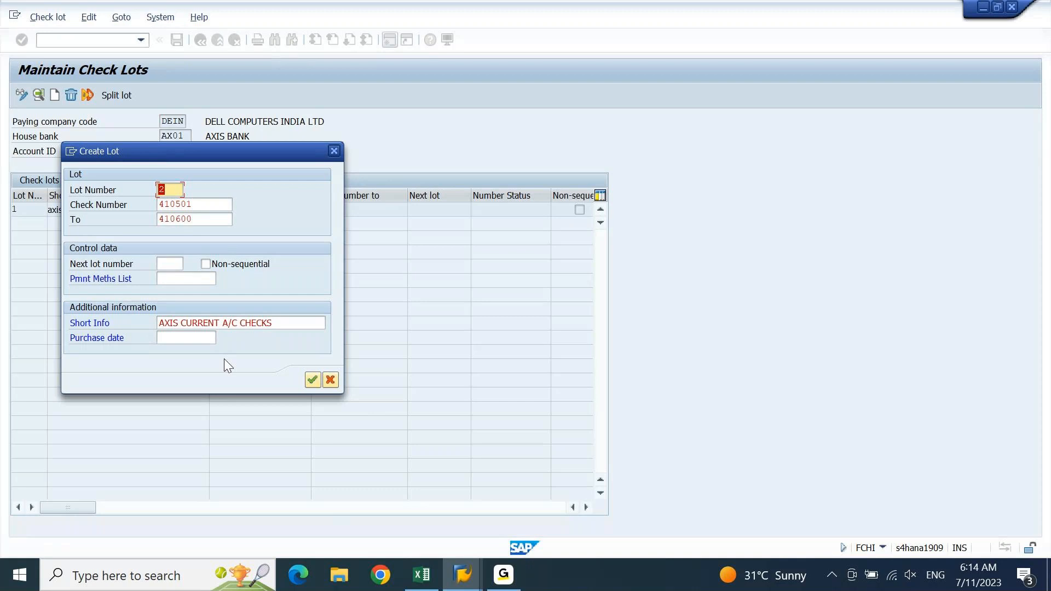
# Change the short info to 'AXIS CURRENT ACCHECKS' and submit again, getting a format error
pyautogui.click(239, 323)
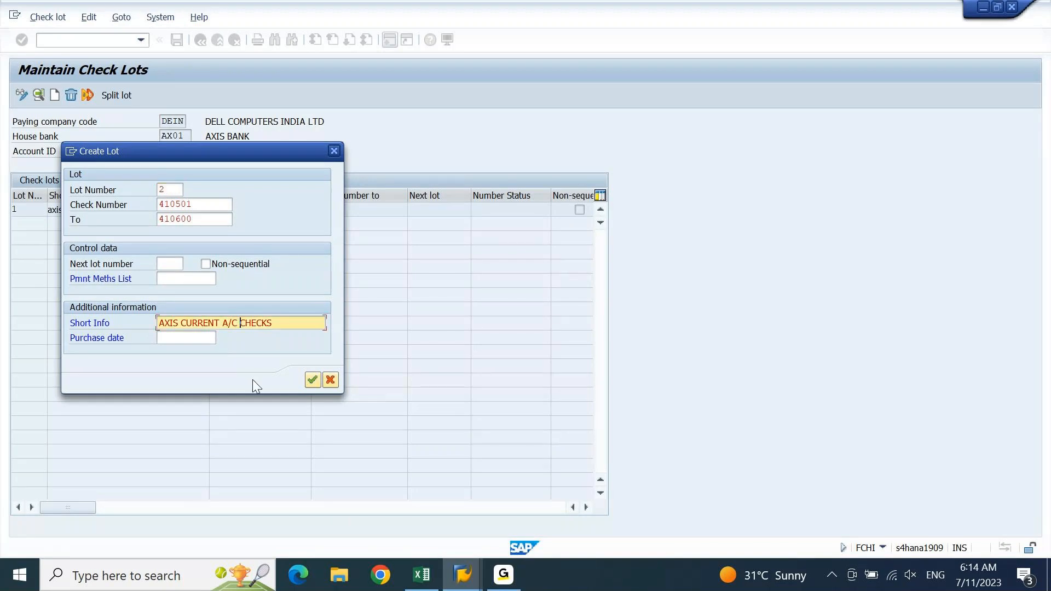
pyautogui.press('BackSpace')
pyautogui.press('BackSpace')
pyautogui.press('BackSpace')
pyautogui.press('BackSpace')
pyautogui.write('AC')
pyautogui.click(311, 380)
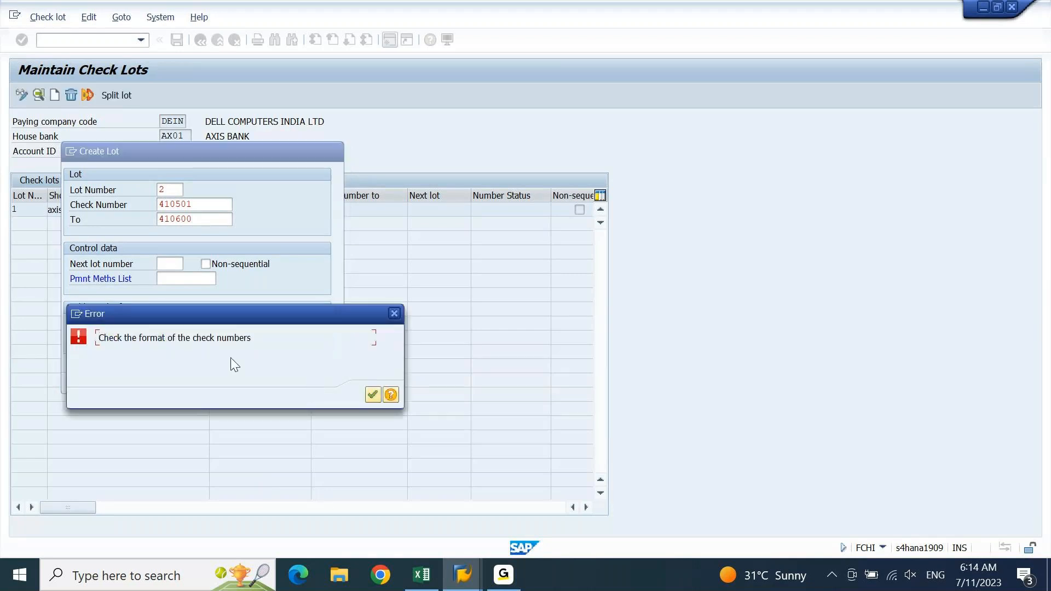
# Clear the short info, resubmit, and read then close the FIBL664 check-number format error help
pyautogui.click(377, 393)
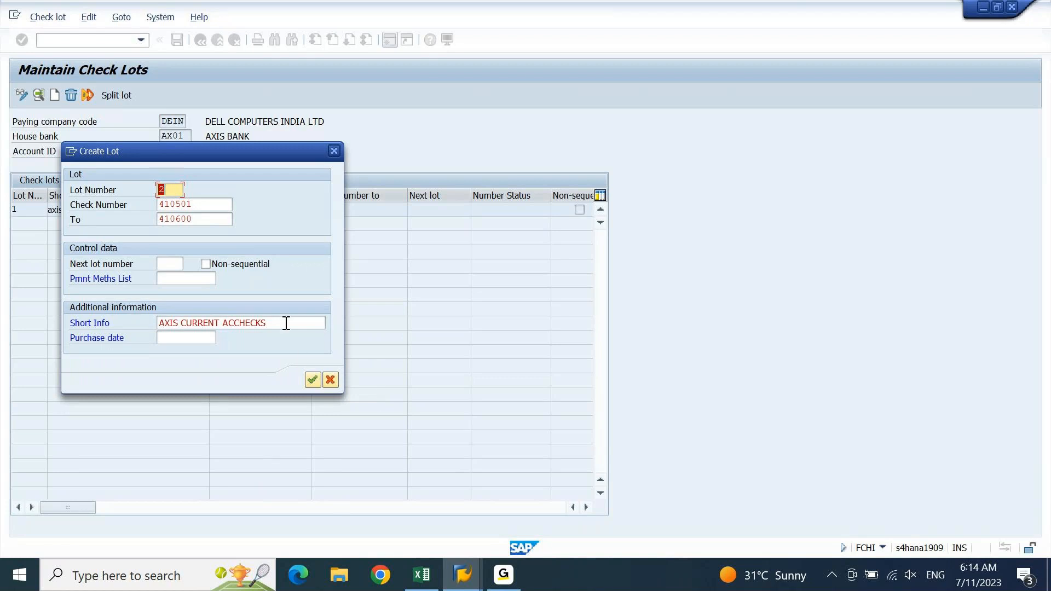
pyautogui.moveTo(286, 324); pyautogui.dragTo(143, 342)
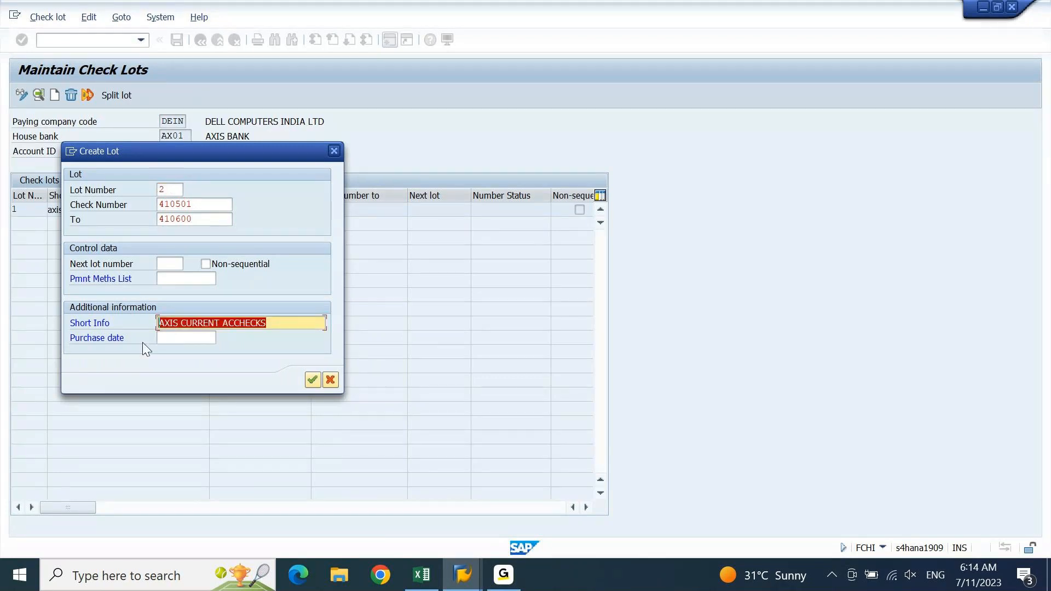
pyautogui.press('Delete')
pyautogui.click(313, 380)
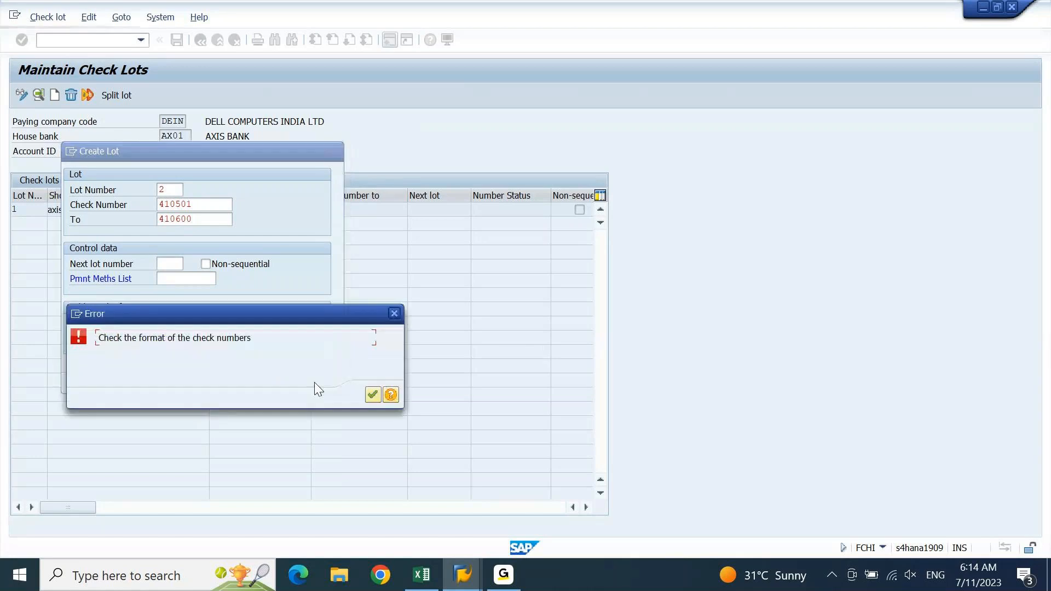
pyautogui.click(392, 395)
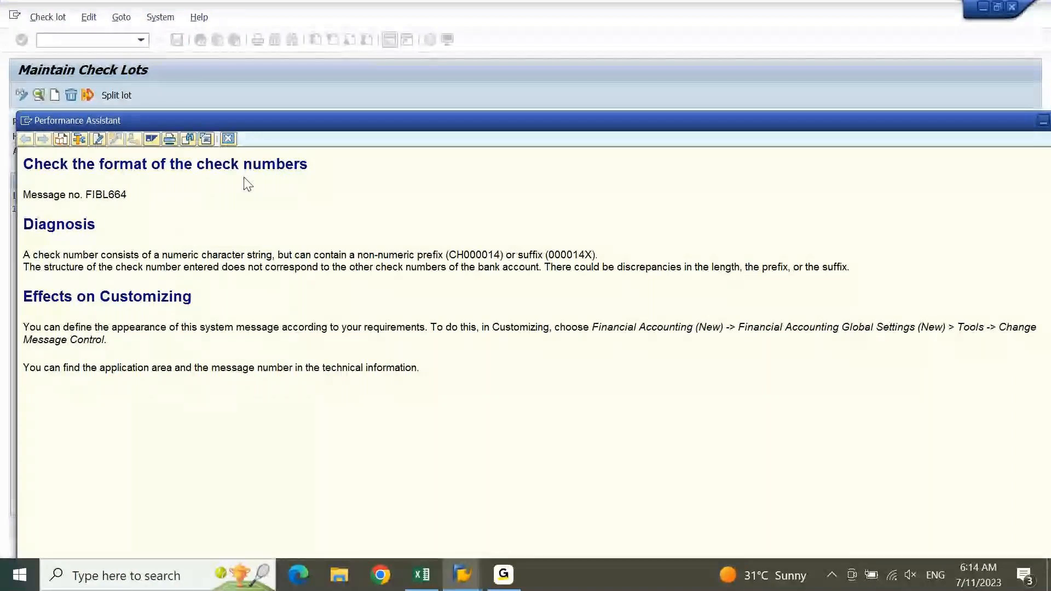
pyautogui.click(229, 140)
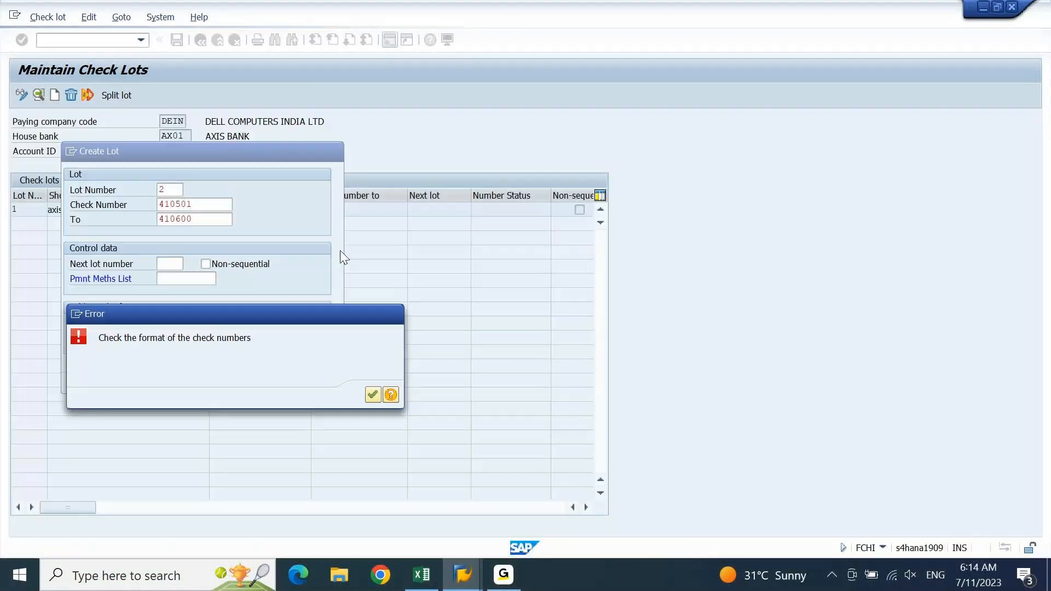
pyautogui.click(371, 394)
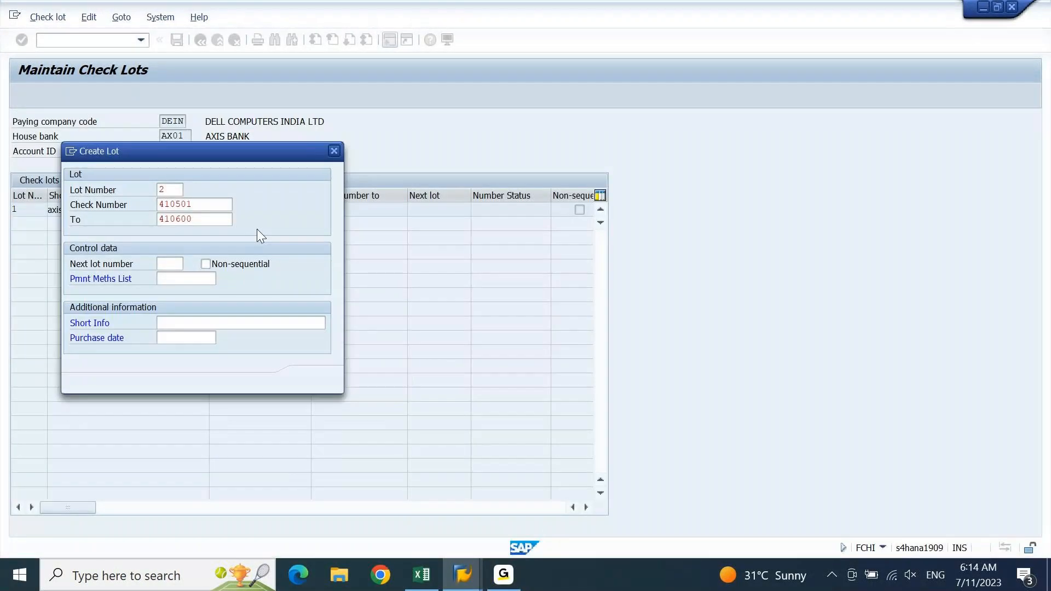
# Change the check range to 2000–2100 and submit, dismissing the lot overlap error
pyautogui.hotkey('shift', 'Home')
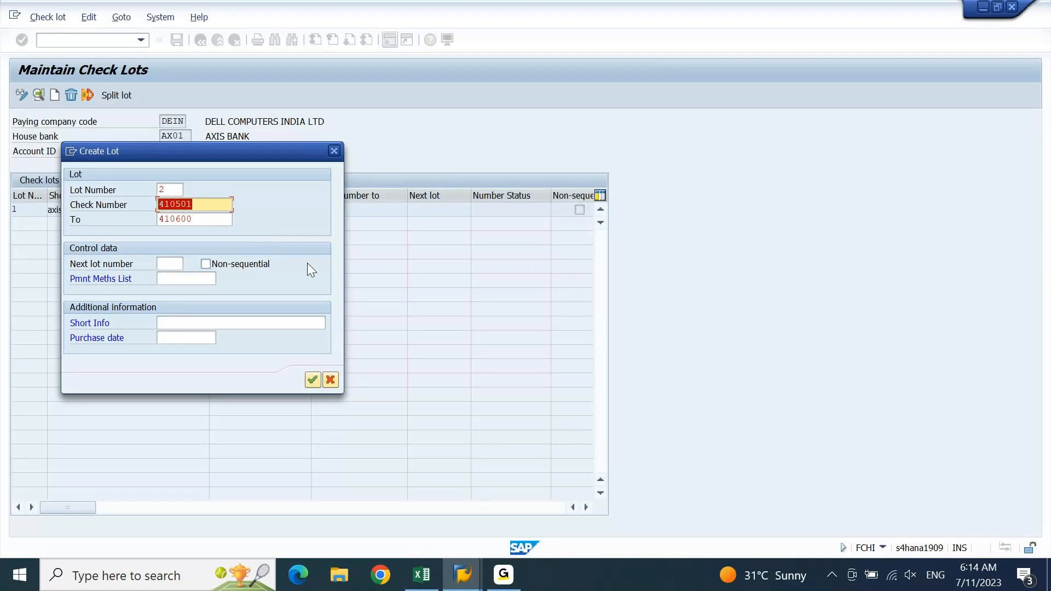
pyautogui.write('2000')
pyautogui.press('Tab')
pyautogui.write('2100')
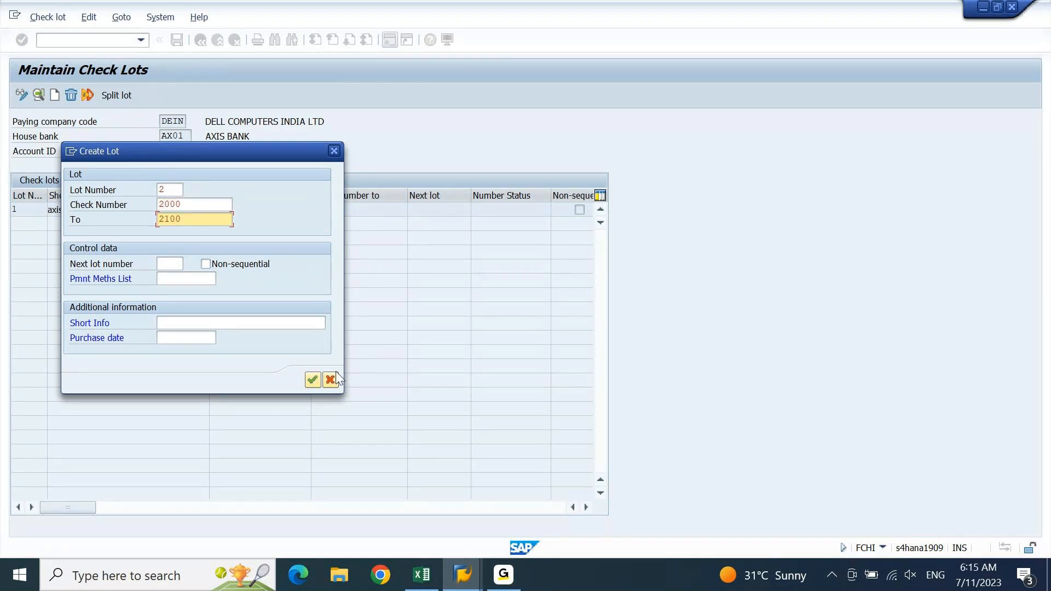
pyautogui.click(314, 379)
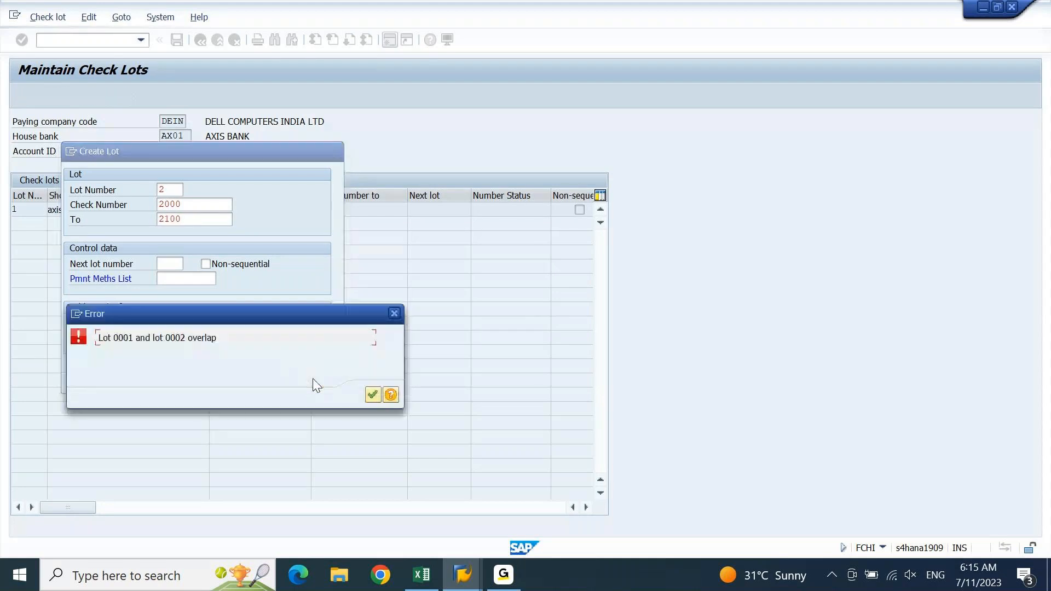
pyautogui.click(373, 395)
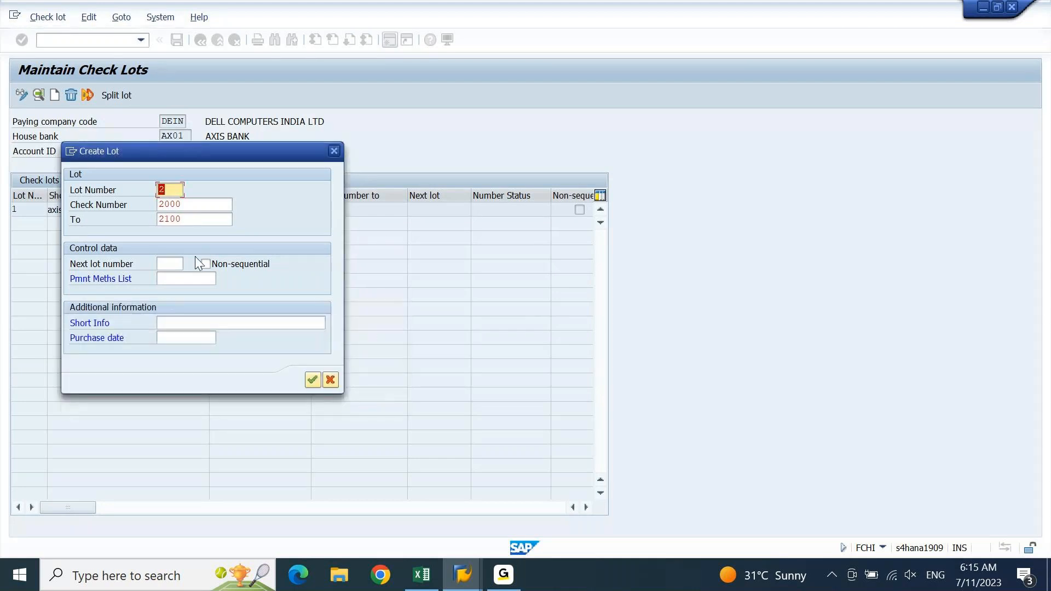
# Set lot number 3, correct the first check number to 2001, and create the lot
pyautogui.write('3')
pyautogui.click(311, 380)
pyautogui.click(373, 395)
pyautogui.moveTo(261, 159); pyautogui.dragTo(552, 135)
pyautogui.click(487, 188)
pyautogui.press('BackSpace')
pyautogui.write('1')
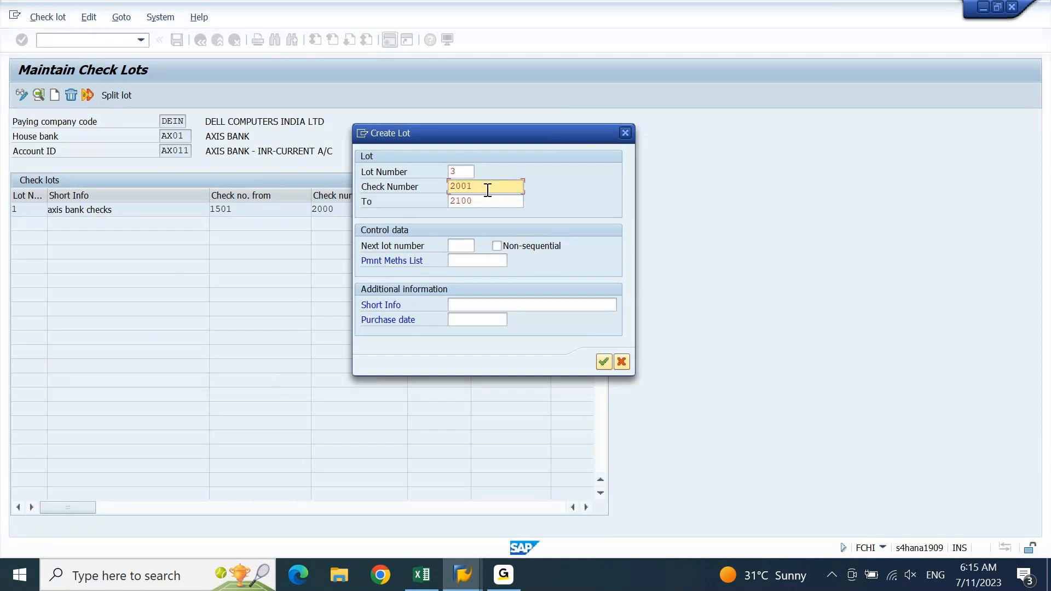
pyautogui.click(603, 362)
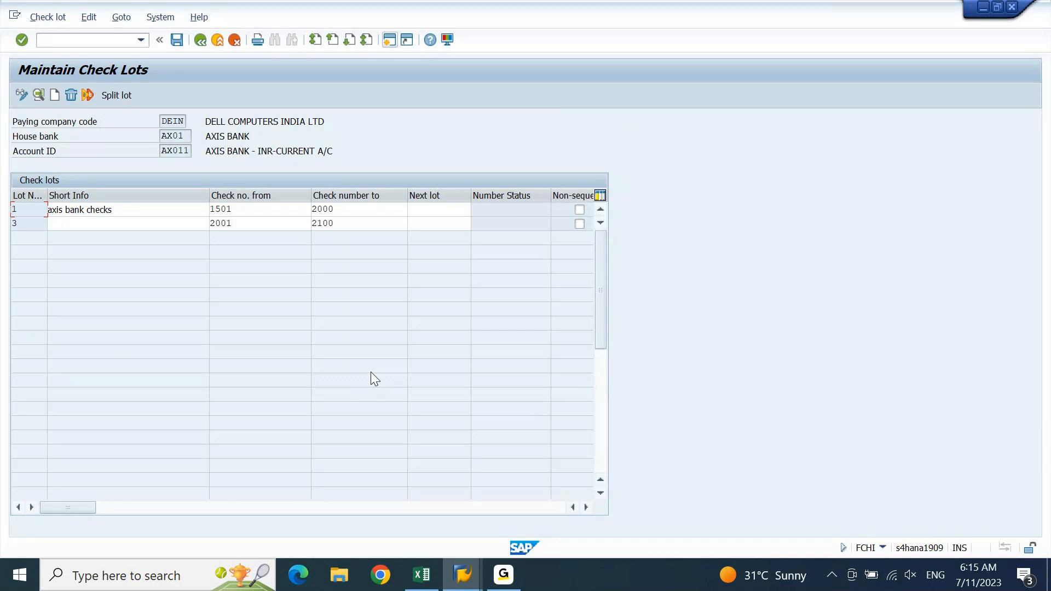
# Change check lot 3's number range to 3000–3100, correcting the mistyped first attempt
pyautogui.moveTo(236, 223); pyautogui.dragTo(154, 248)
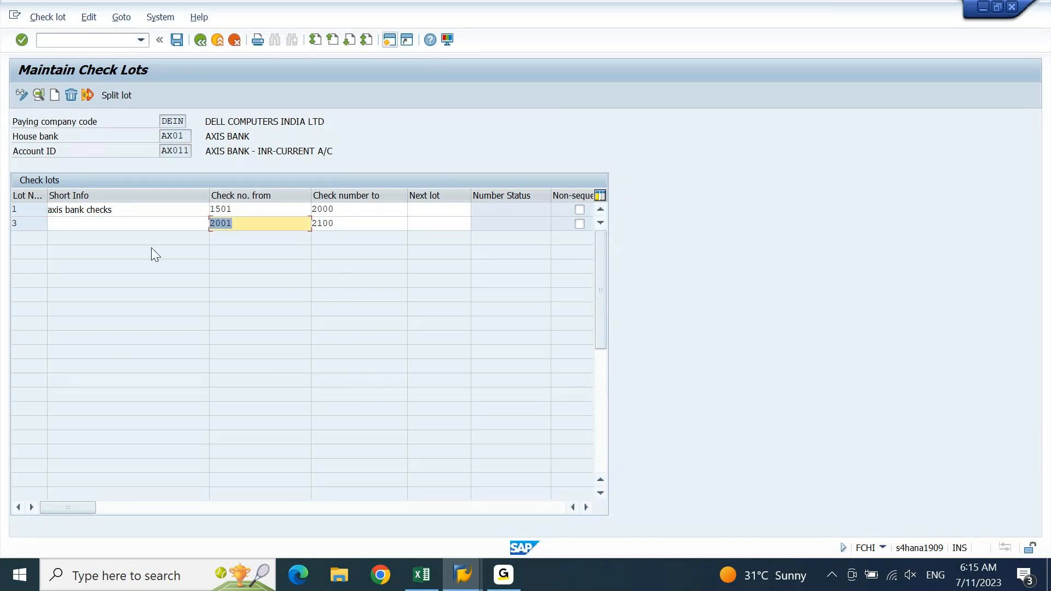
pyautogui.write('41')
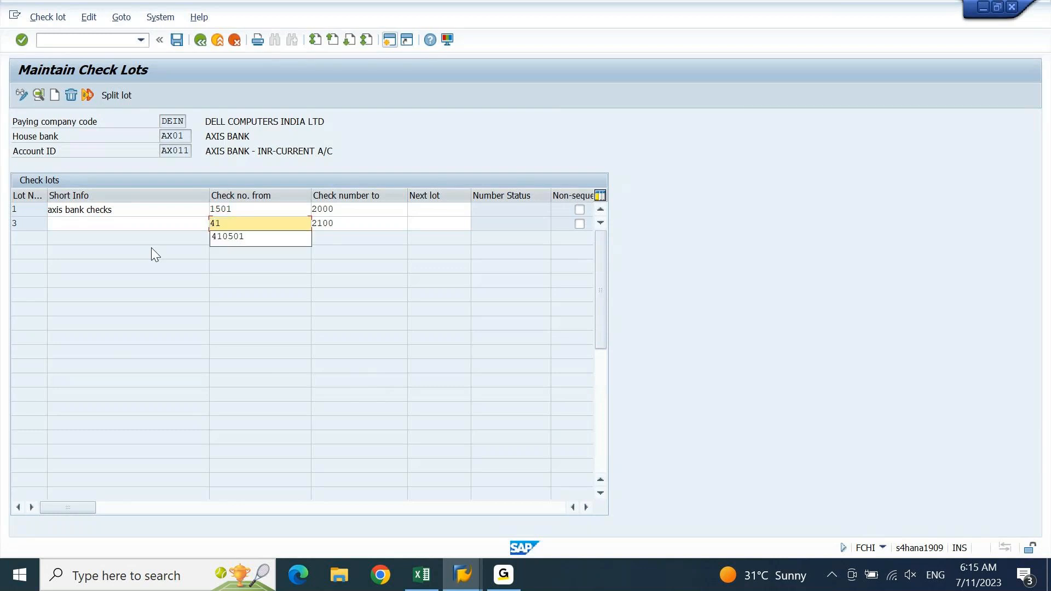
pyautogui.write('1')
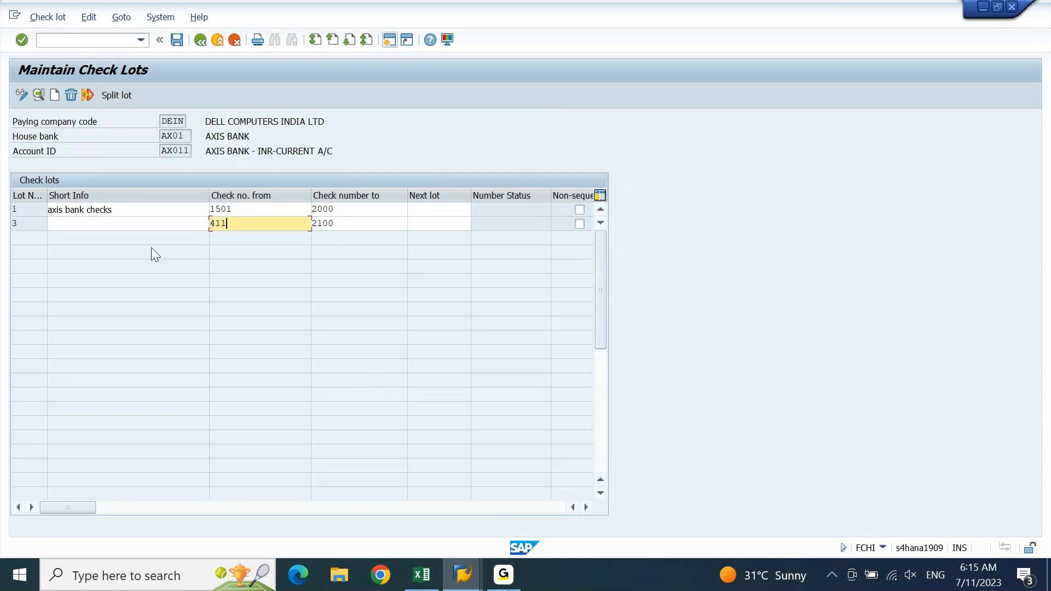
pyautogui.press('BackSpace')
pyautogui.press('BackSpace')
pyautogui.write('0500')
pyautogui.press('Tab')
pyautogui.write('40')
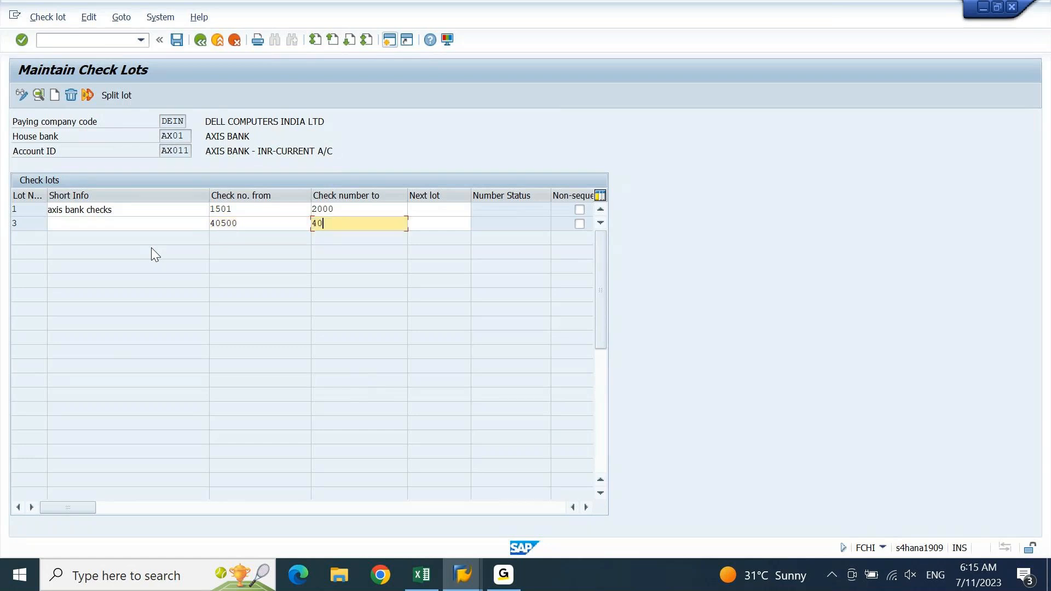
pyautogui.write('600')
pyautogui.press('Return')
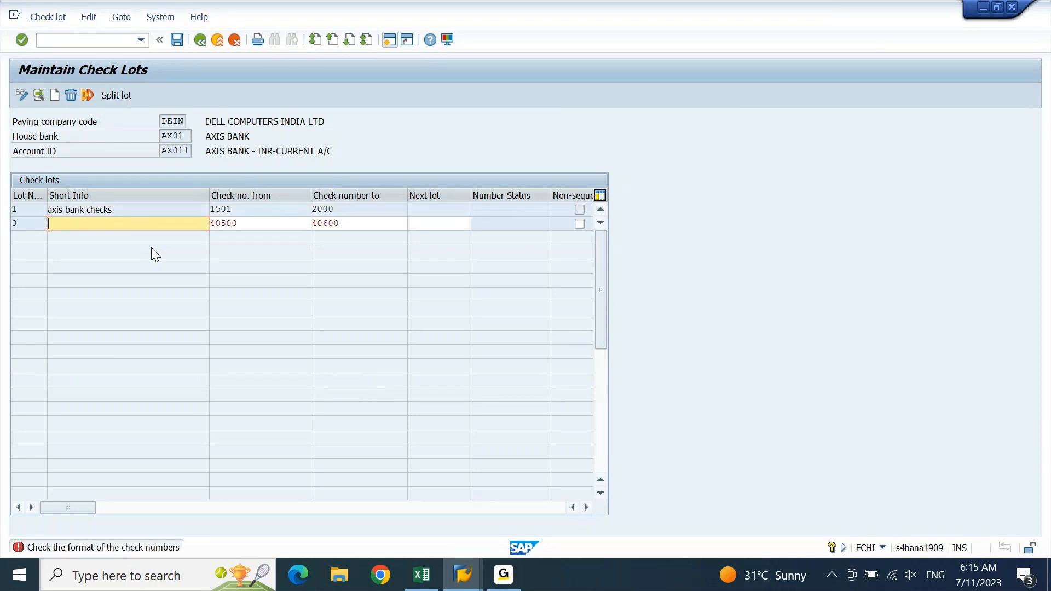
pyautogui.press('Tab')
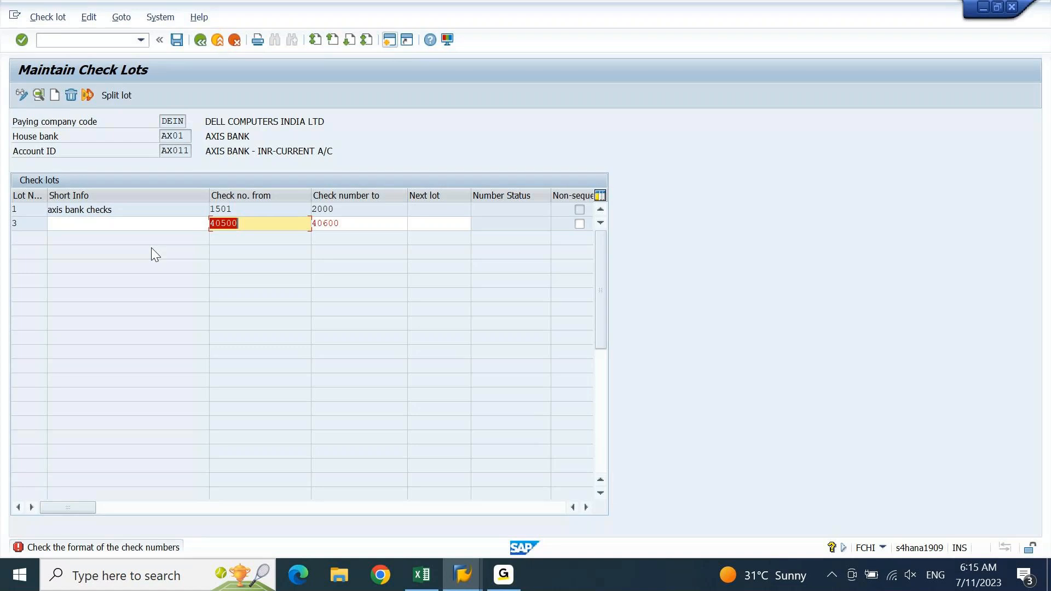
pyautogui.write('3000')
pyautogui.press('Tab')
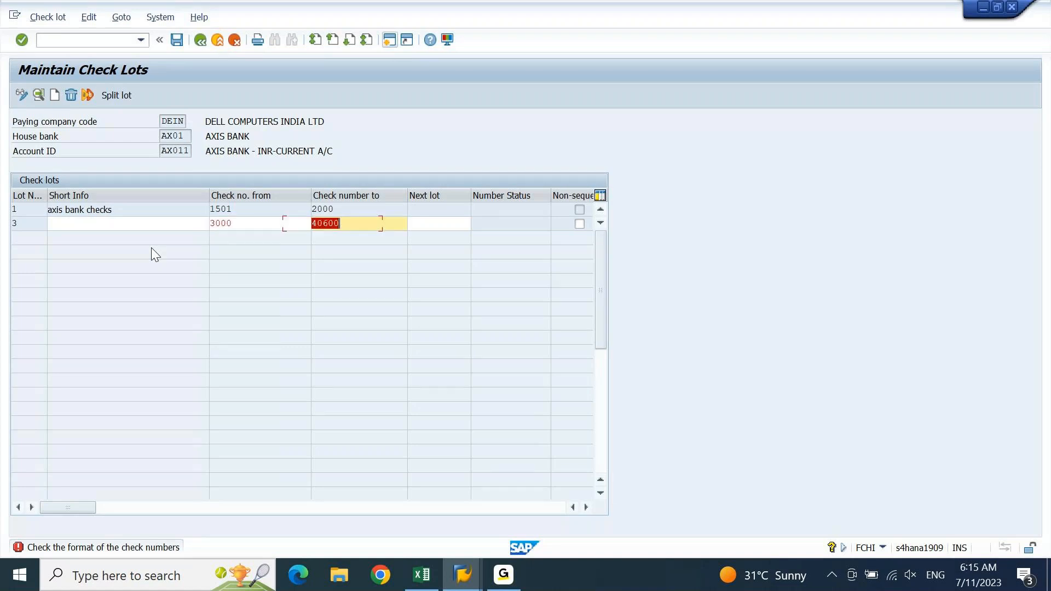
pyautogui.write('3100')
pyautogui.press('Return')
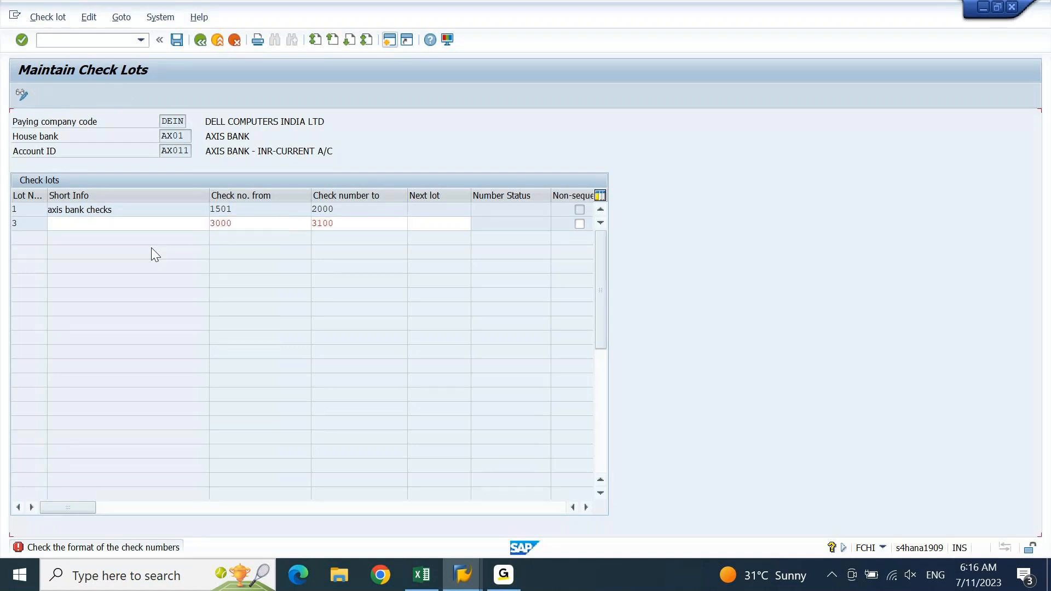
pyautogui.press('Return')
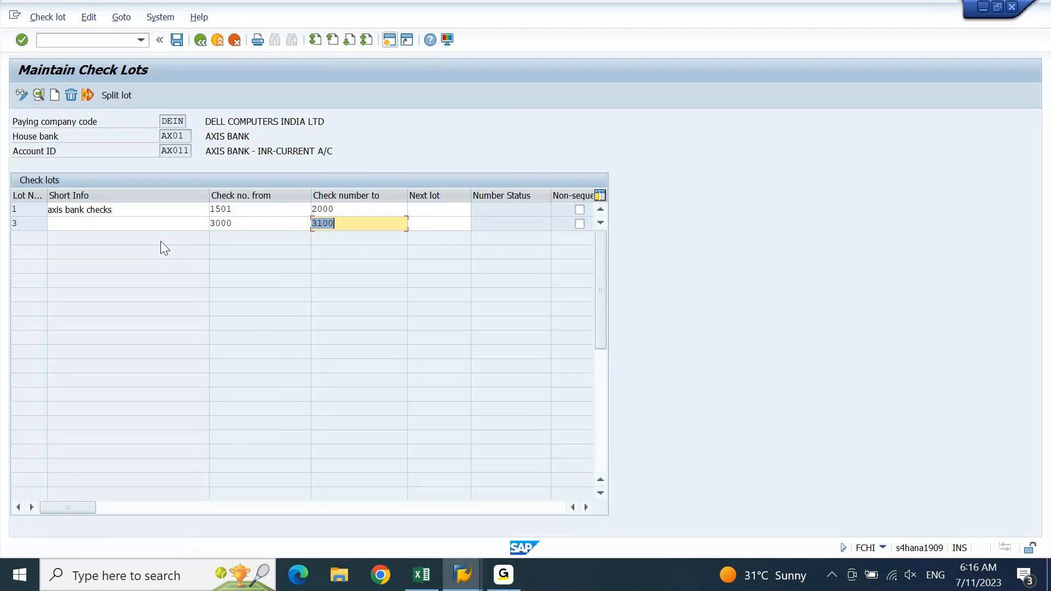
# Give lot 3 the short info AXIS CURRENT AC CHECKS, save, and return to the initial screen
pyautogui.click(178, 224)
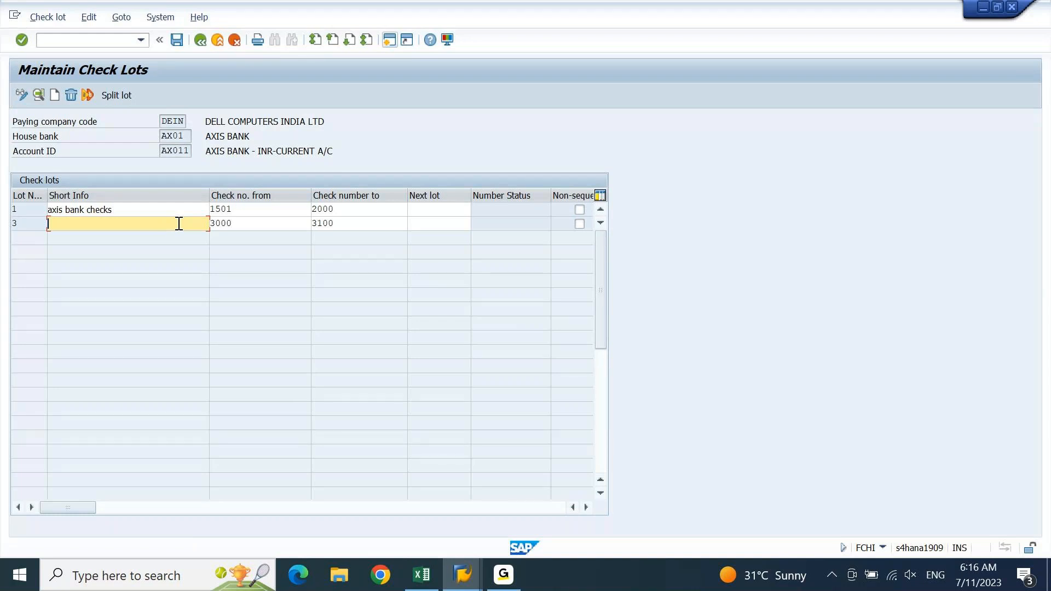
pyautogui.write('AXIS')
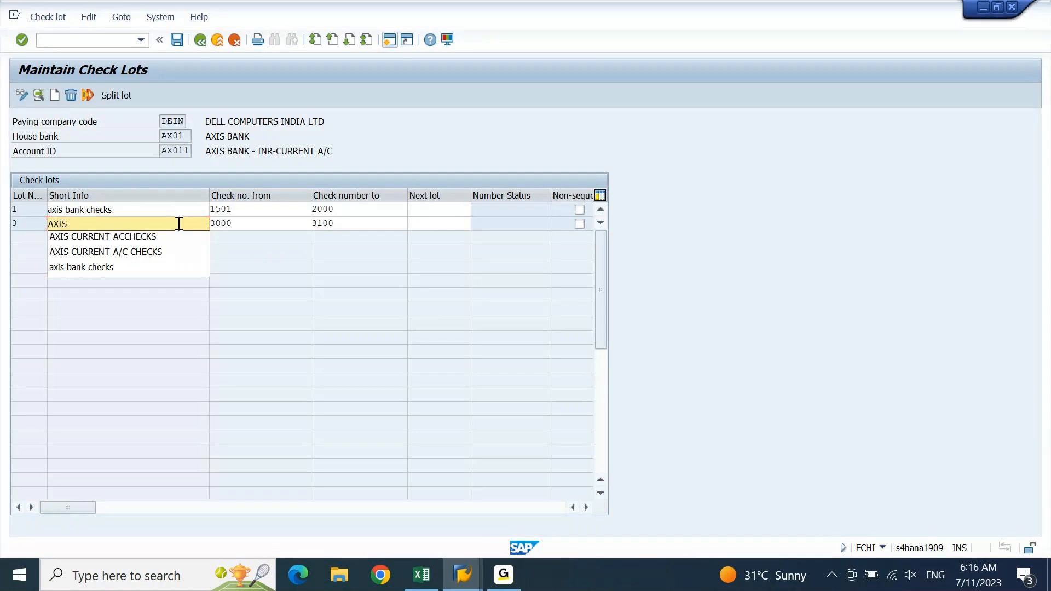
pyautogui.press('Down')
pyautogui.press('Return')
pyautogui.press('Left')
pyautogui.press('Left')
pyautogui.press('Left')
pyautogui.press('Left')
pyautogui.press('Left')
pyautogui.press('Left')
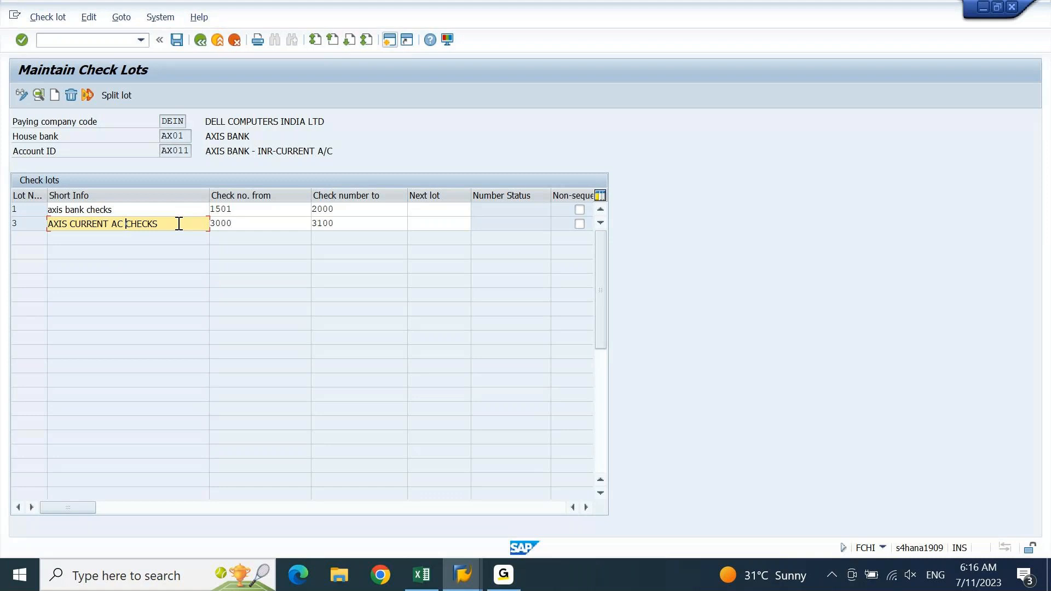
pyautogui.tripleClick(176, 226)
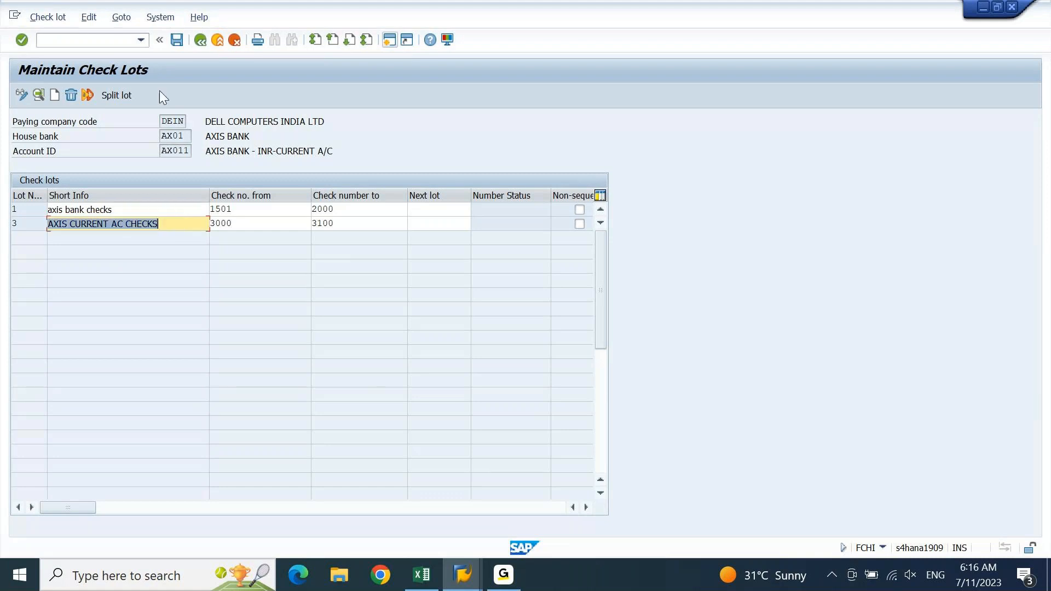
pyautogui.click(182, 41)
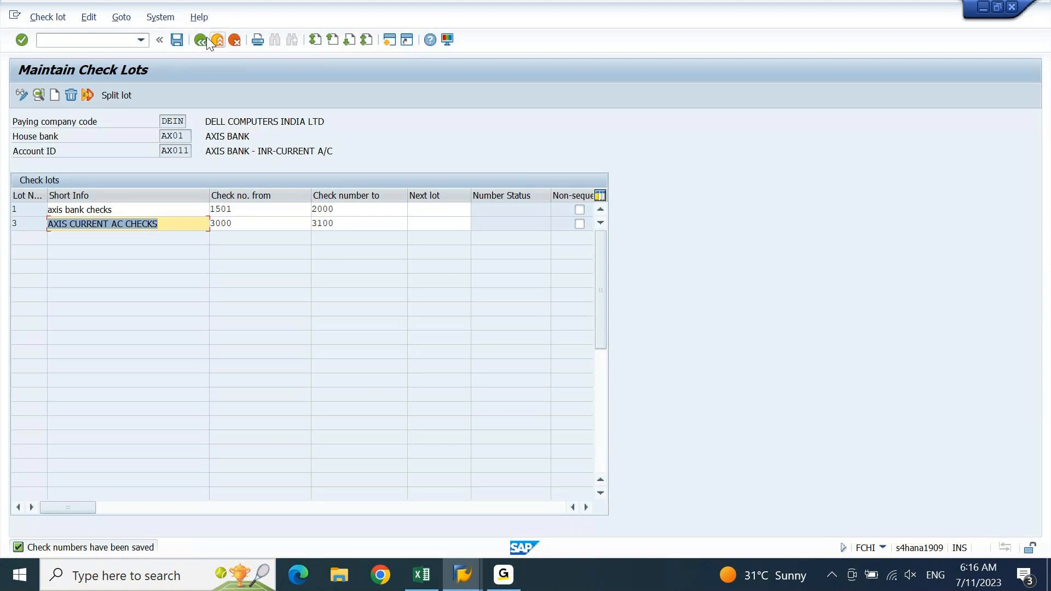
pyautogui.click(205, 40)
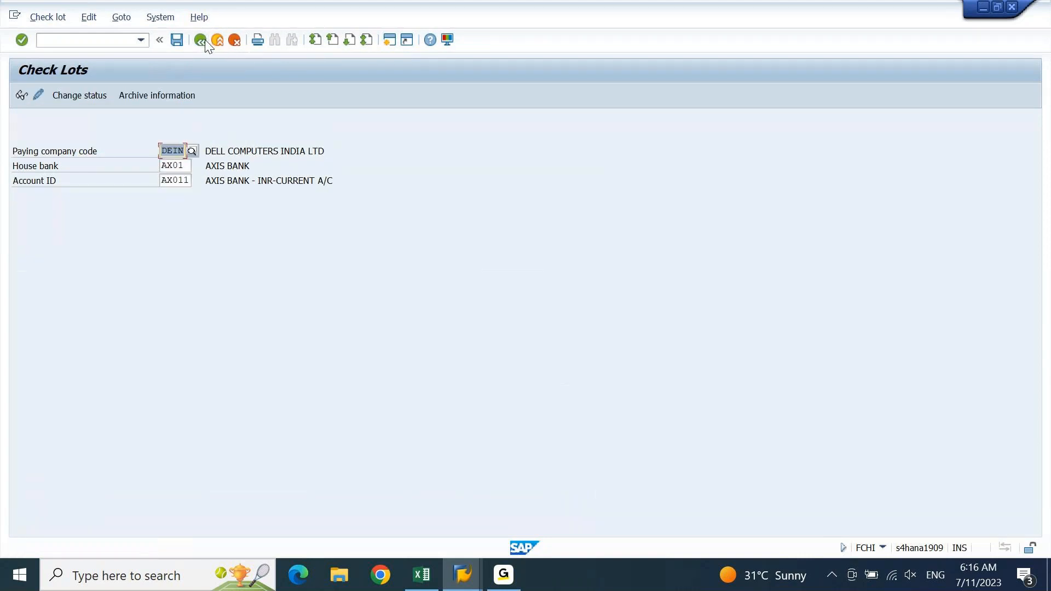
# Return to SAP Easy Access and start the FBZP payment program configuration transaction
pyautogui.click(205, 40)
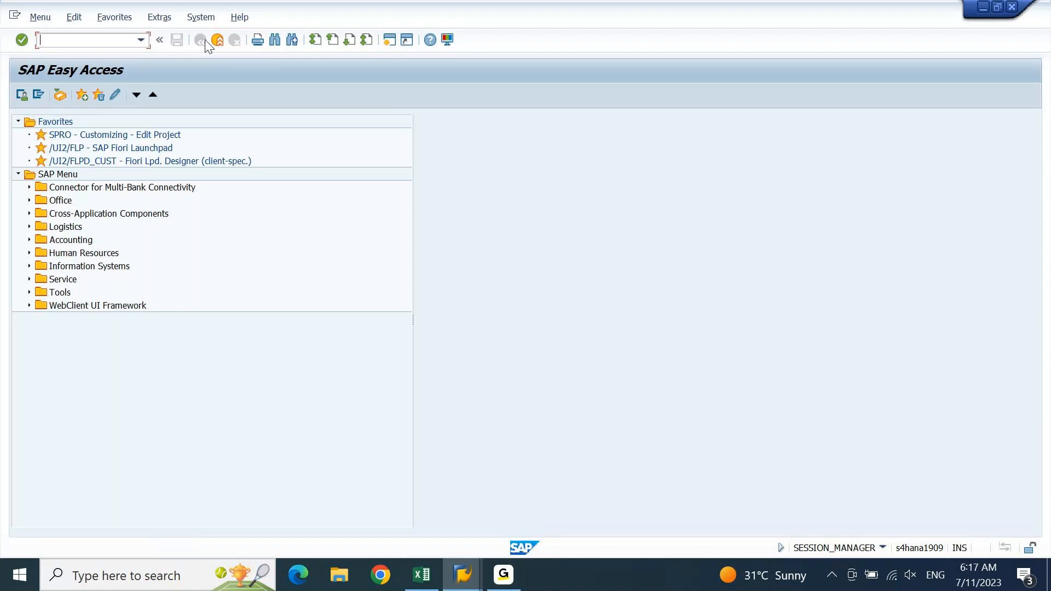
pyautogui.write('FB60')
pyautogui.press('Return')
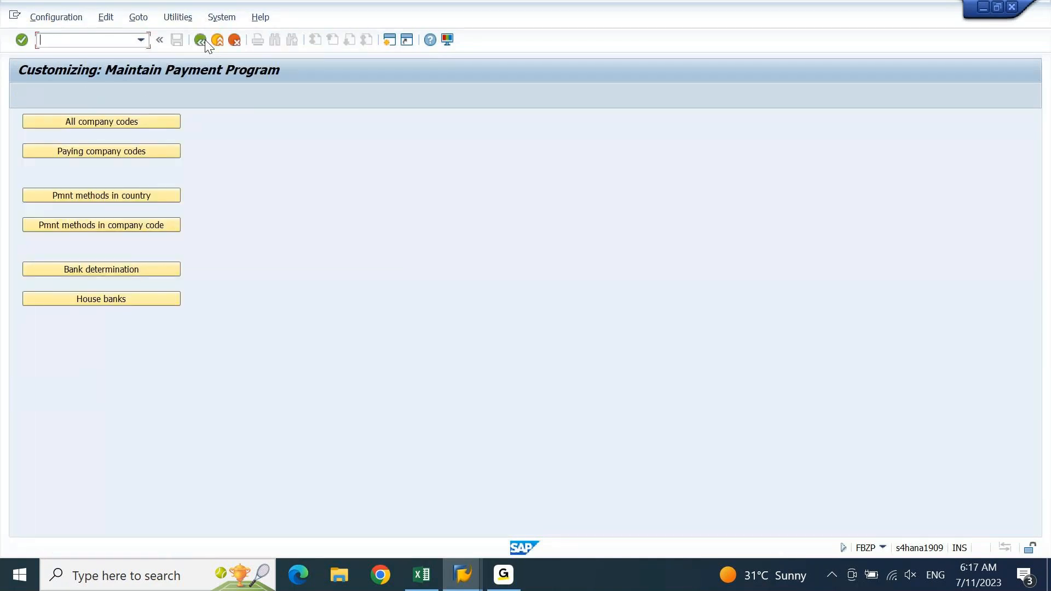
pyautogui.click(138, 224)
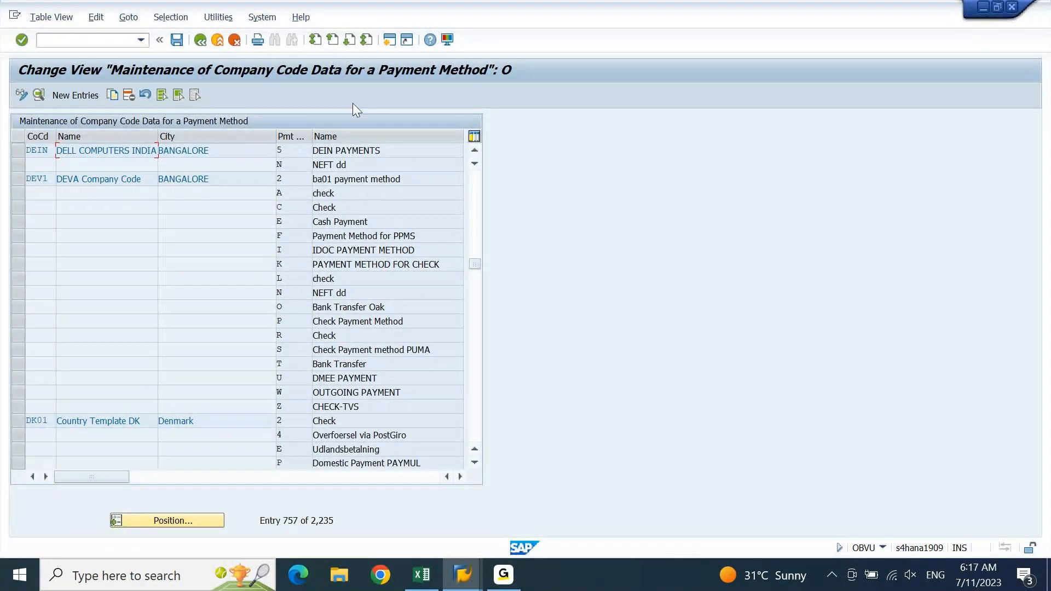
pyautogui.moveTo(391, 150); pyautogui.dragTo(323, 155)
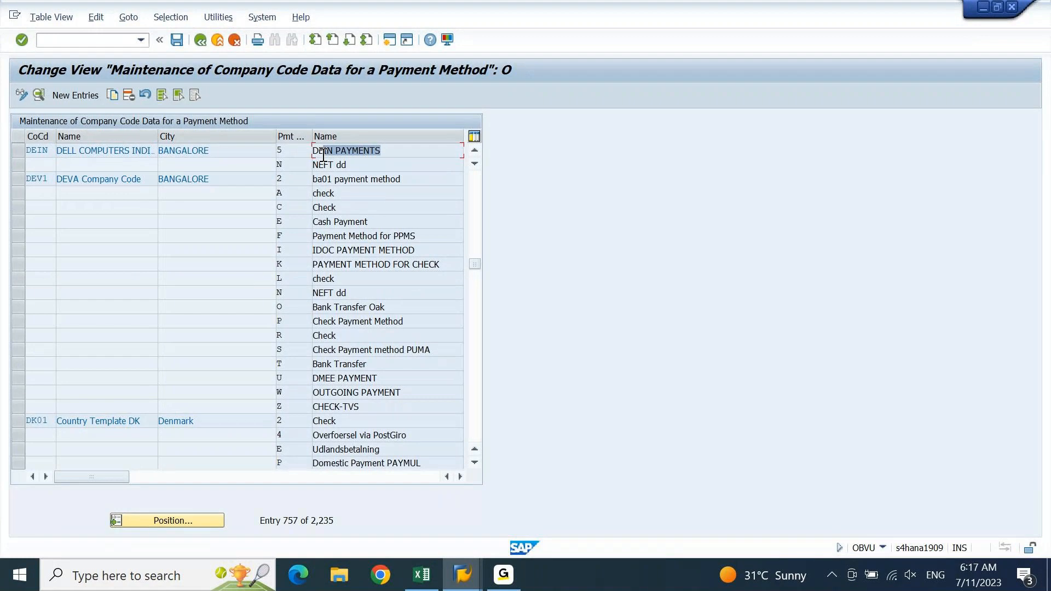
pyautogui.click(285, 157)
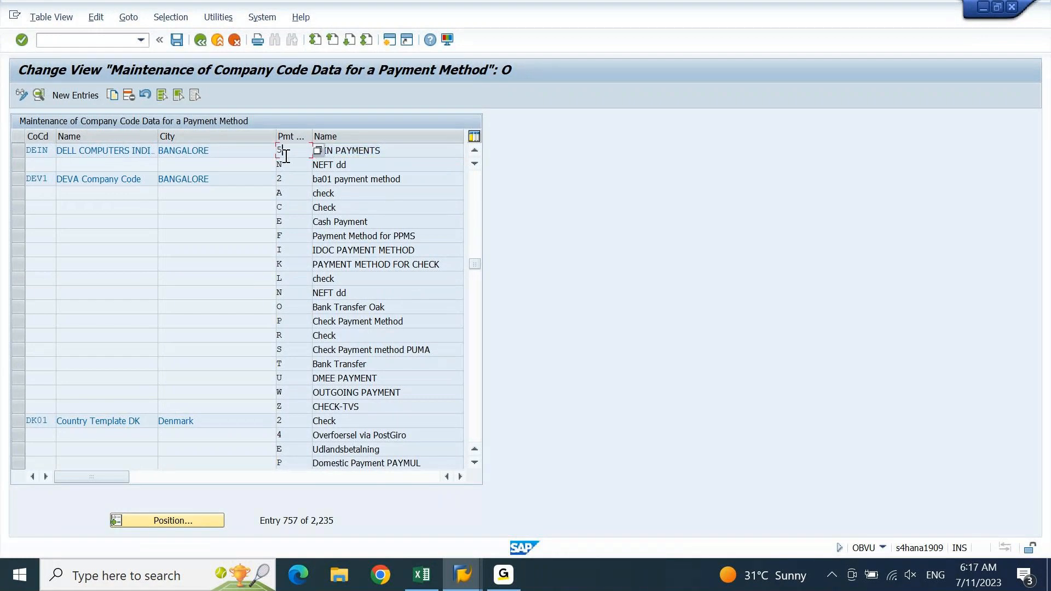
pyautogui.moveTo(286, 157); pyautogui.dragTo(275, 158)
pyautogui.click(199, 41)
pyautogui.click(142, 197)
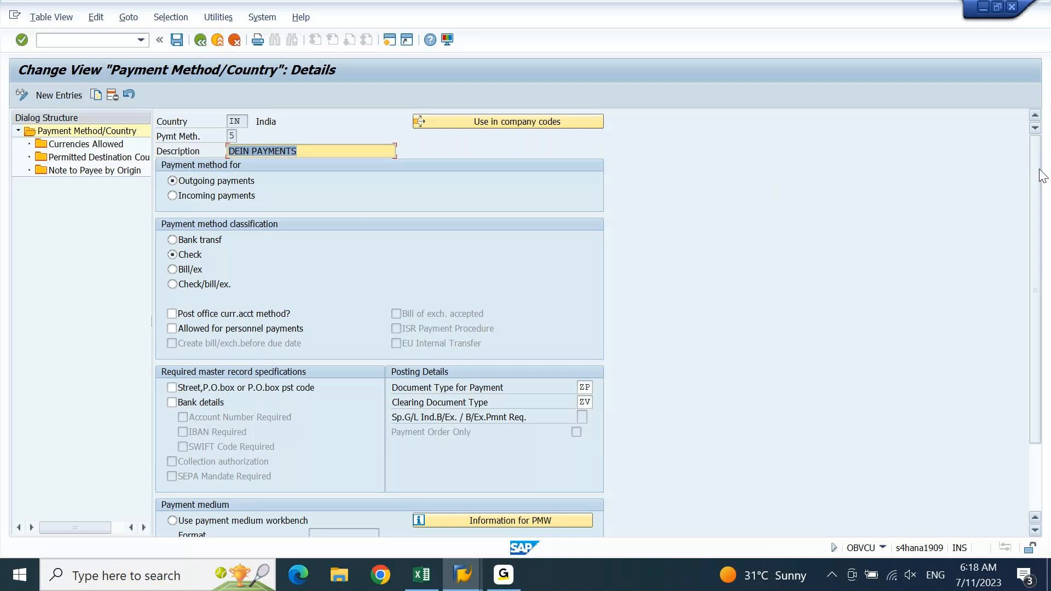
# Scroll method 5's details down to the Payment medium section
pyautogui.moveTo(1041, 176); pyautogui.dragTo(1043, 244)
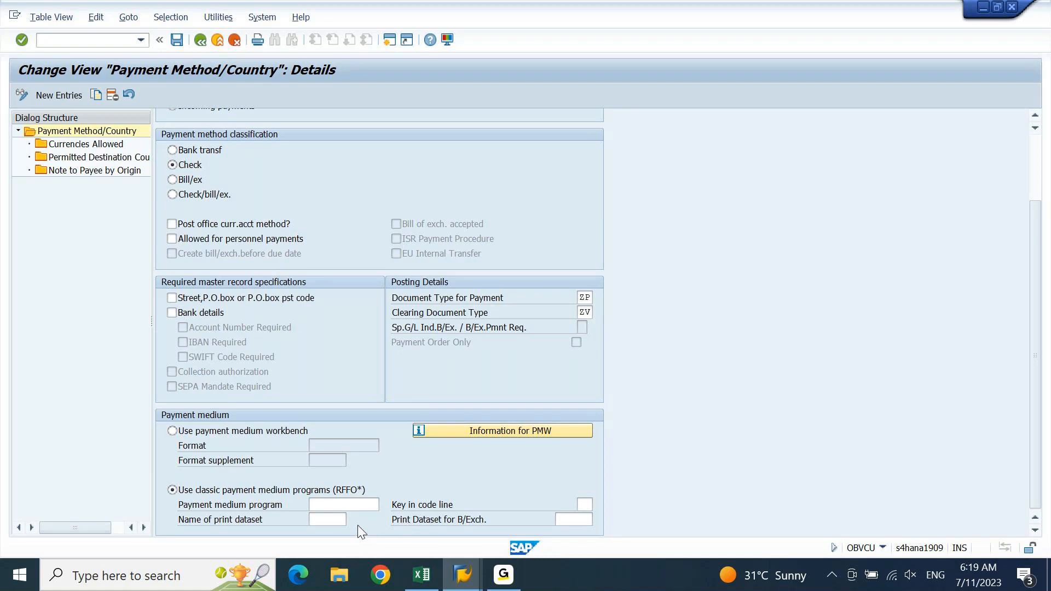
# Enter RFFOUS_C as payment method 5's classic payment medium program
pyautogui.click(356, 505)
pyautogui.write('RFFO')
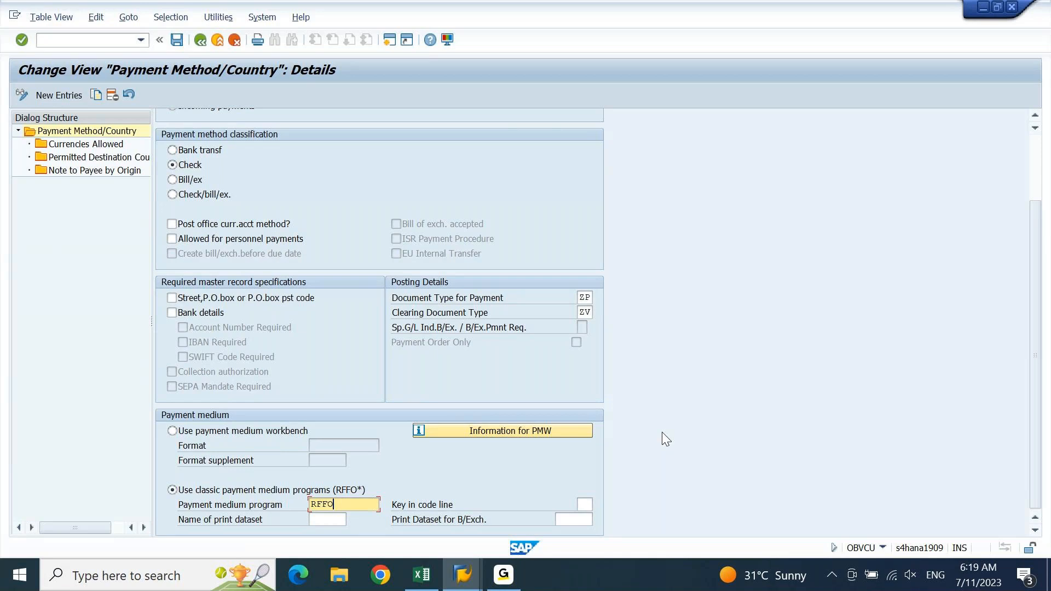
pyautogui.write('US_C')
pyautogui.press('Return')
pyautogui.press('Tab')
# Clear the stray Z from the program name, enter print dataset LIST1S, and save
pyautogui.write('Z')
pyautogui.press('BackSpace')
pyautogui.click(321, 520)
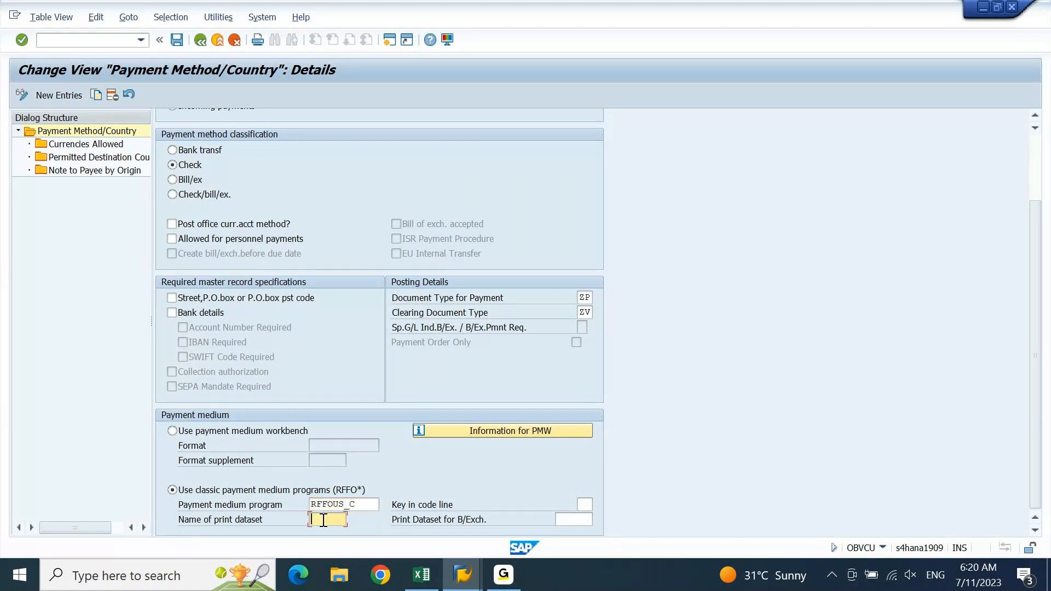
pyautogui.write('LIST1S')
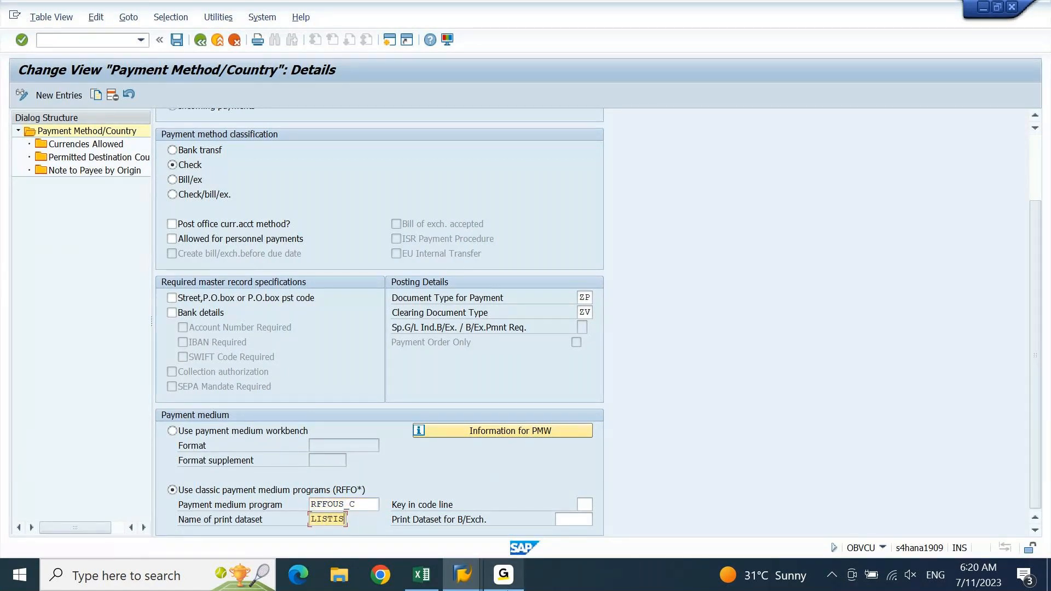
pyautogui.click(507, 590)
pyautogui.click(508, 590)
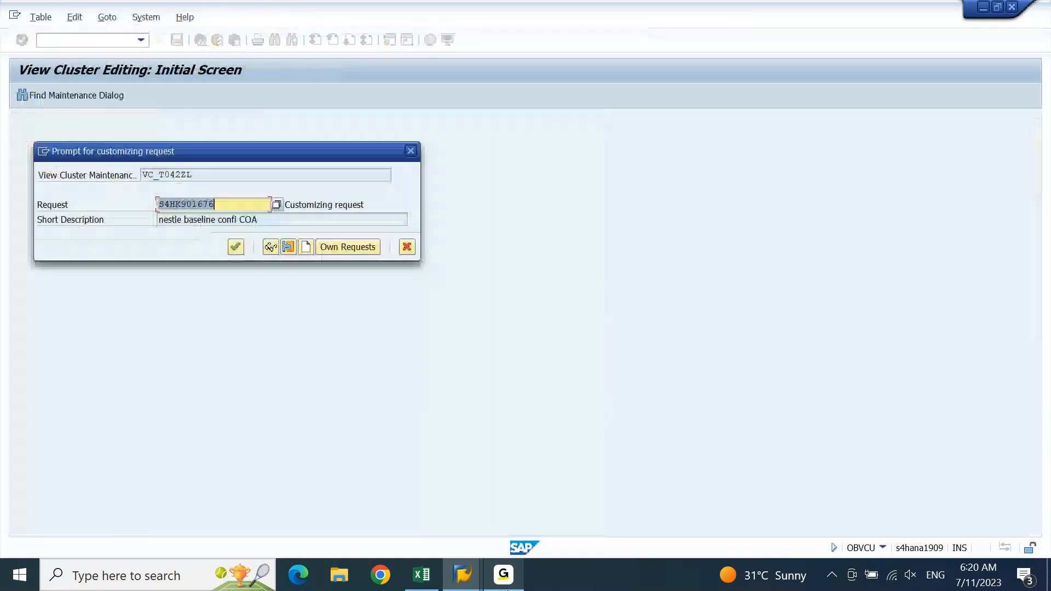
# Confirm the customizing request to save method 5 and go back to the FBZP overview
pyautogui.press('Return')
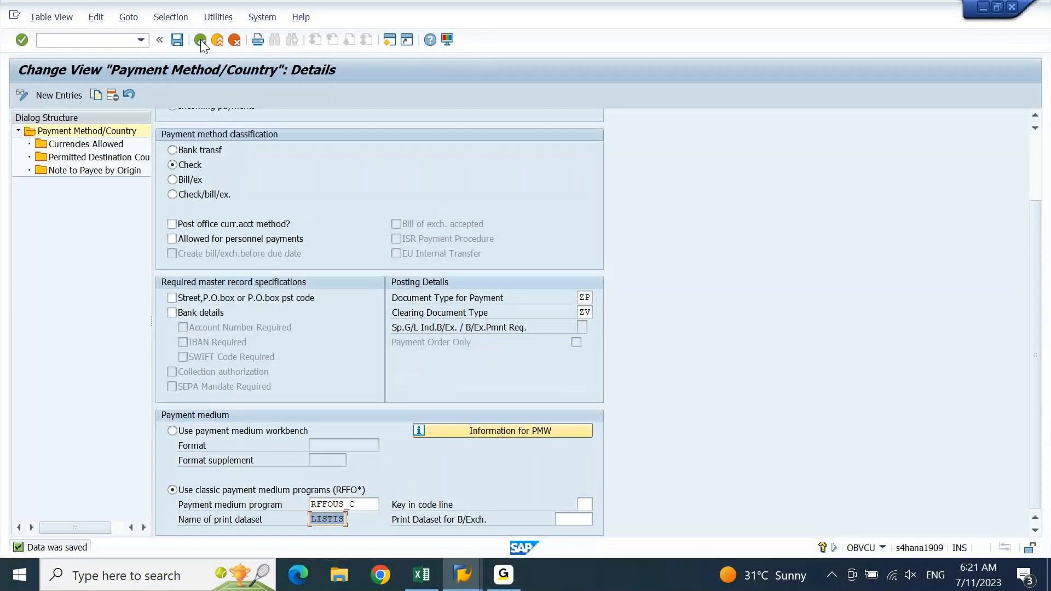
pyautogui.click(201, 39)
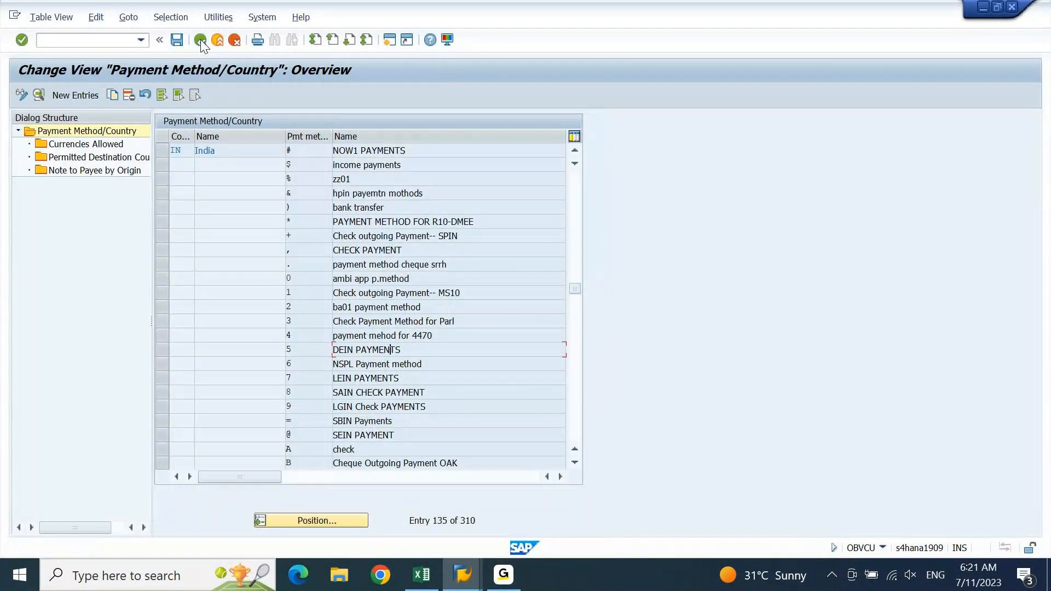
pyautogui.click(200, 40)
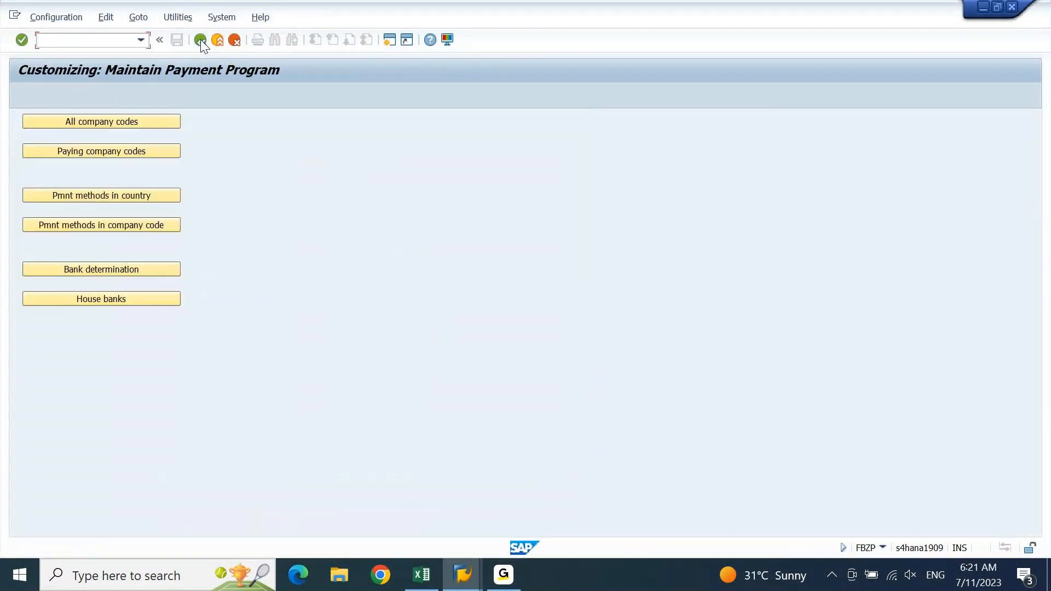
pyautogui.click(123, 225)
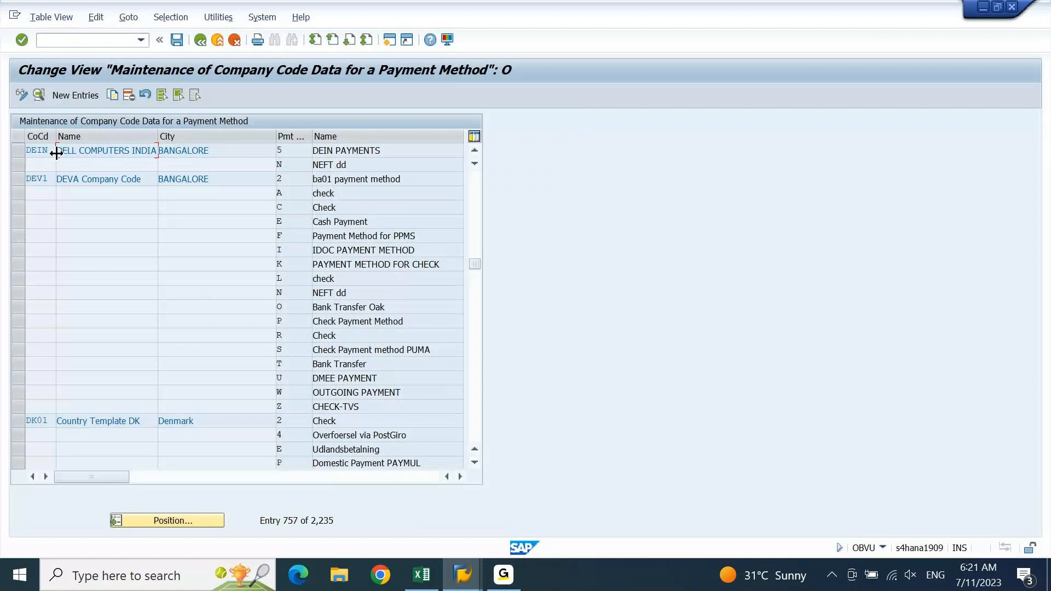
# Assign DEIN payment method 5 the Payment Advice Note (USA) form F110_US_AVIS for the payment medium
pyautogui.click(22, 150)
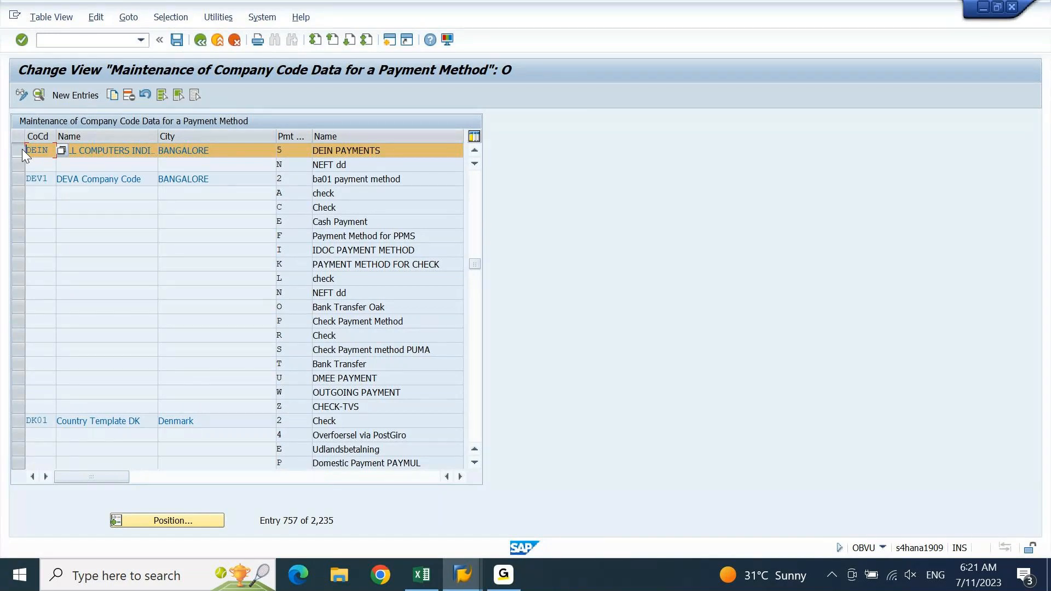
pyautogui.click(293, 155)
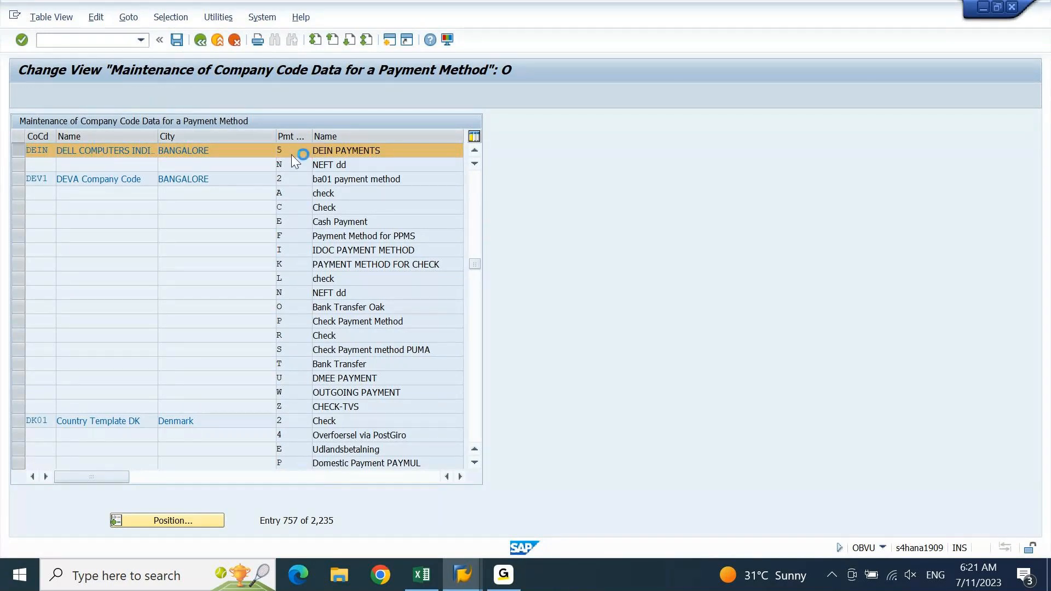
pyautogui.doubleClick(293, 155)
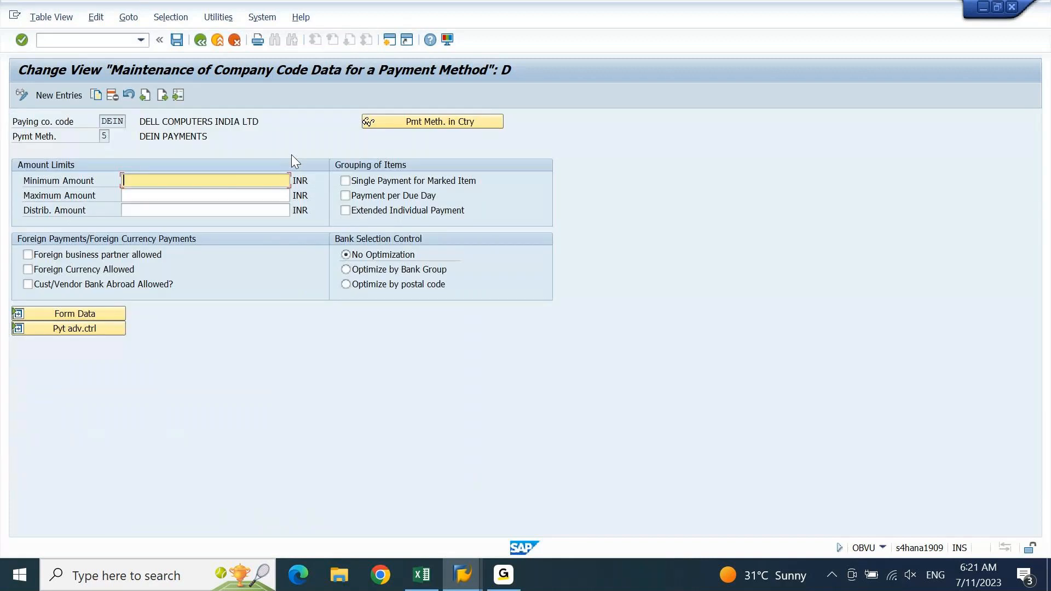
pyautogui.click(22, 311)
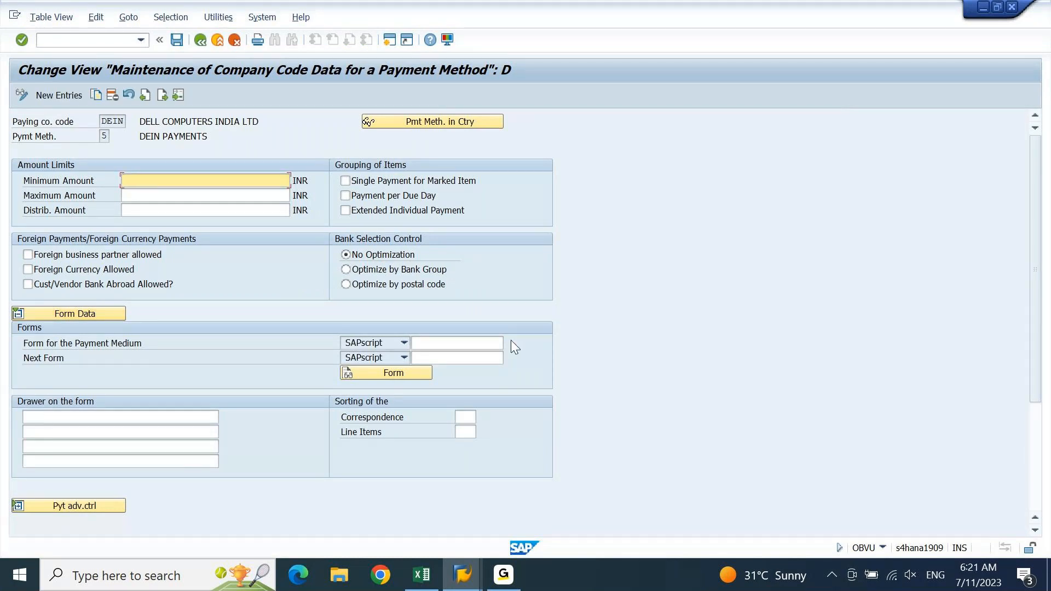
pyautogui.click(490, 346)
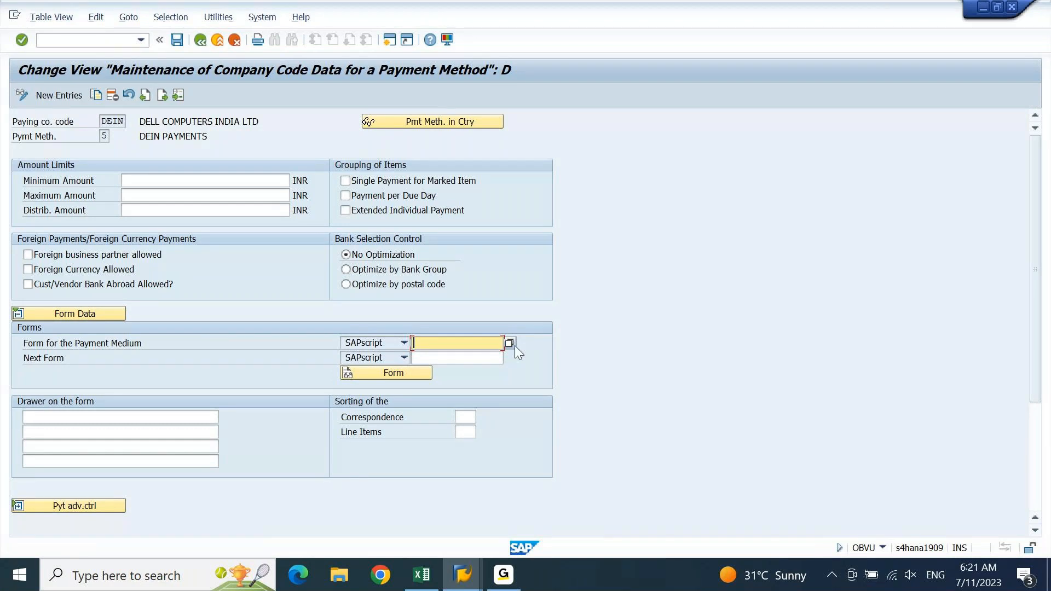
pyautogui.click(505, 346)
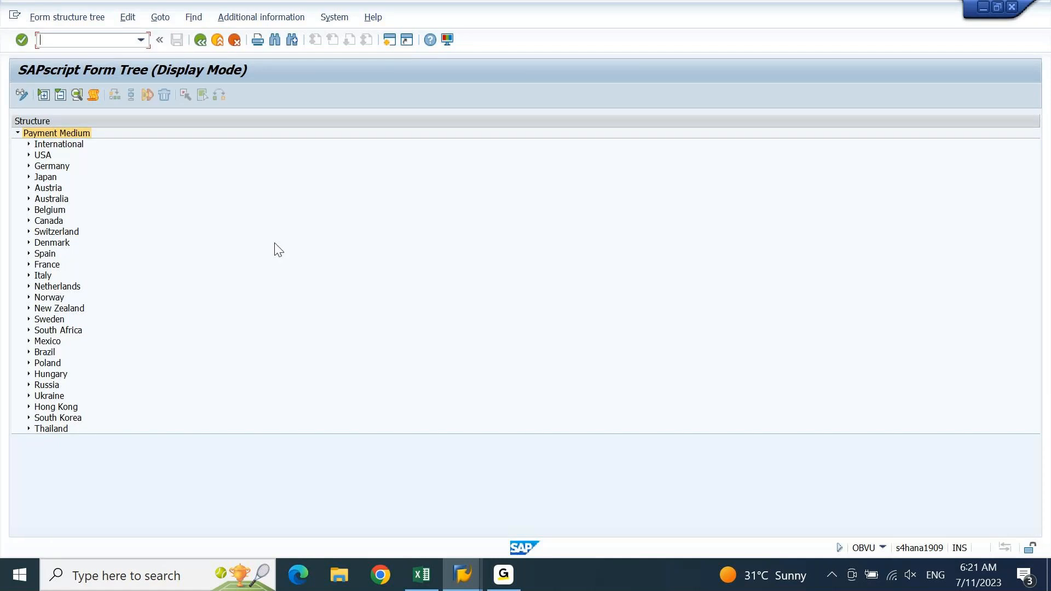
pyautogui.click(28, 155)
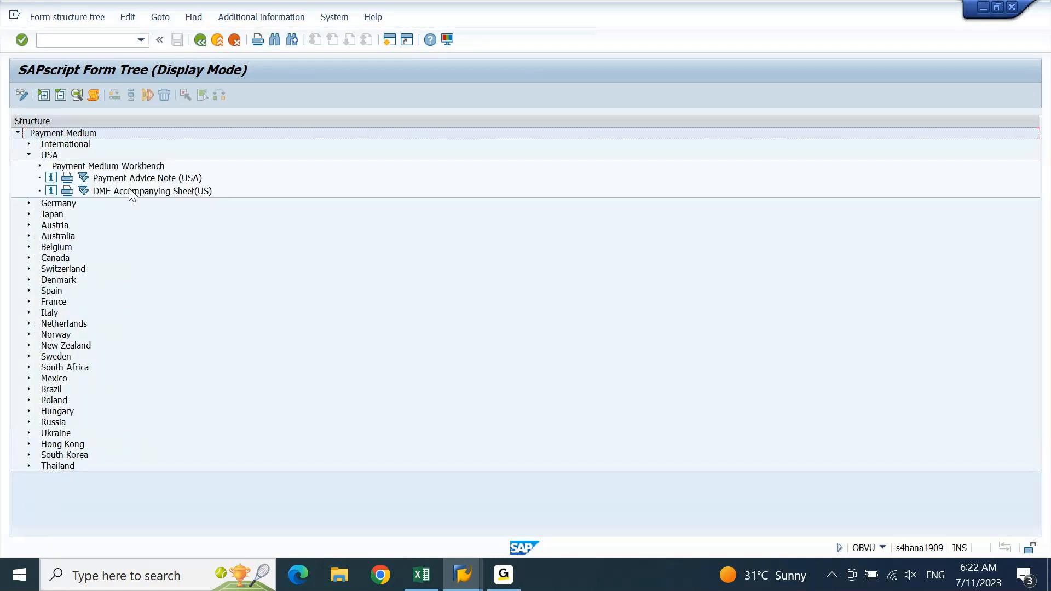
pyautogui.doubleClick(160, 178)
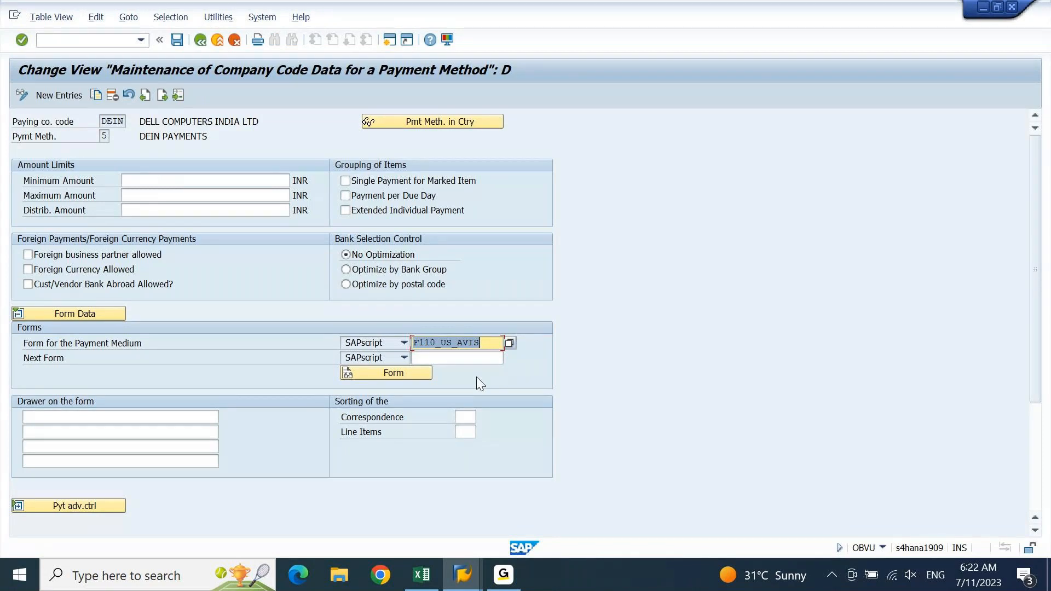
# Reopen the form lookup and select Check (Without Check Management) under International
pyautogui.press('Delete')
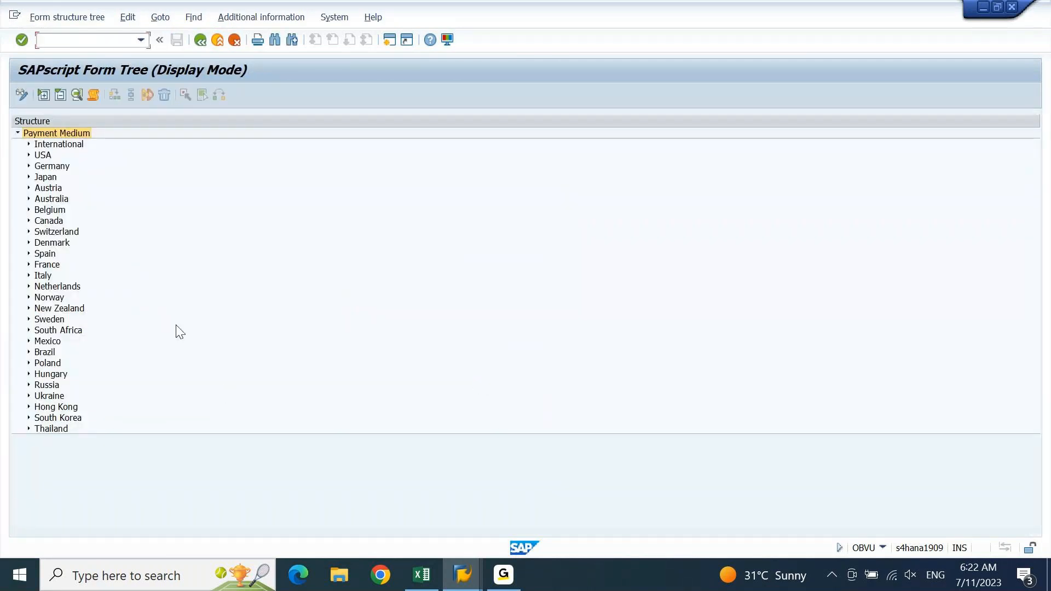
pyautogui.click(29, 145)
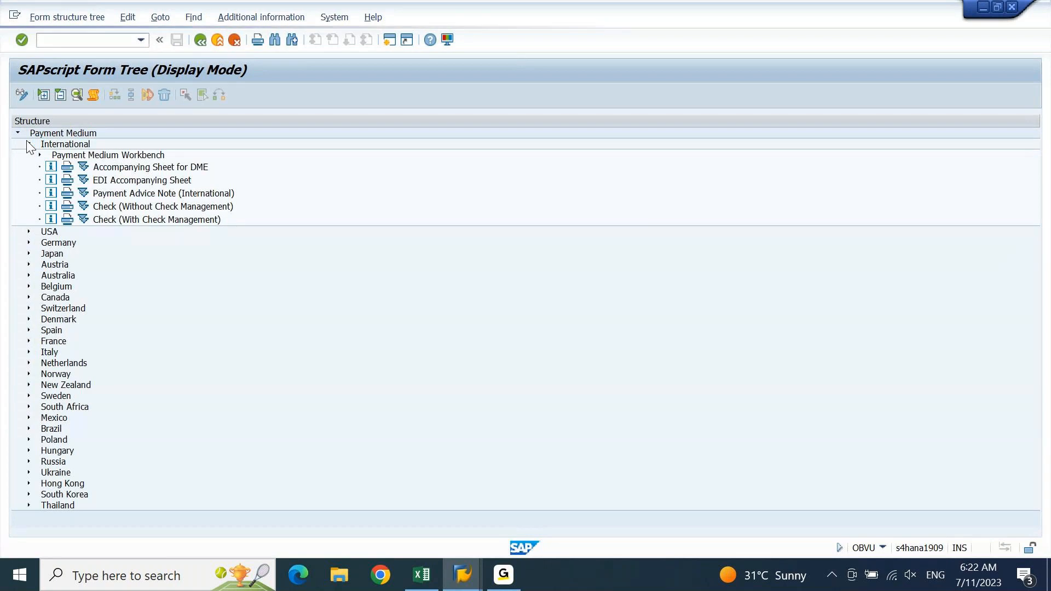
pyautogui.click(167, 208)
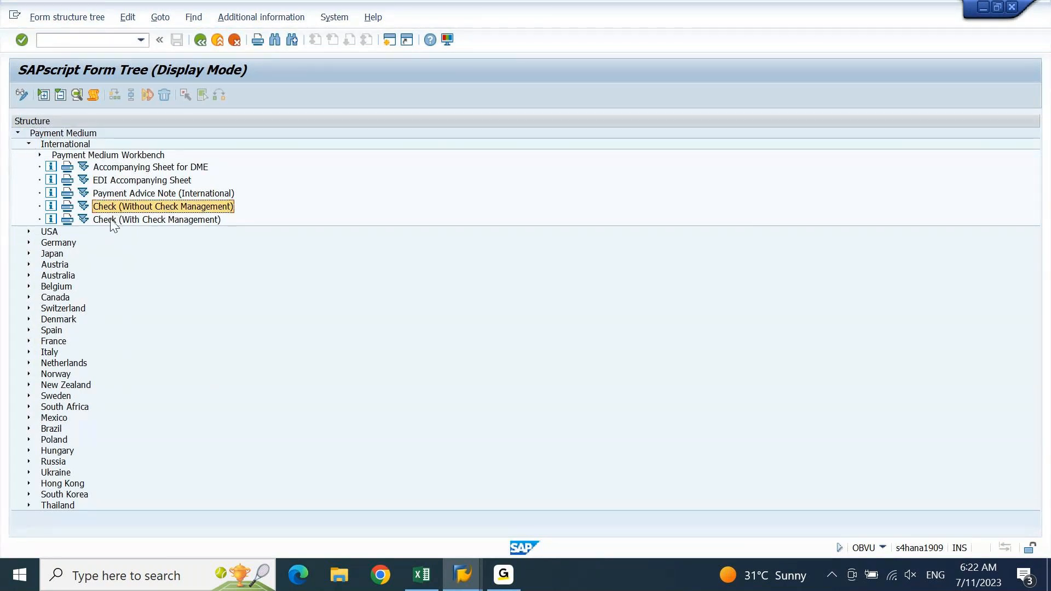
# Switch the payment medium form to F110_PRENUM_CHCK (Check With Check Management) and save
pyautogui.doubleClick(112, 221)
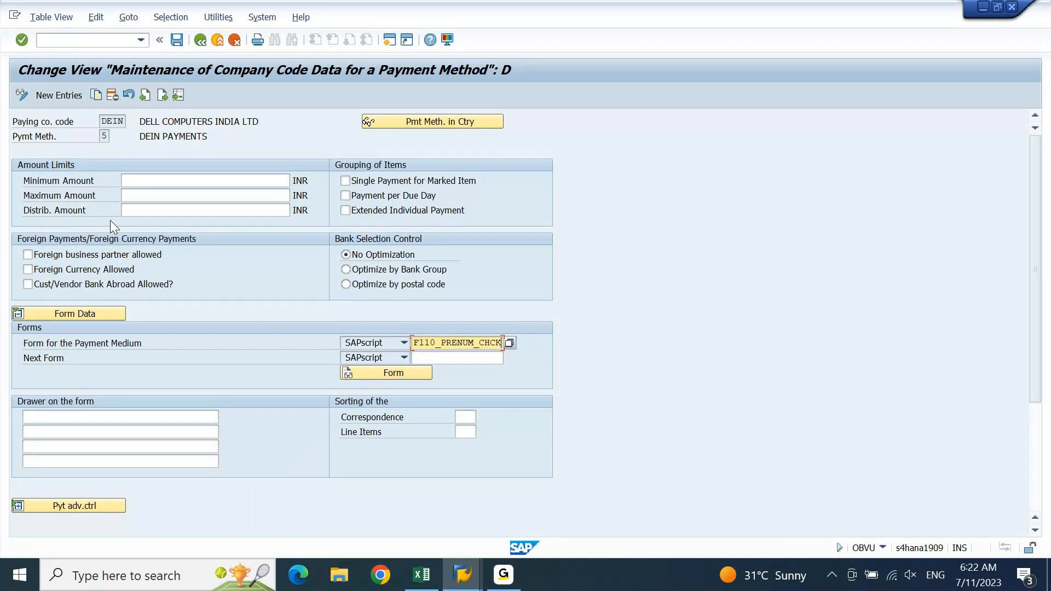
pyautogui.hotkey('ctrl', 's')
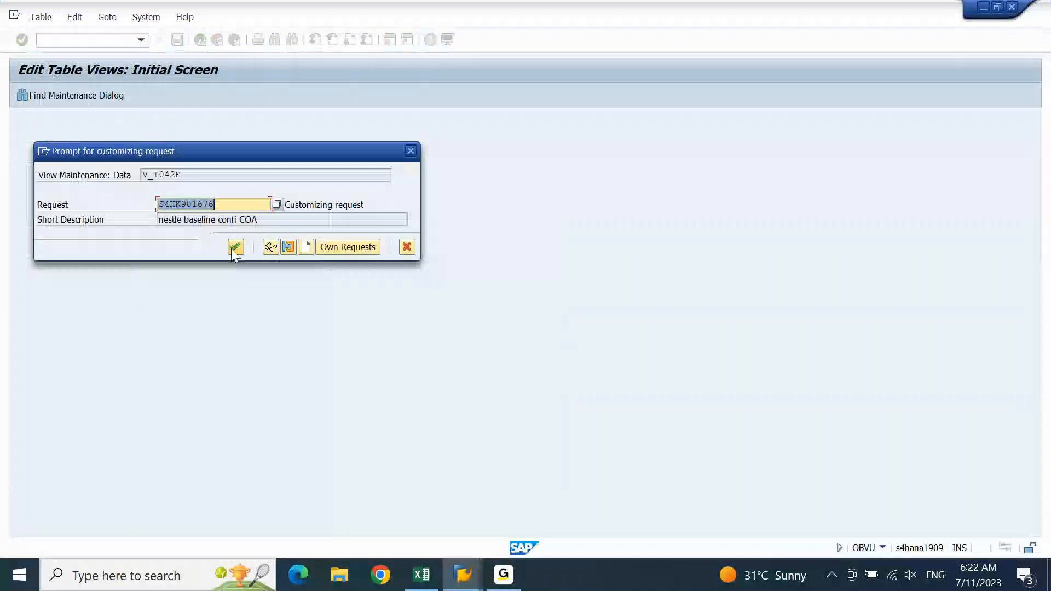
# Accept the proposed customizing request to save the V_T042E form change
pyautogui.click(235, 247)
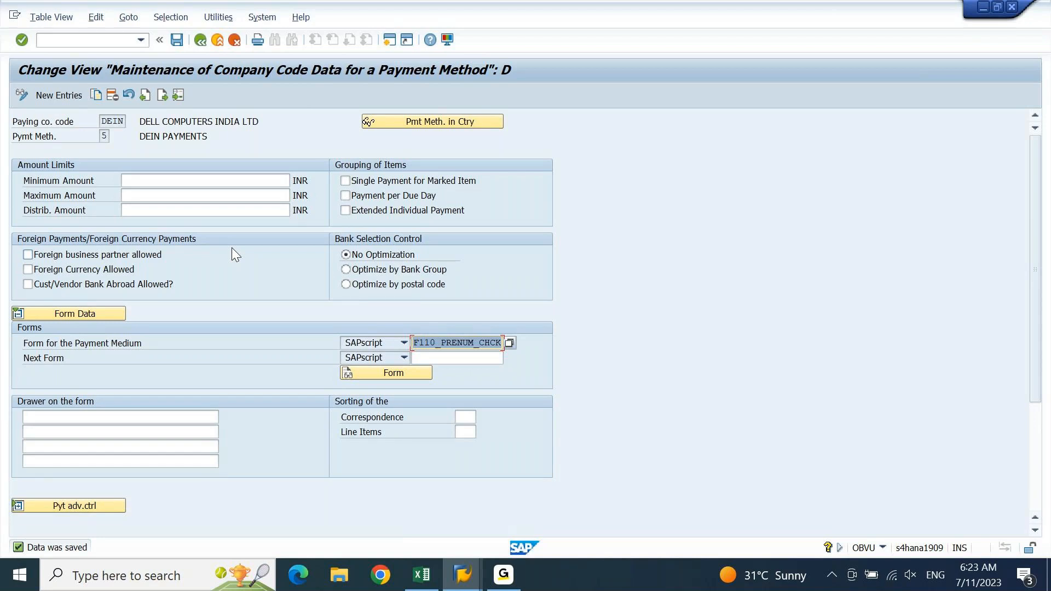
# Leave the DEIN payment method 5 details and start a second SAP session
pyautogui.click(199, 41)
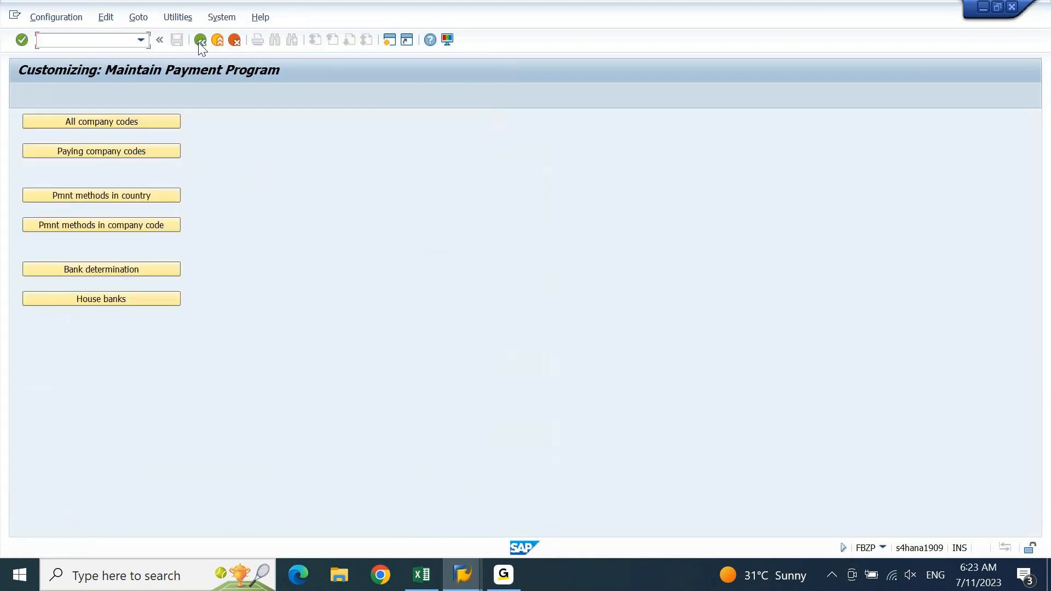
pyautogui.click(393, 42)
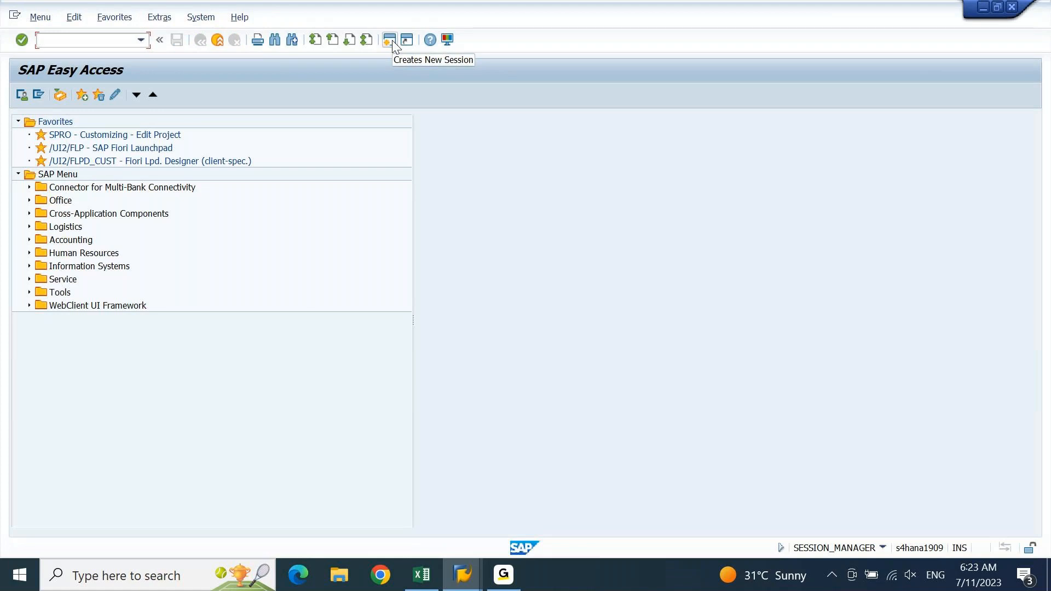
# Run FBL1N to list the open vendor line items for company code DEIN
pyautogui.write('FBL1N')
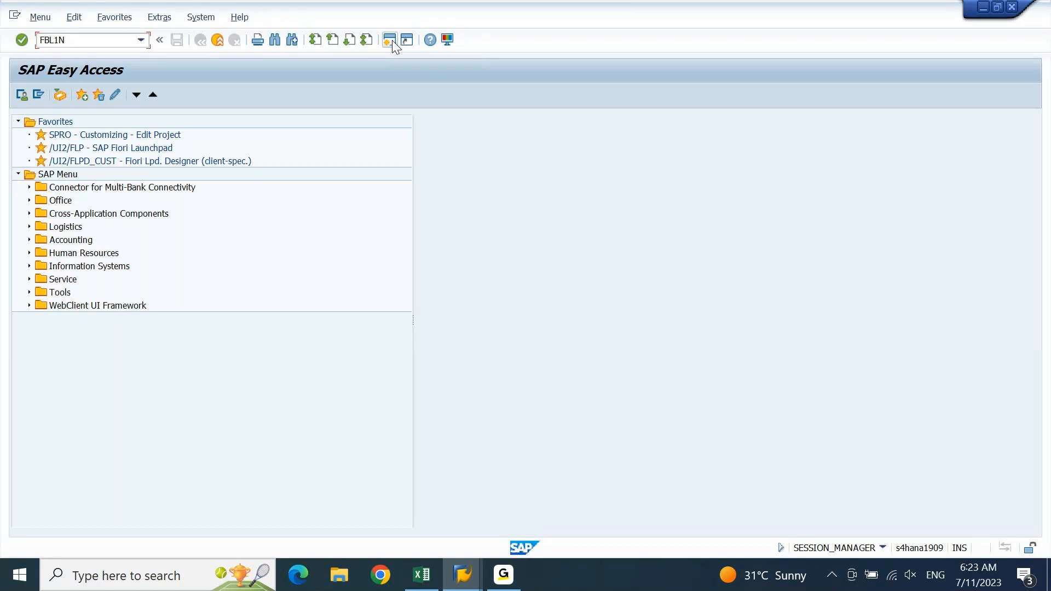
pyautogui.press('Return')
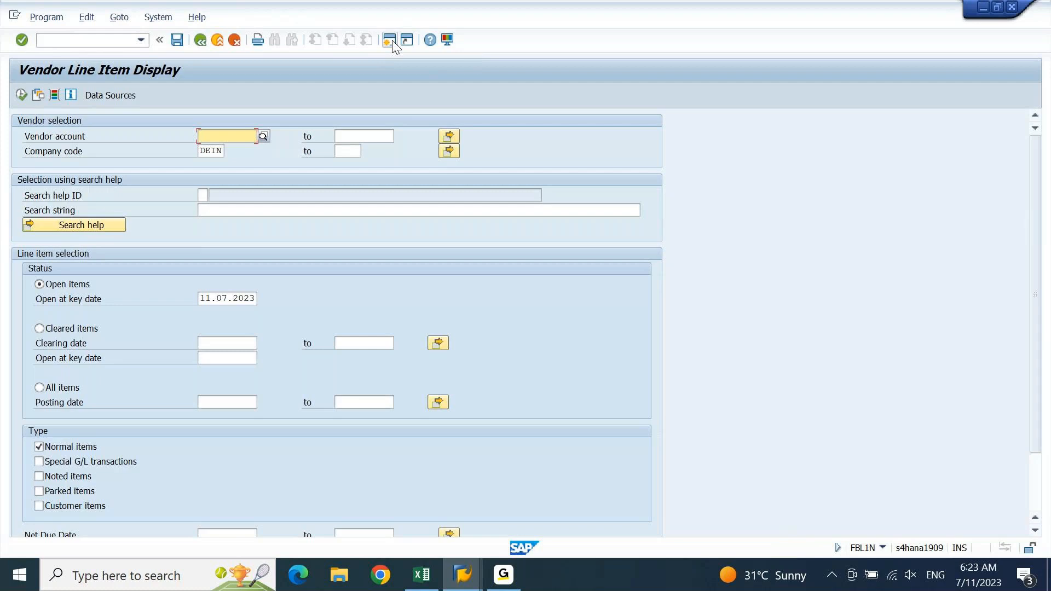
pyautogui.press('F8')
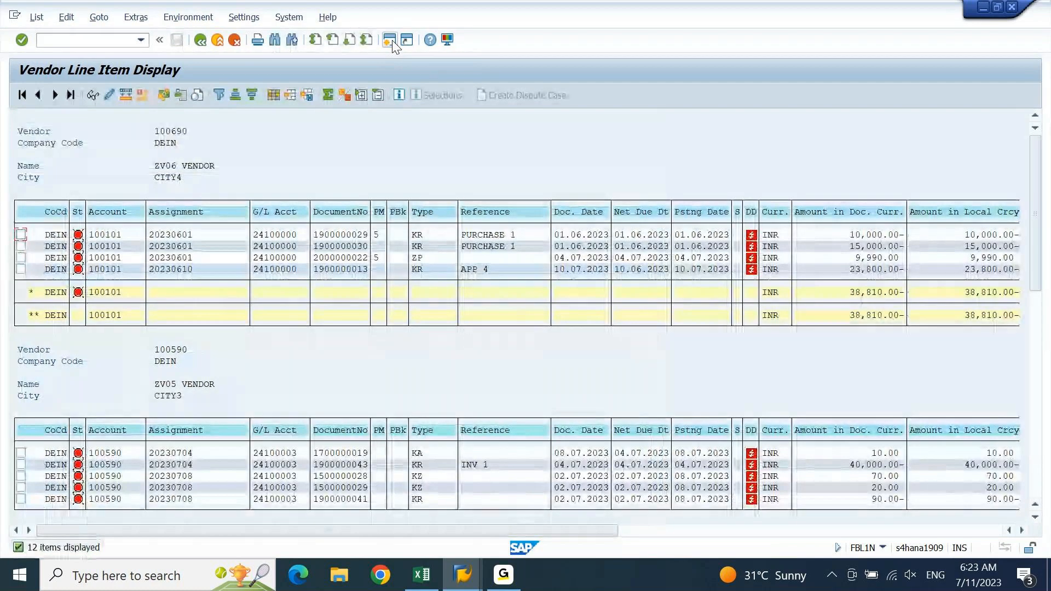
pyautogui.click(392, 41)
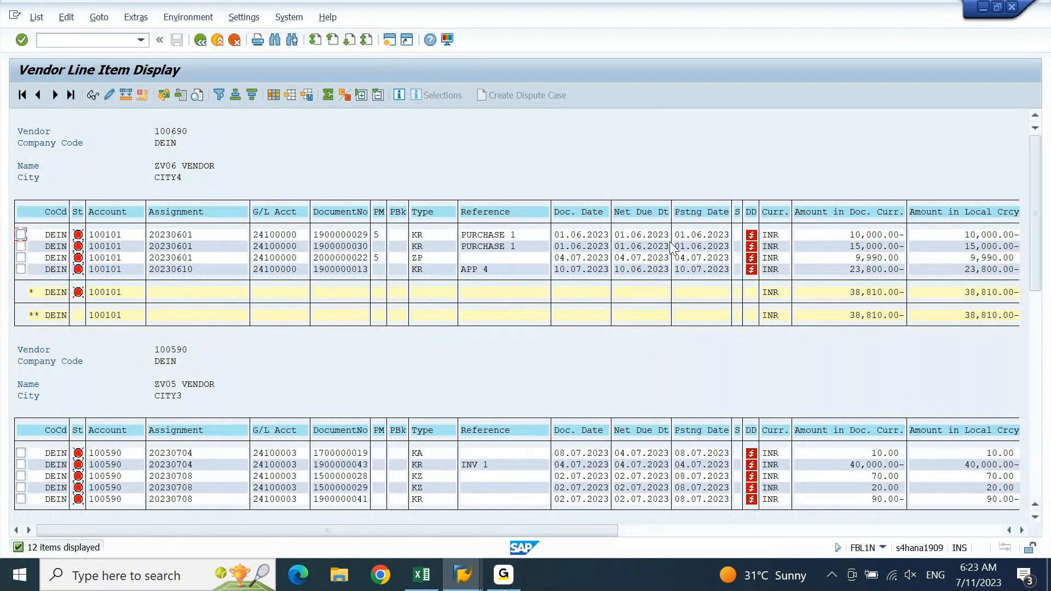
pyautogui.click(116, 239)
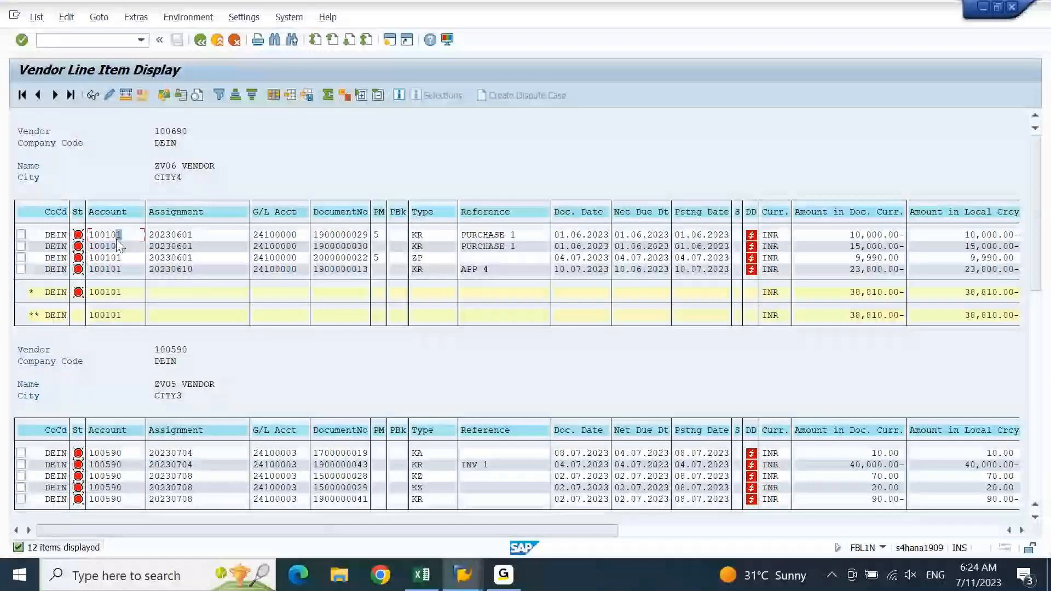
pyautogui.click(352, 238)
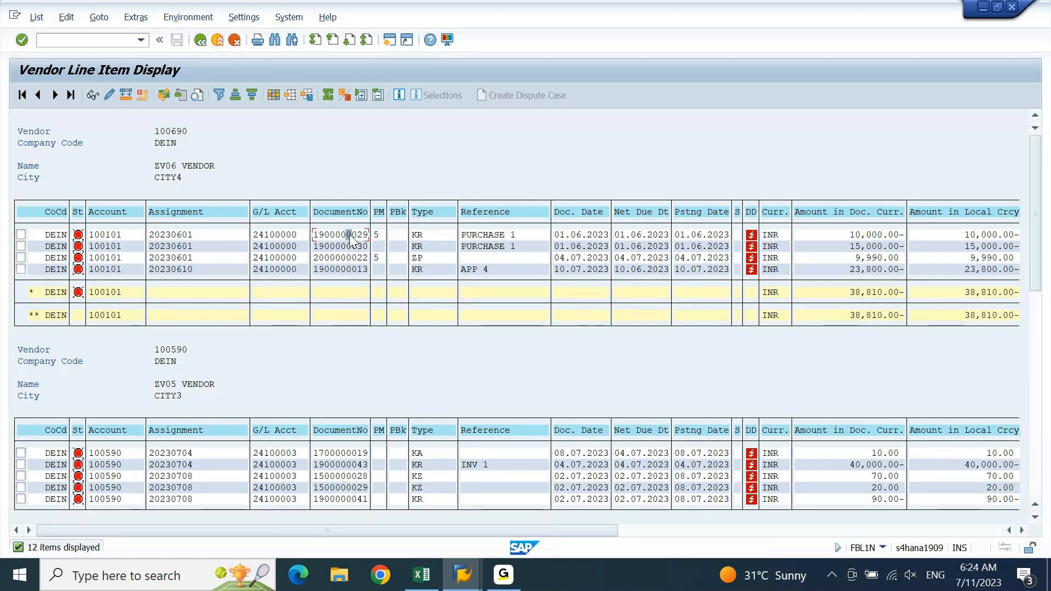
pyautogui.click(421, 576)
pyautogui.press('Down')
pyautogui.press('Down')
# Add the note 'Once the Check payment is made... Verify the below.' in cell A2873
pyautogui.press('Escape')
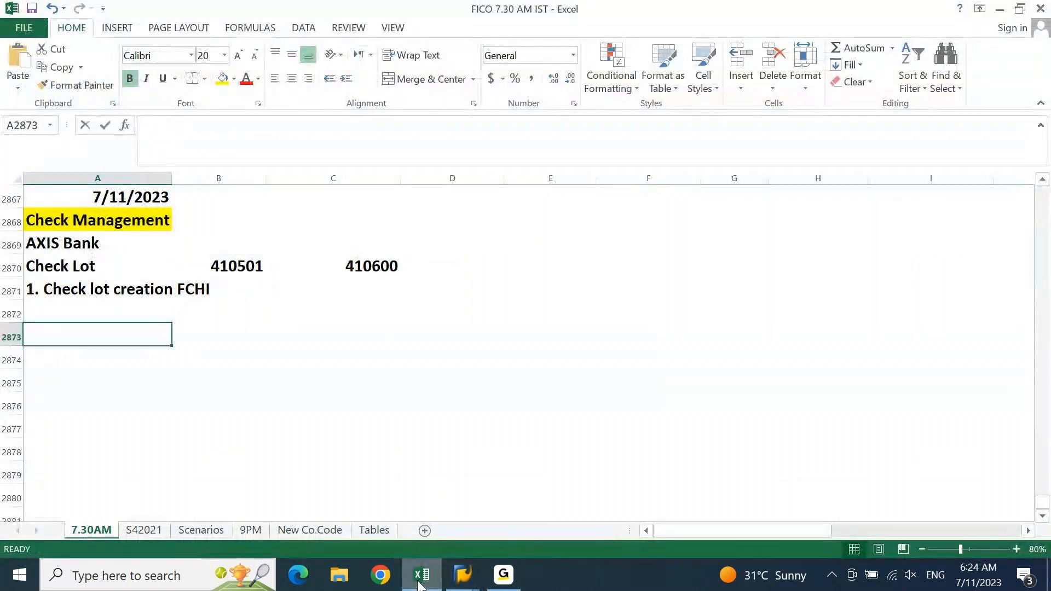
pyautogui.write('Once the Check payment ')
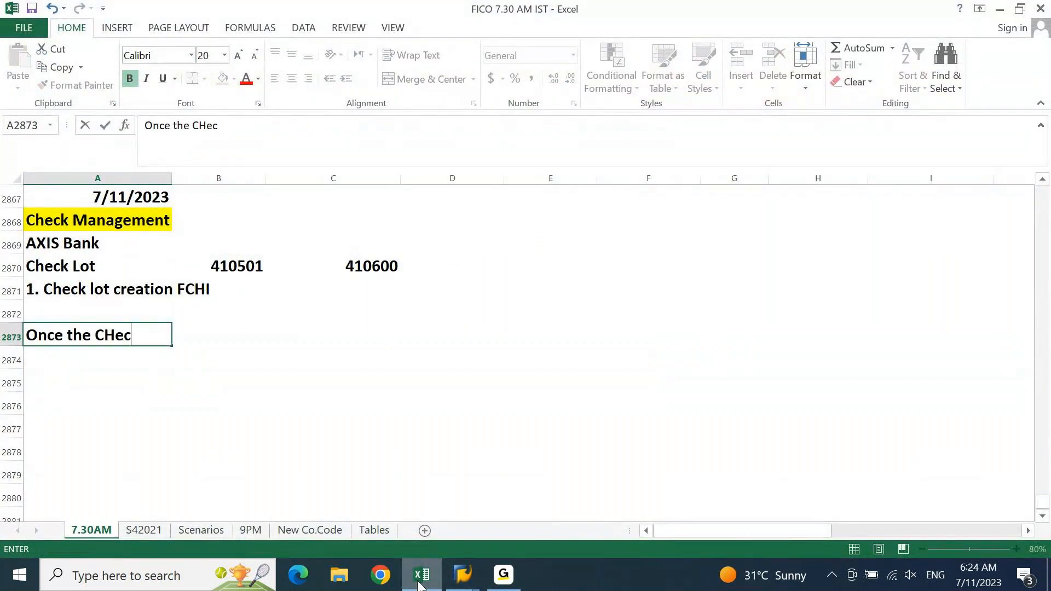
pyautogui.write('is ')
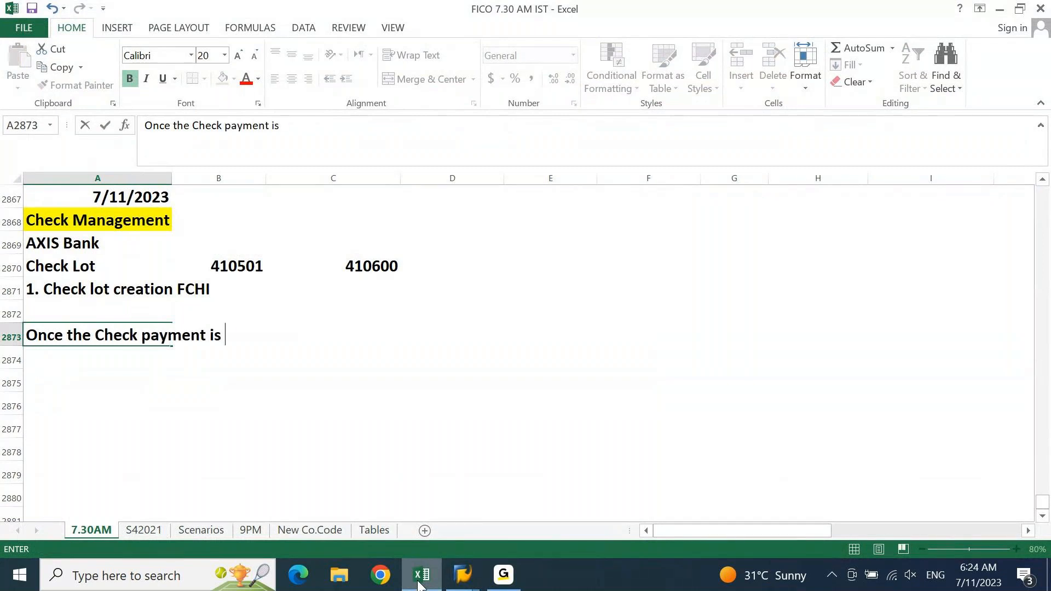
pyautogui.write('made... Verify t')
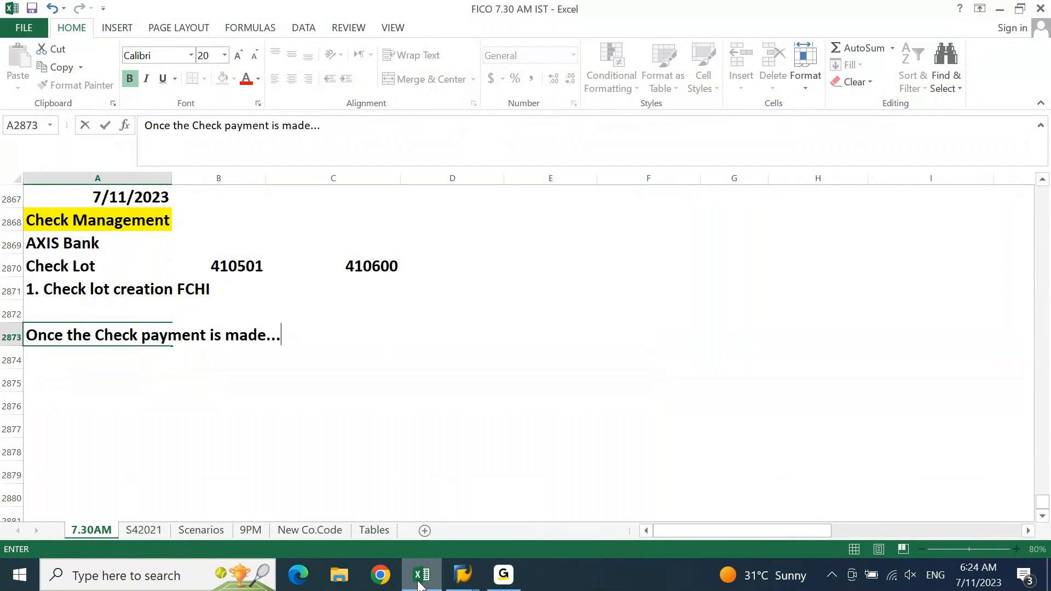
pyautogui.write('he beo')
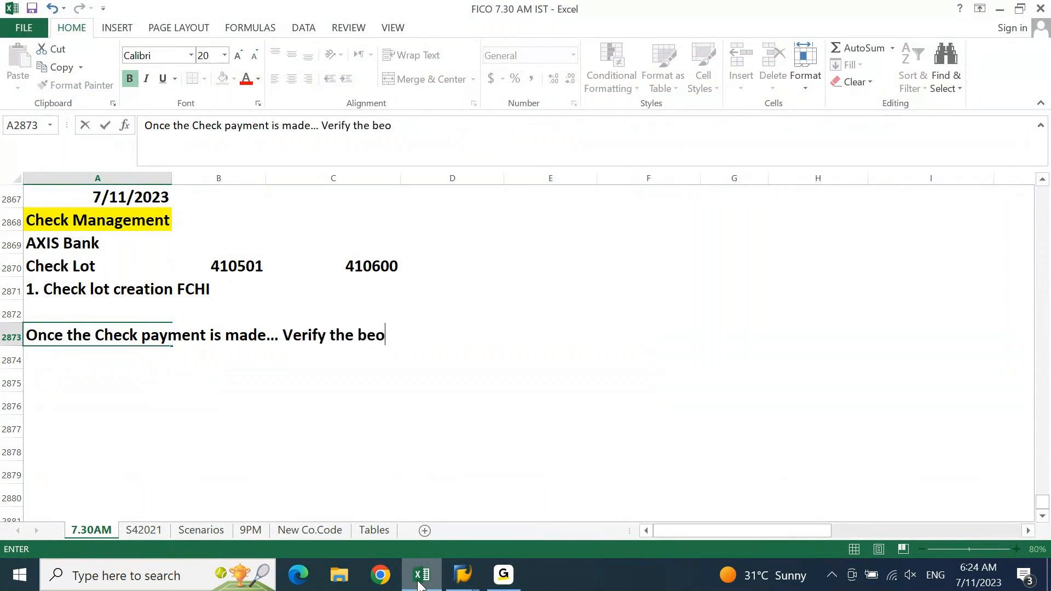
pyautogui.press('BackSpace')
pyautogui.write('low.')
pyautogui.hotkey('ctrl', 'Return')
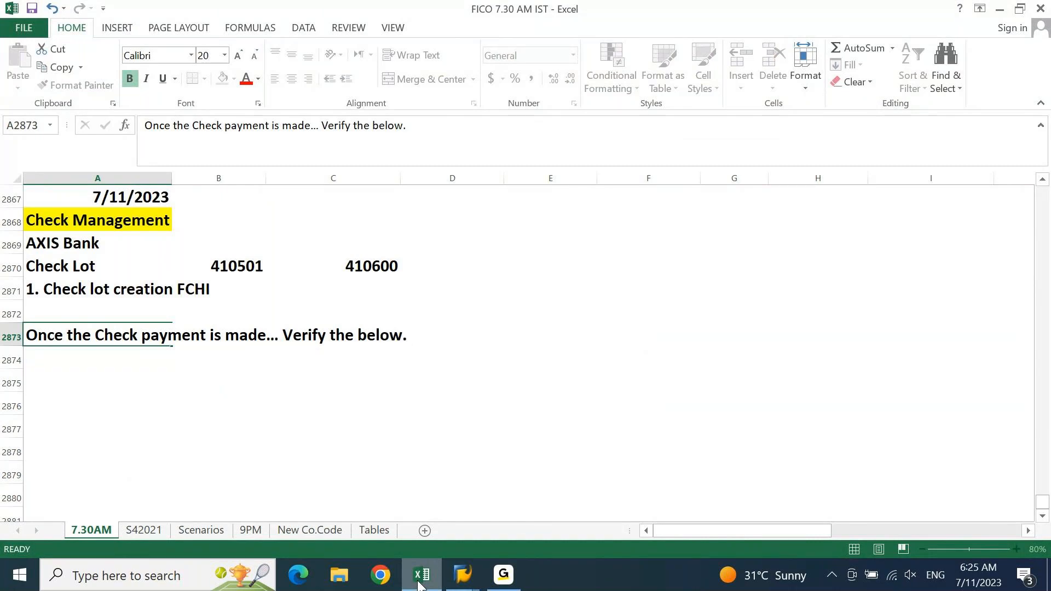
pyautogui.press('Return')
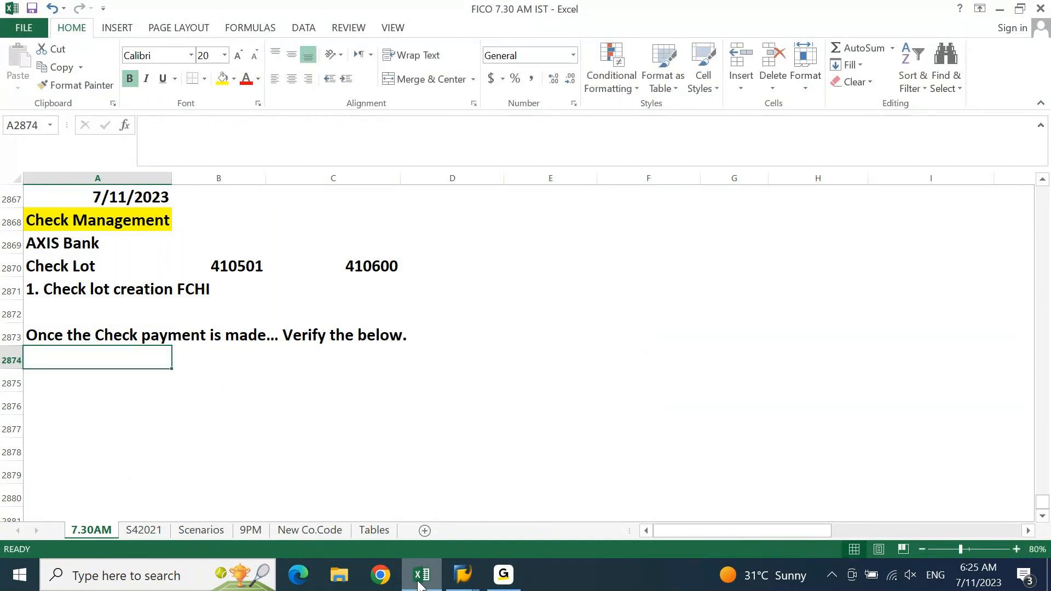
# List three checks below it: check register via FCHN, payment details via PAYR table, lot status via FCHI
pyautogui.write('Check Reguster u')
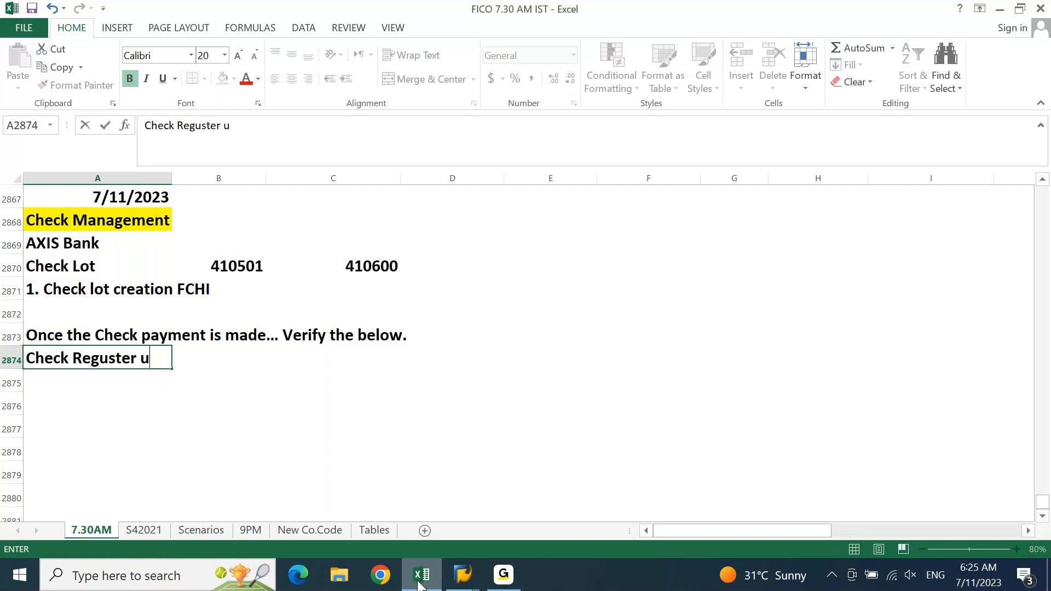
pyautogui.write('sing FCH')
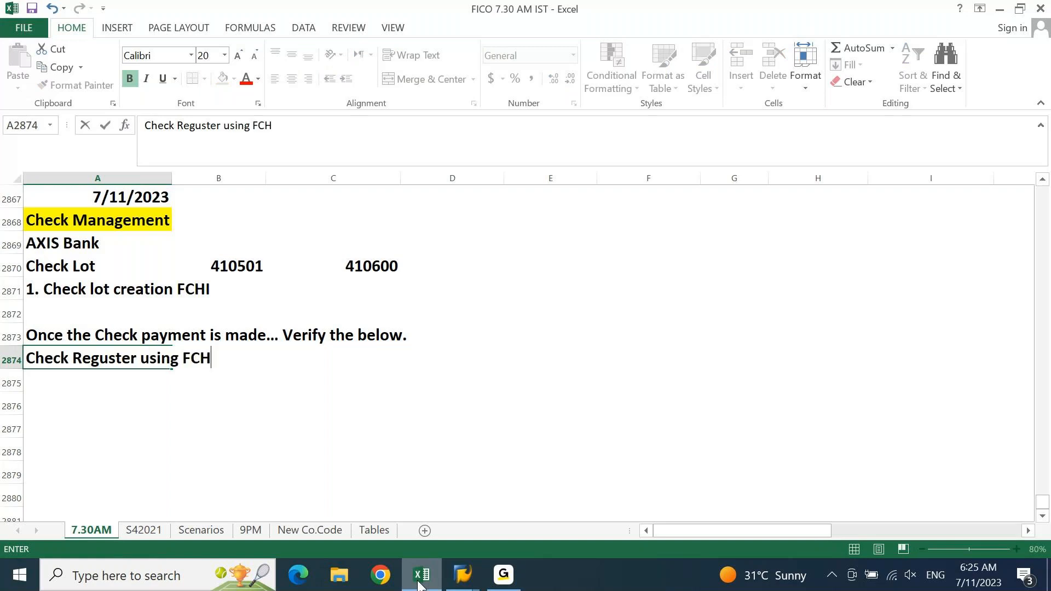
pyautogui.write('N T. CO')
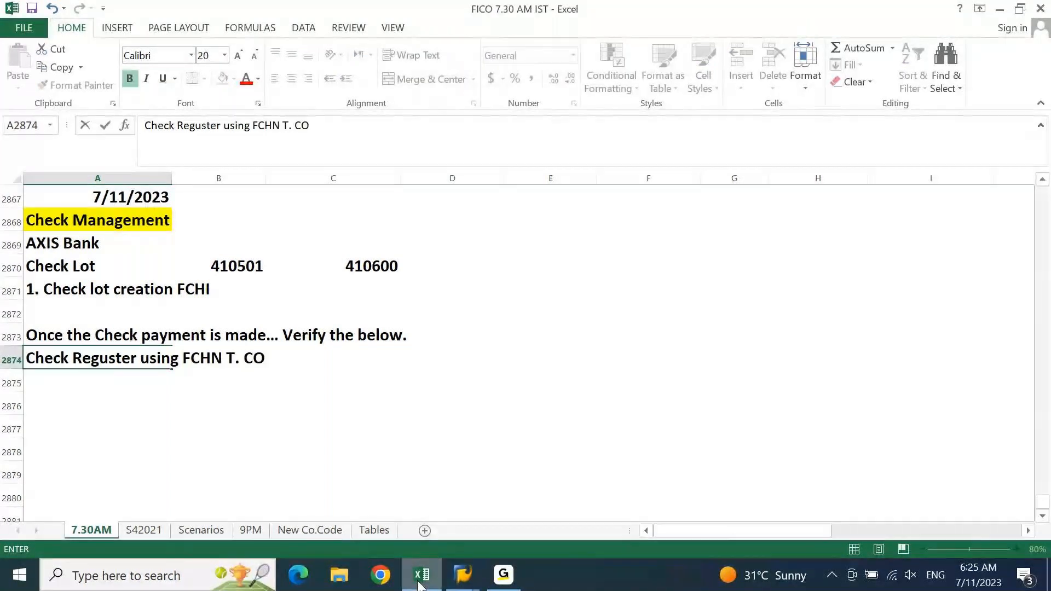
pyautogui.write('de')
pyautogui.press('Return')
pyautogui.write('Pay')
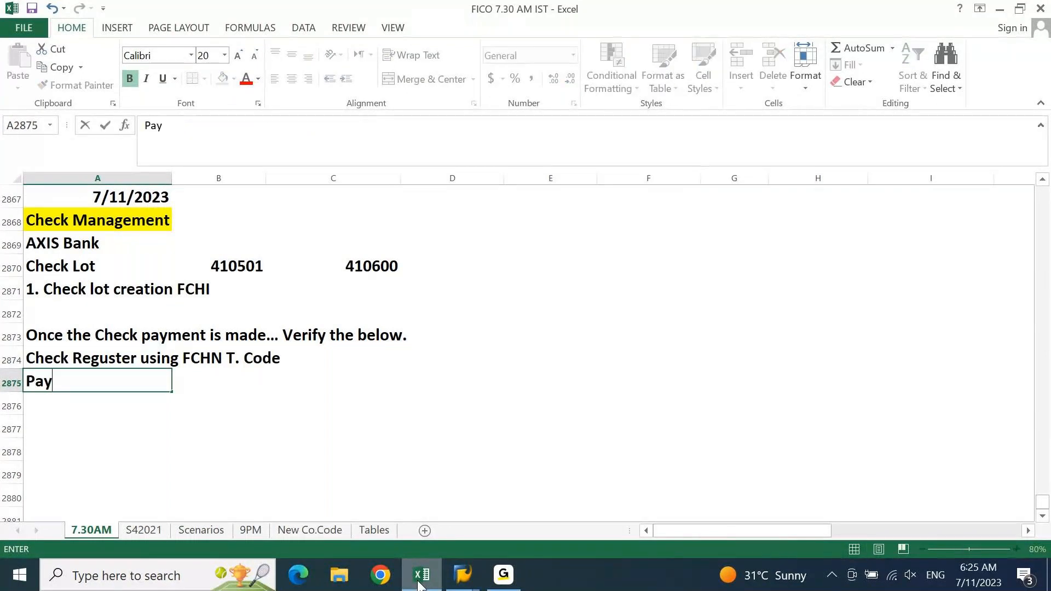
pyautogui.write('ment details foe ch')
pyautogui.press('BackSpace')
pyautogui.press('BackSpace')
pyautogui.press('BackSpace')
pyautogui.press('BackSpace')
pyautogui.write('r check ')
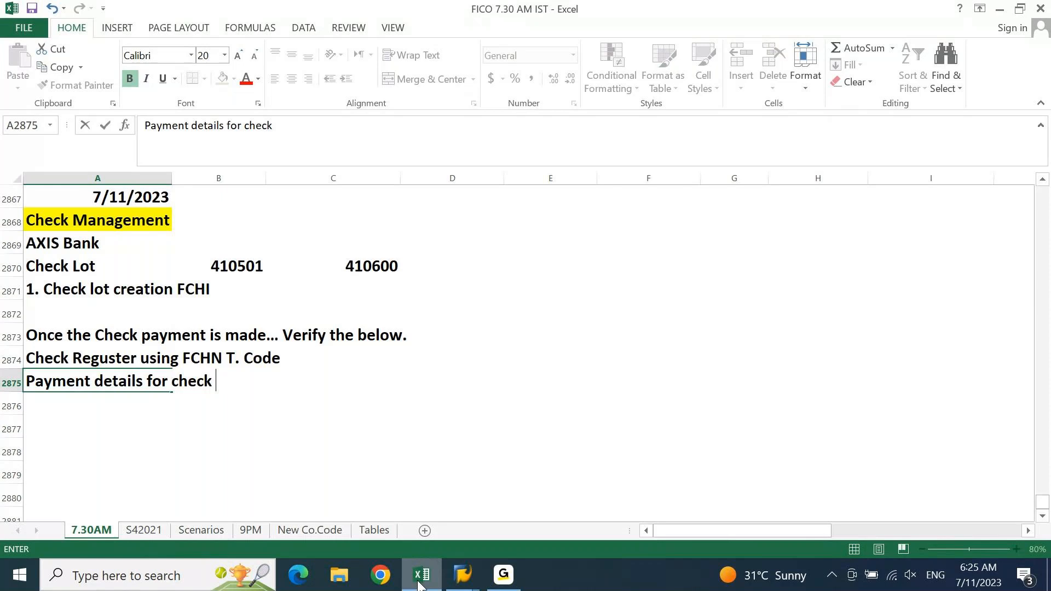
pyautogui.write('using PAY')
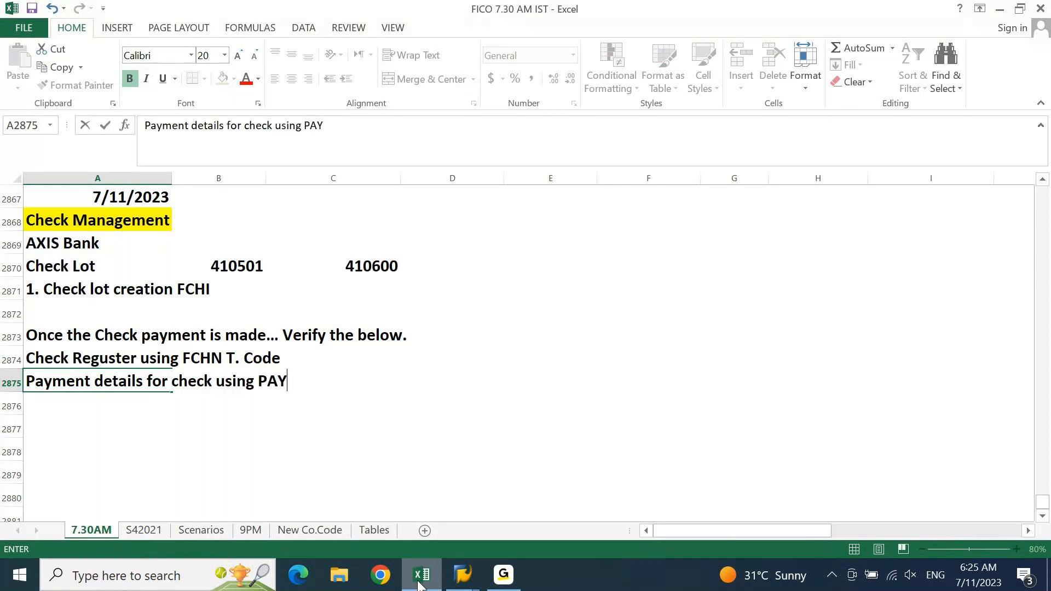
pyautogui.write('R Table')
pyautogui.press('Return')
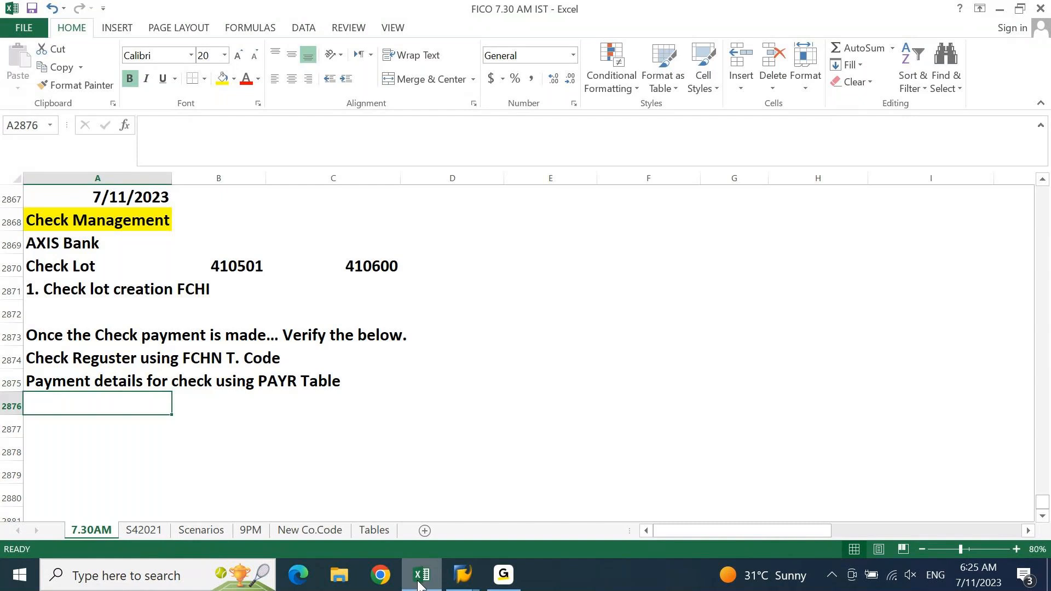
pyautogui.write('C')
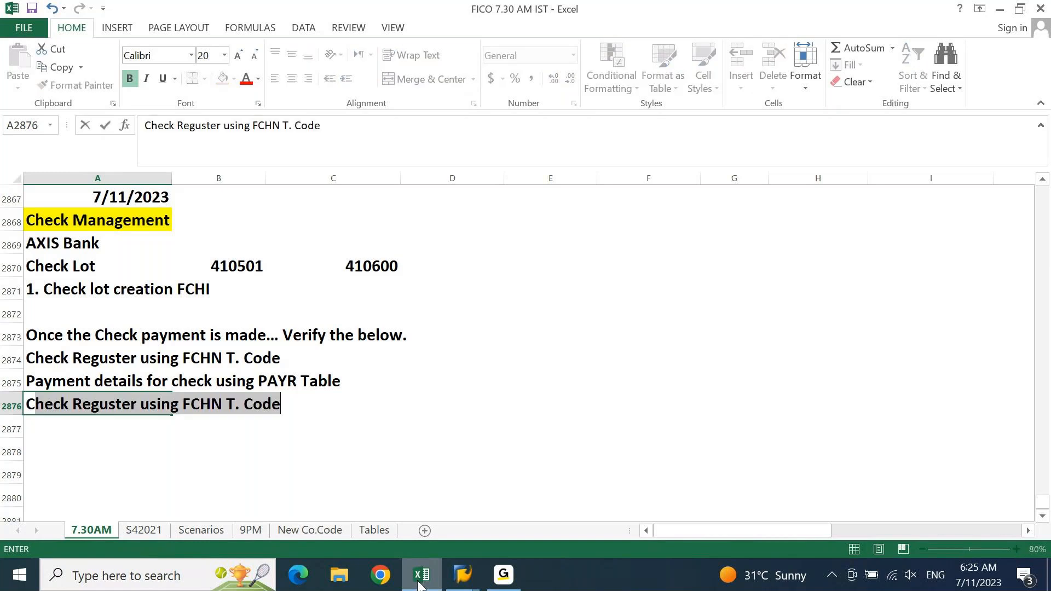
pyautogui.write('hect Lot status ')
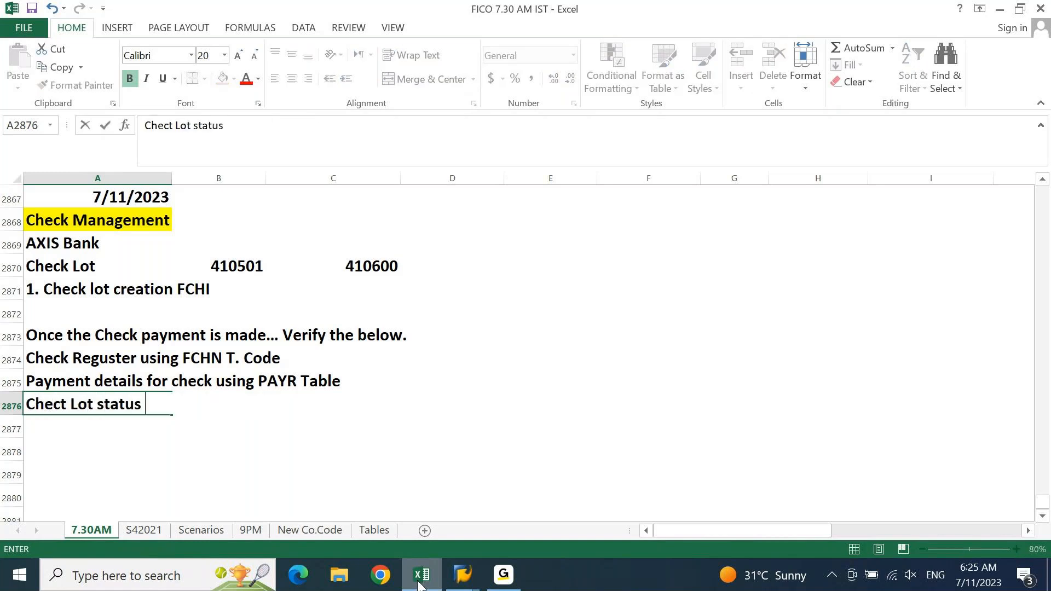
pyautogui.write('using FC')
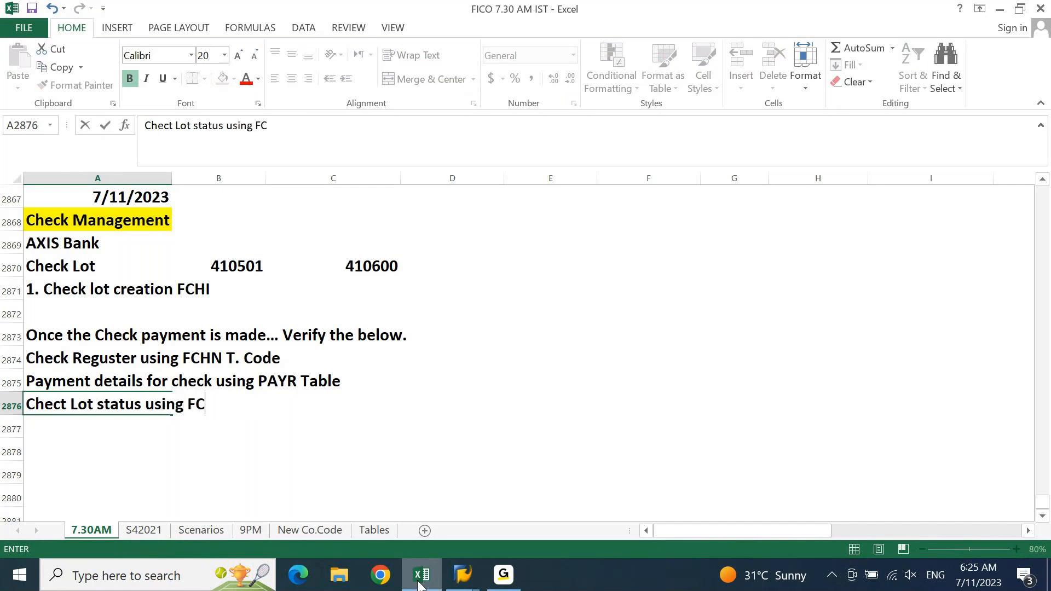
pyautogui.write('HI')
pyautogui.press('Return')
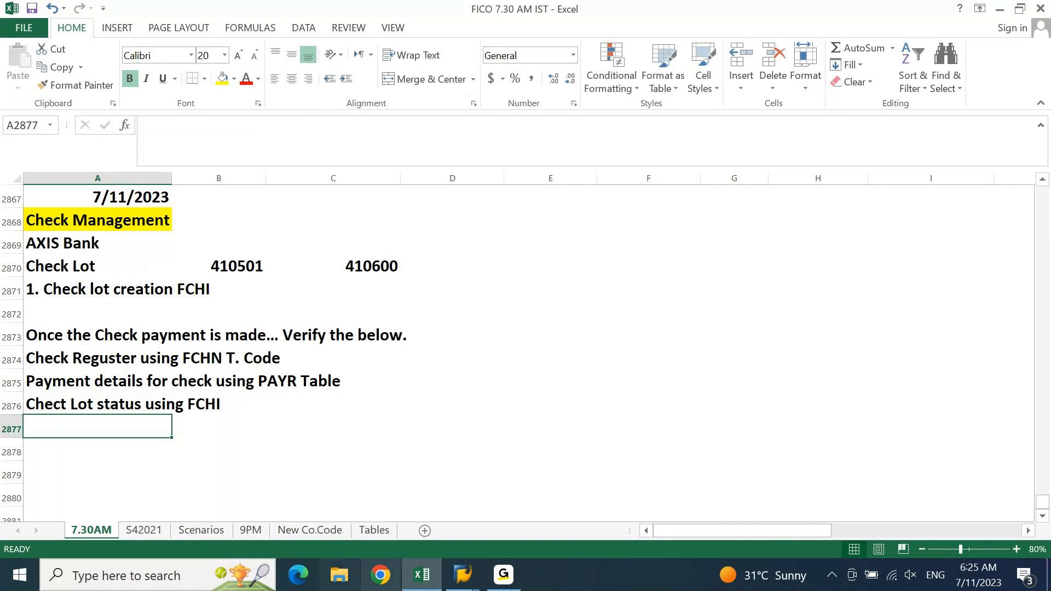
pyautogui.click(470, 580)
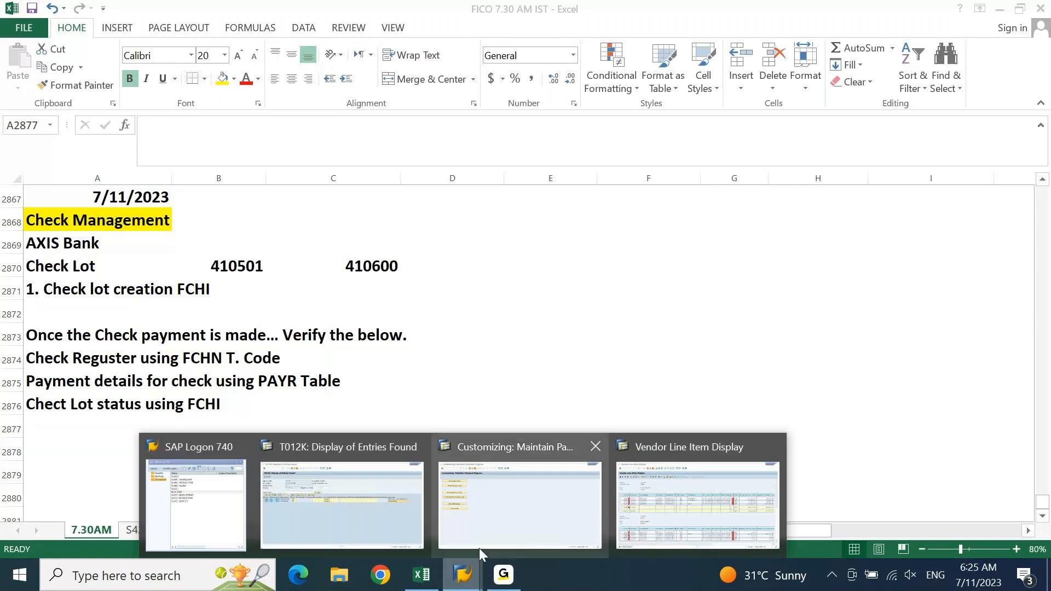
# In a new session, run FCHI to display check lots for company DEIN, bank AX01
pyautogui.click(385, 502)
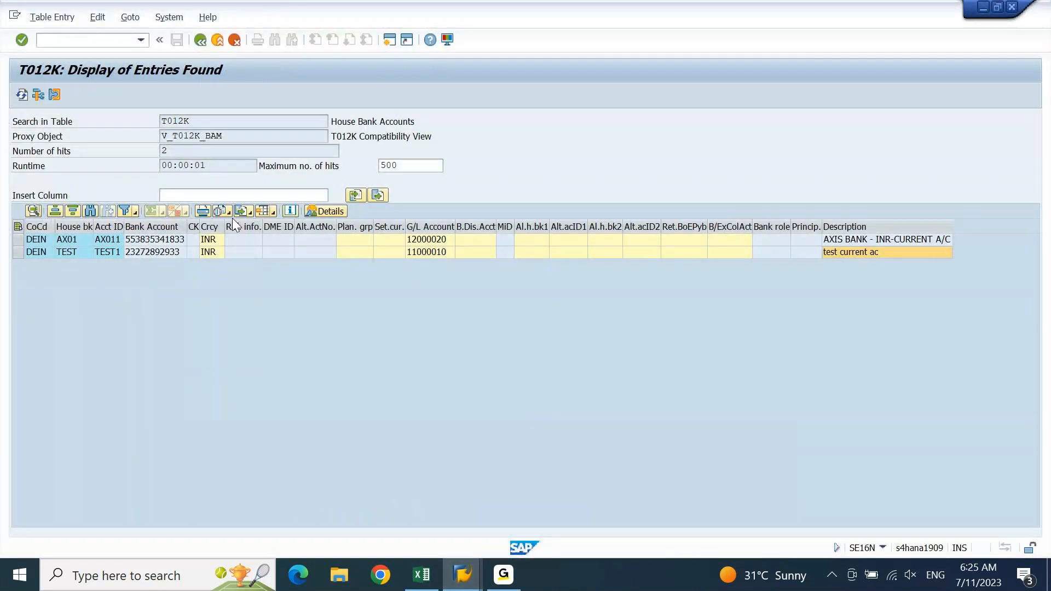
pyautogui.click(391, 40)
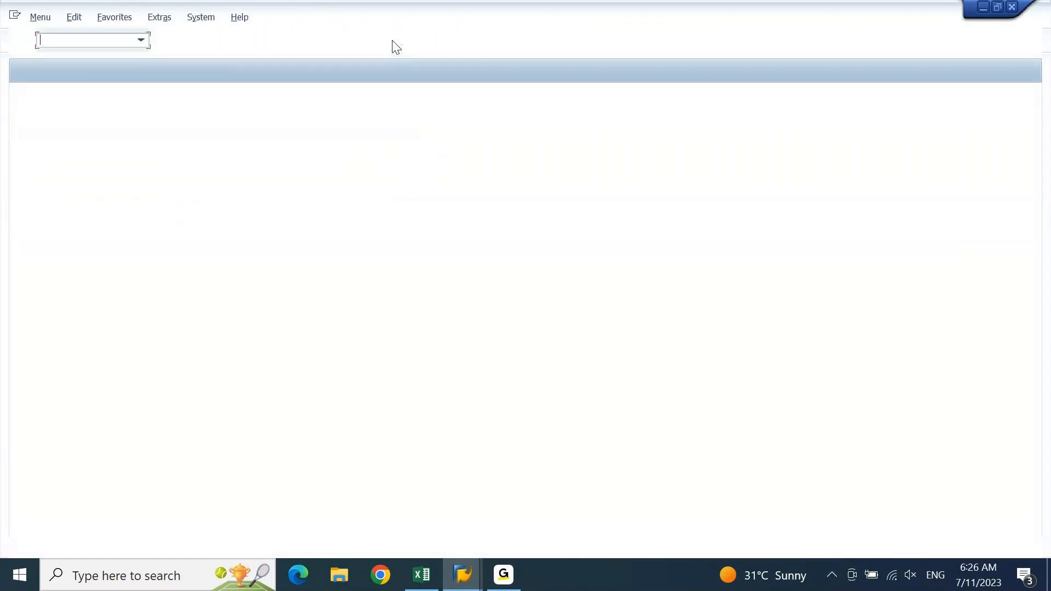
pyautogui.write('fchi')
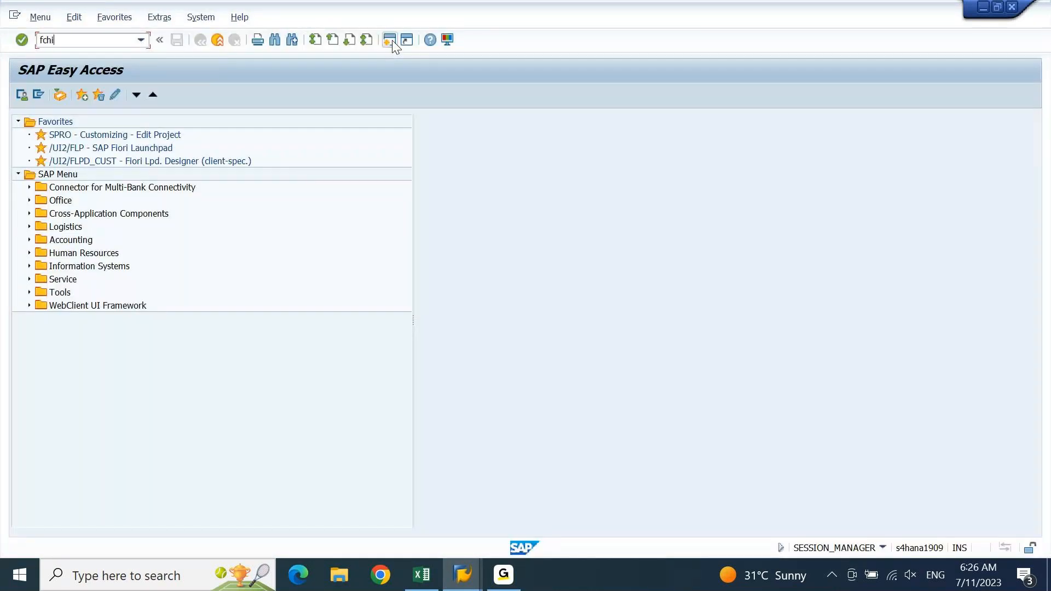
pyautogui.press('Return')
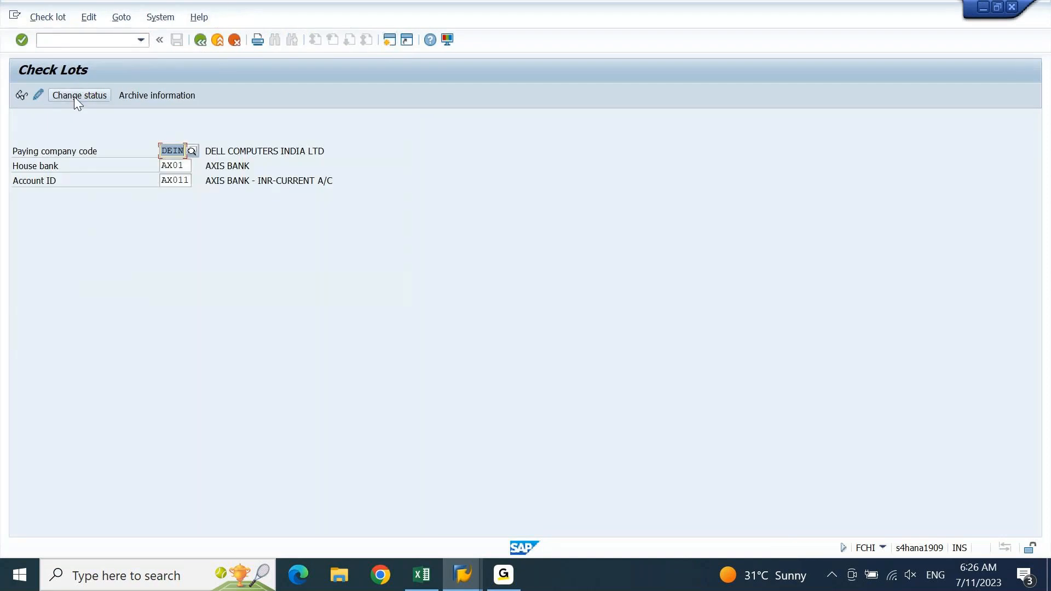
pyautogui.click(19, 96)
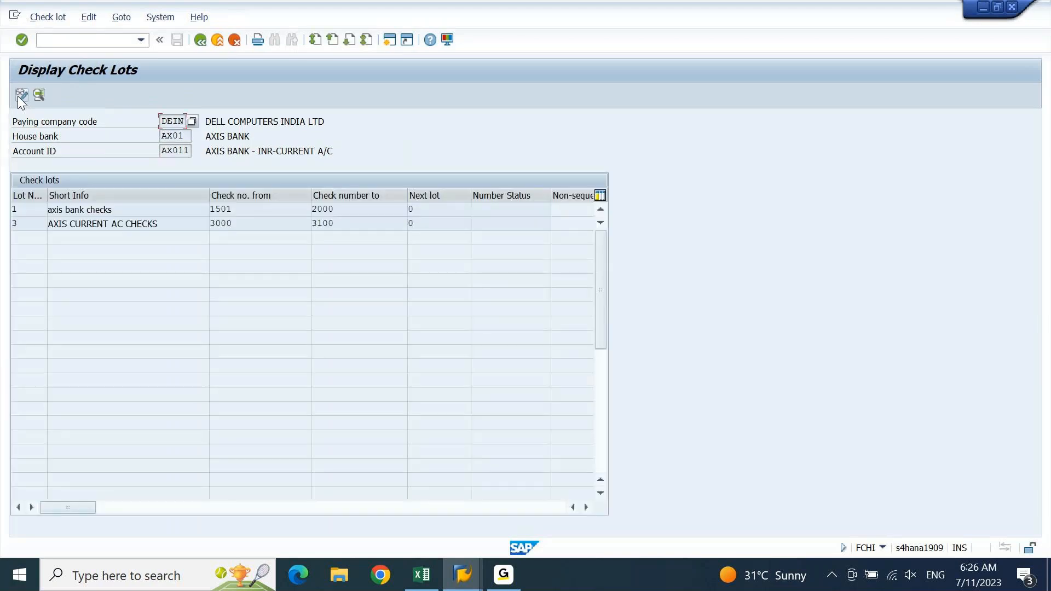
# Inspect check lot 3's starting number 3000 and its number status
pyautogui.click(16, 224)
pyautogui.moveTo(250, 229); pyautogui.dragTo(207, 230)
pyautogui.click(505, 223)
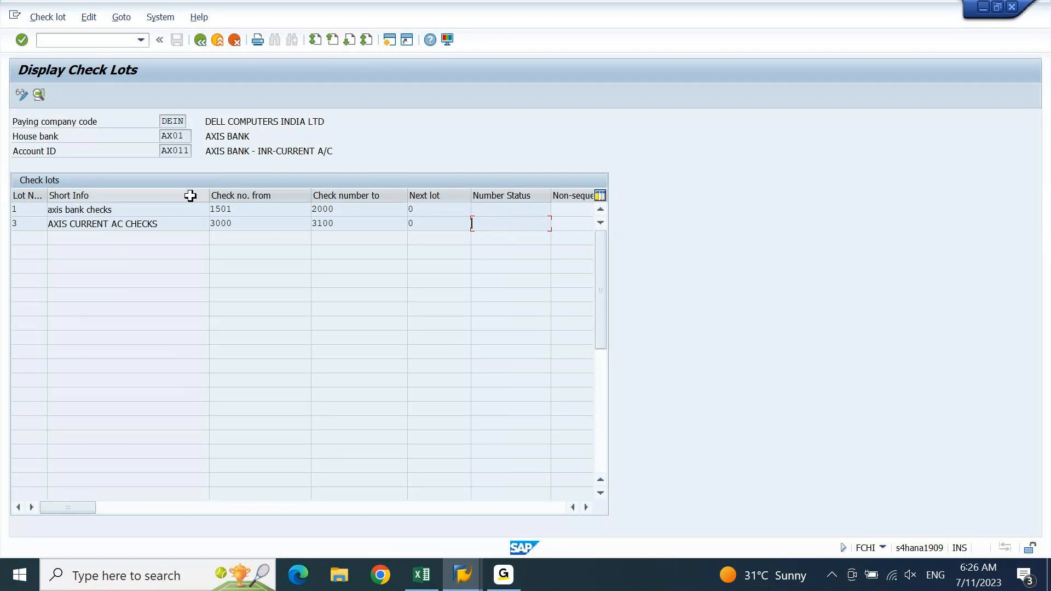
pyautogui.moveTo(253, 222); pyautogui.dragTo(203, 233)
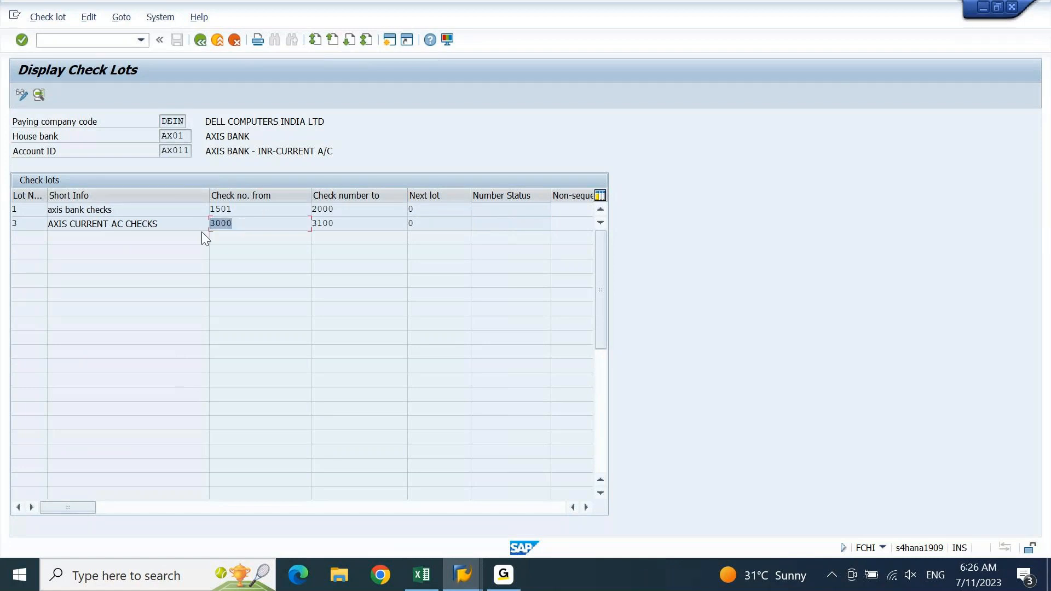
pyautogui.click(511, 224)
# Run the FCHN check register for paying company code DEIN, which finds no checks
pyautogui.click(118, 39)
pyautogui.write('/nfchn')
pyautogui.press('Return')
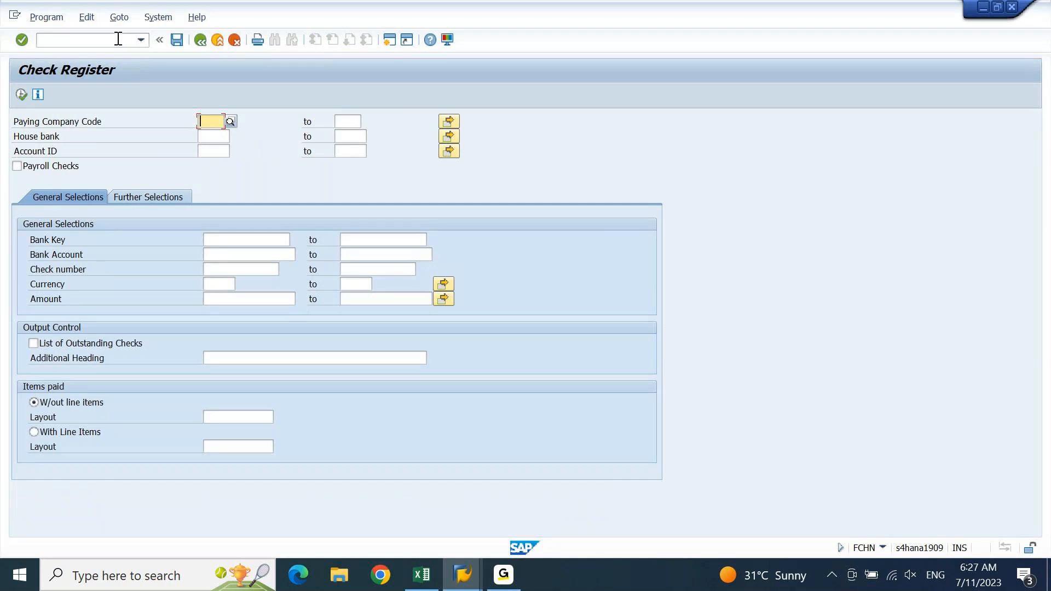
pyautogui.write('DEIN')
pyautogui.press('Return')
pyautogui.click(22, 94)
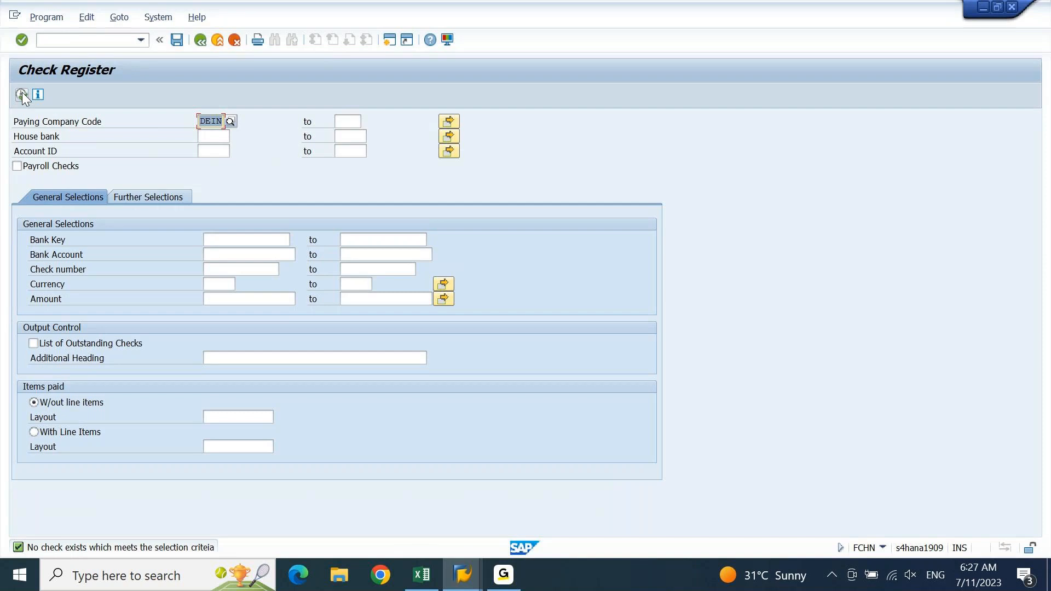
pyautogui.click(476, 585)
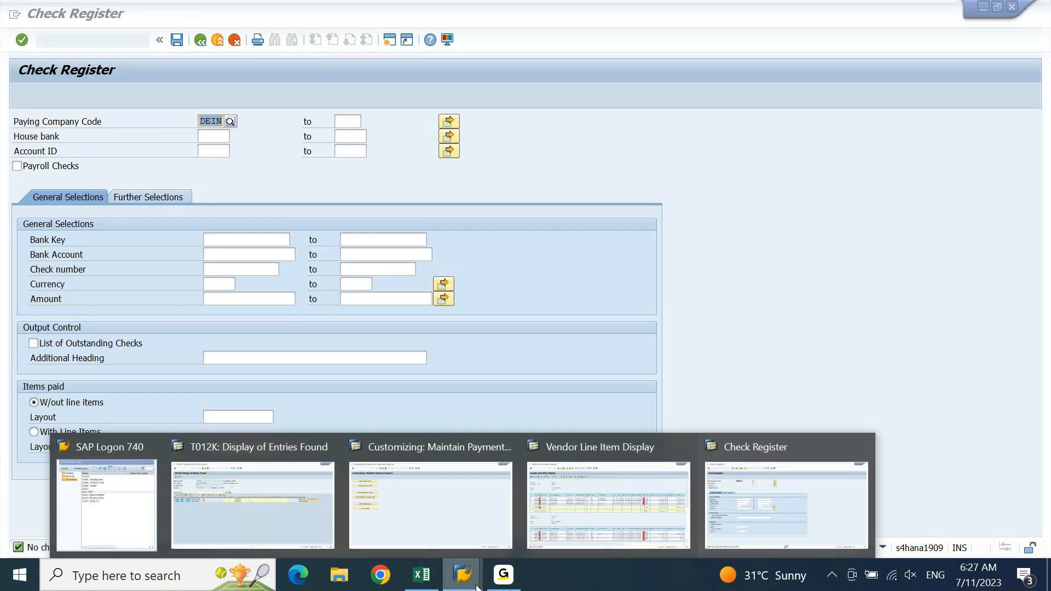
# In the T012K table display window, replace the table name with PAYR
pyautogui.click(312, 530)
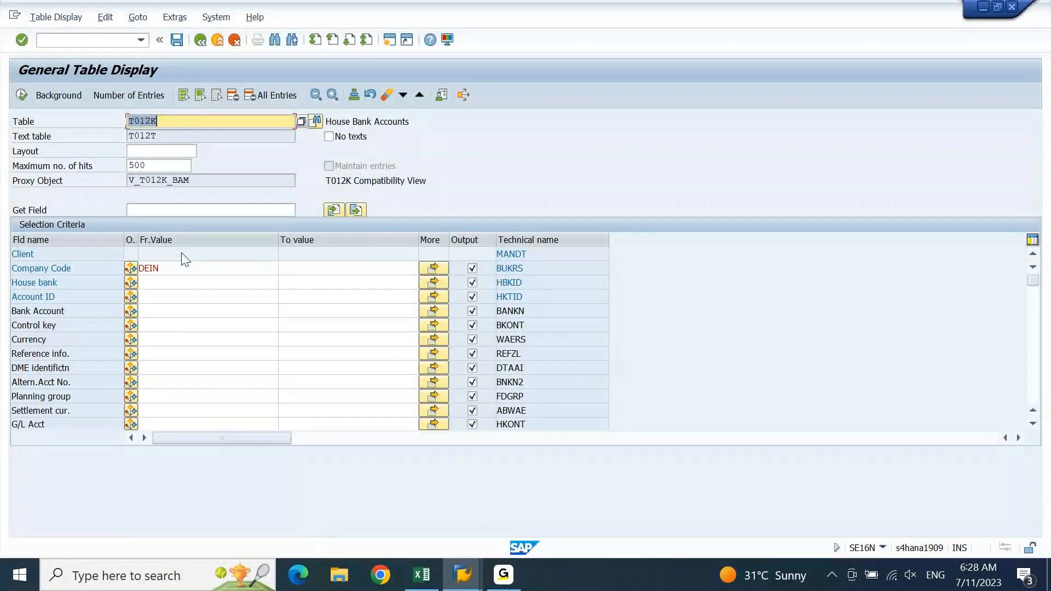
pyautogui.write('PAYR')
pyautogui.click(183, 253)
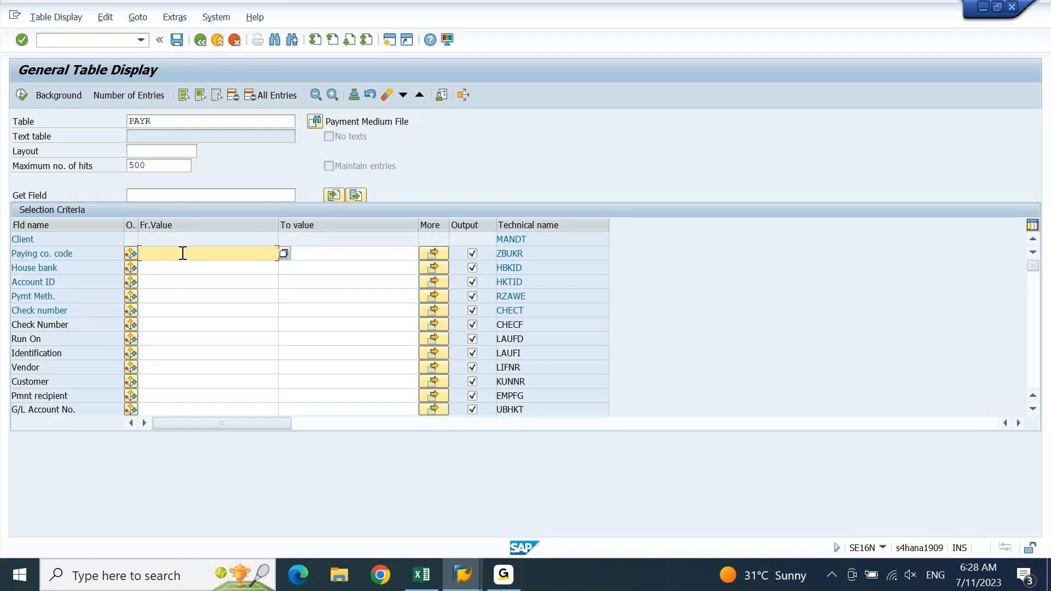
# Query PAYR for paying company code DEIN, finding no entries, then return to the vendor line item list
pyautogui.write('DEI')
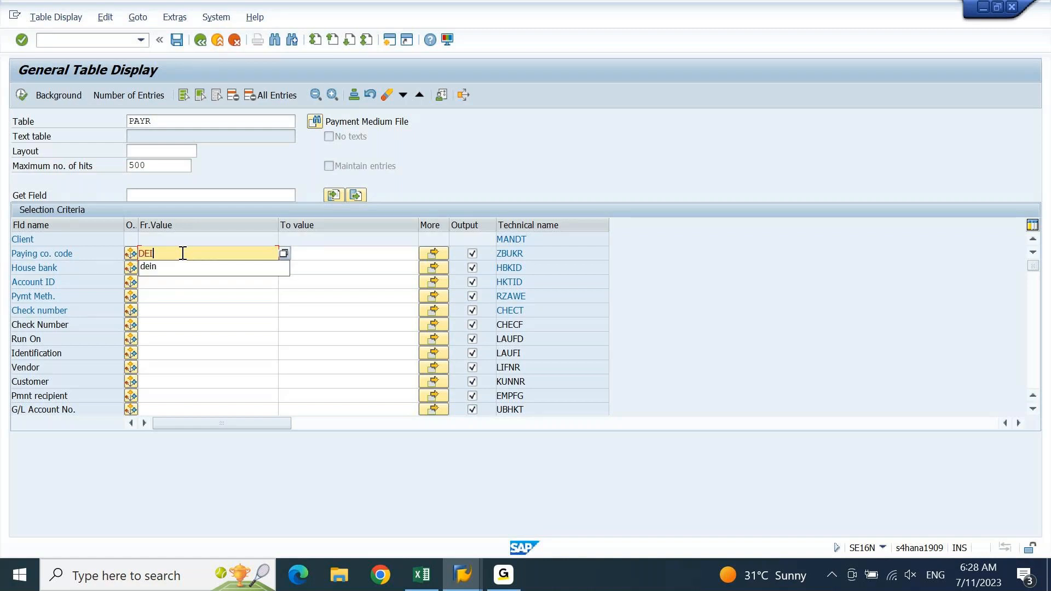
pyautogui.write('N')
pyautogui.press('Return')
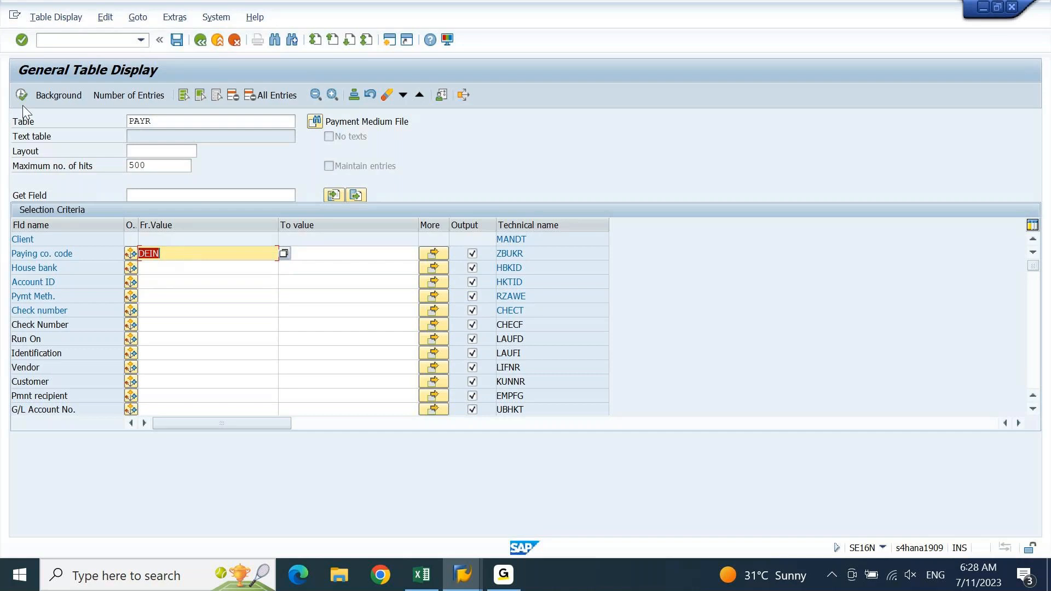
pyautogui.click(19, 98)
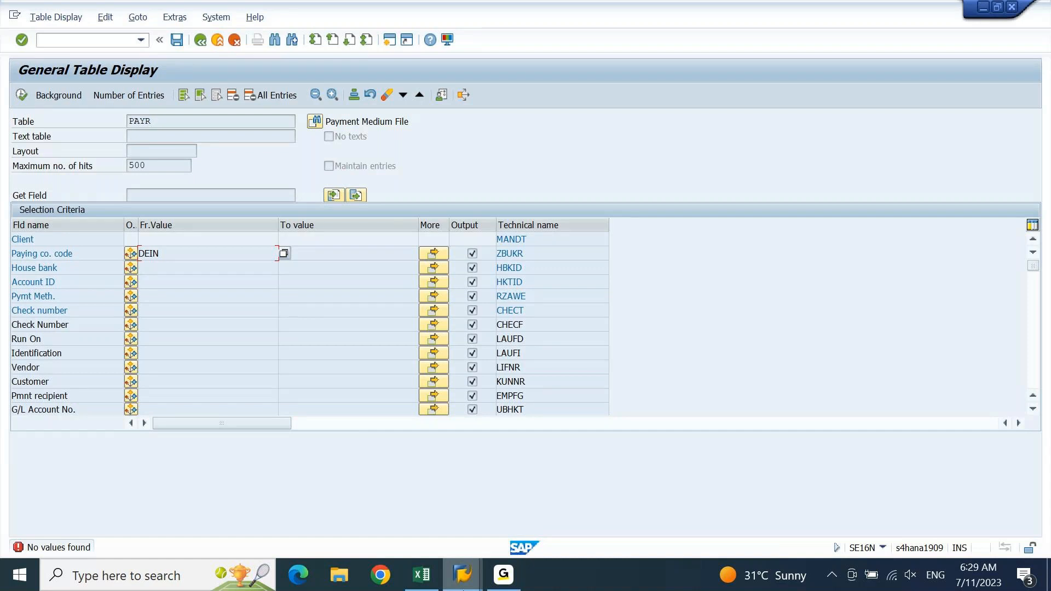
pyautogui.click(391, 41)
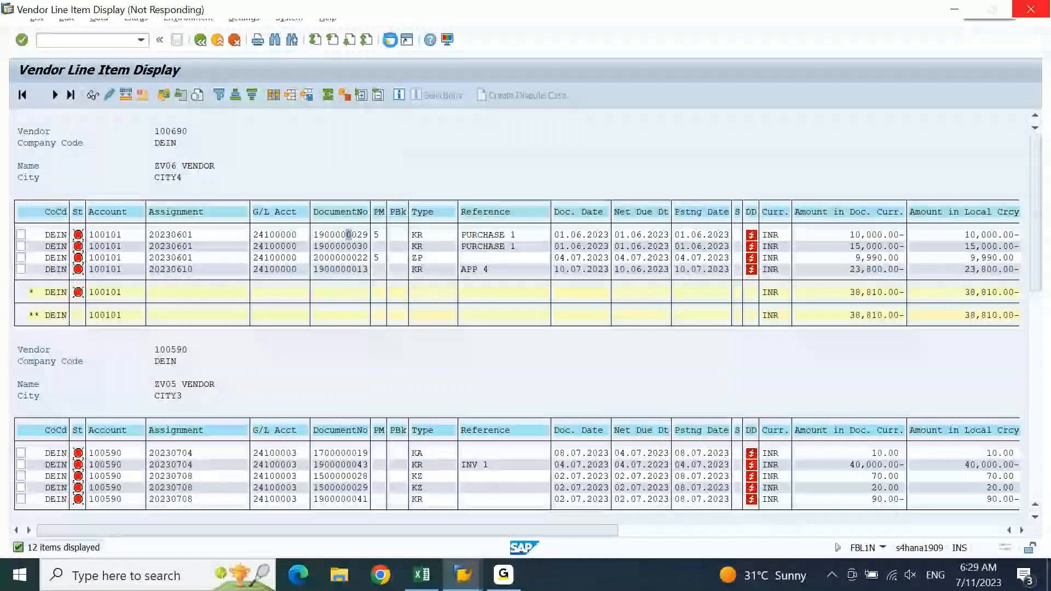
# Start F-53 in a new session, showing type KZ, company DEIN, posting date 11.07.2023
pyautogui.click(390, 41)
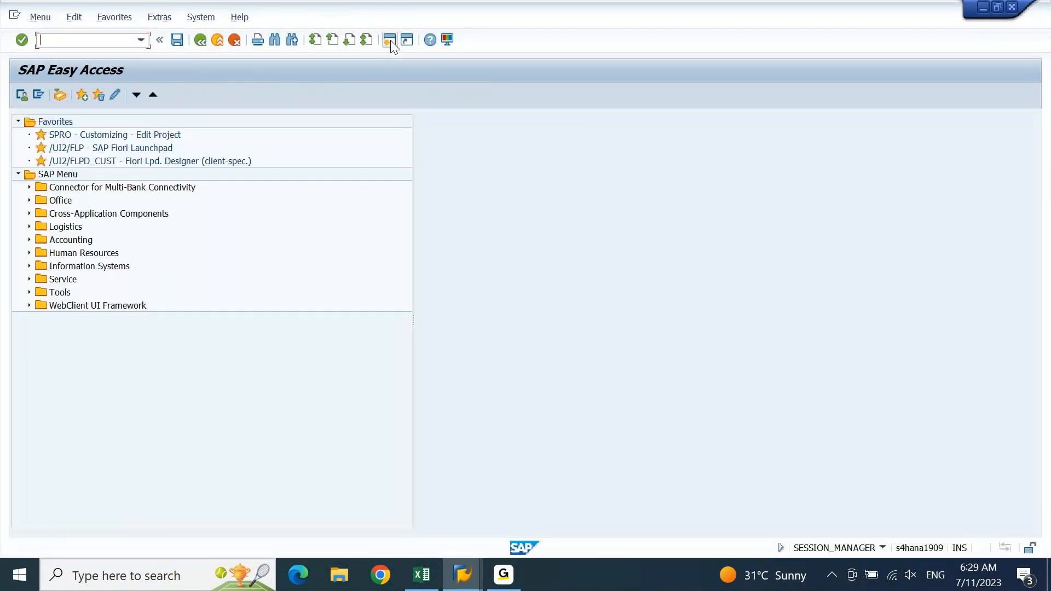
pyautogui.write('F-53')
pyautogui.press('Return')
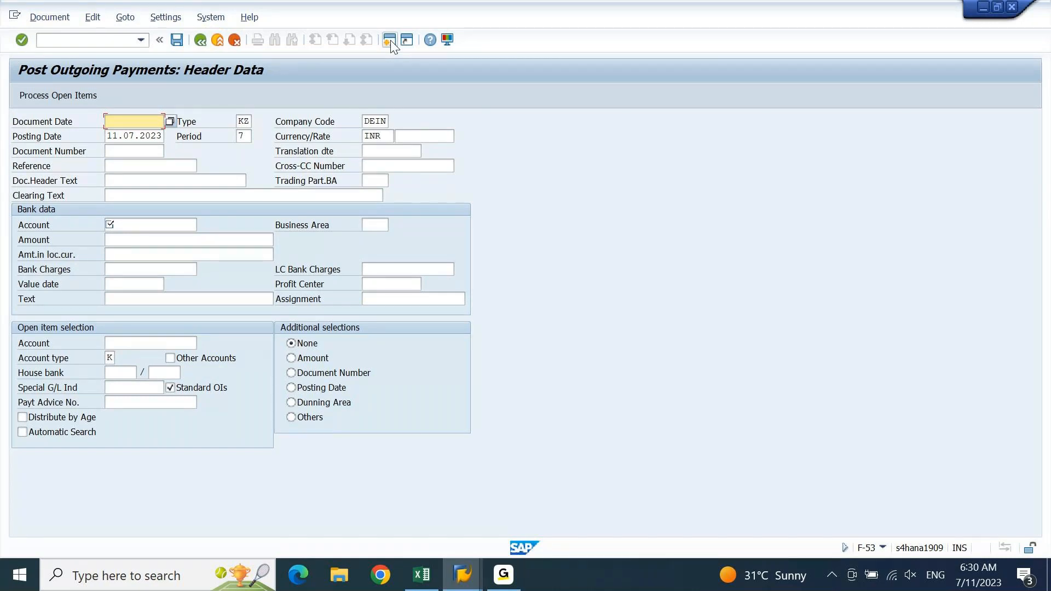
# Switch the session to transaction F-58 with /NF-58
pyautogui.click(77, 42)
pyautogui.write('/NF-58')
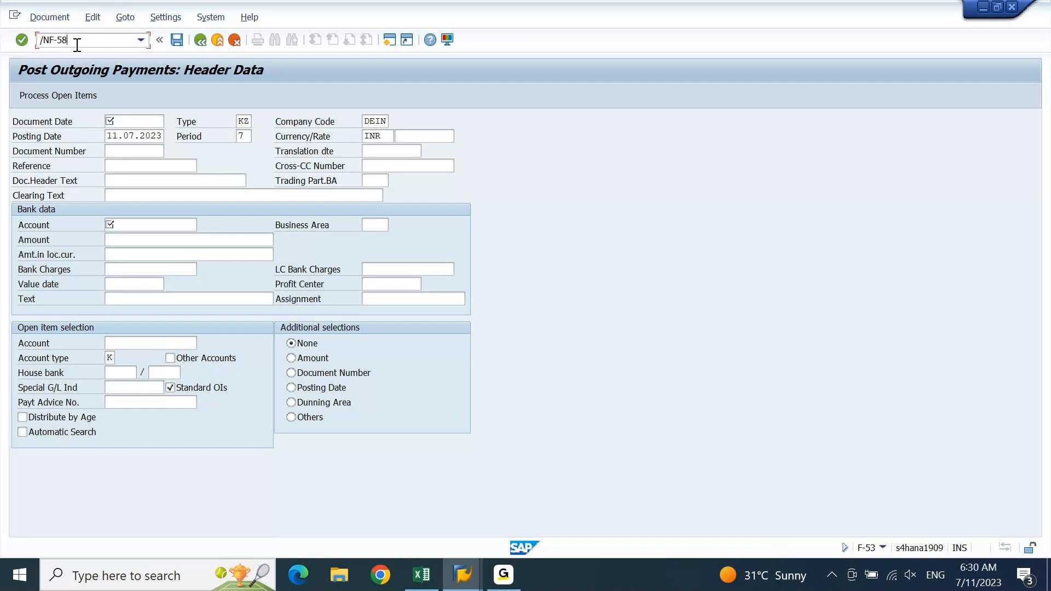
pyautogui.press('Return')
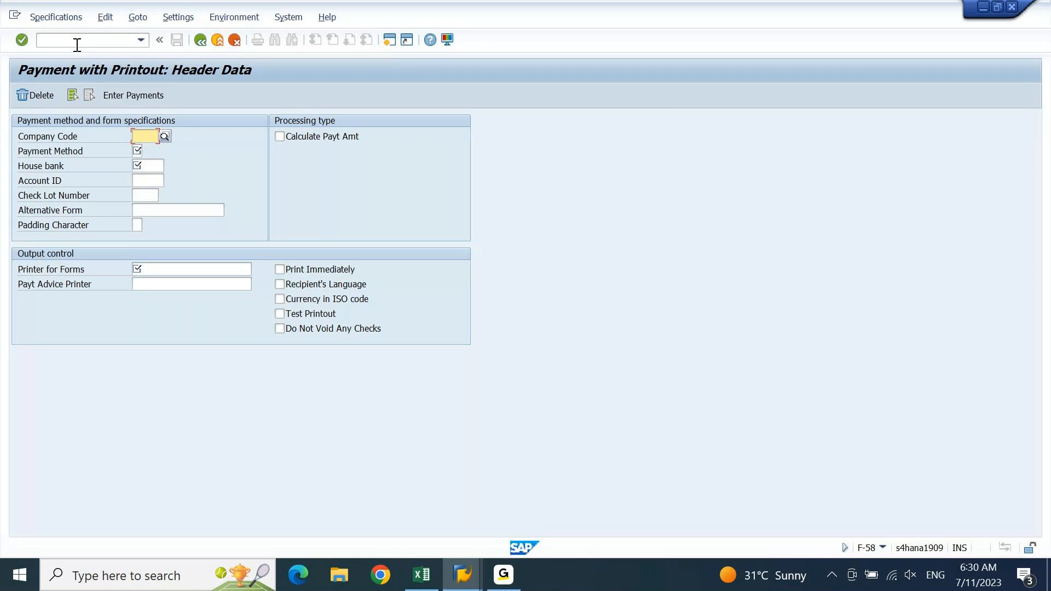
# Enter company code DEIN and choose house bank AX01 (AXIS BANK) from the list
pyautogui.write('D')
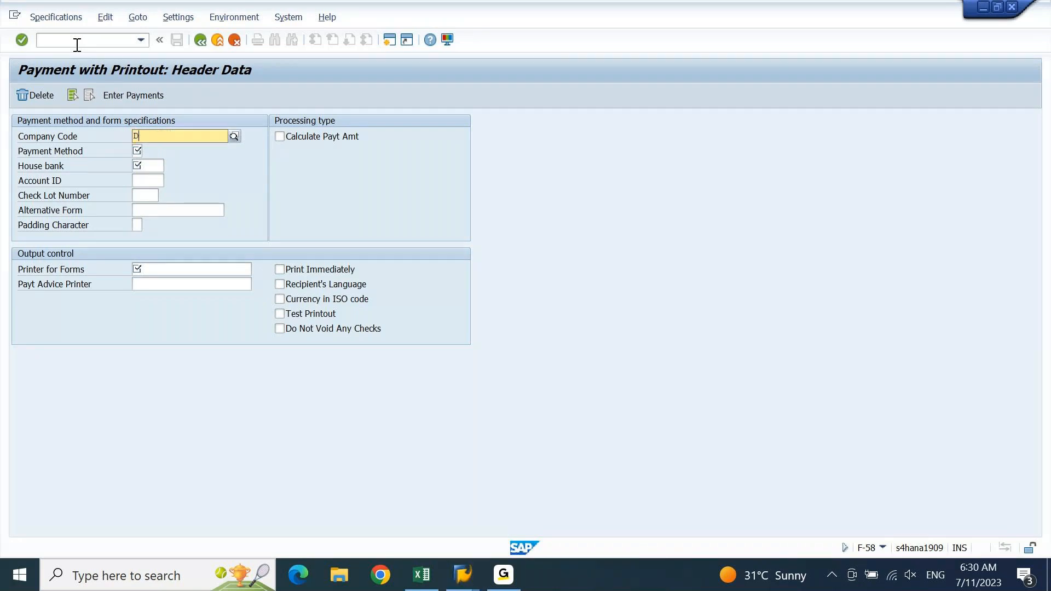
pyautogui.write('EIN')
pyautogui.press('Tab')
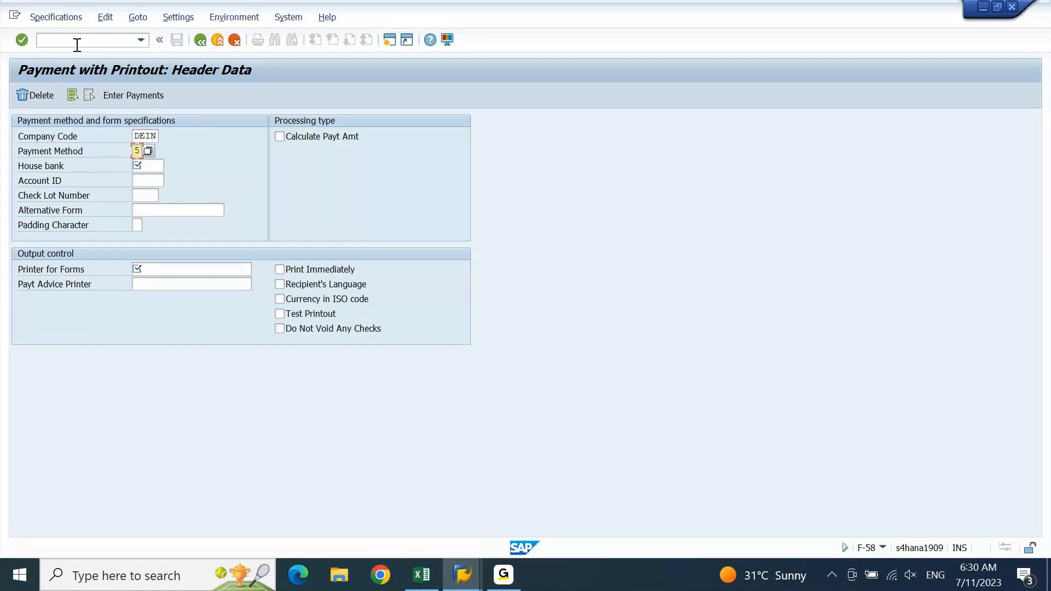
pyautogui.press('Tab')
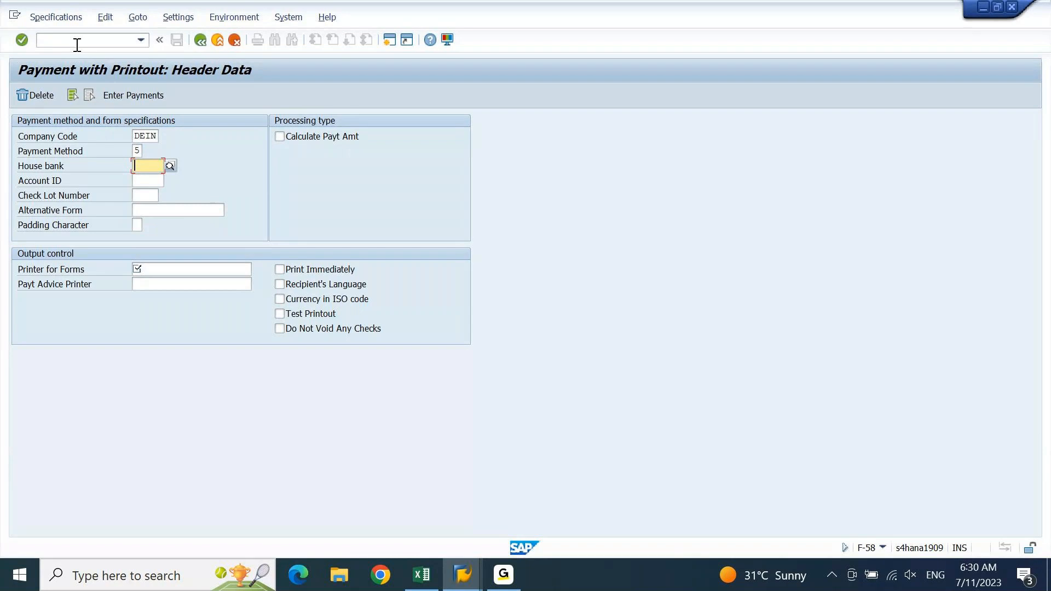
pyautogui.press('Return')
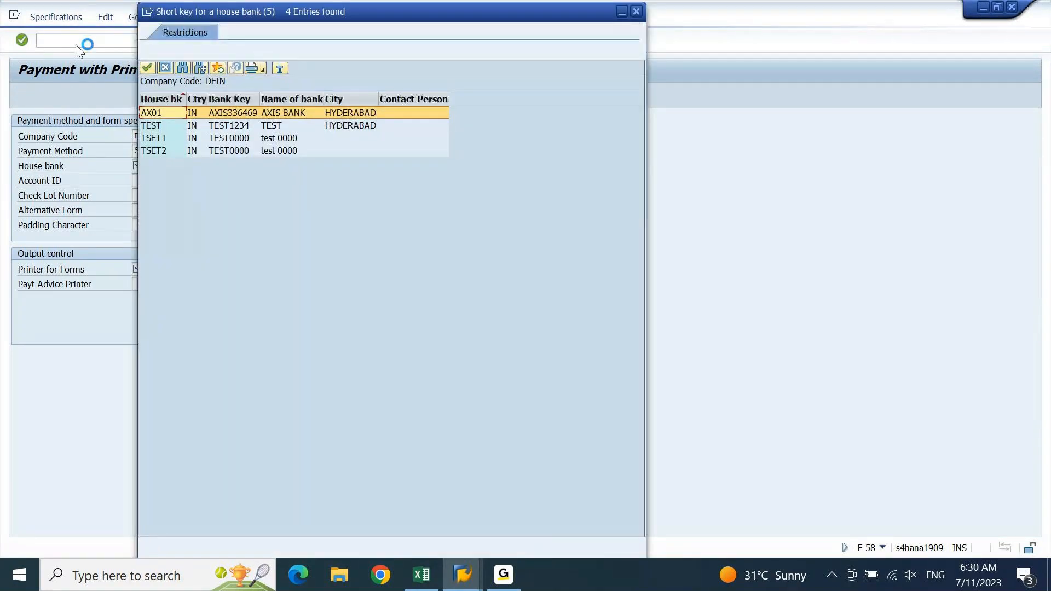
pyautogui.click(249, 114)
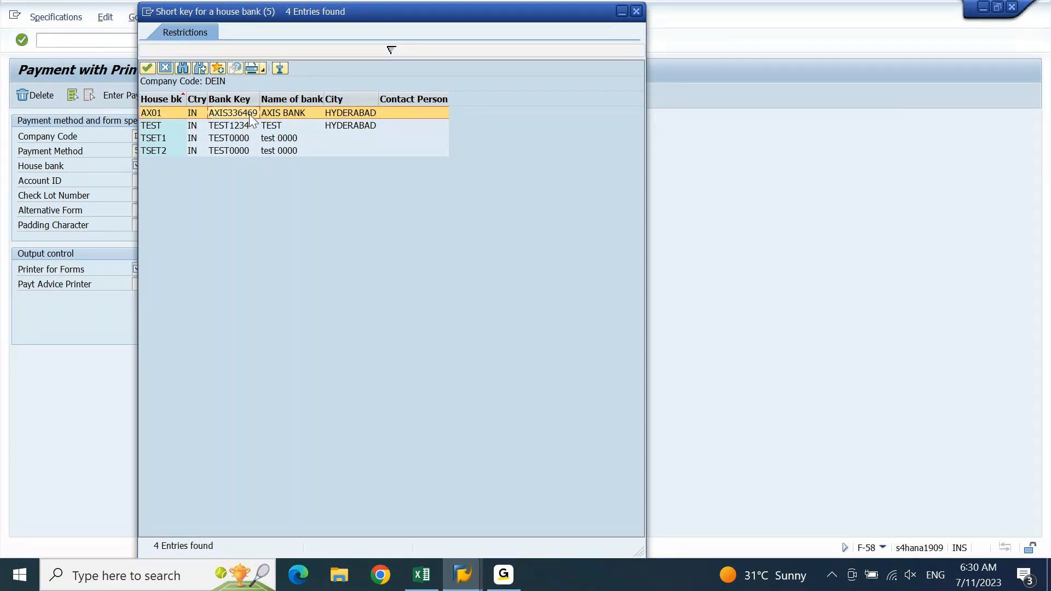
pyautogui.doubleClick(249, 114)
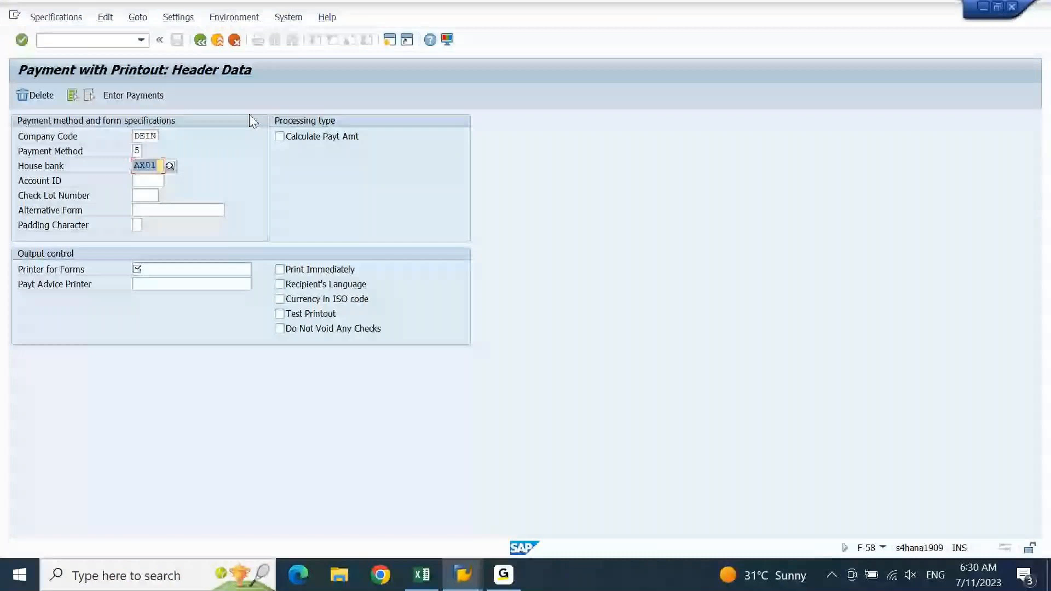
# Choose account ID AX011 for house bank AX01
pyautogui.press('Tab')
pyautogui.press('F4')
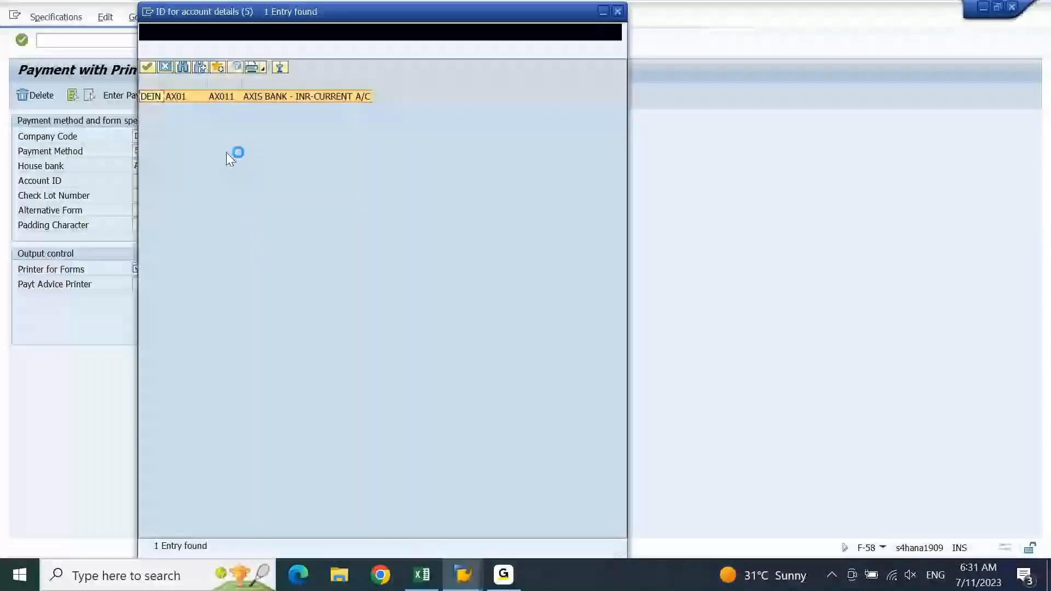
pyautogui.doubleClick(305, 100)
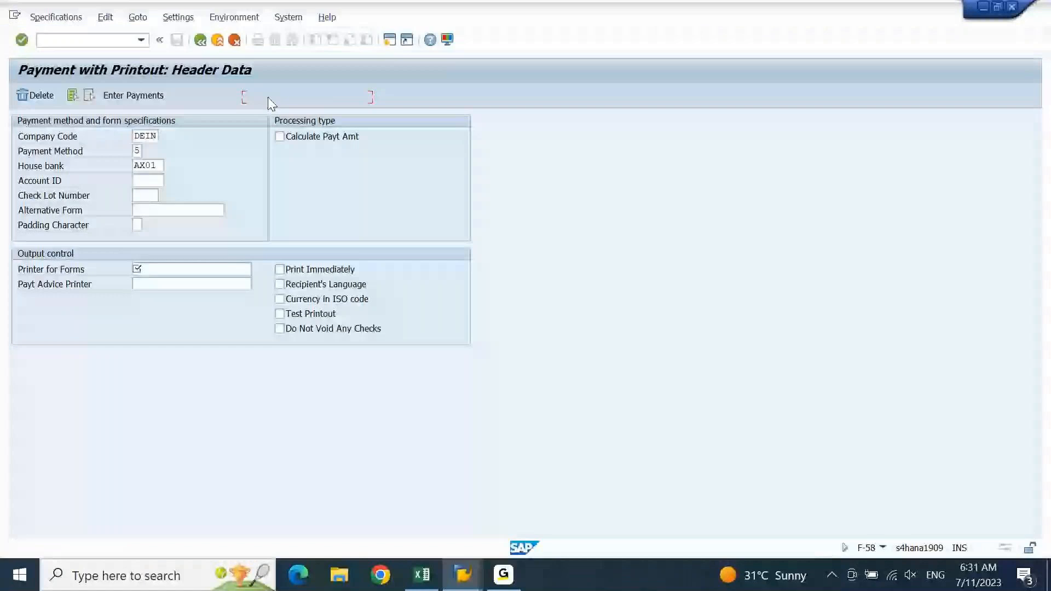
pyautogui.click(146, 195)
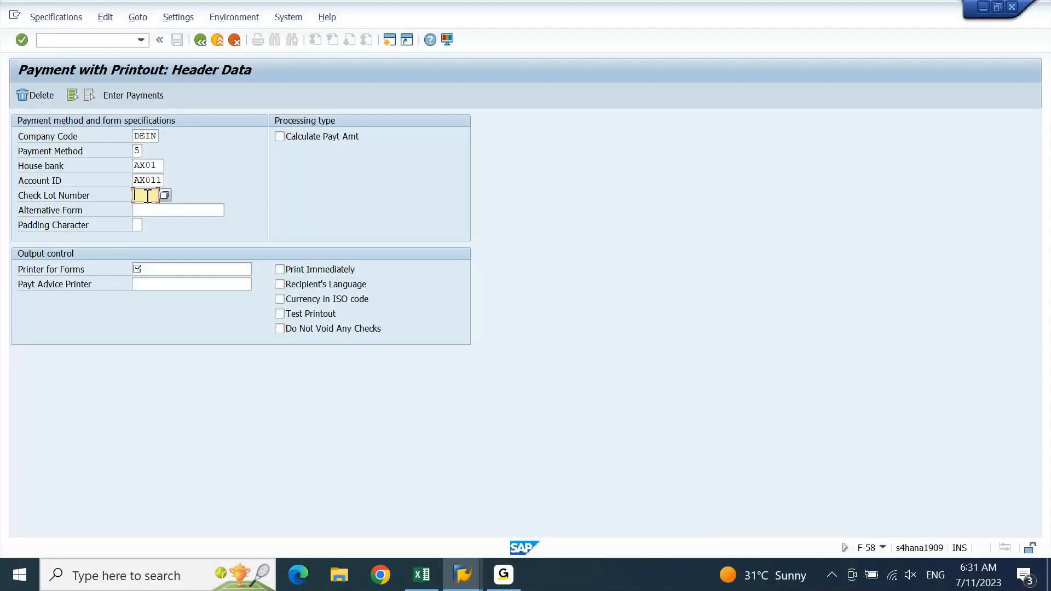
pyautogui.click(164, 196)
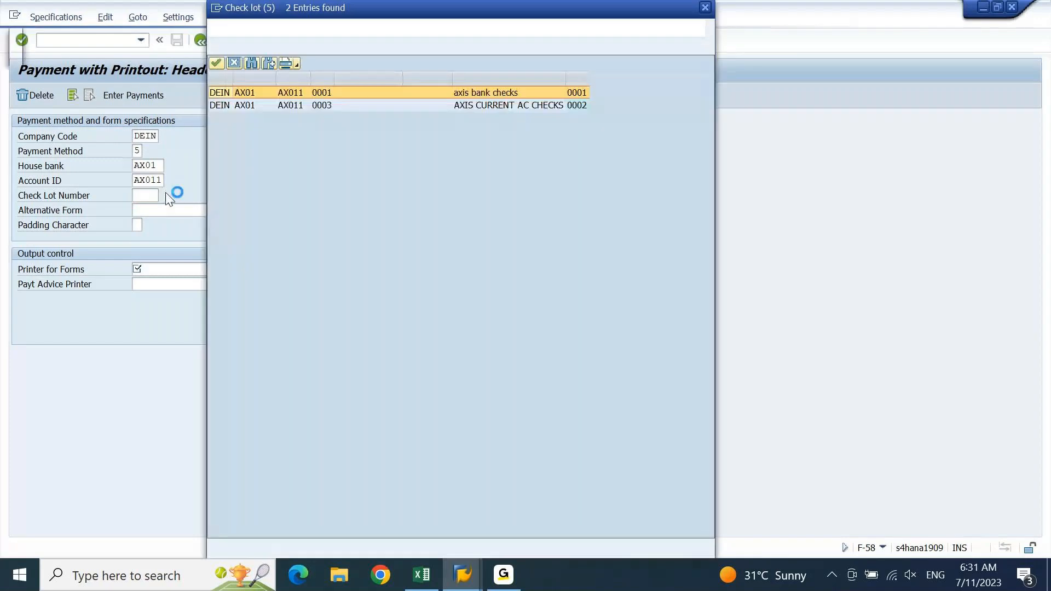
# Select check lot 0003 (AXIS CURRENT AC CHECKS) and enter LP01 as the printer for forms
pyautogui.click(330, 107)
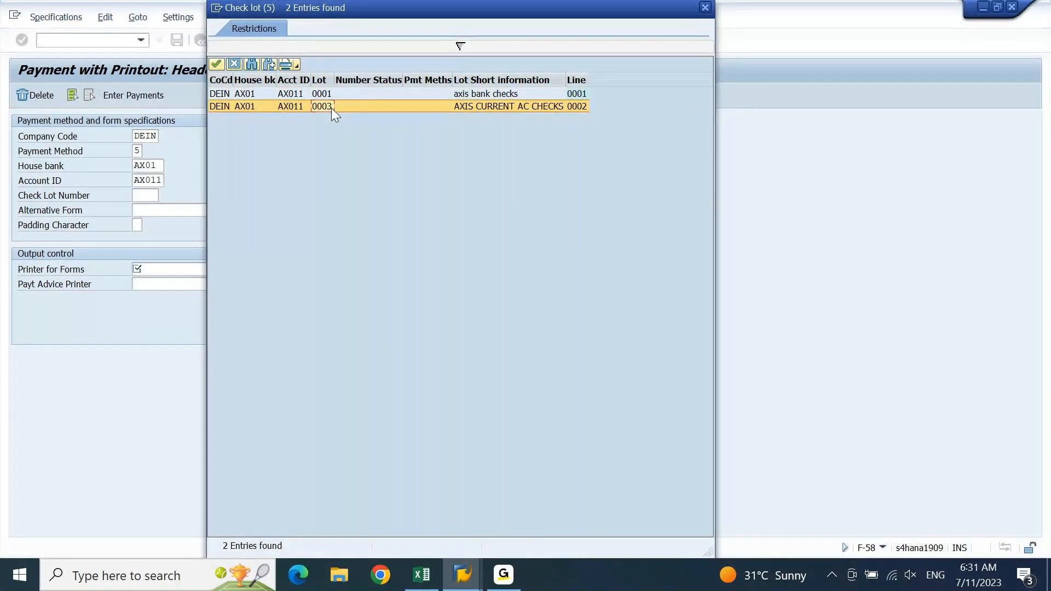
pyautogui.doubleClick(331, 107)
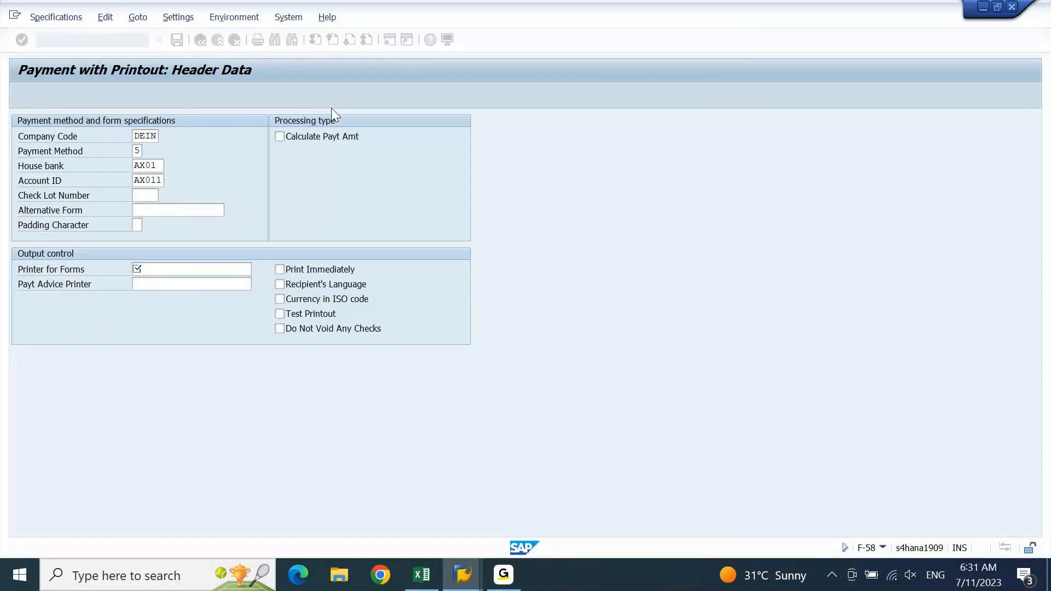
pyautogui.click(194, 267)
pyautogui.write('LP01')
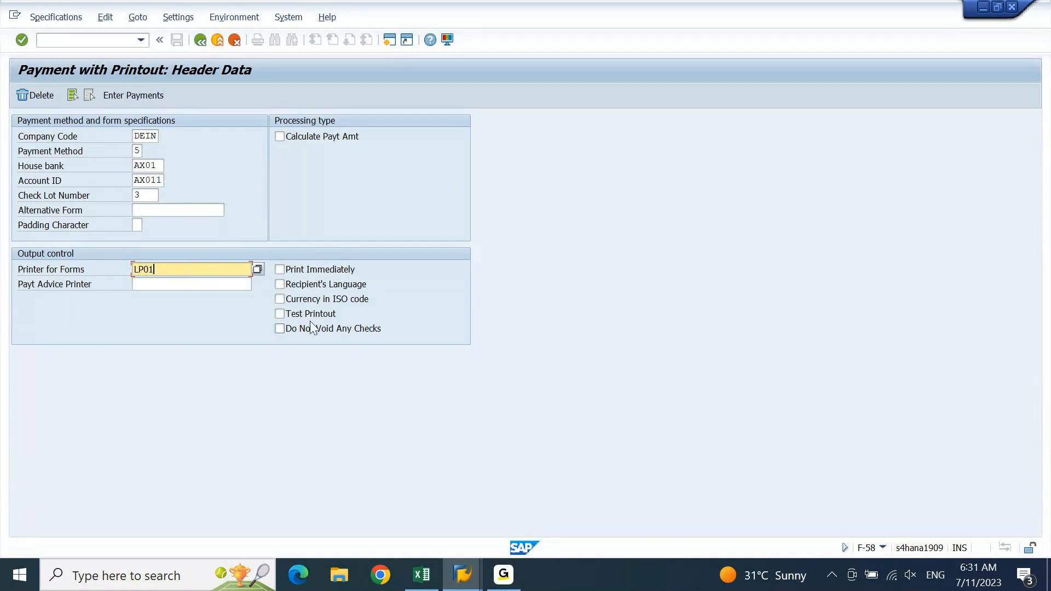
# Enable Print Immediately and Do Not Void Any Checks, then proceed to the payment header data
pyautogui.click(321, 273)
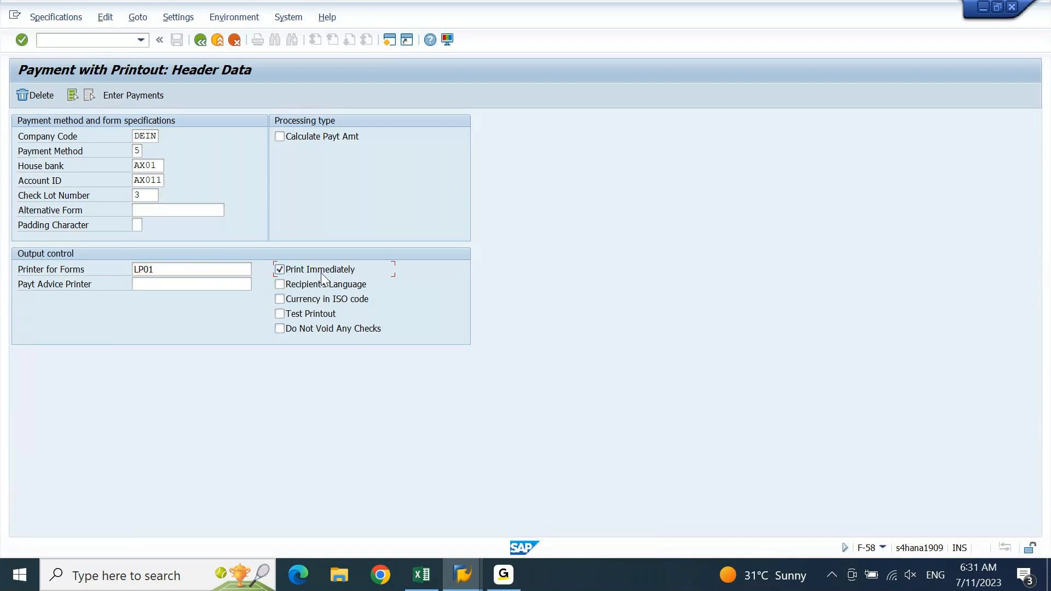
pyautogui.click(291, 330)
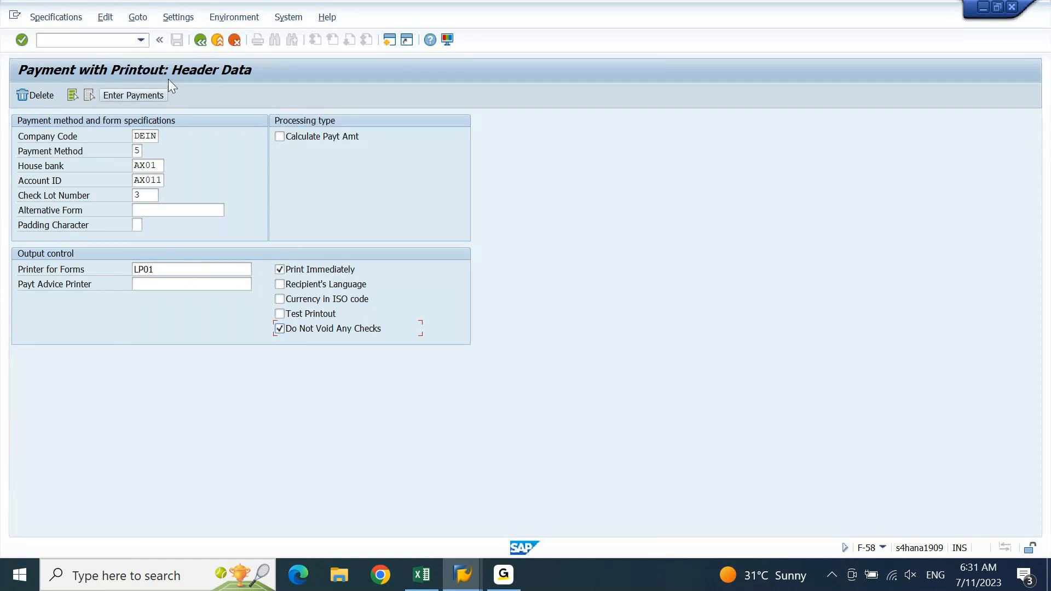
pyautogui.click(137, 95)
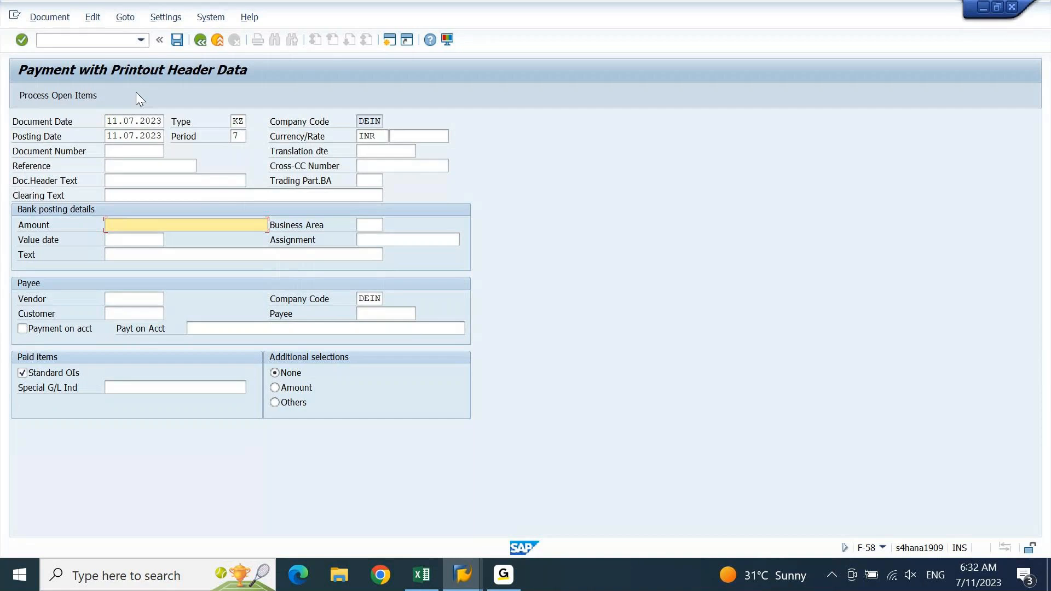
pyautogui.click(91, 37)
pyautogui.write('/')
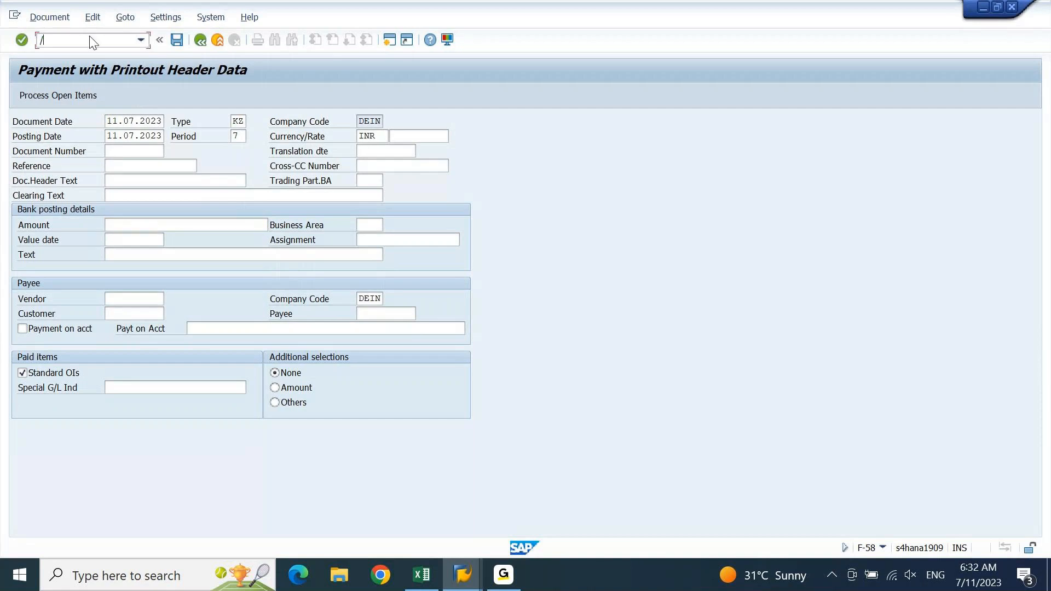
pyautogui.write('N')
pyautogui.press('Return')
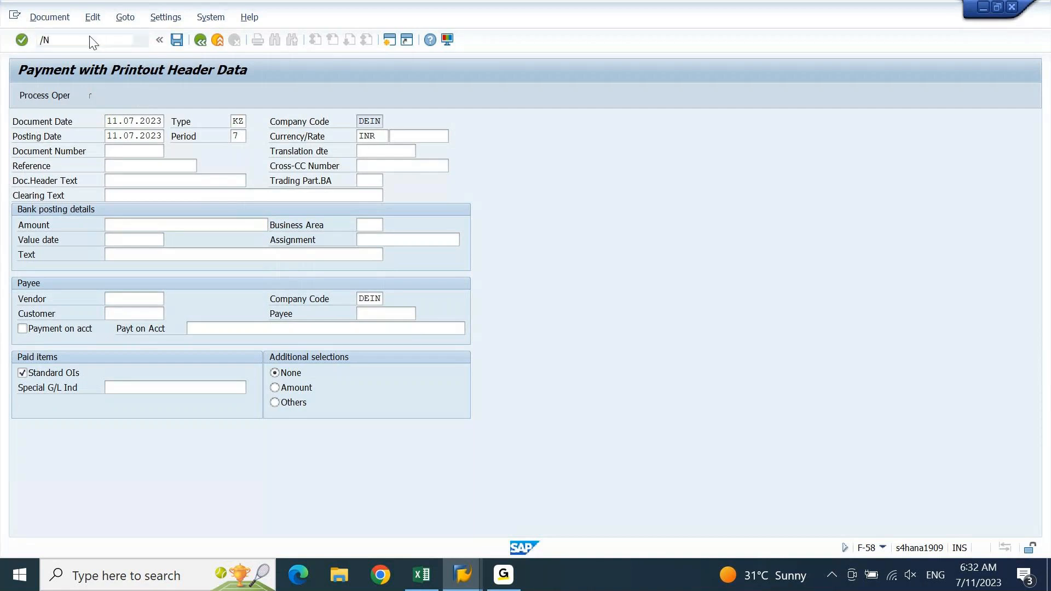
pyautogui.write('F')
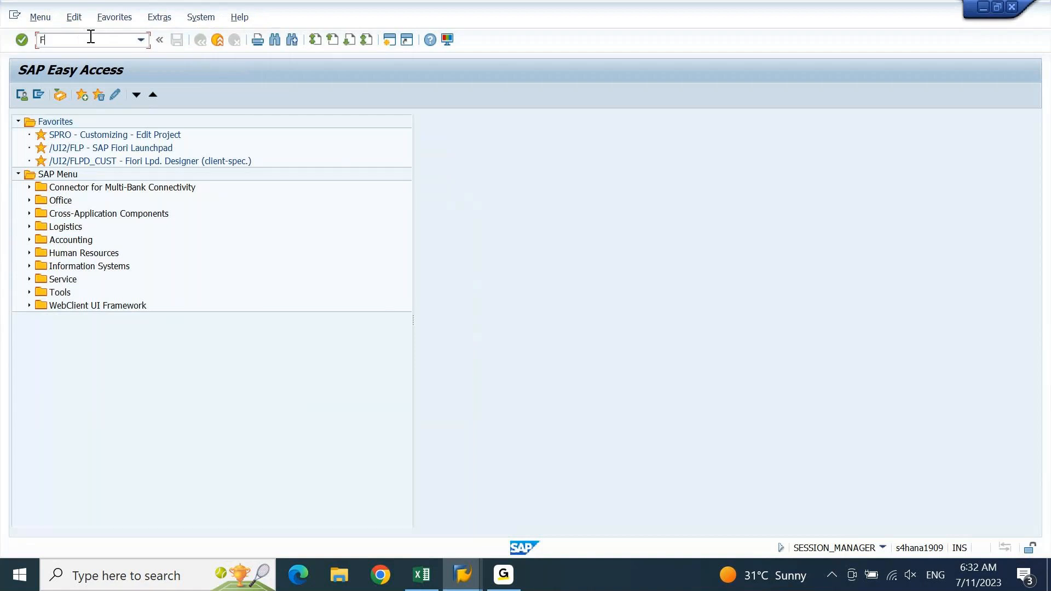
pyautogui.write('-58')
pyautogui.press('Return')
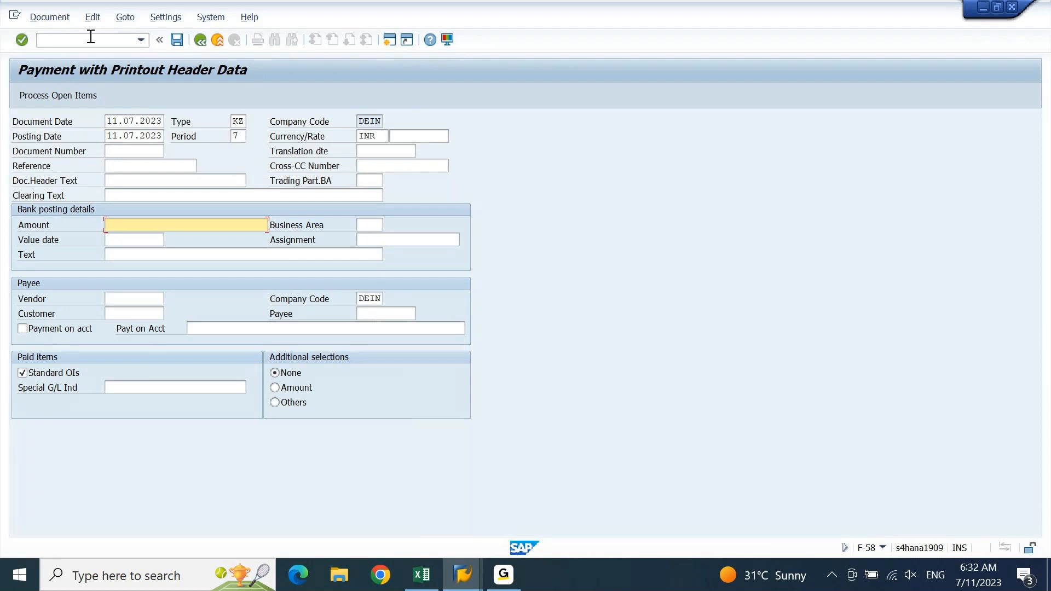
pyautogui.click(200, 40)
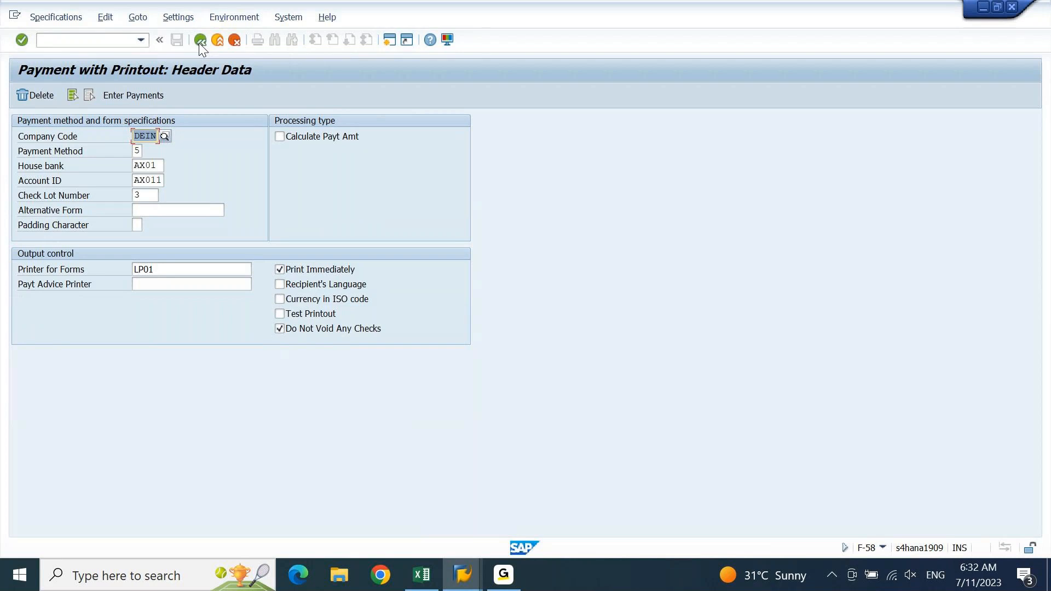
pyautogui.click(155, 99)
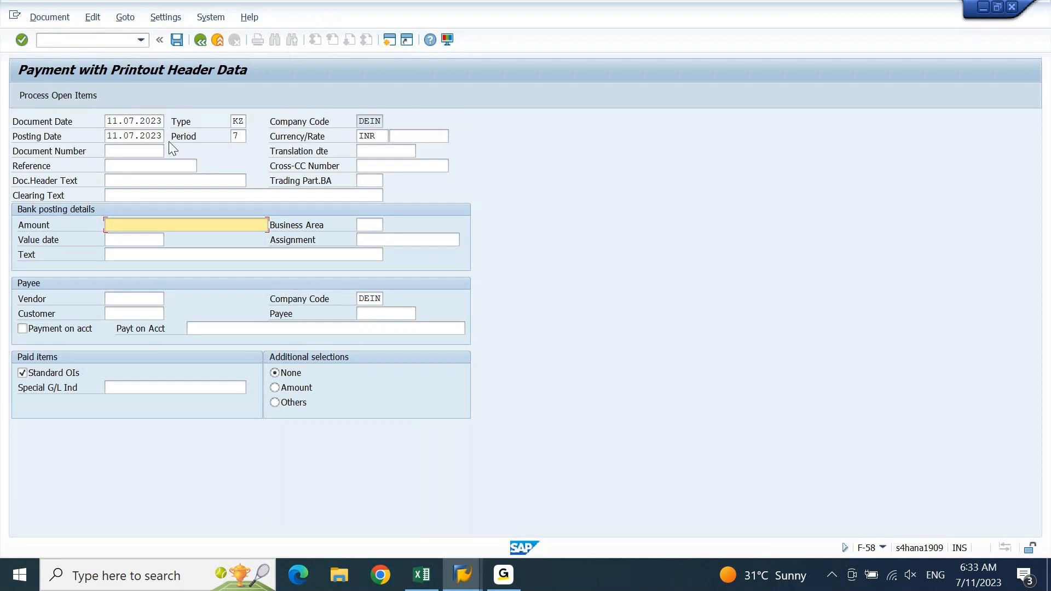
# Enter CHECK PMT as the reference, document header text and clearing text
pyautogui.click(143, 168)
pyautogui.write('C')
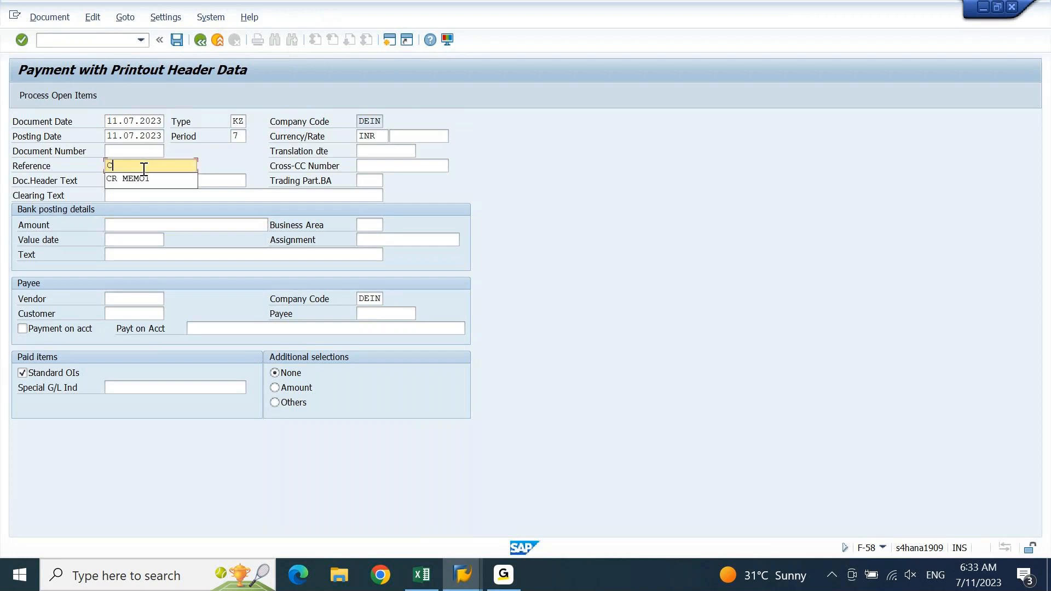
pyautogui.write('HECK PMT')
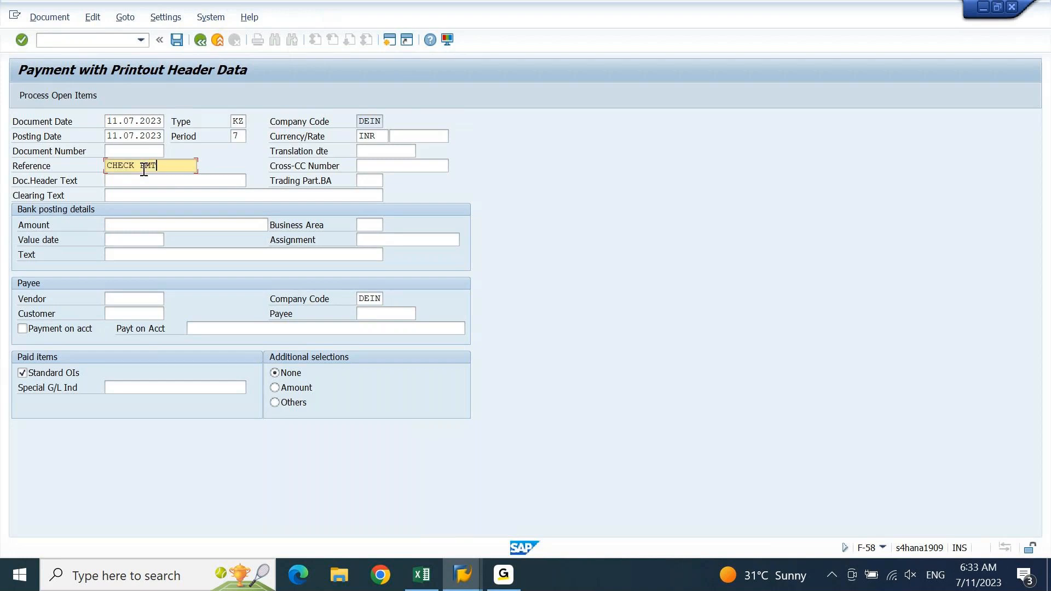
pyautogui.press('Tab')
pyautogui.hotkey('ctrl', 'v')
pyautogui.press('Tab')
pyautogui.hotkey('ctrl', 'v')
pyautogui.press('Tab')
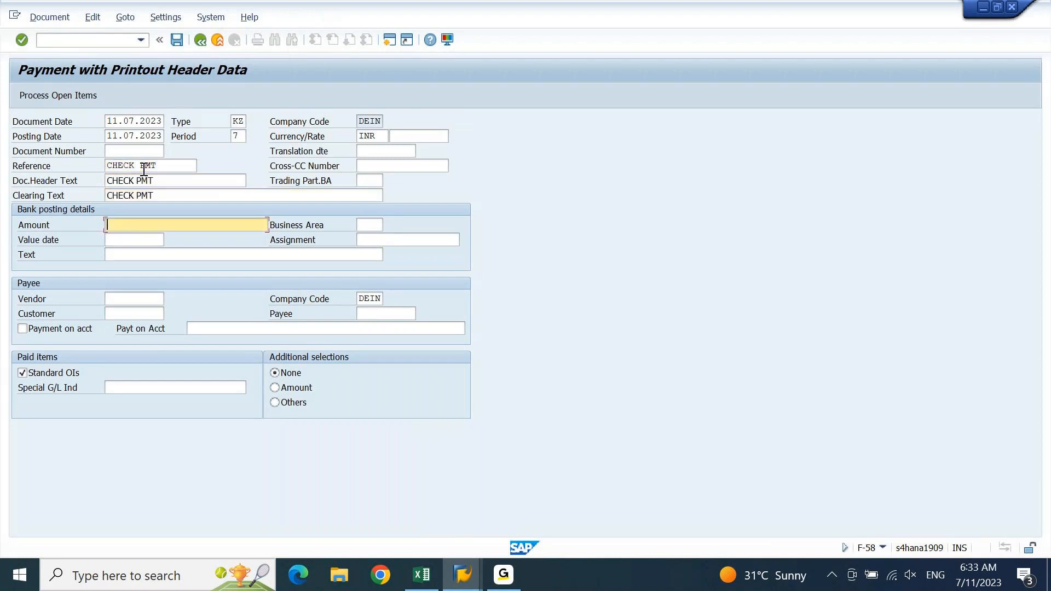
# Review the vendor line item window, then return to the payment header data
pyautogui.click(459, 584)
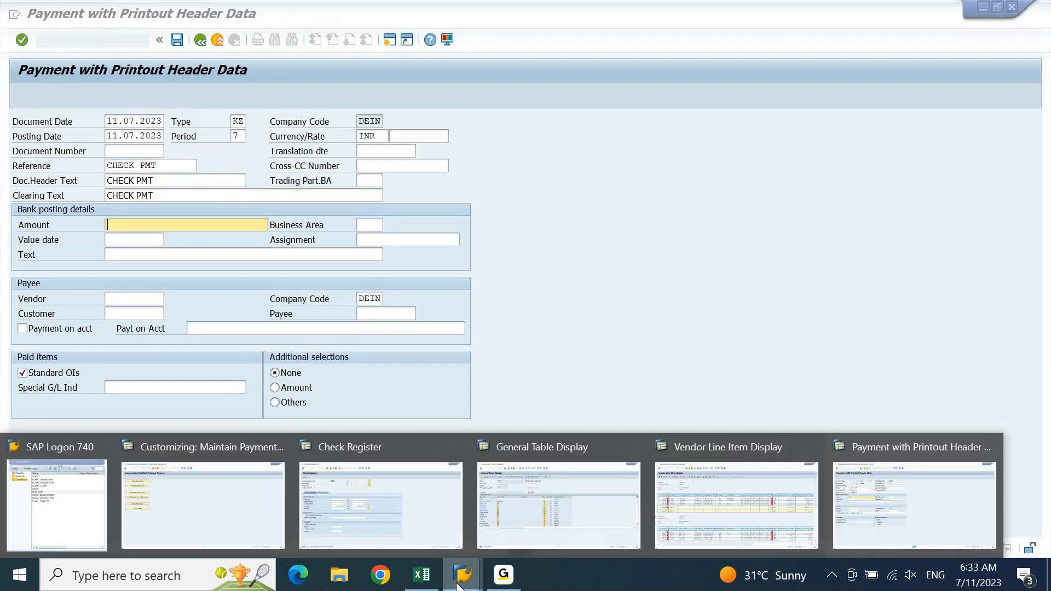
pyautogui.click(798, 523)
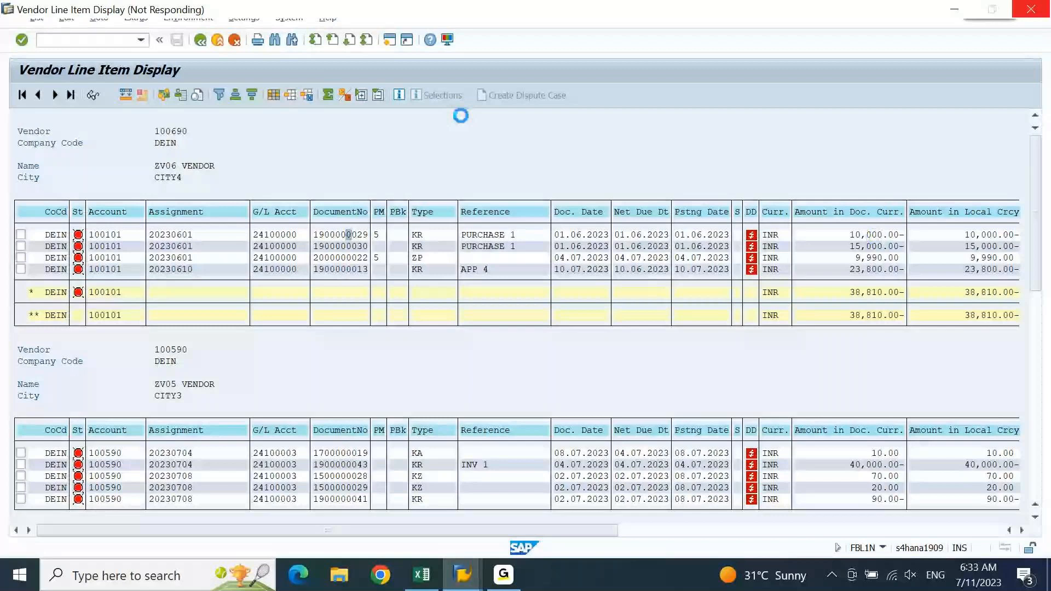
pyautogui.moveTo(463, 575)
pyautogui.click(911, 517)
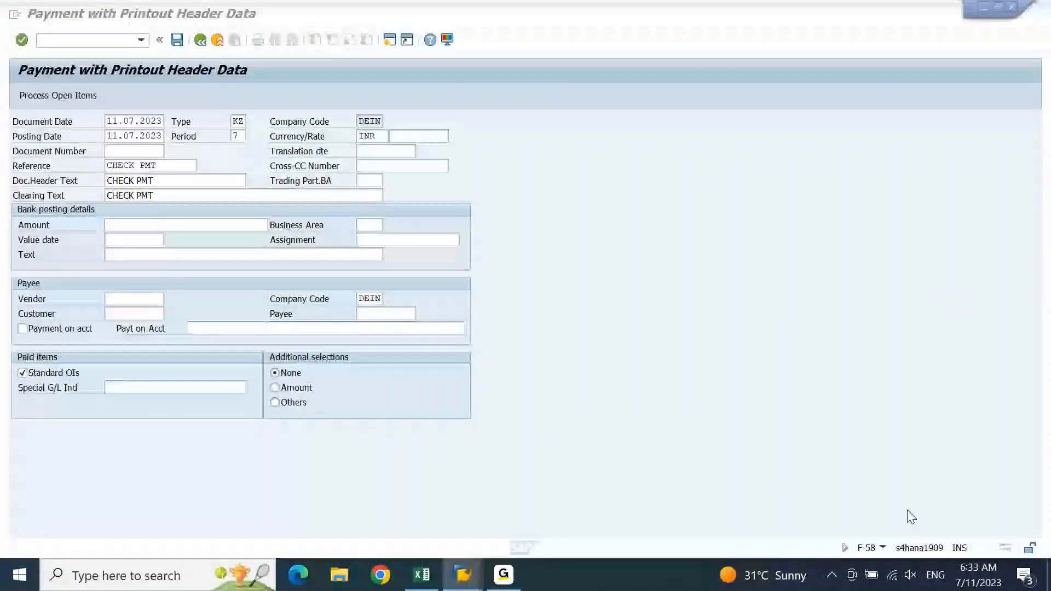
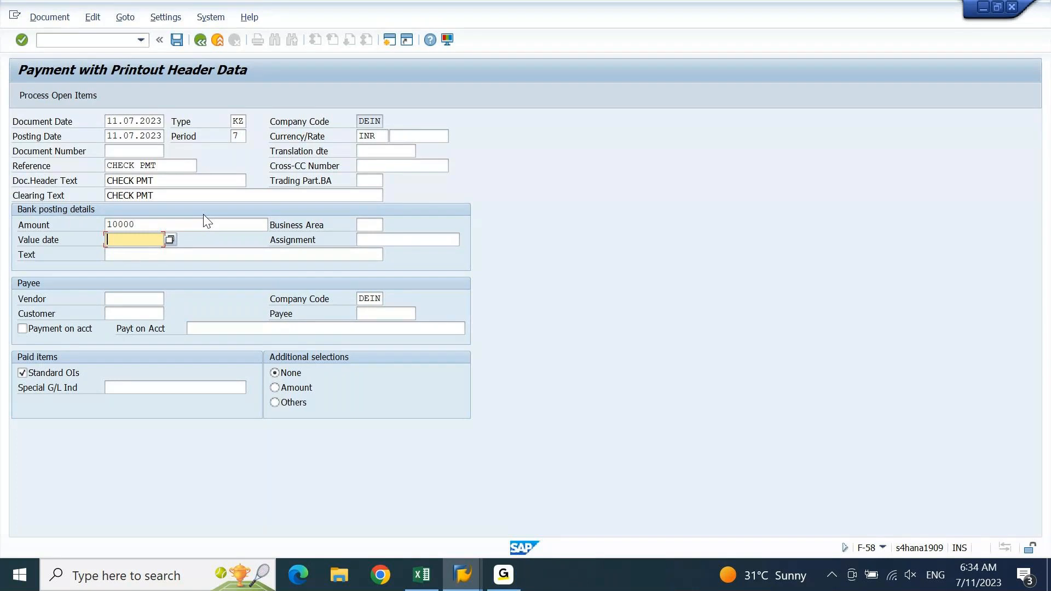
# Enter CHECK PMT as the bank line text and review the vendor line items window
pyautogui.click(196, 256)
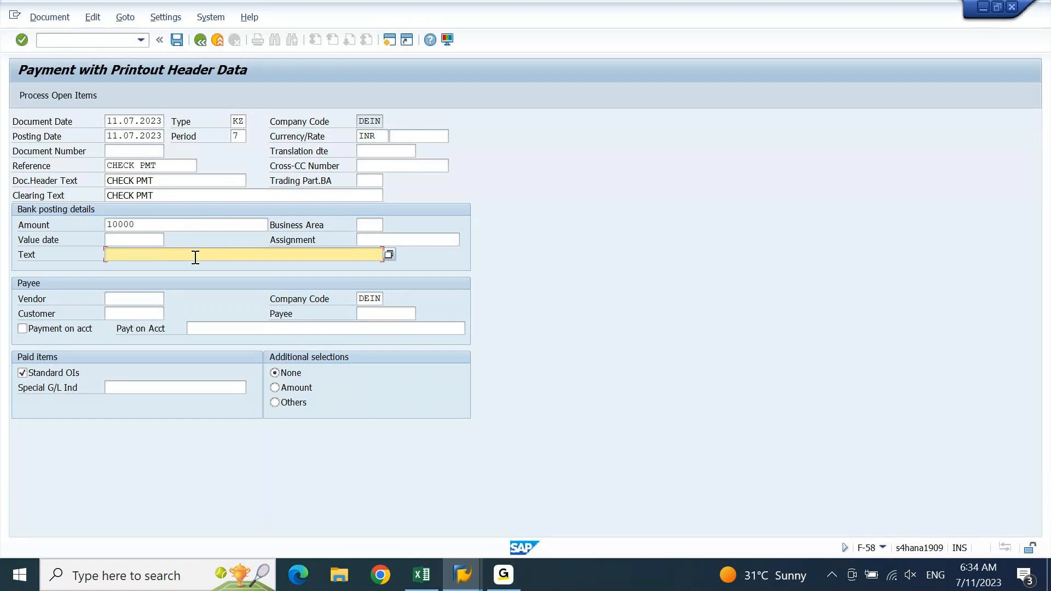
pyautogui.write('CHECK PMT')
pyautogui.click(138, 299)
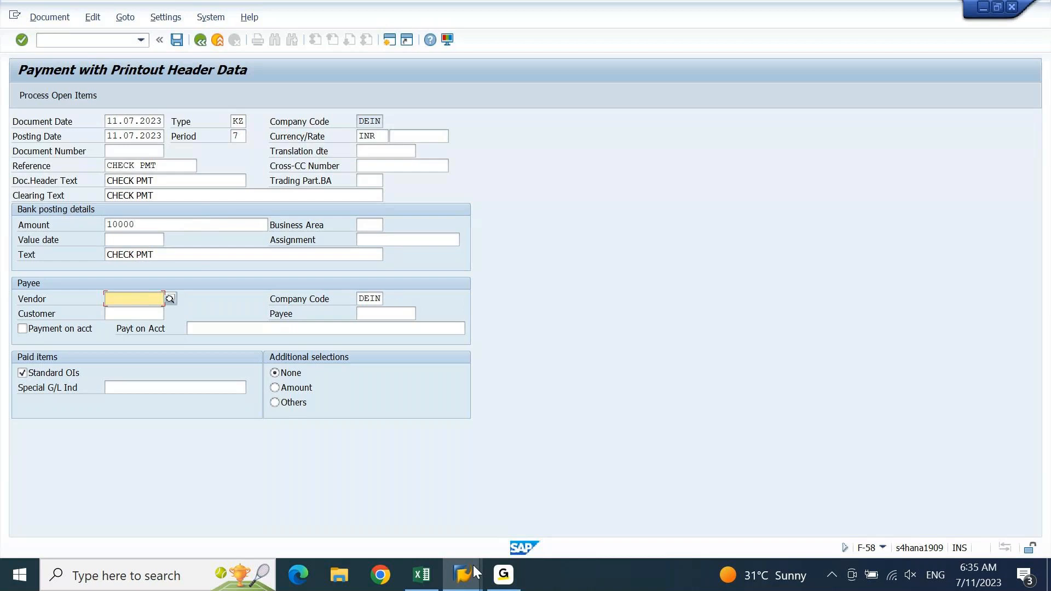
pyautogui.moveTo(473, 565)
pyautogui.click(720, 527)
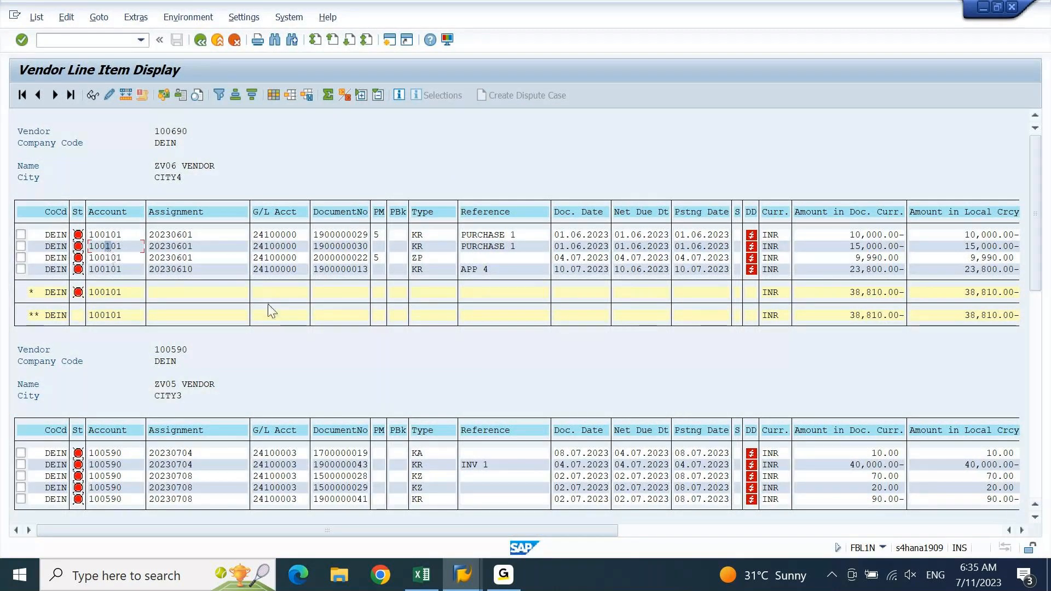
pyautogui.moveTo(462, 575)
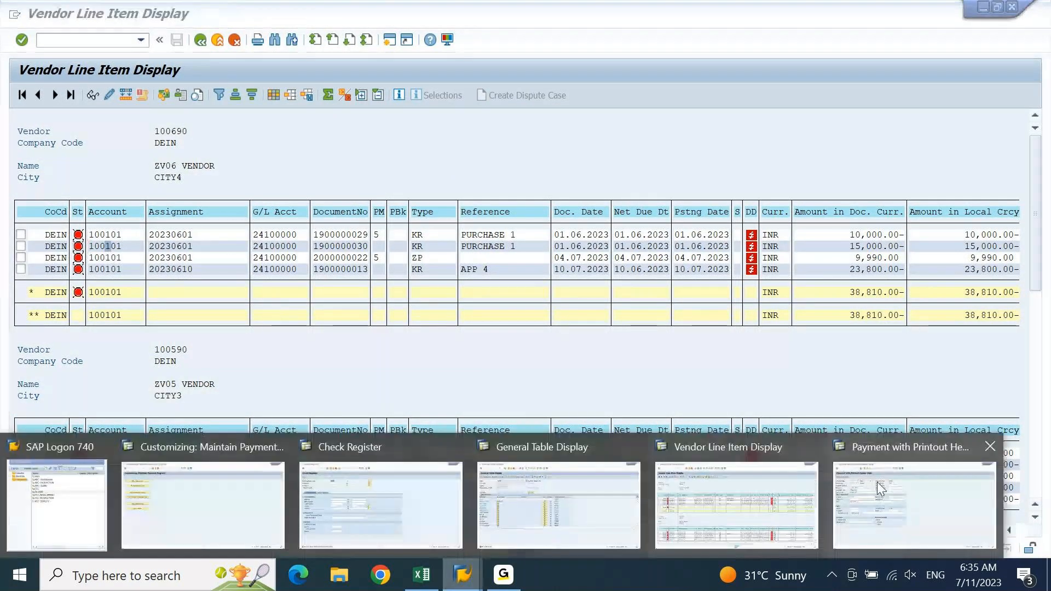
pyautogui.click(910, 478)
# Enter vendor 100101 as the payee
pyautogui.click(147, 297)
pyautogui.write('100101')
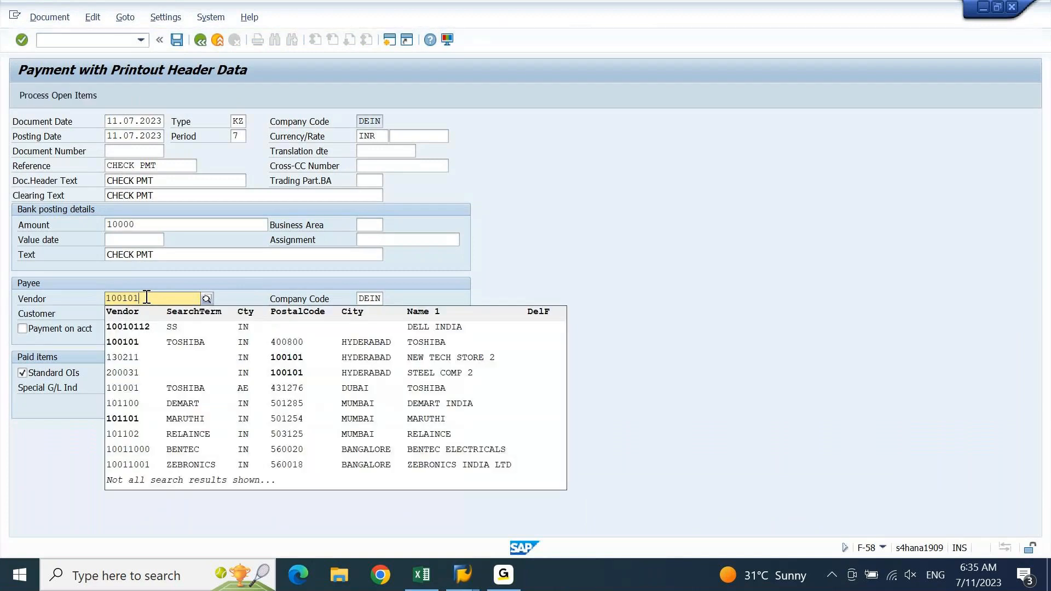
pyautogui.click(216, 343)
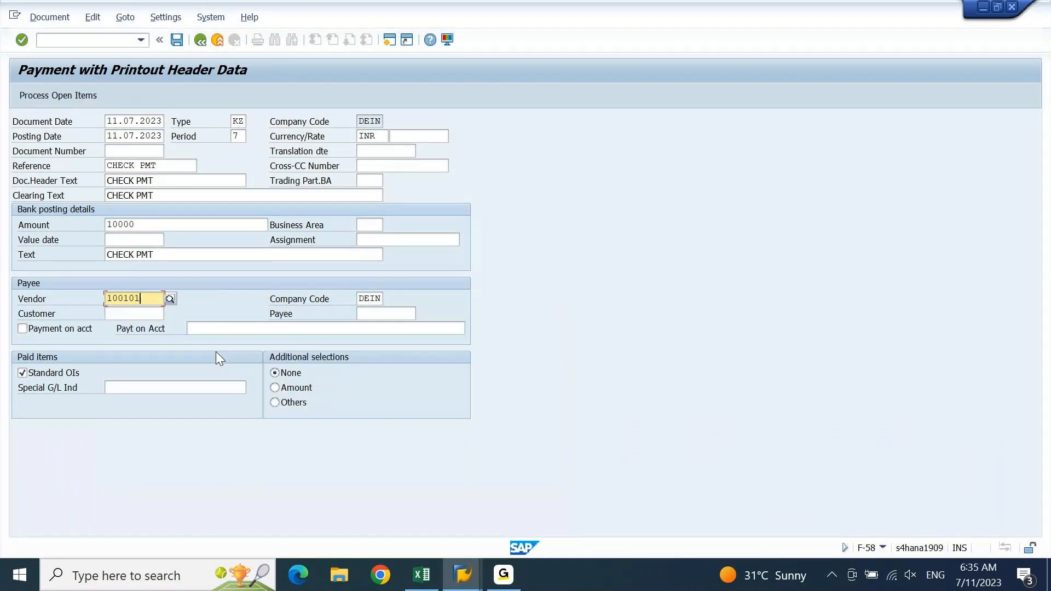
# Open vendor 100101's open items and deactivate all four items
pyautogui.click(61, 99)
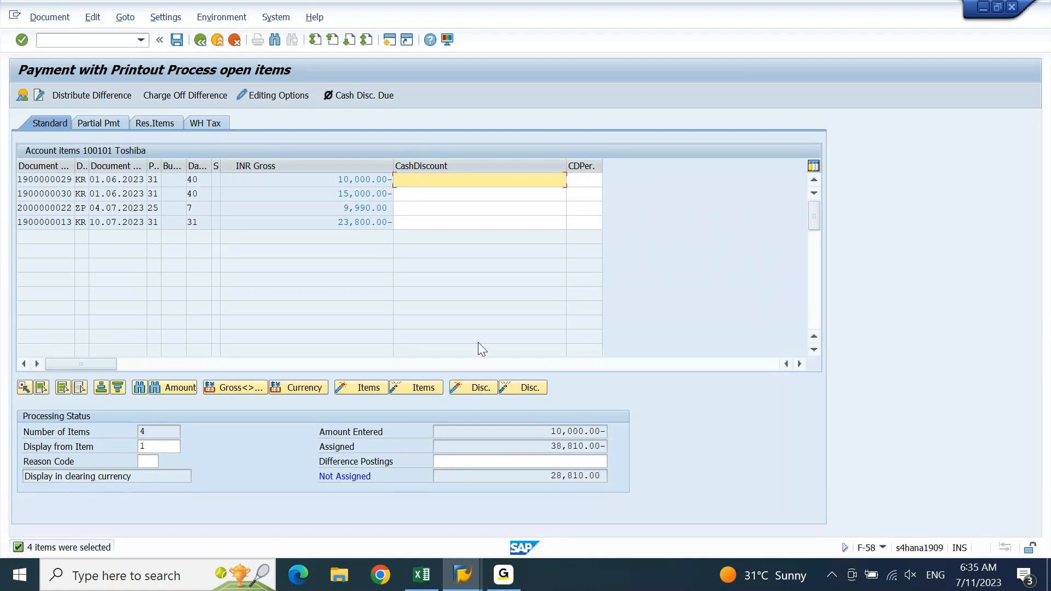
pyautogui.moveTo(606, 447); pyautogui.dragTo(417, 461)
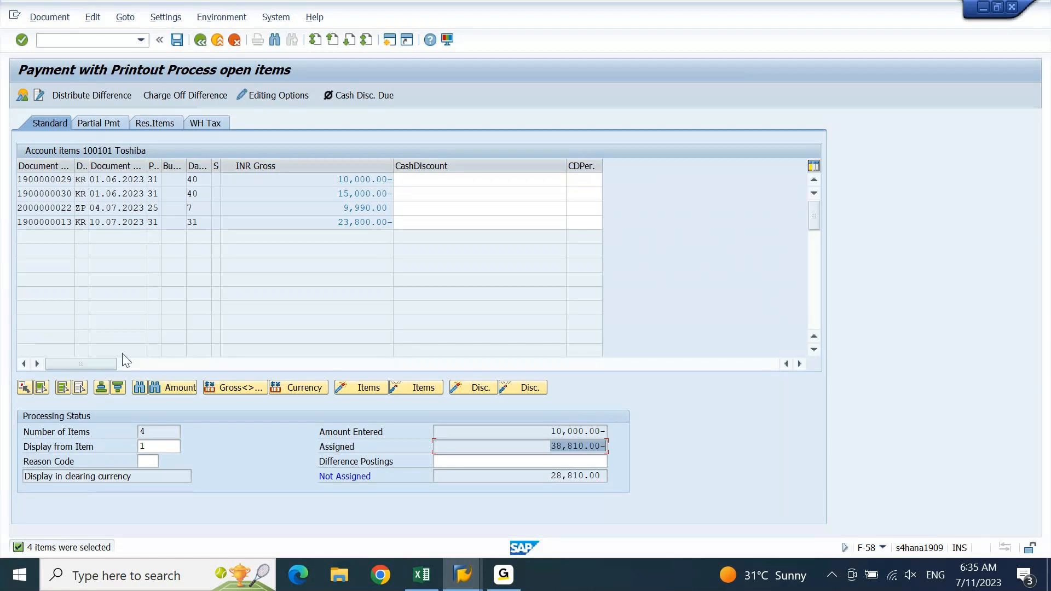
pyautogui.click(64, 390)
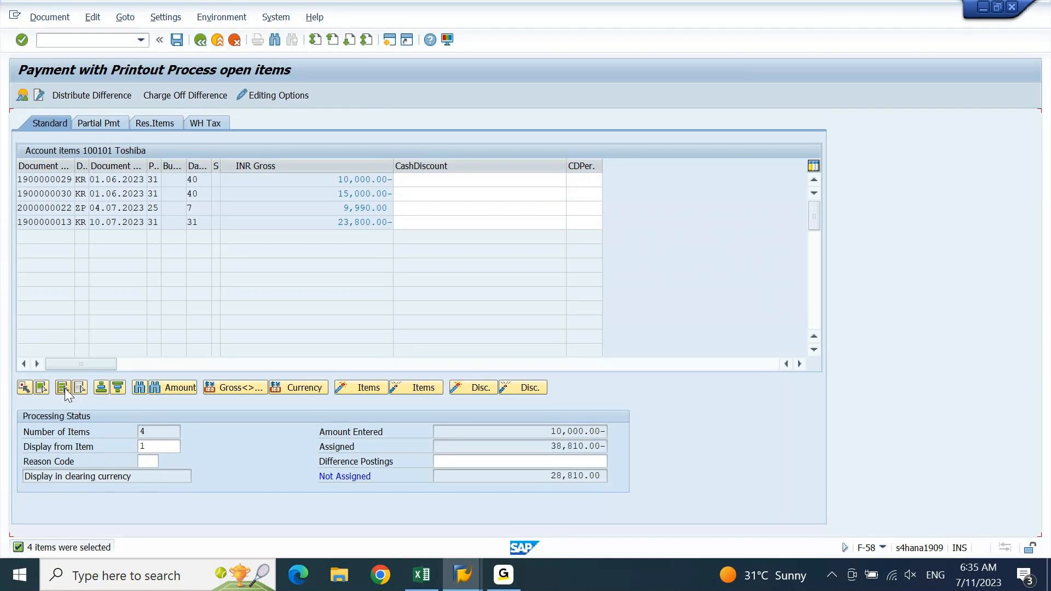
pyautogui.click(64, 389)
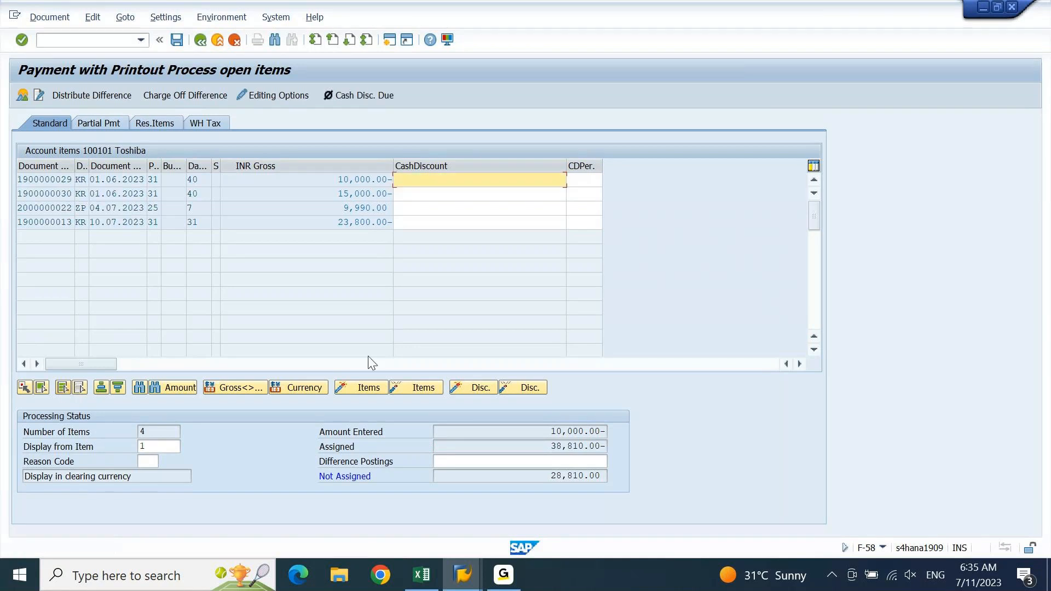
pyautogui.click(417, 388)
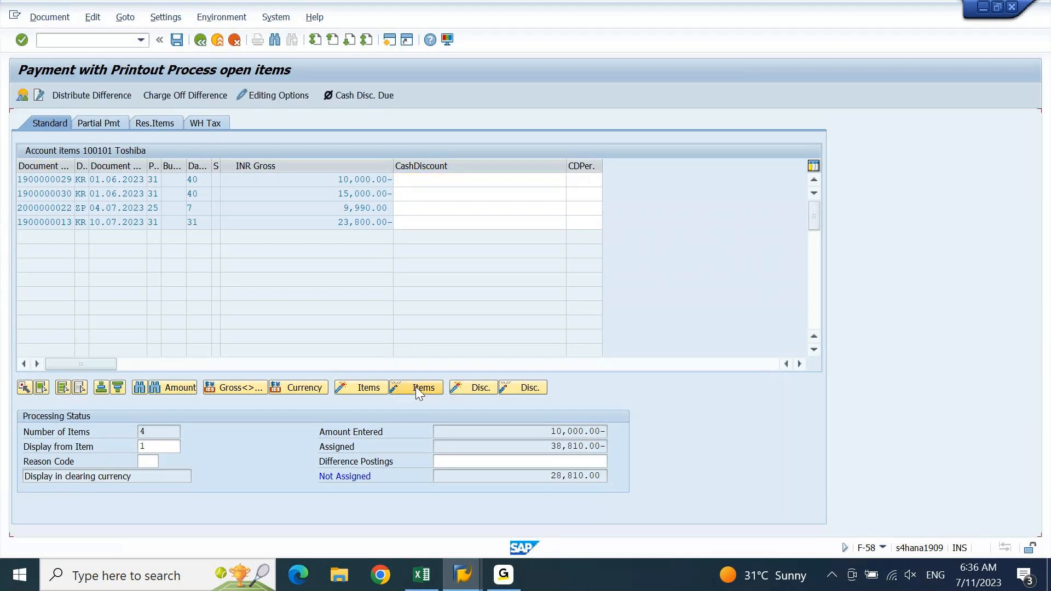
# Activate only the 10,000.00- invoice so the Not Assigned balance is 0.00
pyautogui.doubleClick(589, 447)
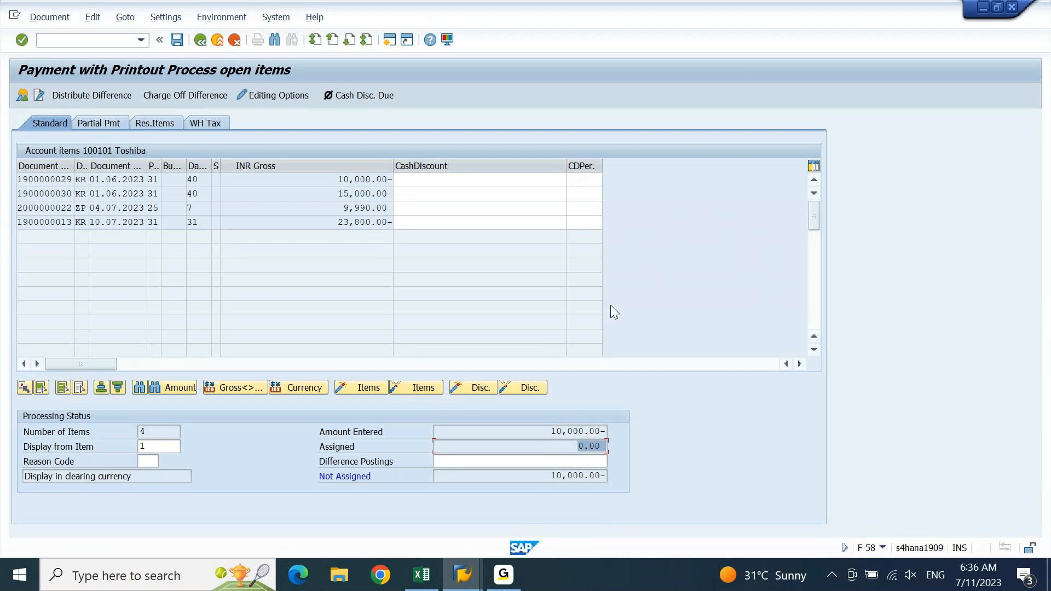
pyautogui.doubleClick(365, 180)
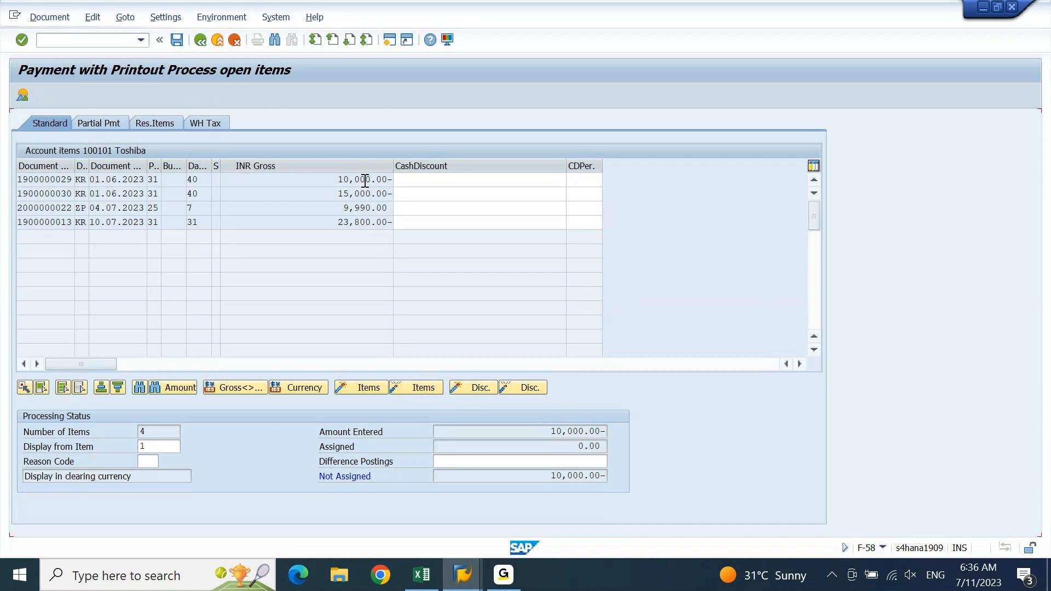
pyautogui.moveTo(542, 432); pyautogui.dragTo(615, 432)
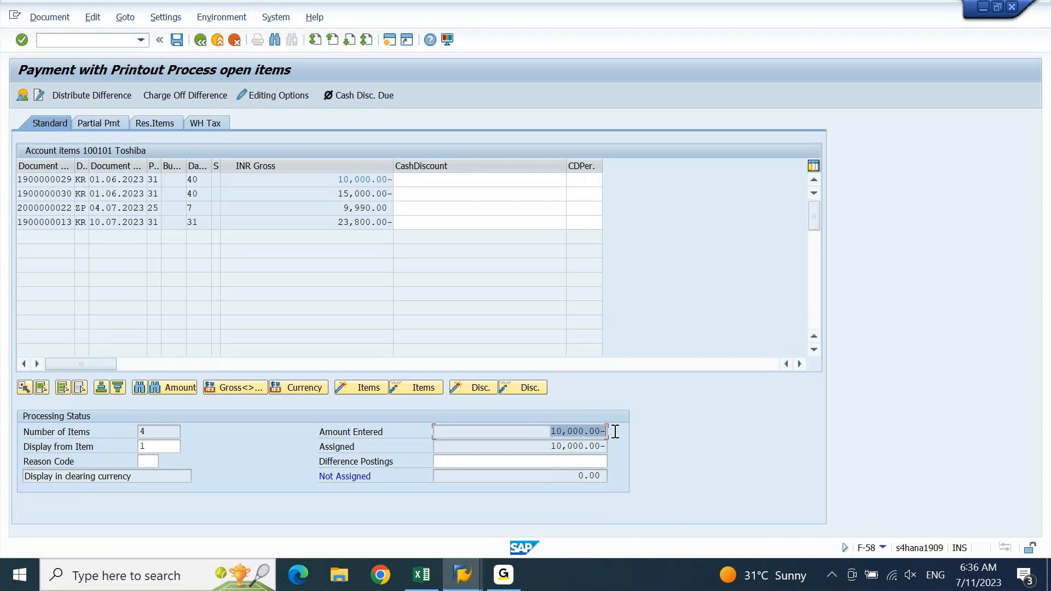
pyautogui.click(531, 462)
pyautogui.moveTo(570, 476); pyautogui.dragTo(624, 481)
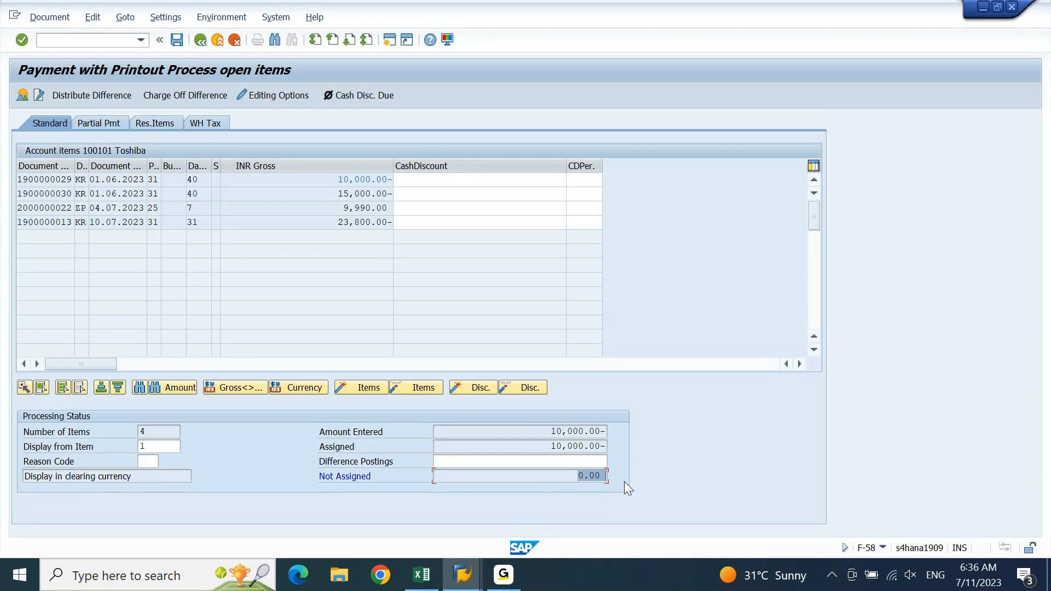
pyautogui.click(34, 22)
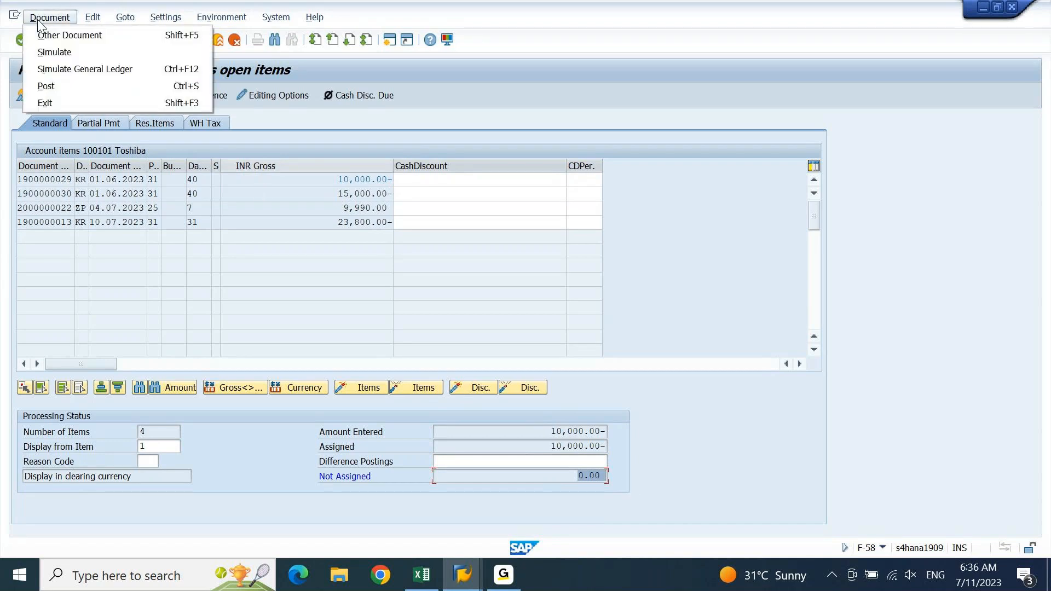
pyautogui.click(58, 53)
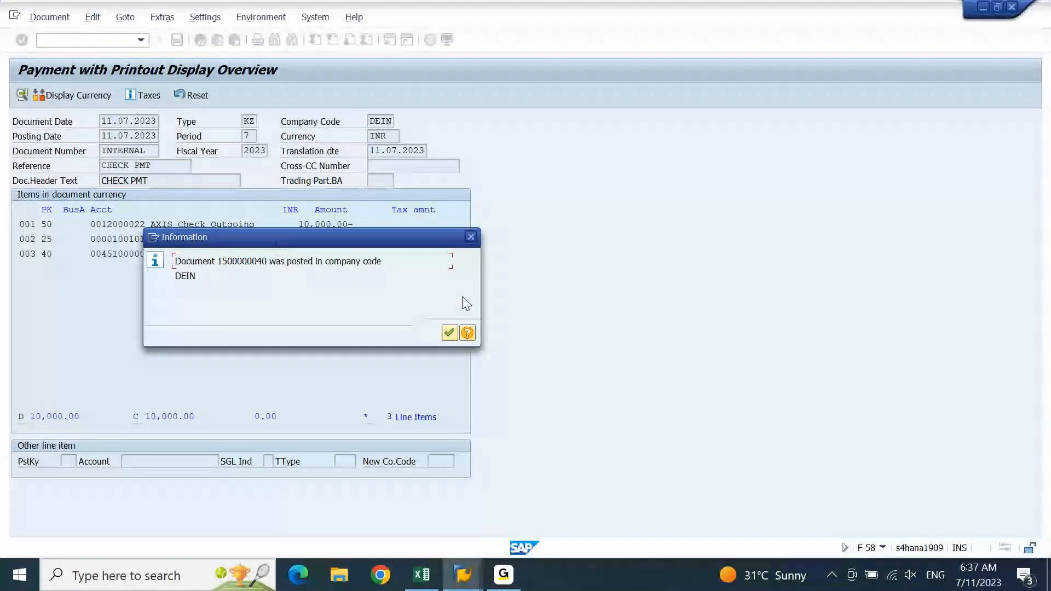
pyautogui.click(450, 333)
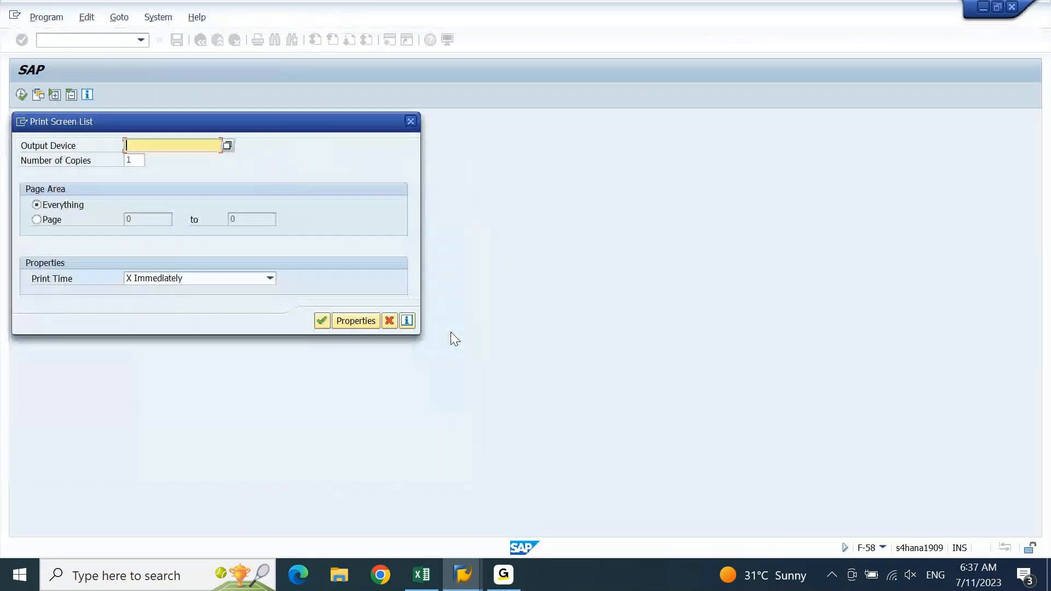
# Print the check to output device LP01
pyautogui.moveTo(269, 120); pyautogui.dragTo(419, 124)
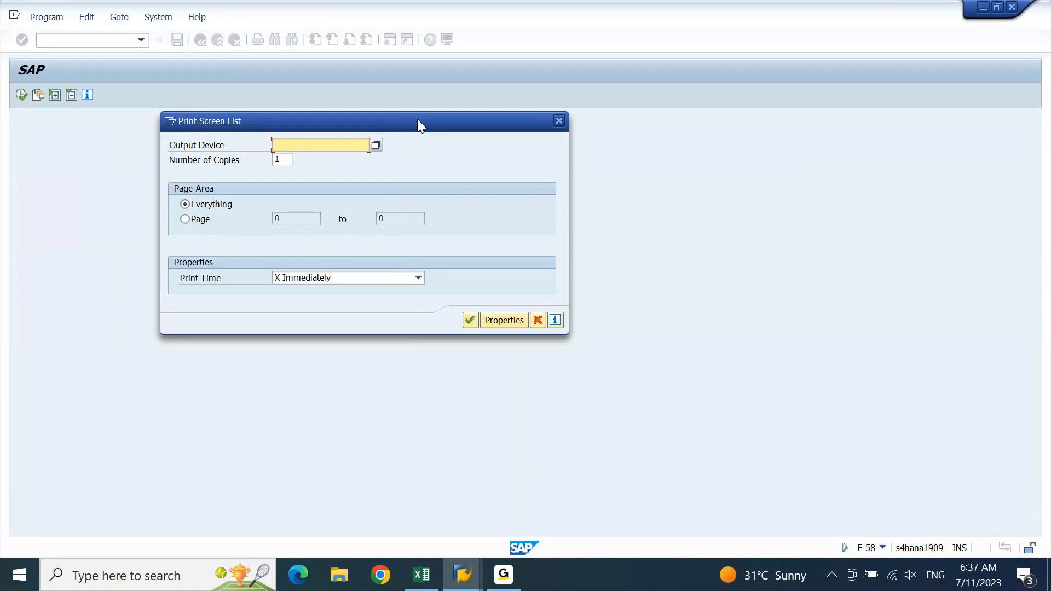
pyautogui.write('LP01')
pyautogui.click(470, 321)
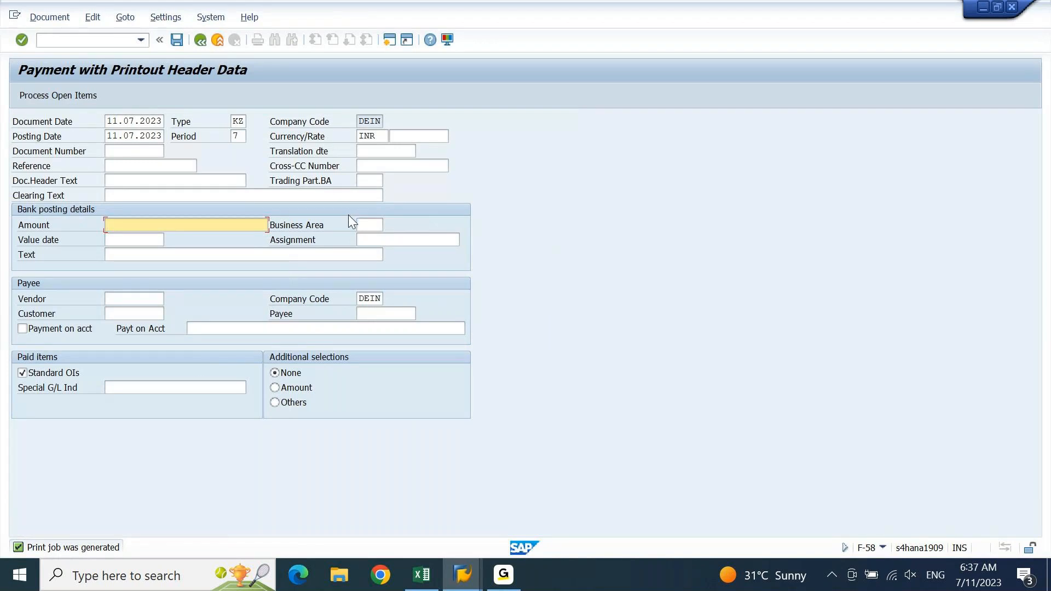
# Close the vendor line item window and start SM37 from the main menu
pyautogui.moveTo(466, 586)
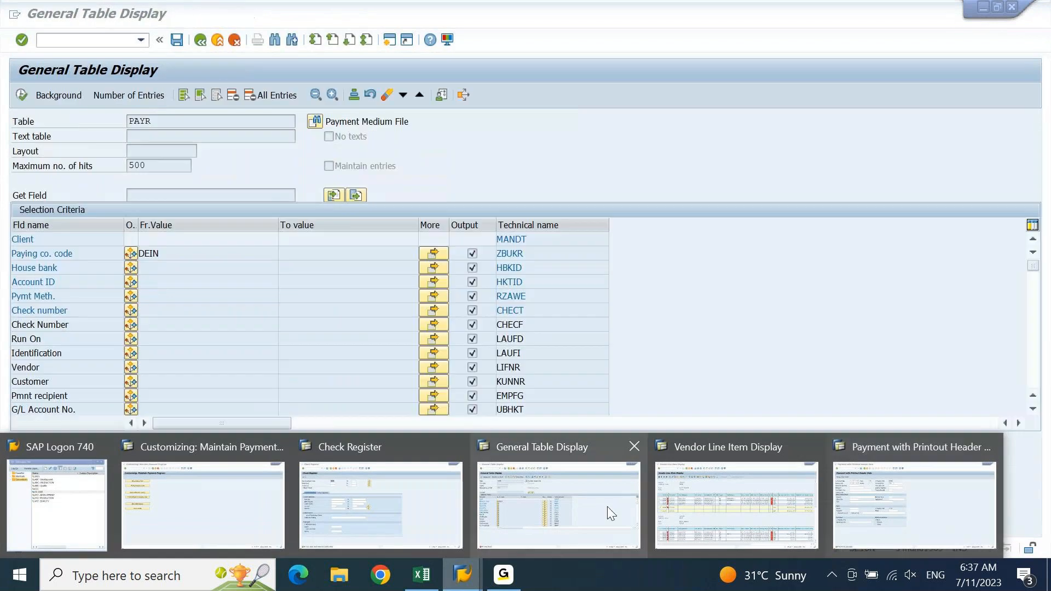
pyautogui.moveTo(809, 497)
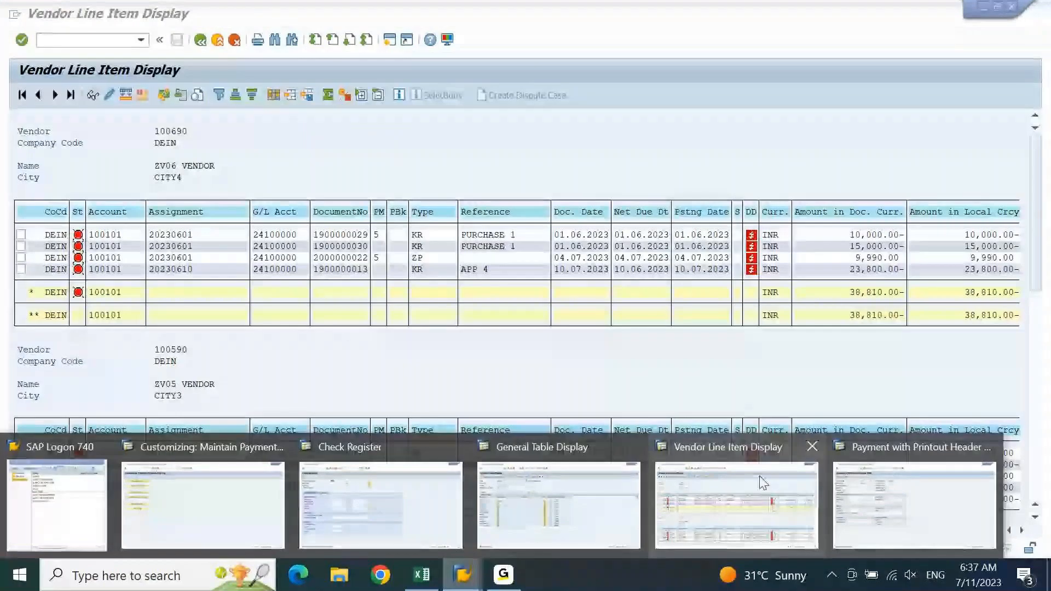
pyautogui.click(812, 447)
pyautogui.click(103, 40)
pyautogui.write('/n')
pyautogui.press('Return')
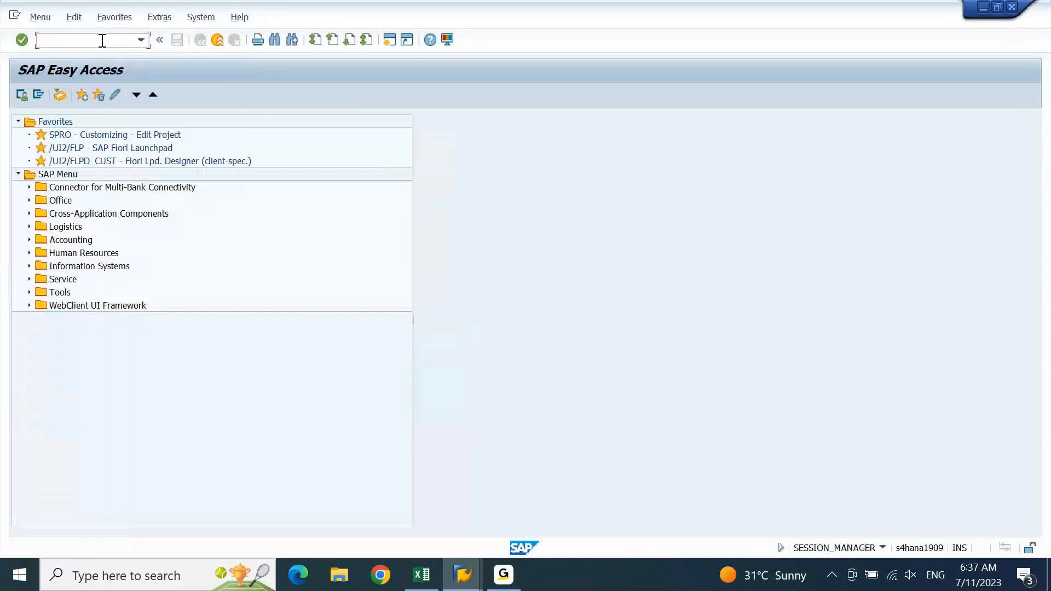
pyautogui.write('SM37')
pyautogui.press('Return')
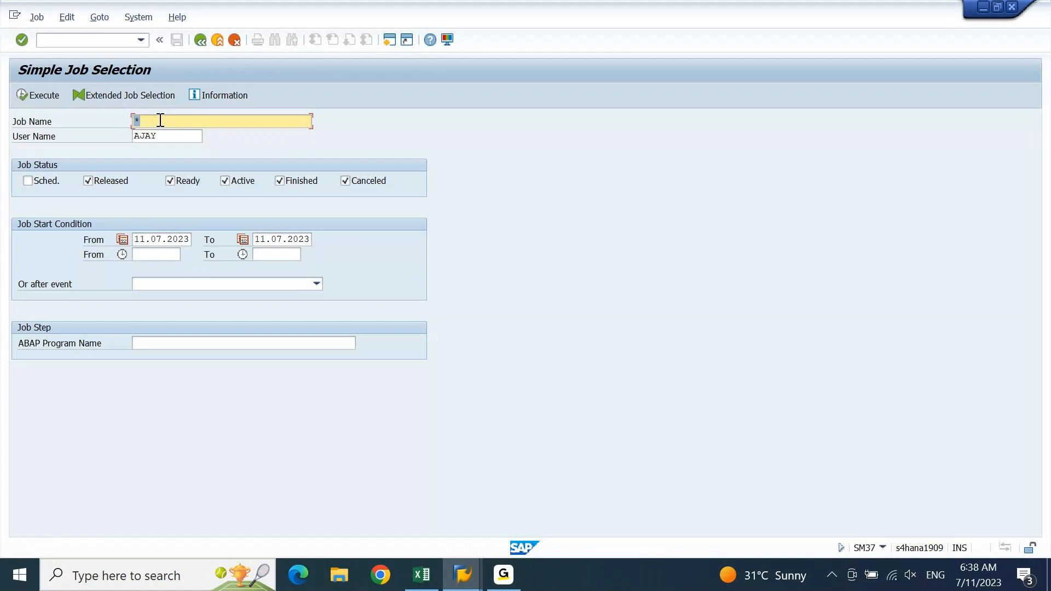
# Run the SM37 job selection including scheduled jobs, then return to the main menu
pyautogui.press('Tab')
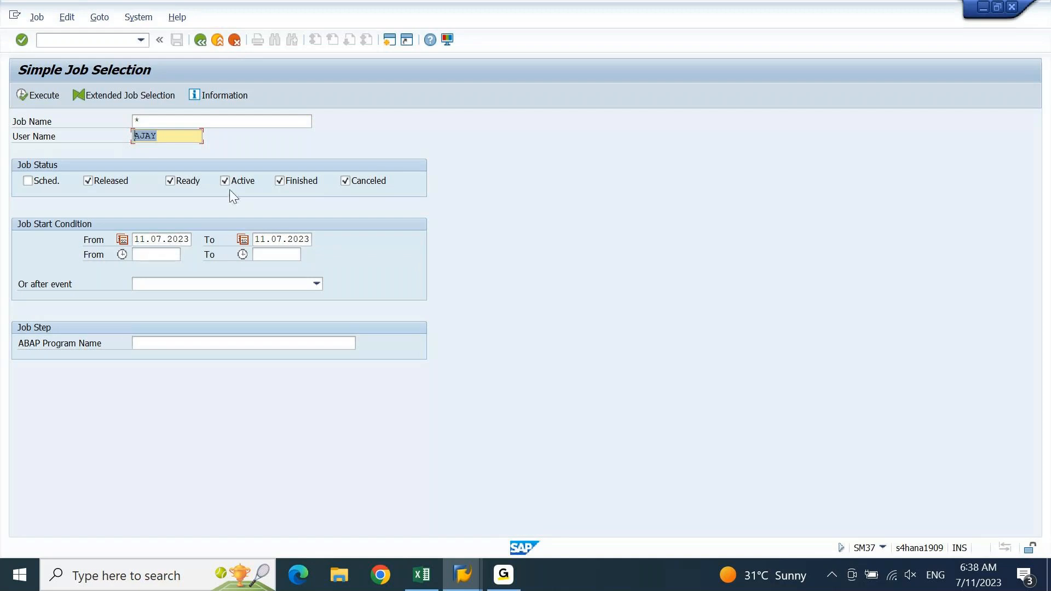
pyautogui.click(34, 97)
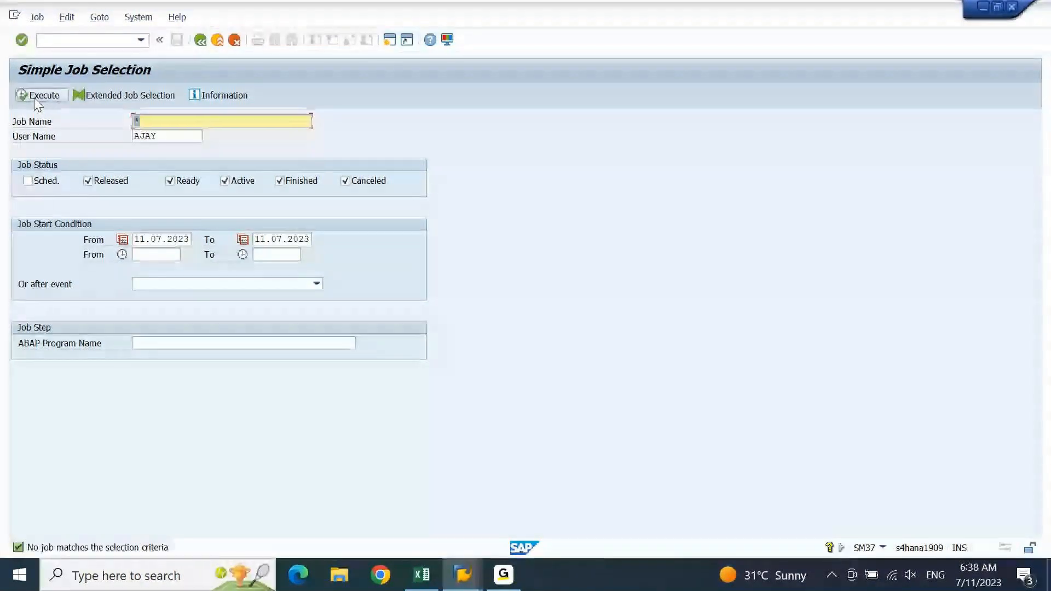
pyautogui.click(30, 183)
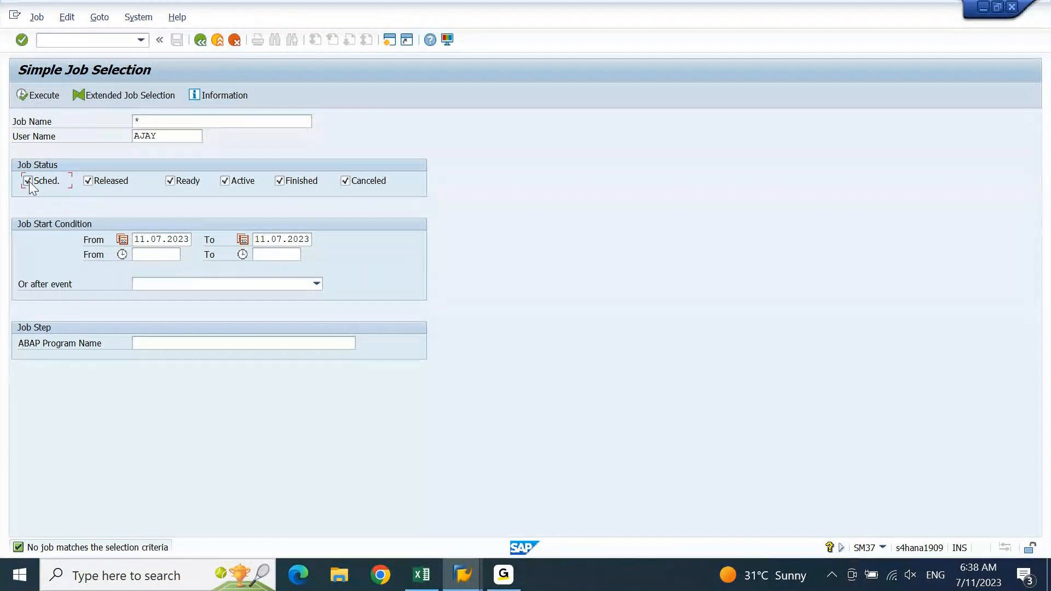
pyautogui.click(41, 95)
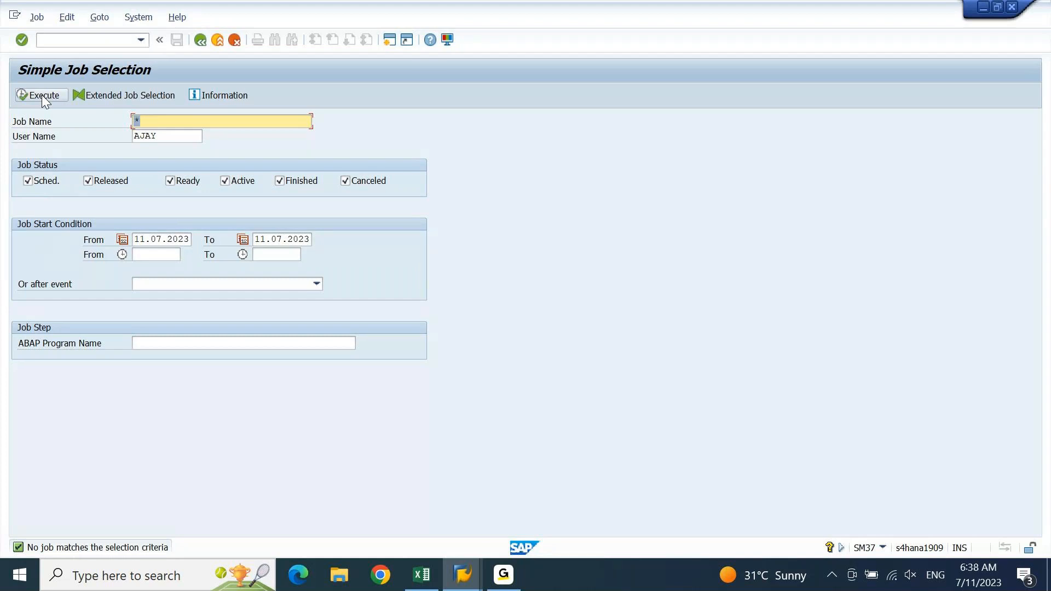
pyautogui.click(461, 585)
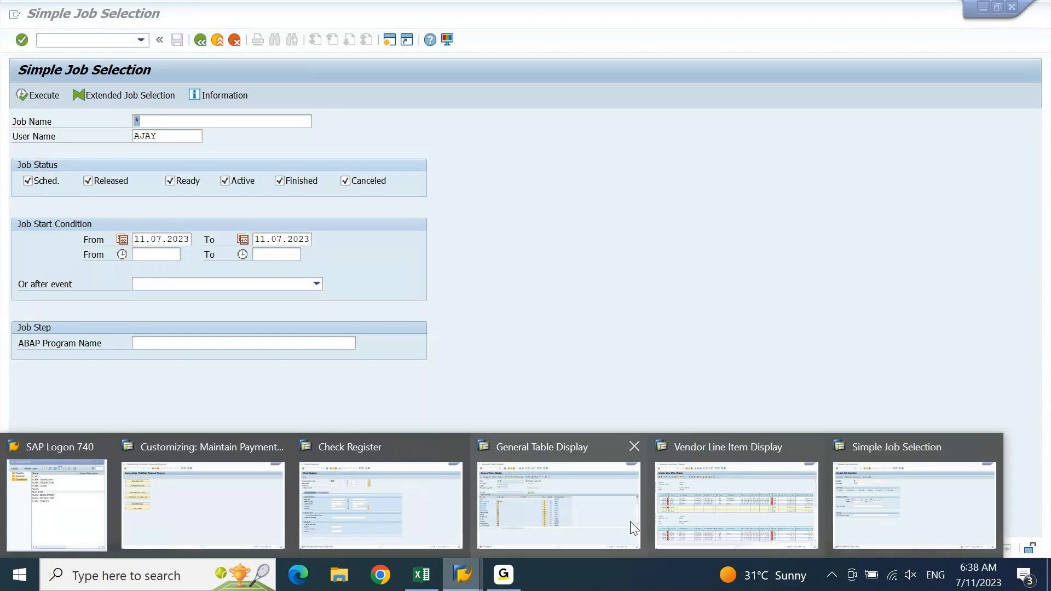
pyautogui.click(878, 497)
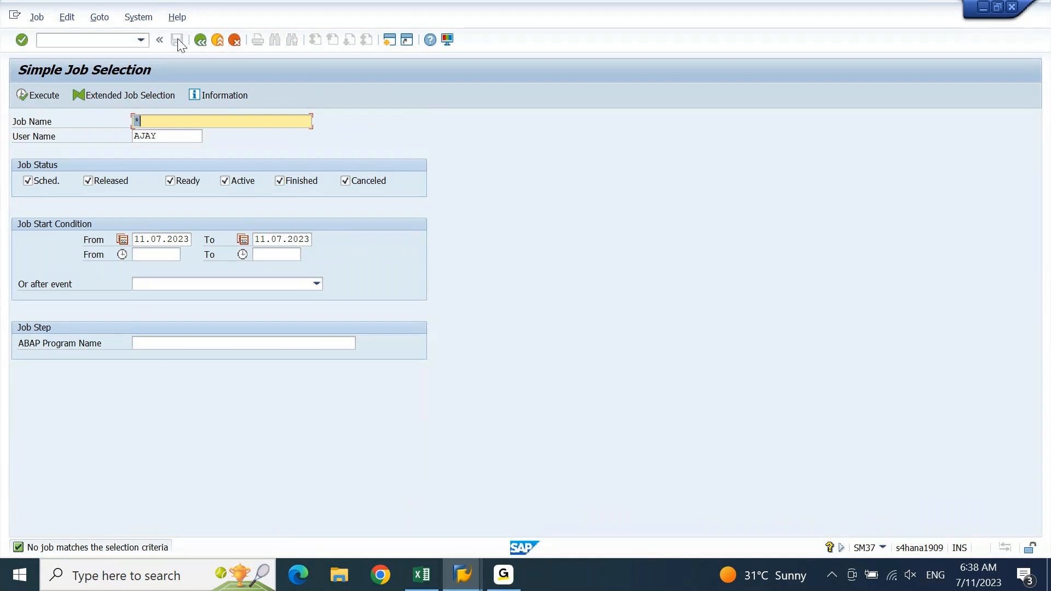
pyautogui.click(199, 40)
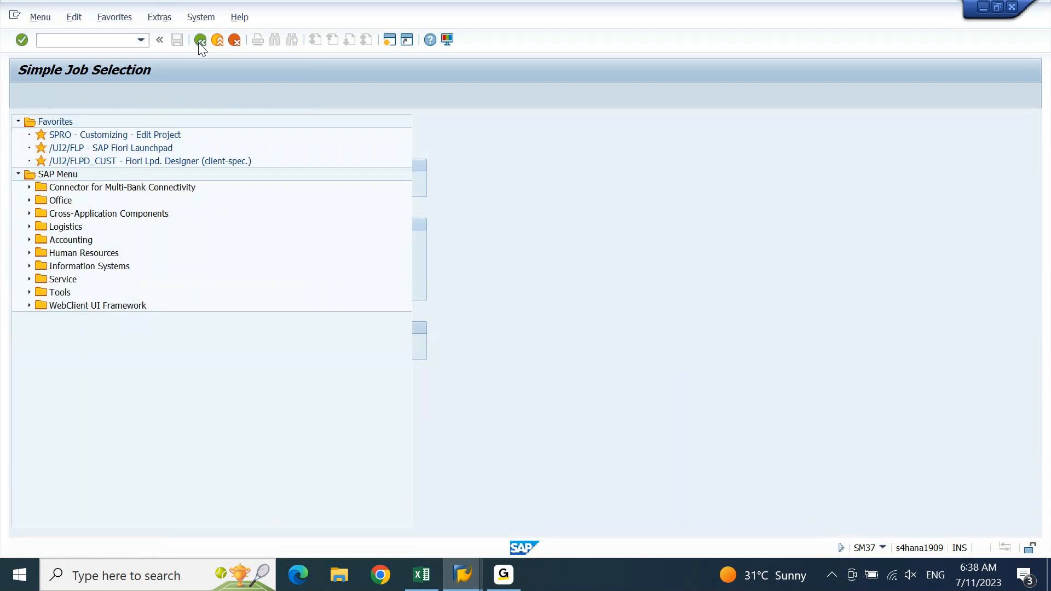
pyautogui.click(465, 576)
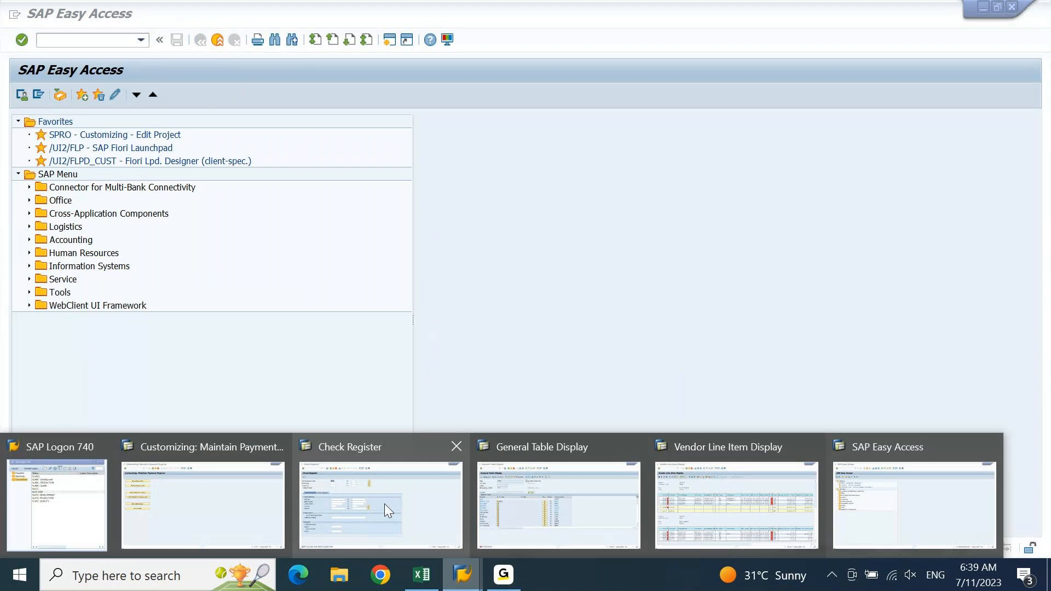
# Run the DEIN check register and review check 3000 for 10,000 INR and its payee
pyautogui.click(384, 504)
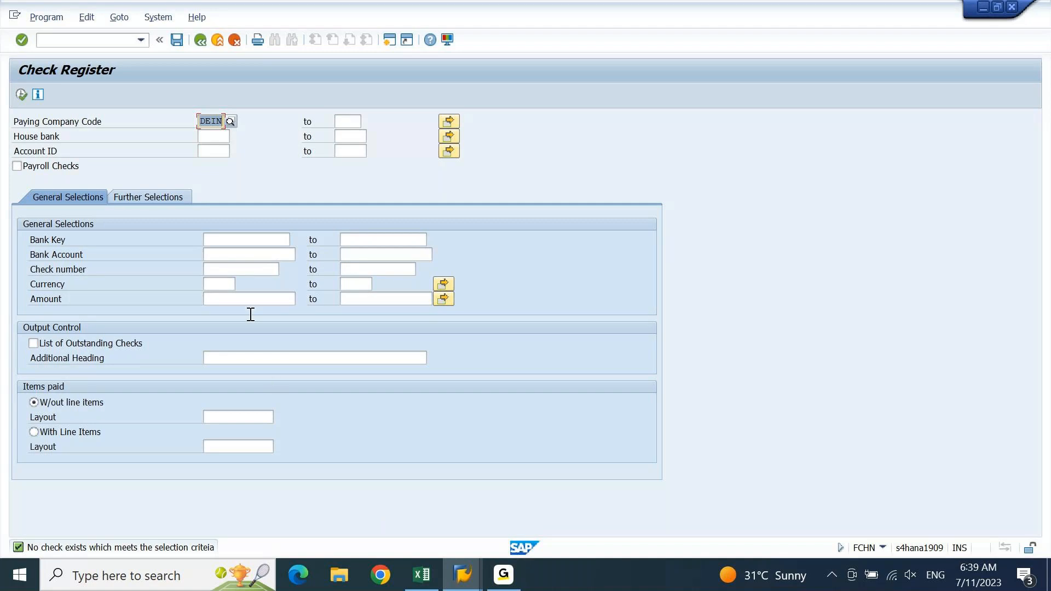
pyautogui.click(21, 95)
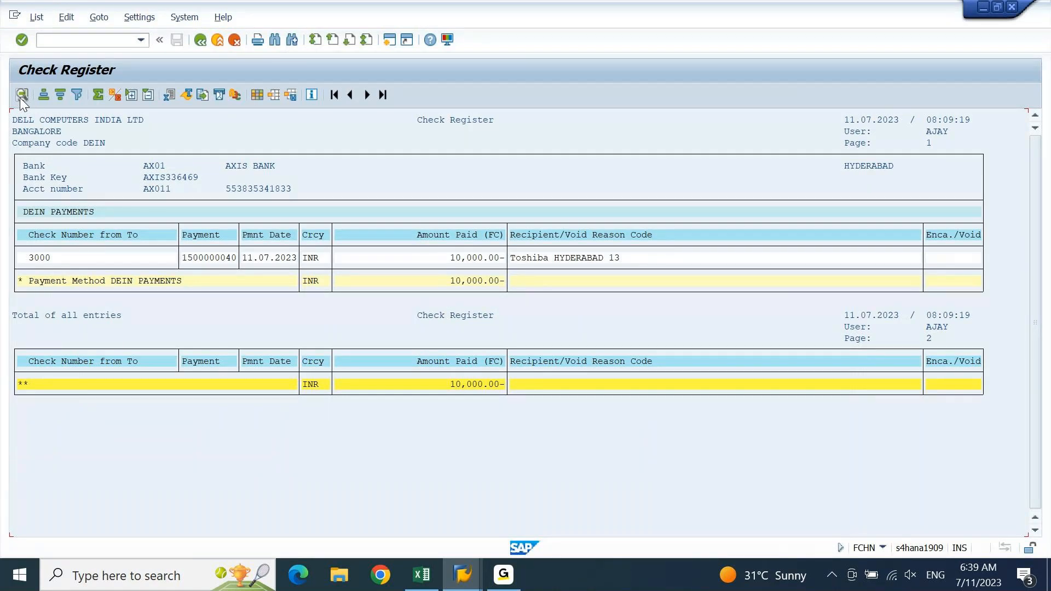
pyautogui.click(43, 262)
pyautogui.click(425, 257)
pyautogui.click(530, 262)
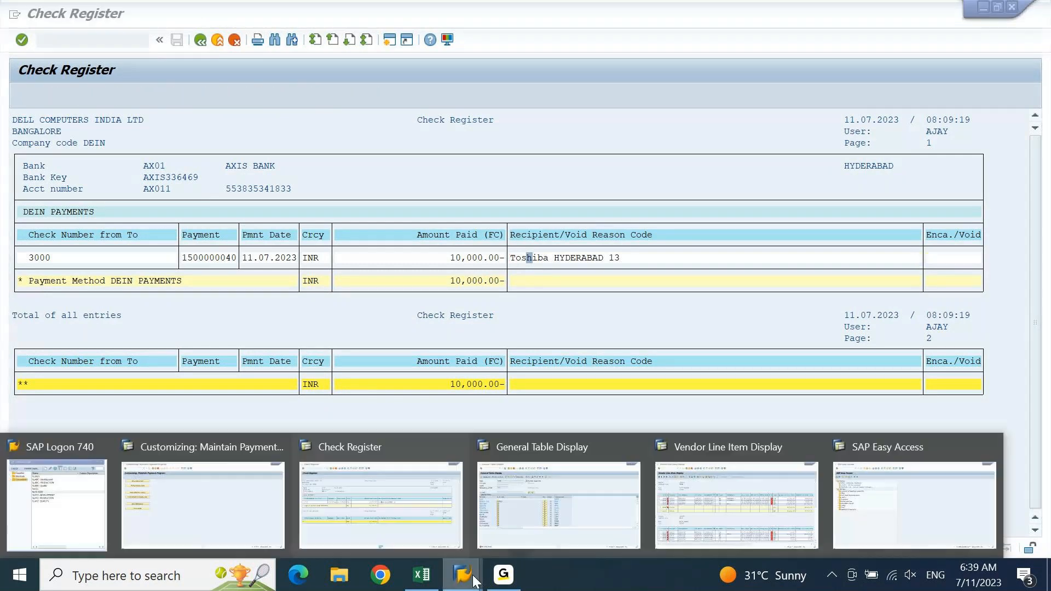
# Start the Check Lots transaction FCHI from SAP Easy Access
pyautogui.click(911, 505)
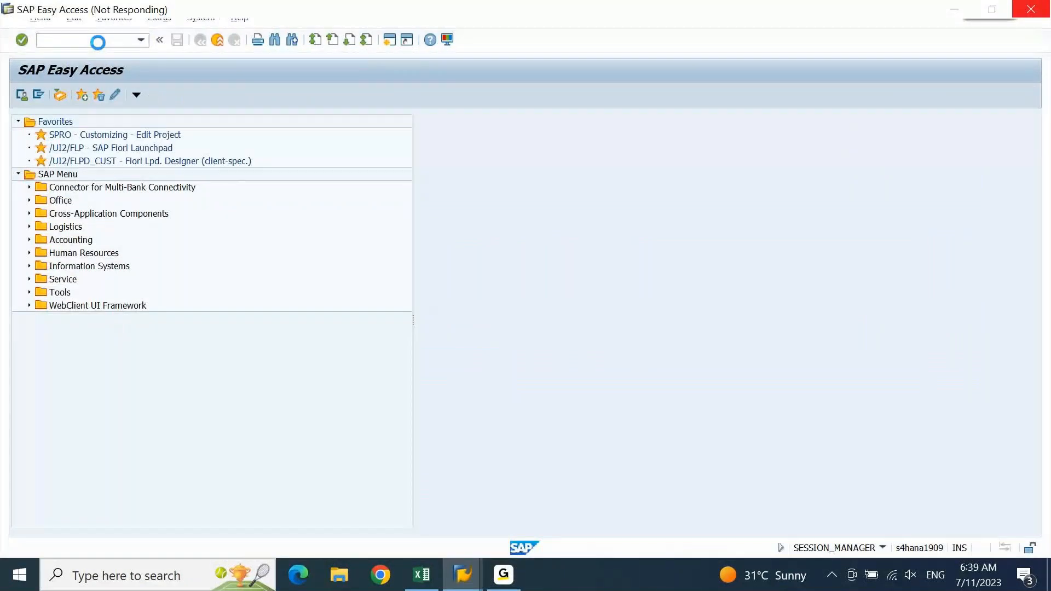
pyautogui.click(100, 41)
pyautogui.write('FCHI')
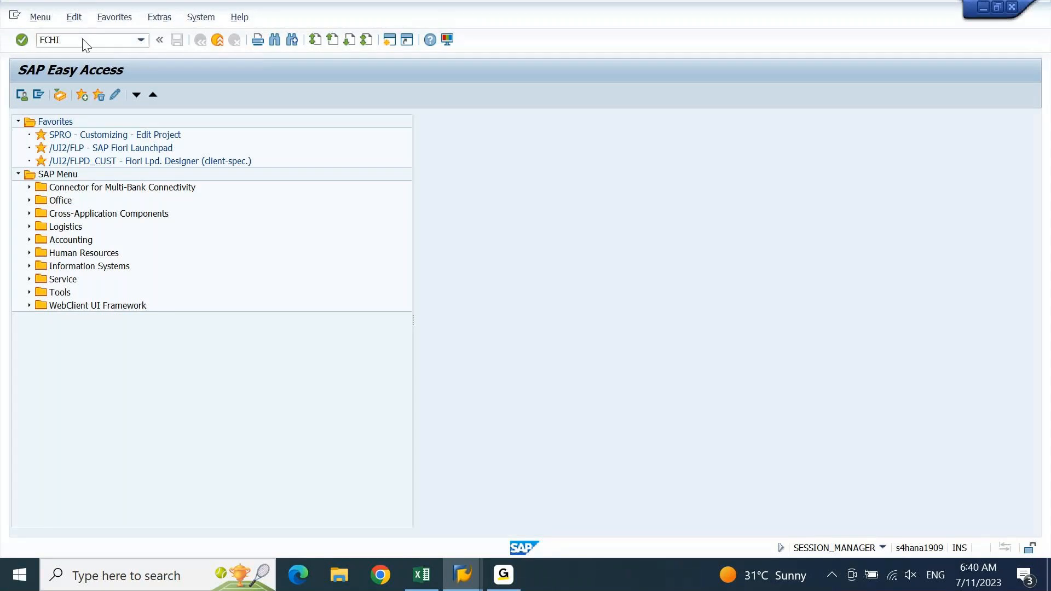
pyautogui.press('Return')
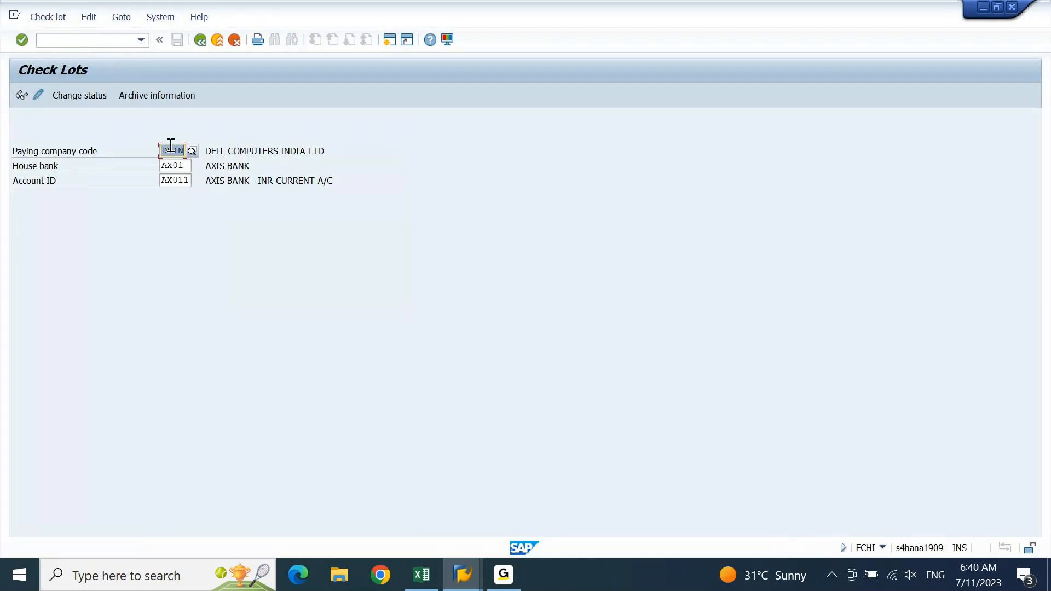
# Display the check lots for DEIN, AX01 and AX011, and inspect lot 3's number status 3000
pyautogui.click(21, 96)
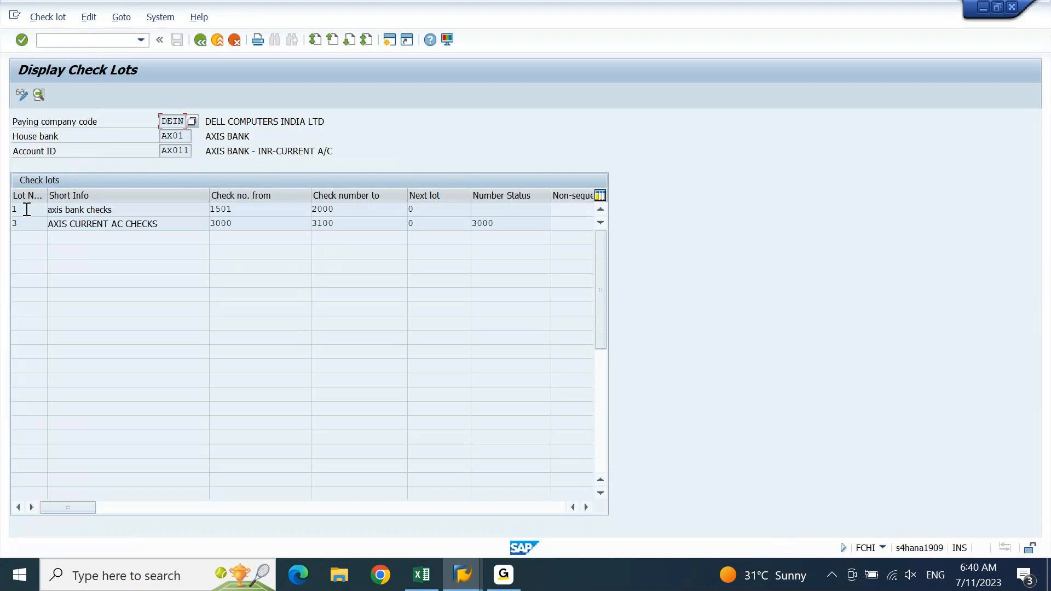
pyautogui.moveTo(502, 223); pyautogui.dragTo(459, 245)
pyautogui.click(515, 221)
pyautogui.click(461, 582)
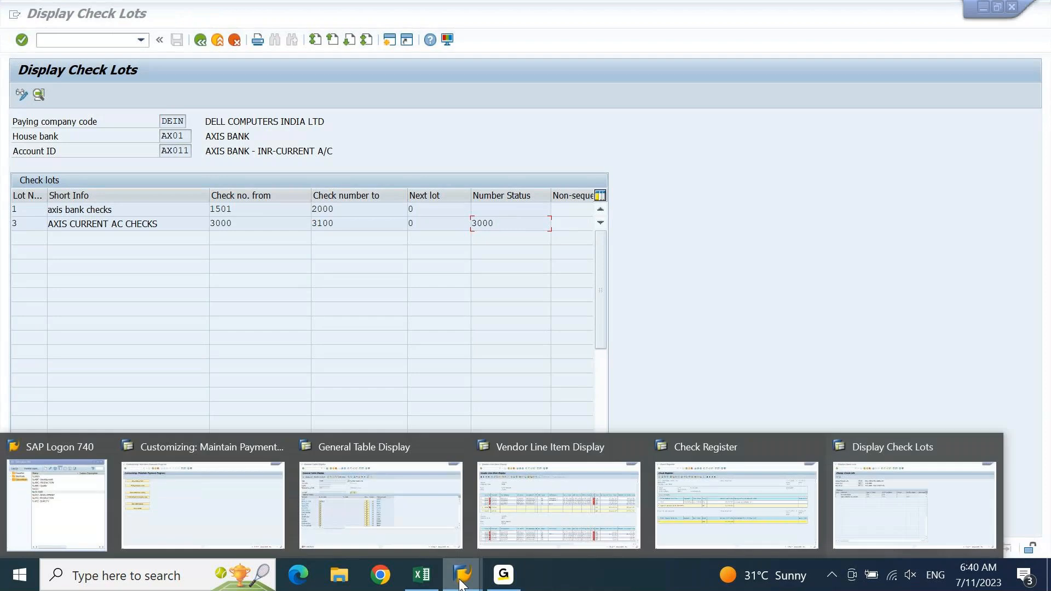
pyautogui.click(357, 537)
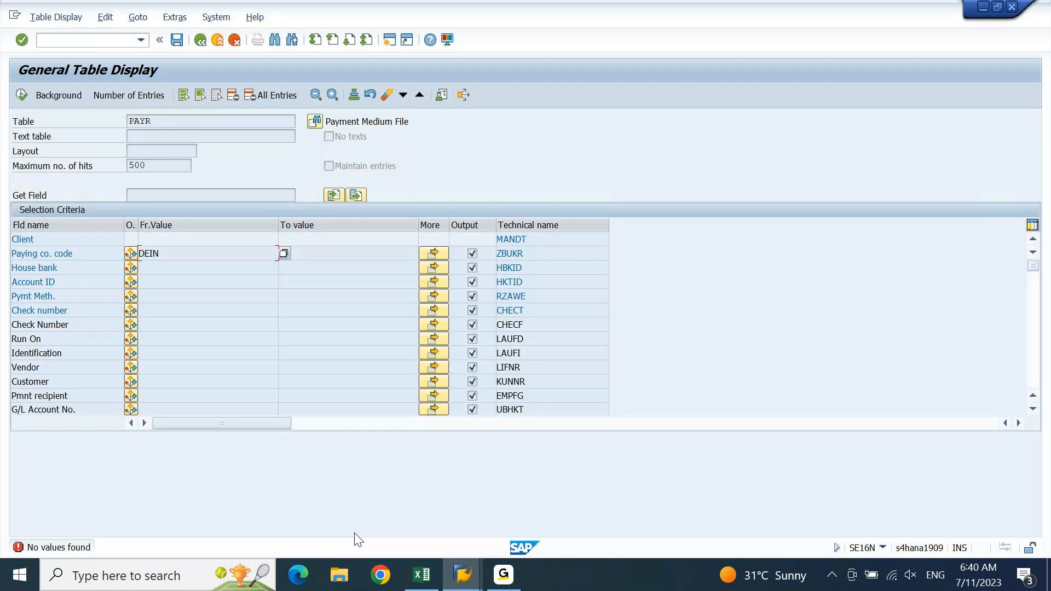
pyautogui.click(355, 534)
pyautogui.click(24, 96)
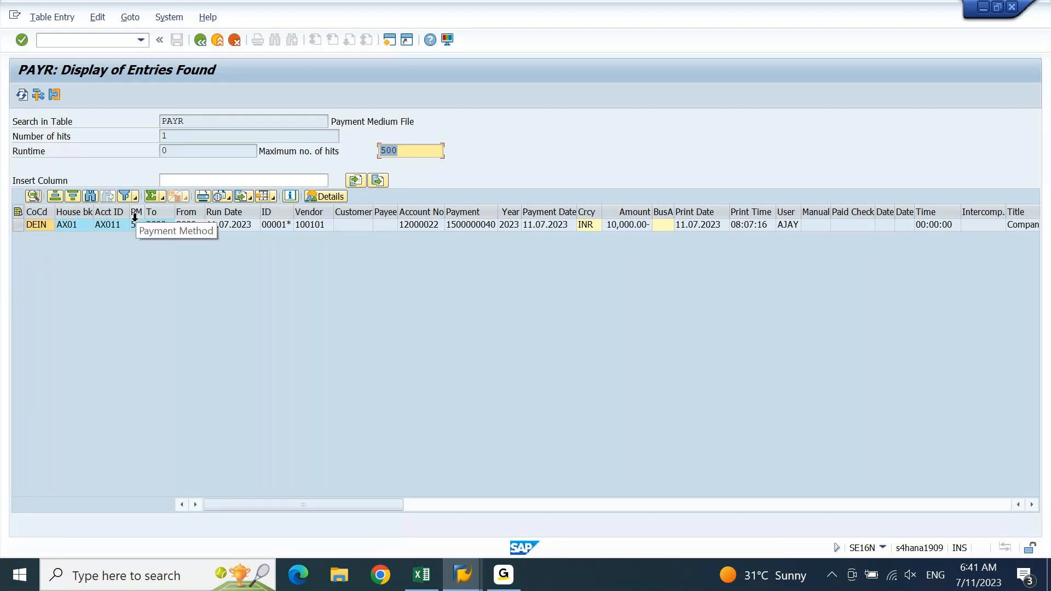
pyautogui.click(240, 225)
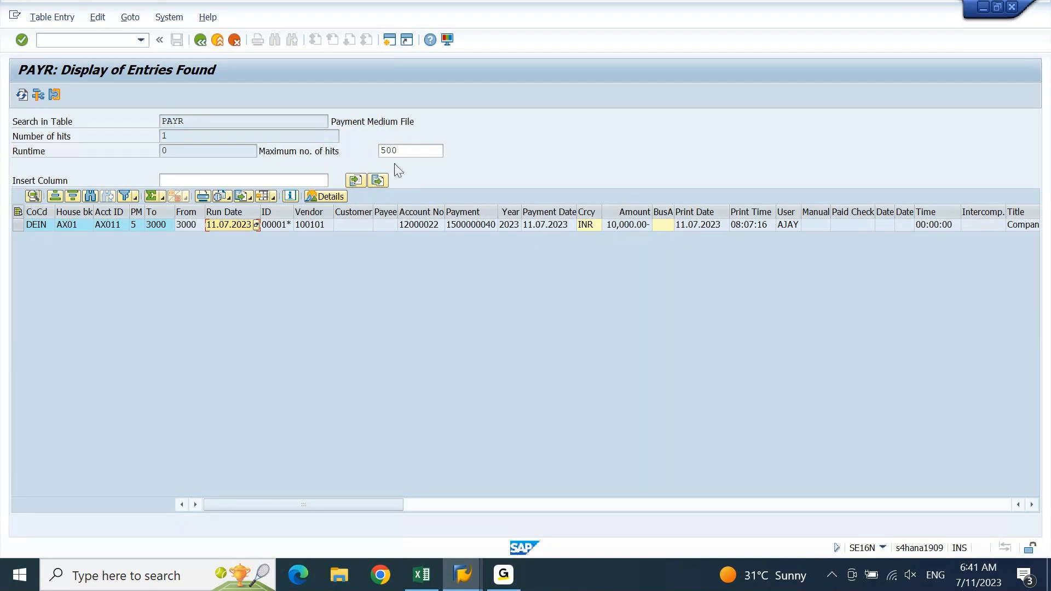
pyautogui.doubleClick(175, 129)
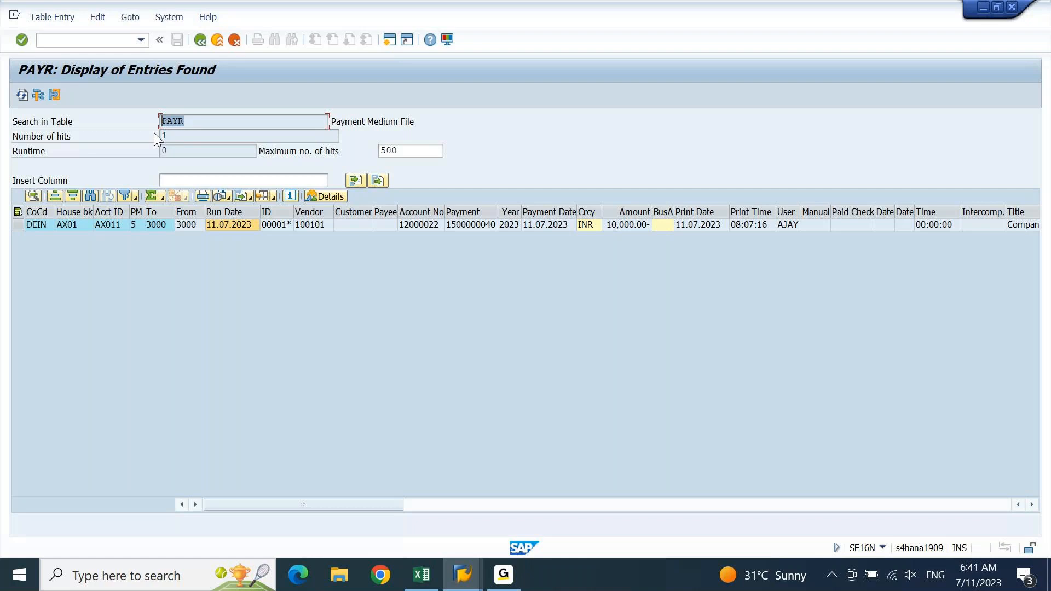
pyautogui.click(249, 224)
pyautogui.moveTo(254, 209); pyautogui.dragTo(276, 208)
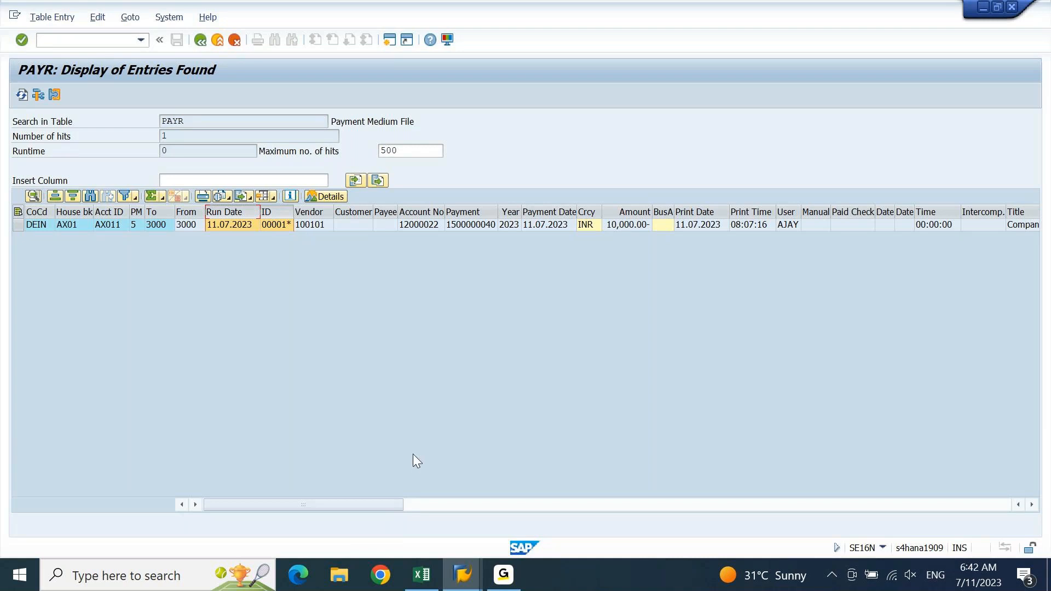
pyautogui.click(462, 579)
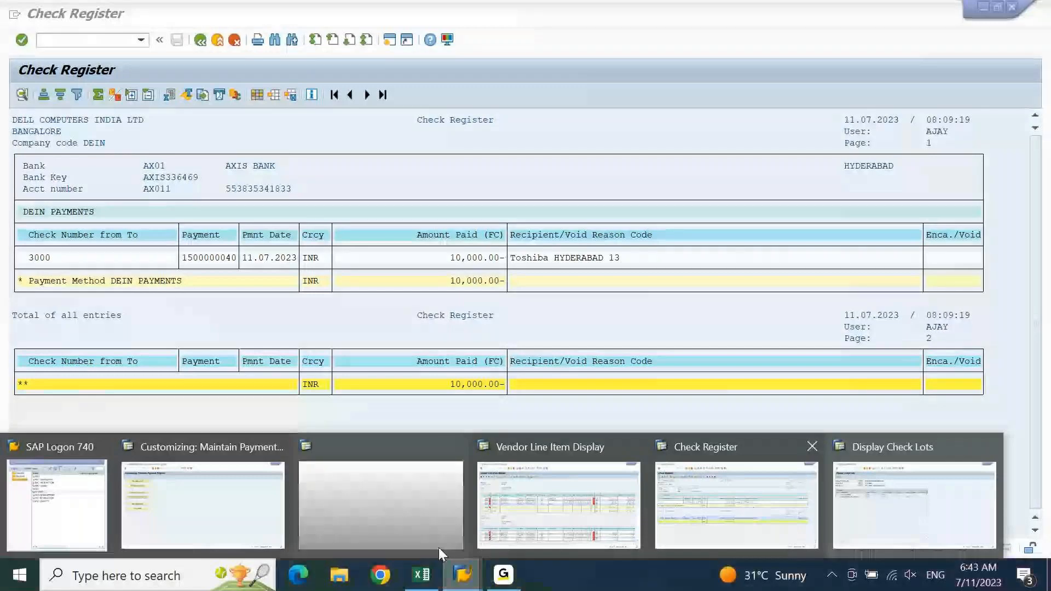
pyautogui.click(439, 545)
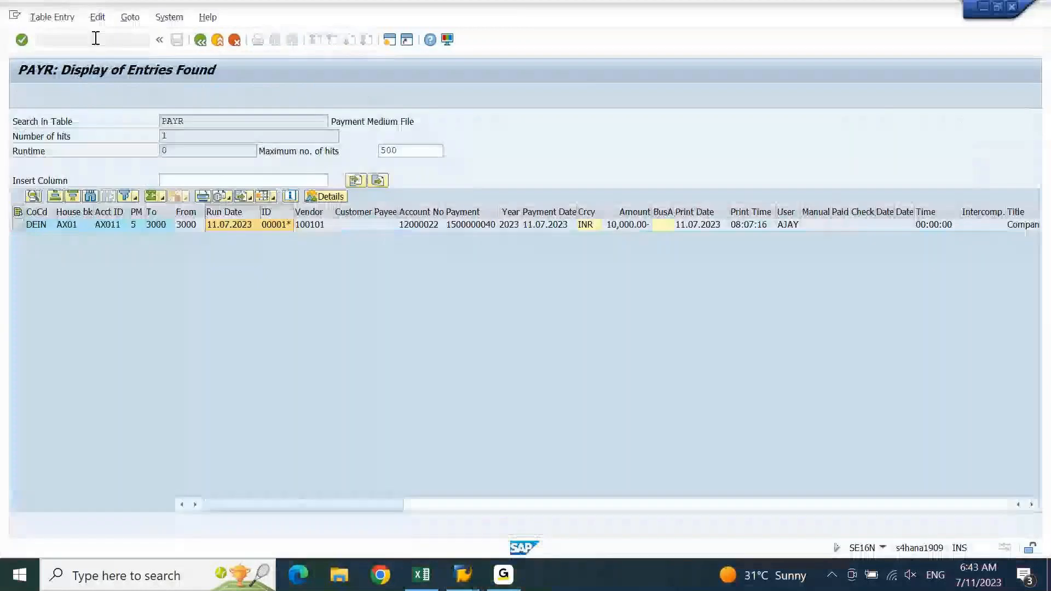
# Open SP01 with /NSP01, clear the spool number filter, and list all spool requests
pyautogui.click(95, 38)
pyautogui.write('/N')
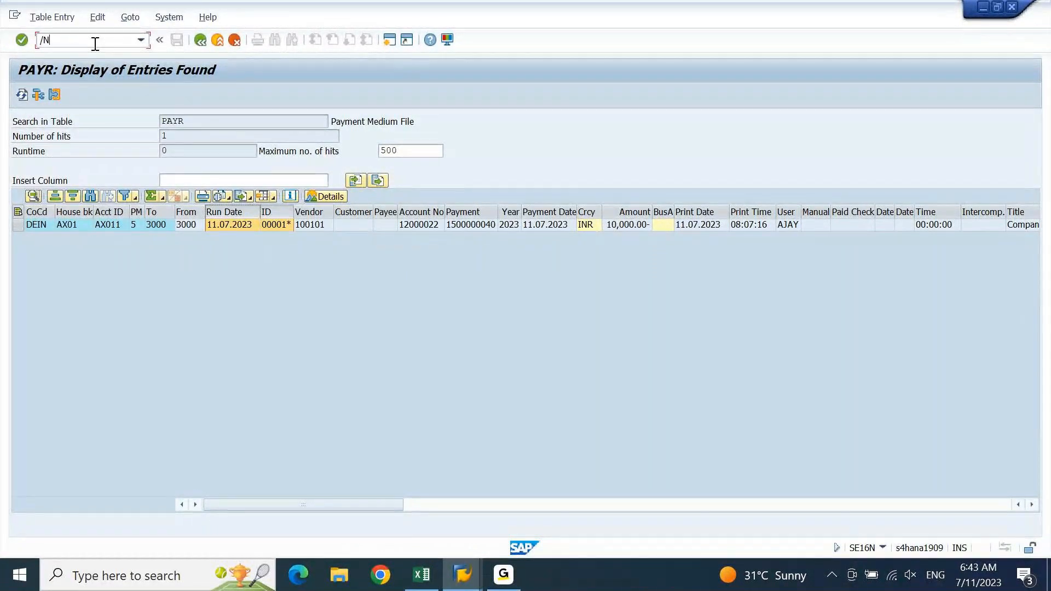
pyautogui.write('SP01')
pyautogui.press('Return')
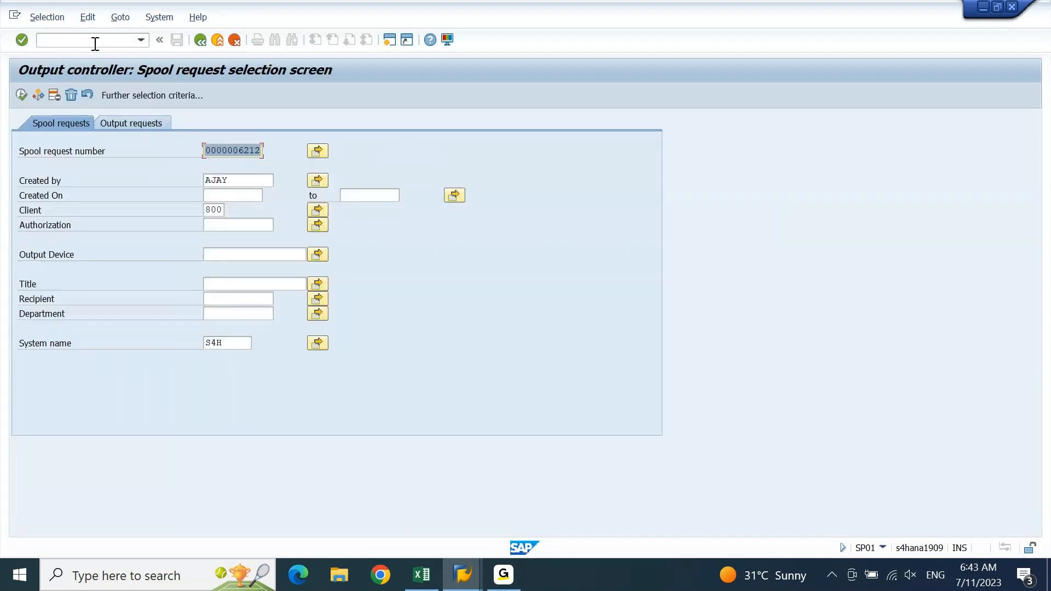
pyautogui.press('Delete')
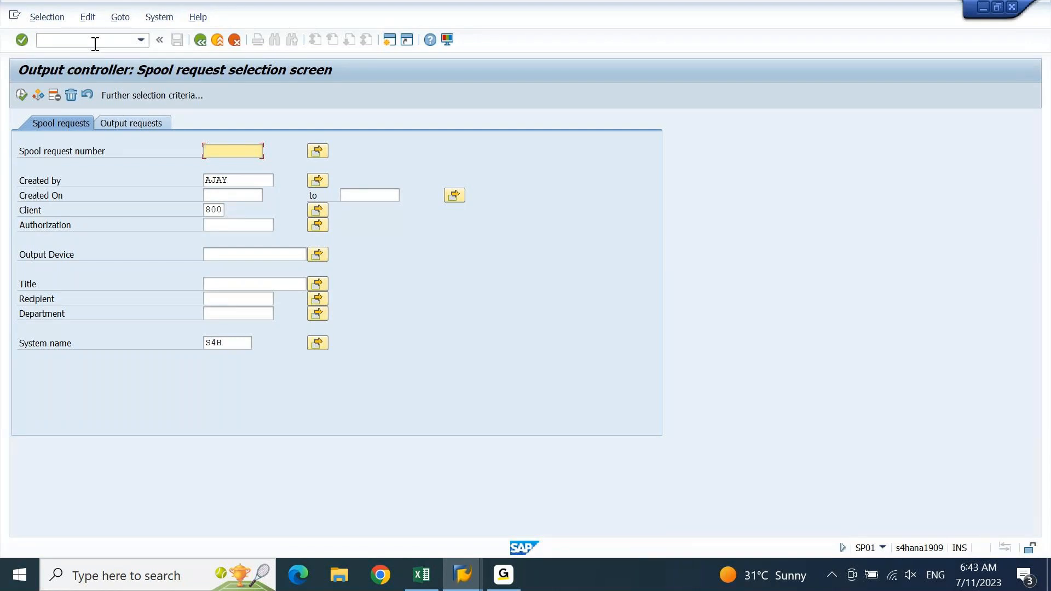
pyautogui.press('F8')
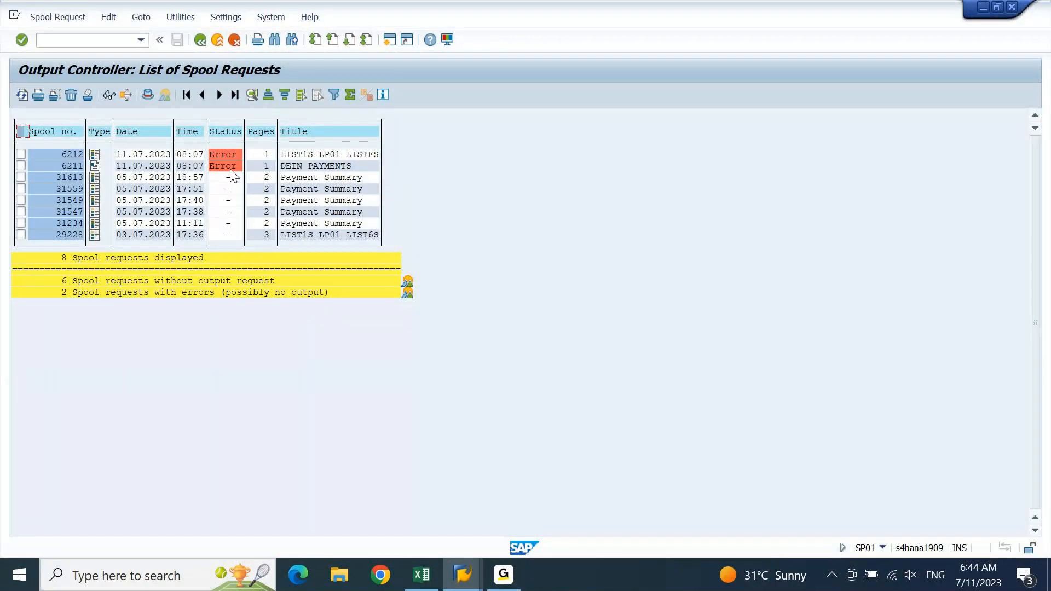
# Select spool 6211 (DEIN PAYMENTS) and display its check letter contents
pyautogui.click(343, 166)
pyautogui.click(21, 166)
pyautogui.click(106, 96)
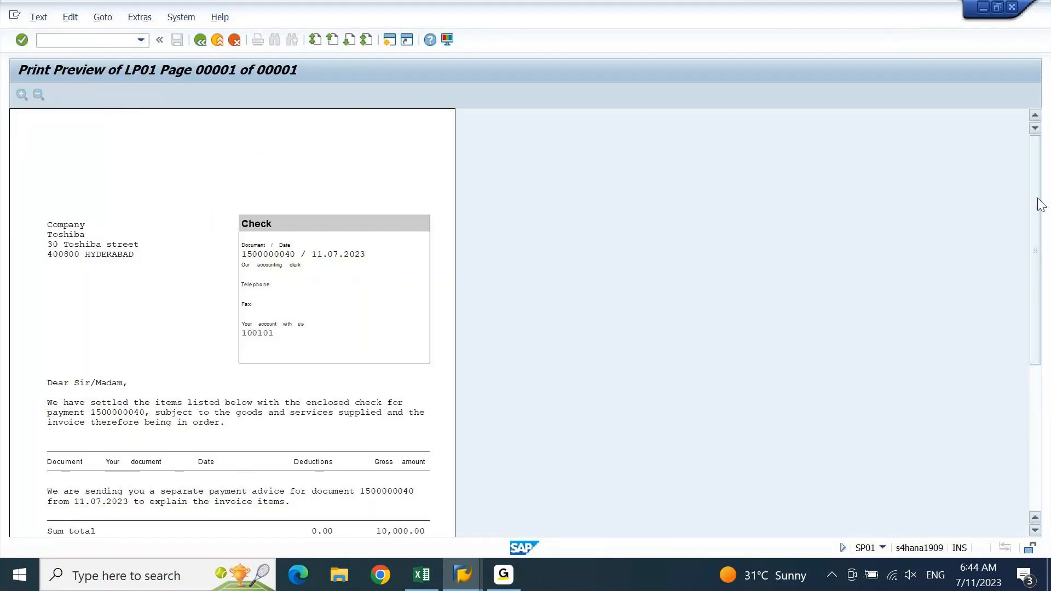
pyautogui.moveTo(1040, 204); pyautogui.dragTo(1045, 235)
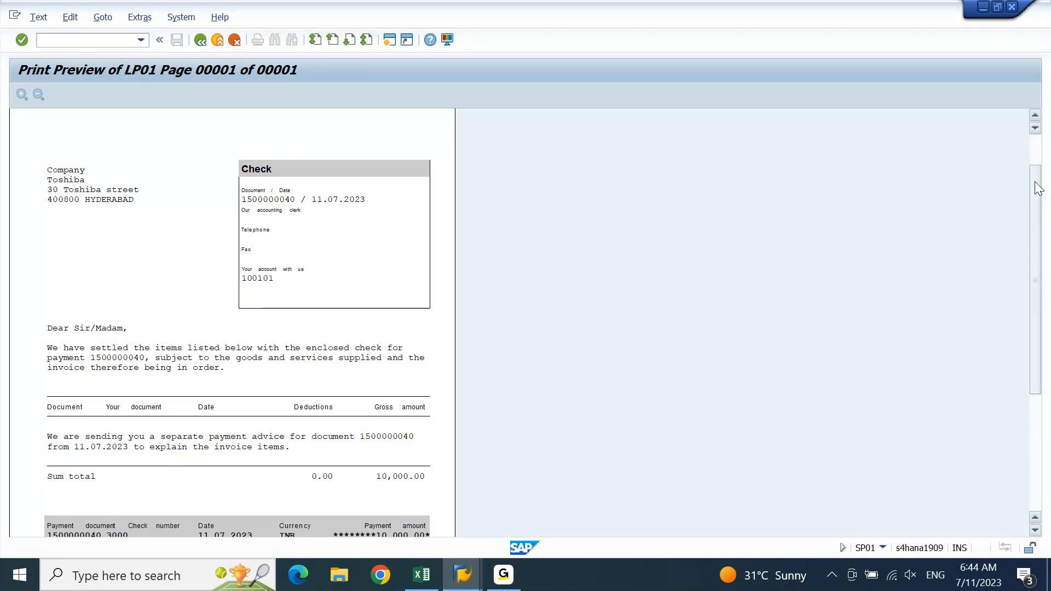
pyautogui.moveTo(1038, 189); pyautogui.dragTo(1041, 275)
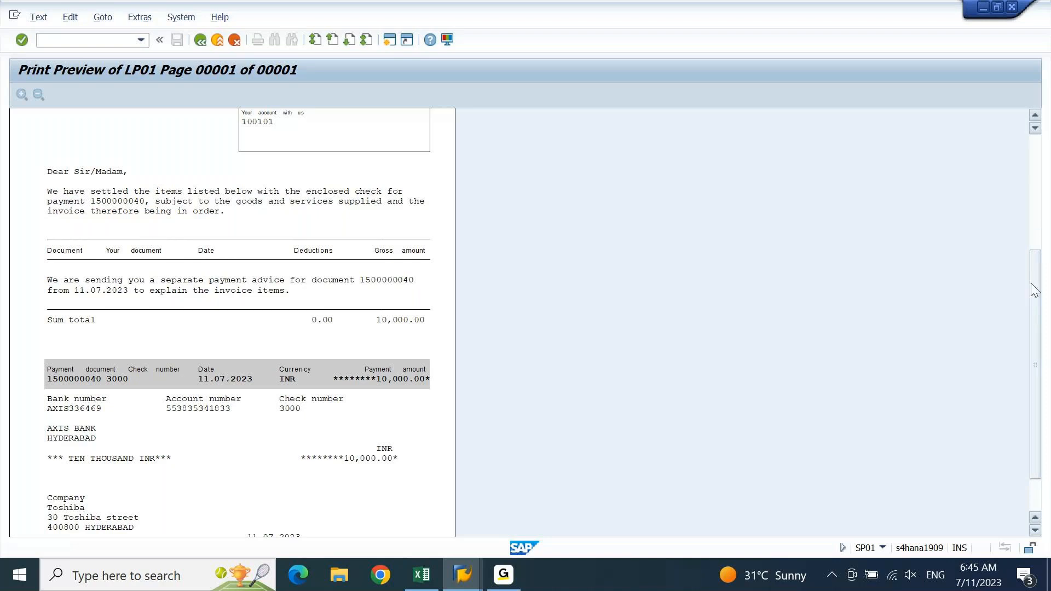
pyautogui.moveTo(1035, 290); pyautogui.dragTo(1037, 227)
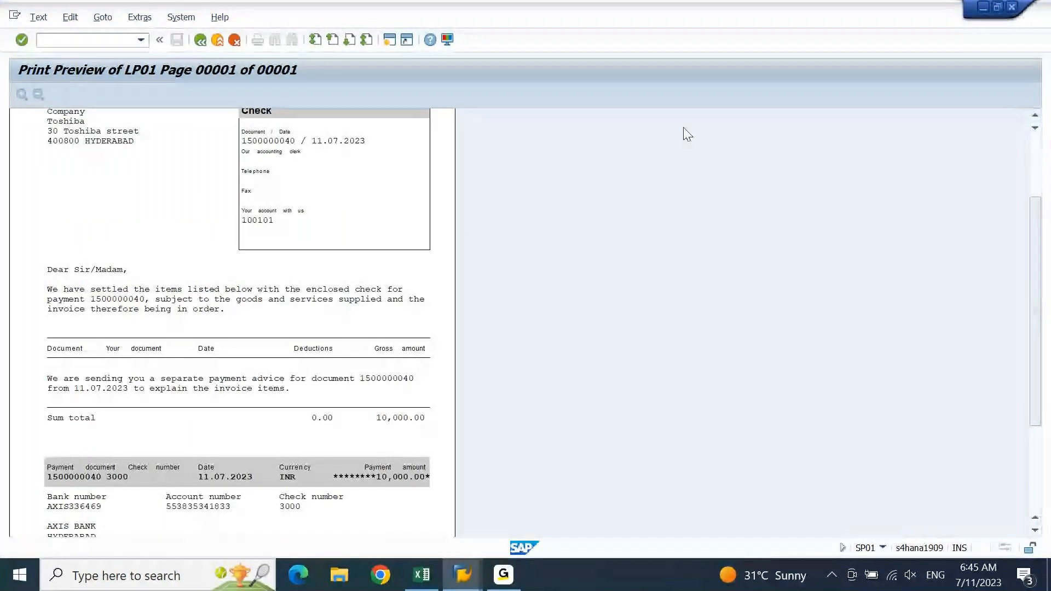
# Review spool request 6212's error log, which reports element 510-5 missing
pyautogui.click(201, 40)
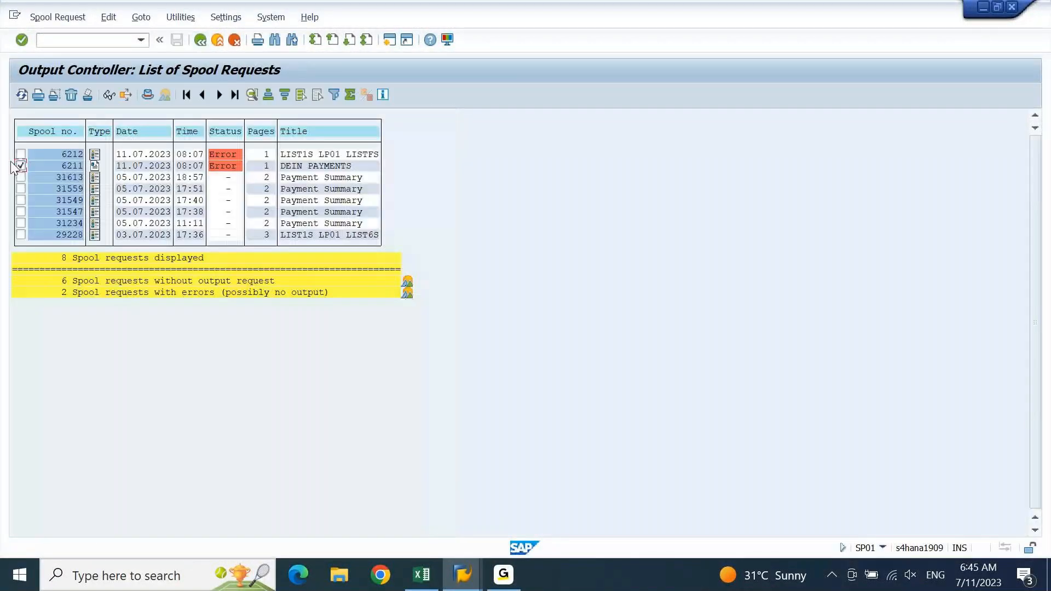
pyautogui.click(20, 166)
pyautogui.click(21, 154)
pyautogui.click(112, 95)
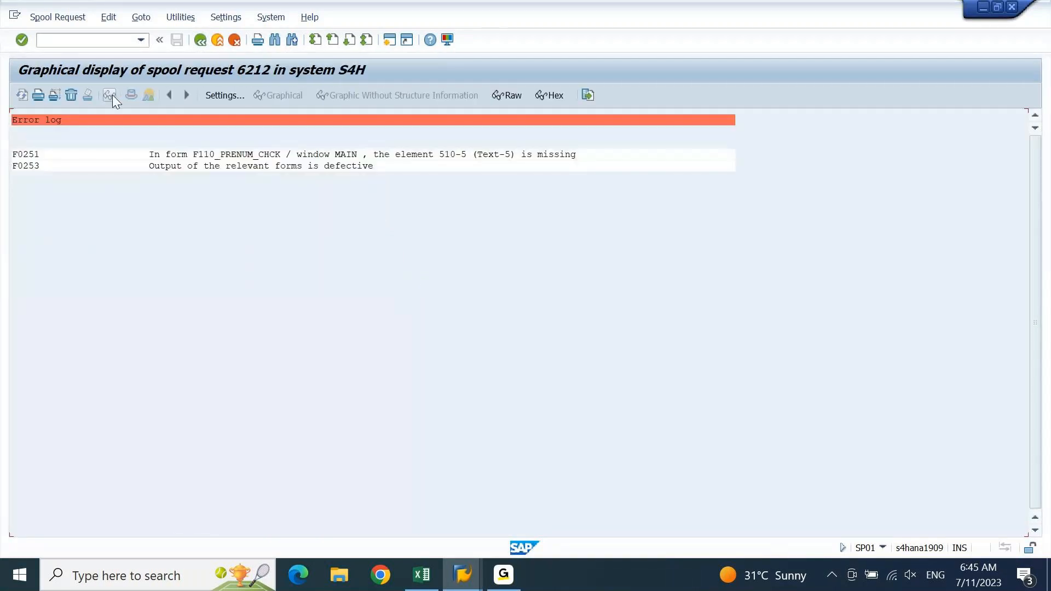
pyautogui.click(200, 40)
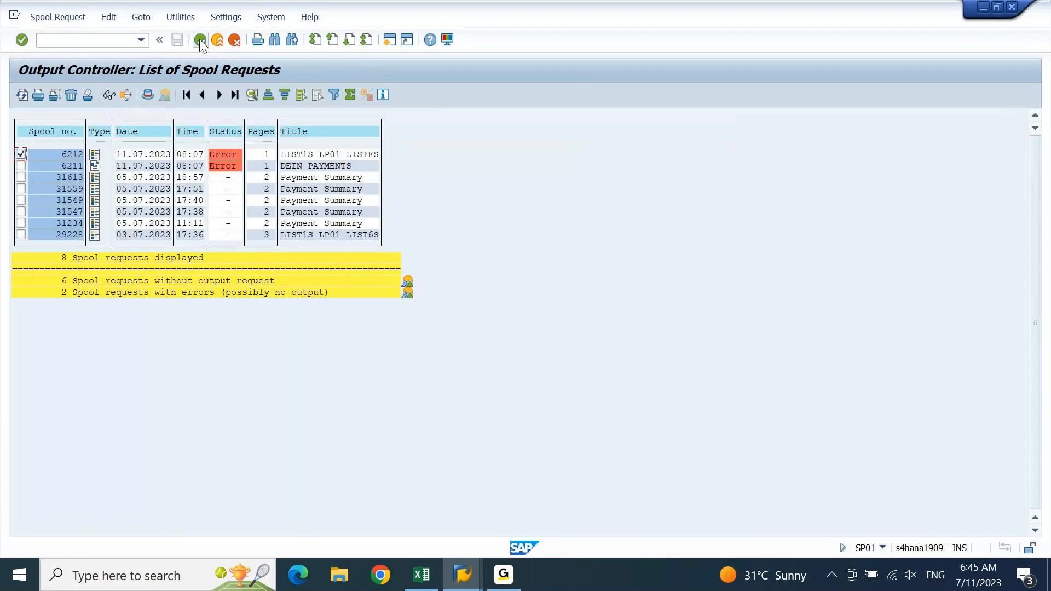
pyautogui.click(21, 154)
pyautogui.click(21, 154)
pyautogui.click(108, 96)
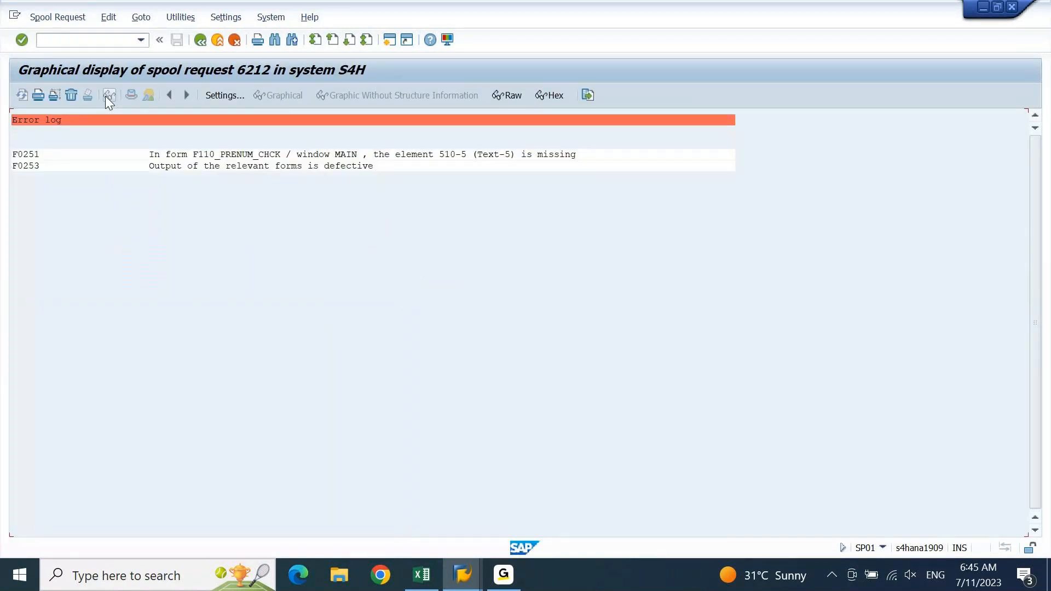
pyautogui.click(201, 41)
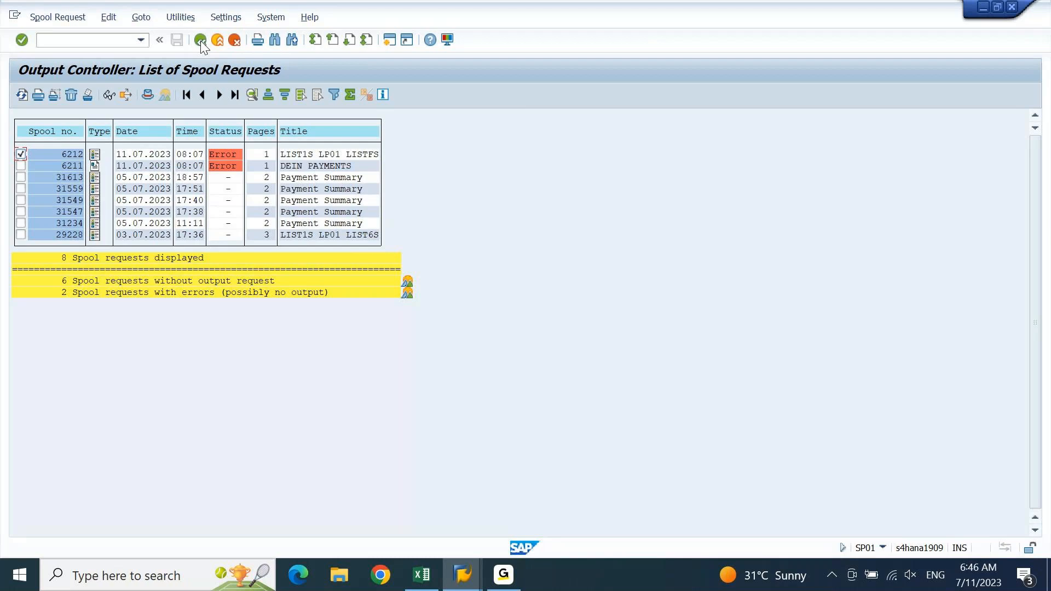
pyautogui.click(21, 155)
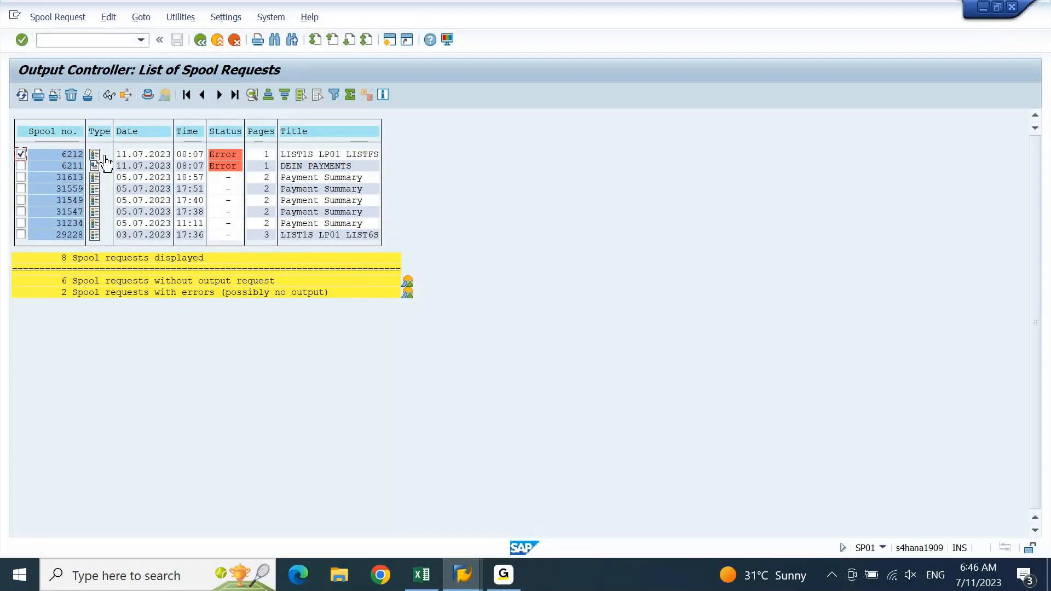
pyautogui.click(22, 166)
pyautogui.click(107, 94)
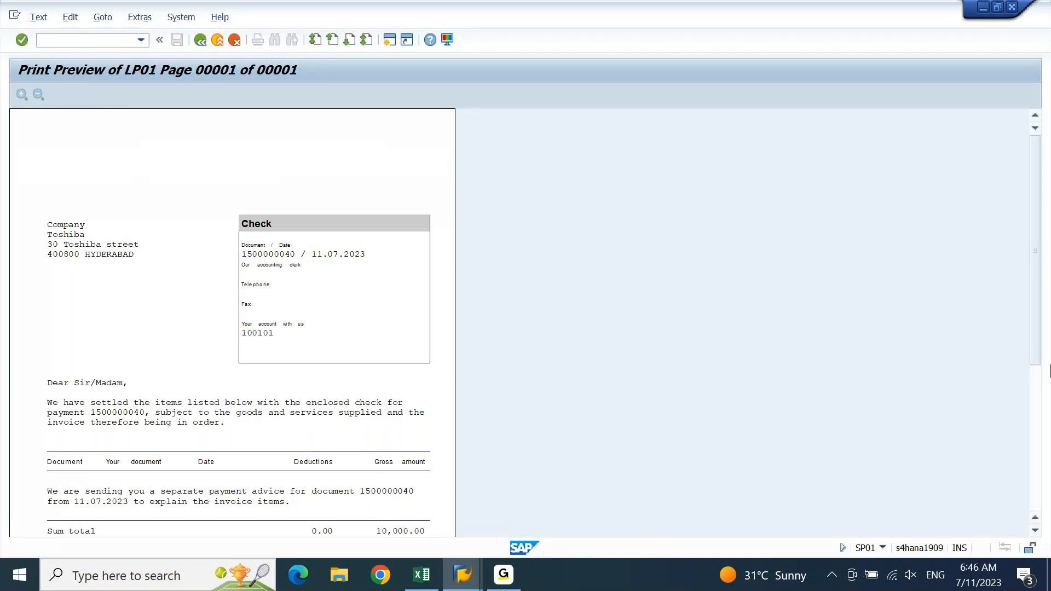
# View the check amount at the bottom of the preview, then return to the eight-request spool list
pyautogui.click(1038, 390)
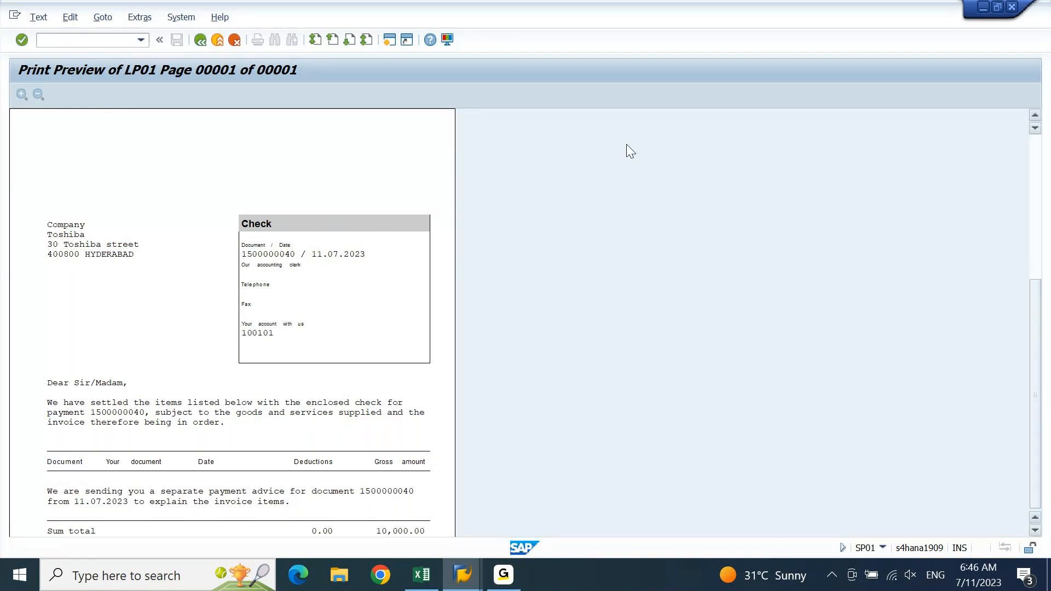
pyautogui.click(203, 42)
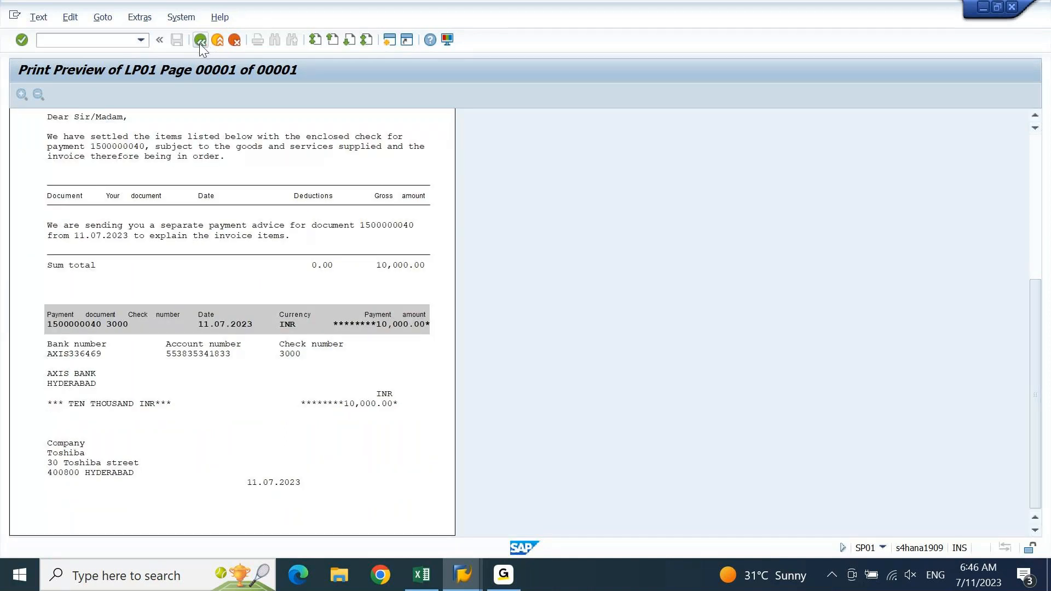
pyautogui.click(199, 43)
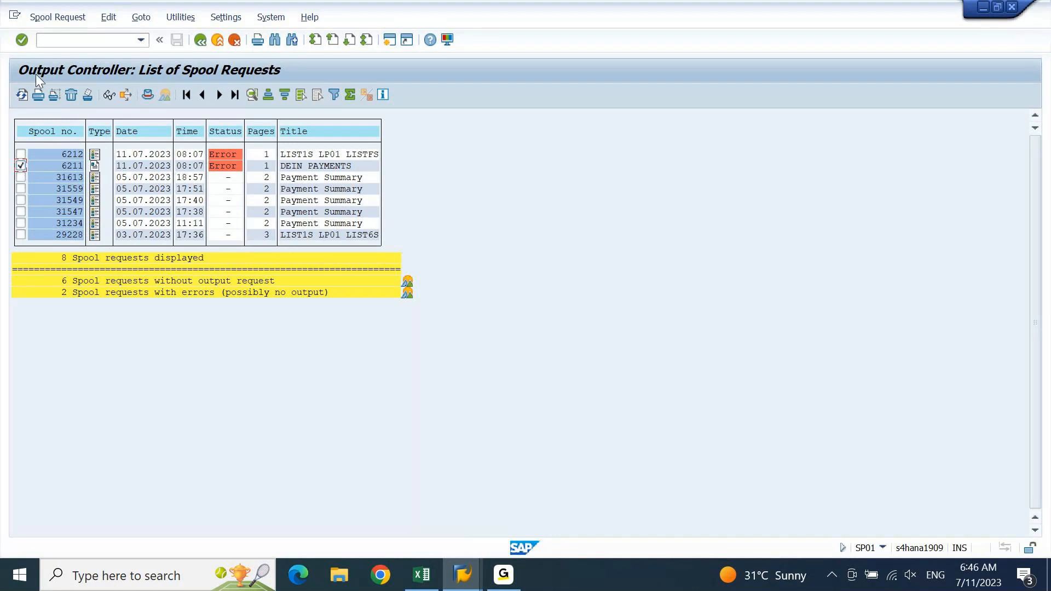
# Export spool request 6211 as PDF file SPOOL_6211 to the Desktop
pyautogui.click(70, 22)
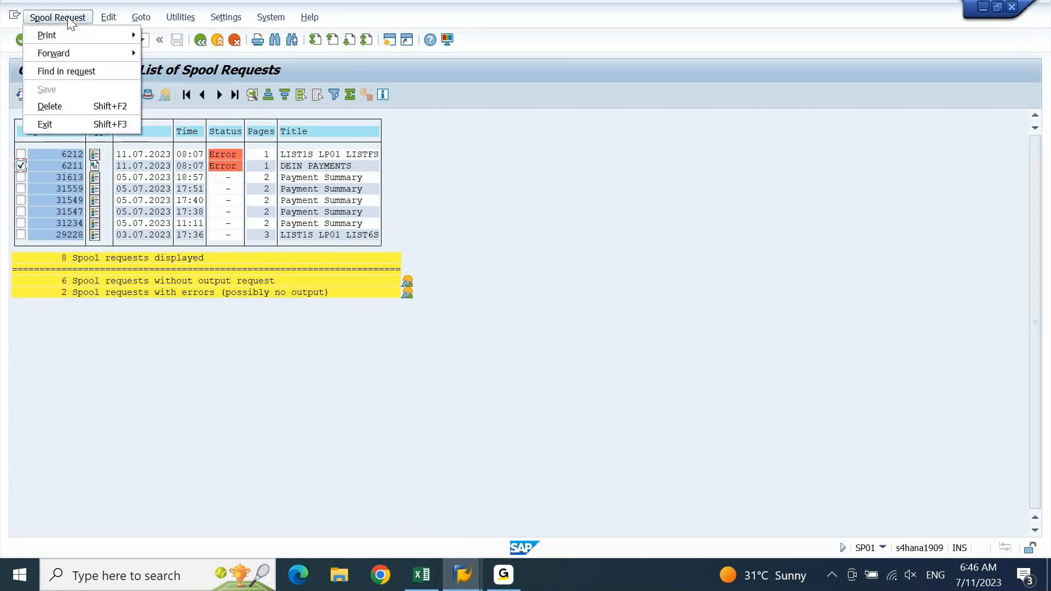
pyautogui.moveTo(72, 55)
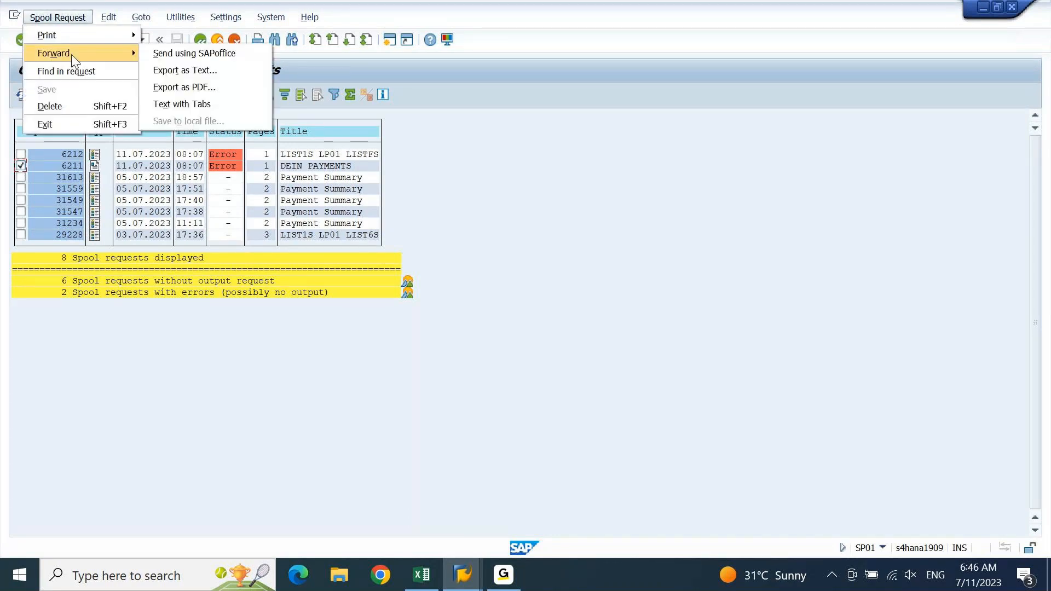
pyautogui.click(236, 91)
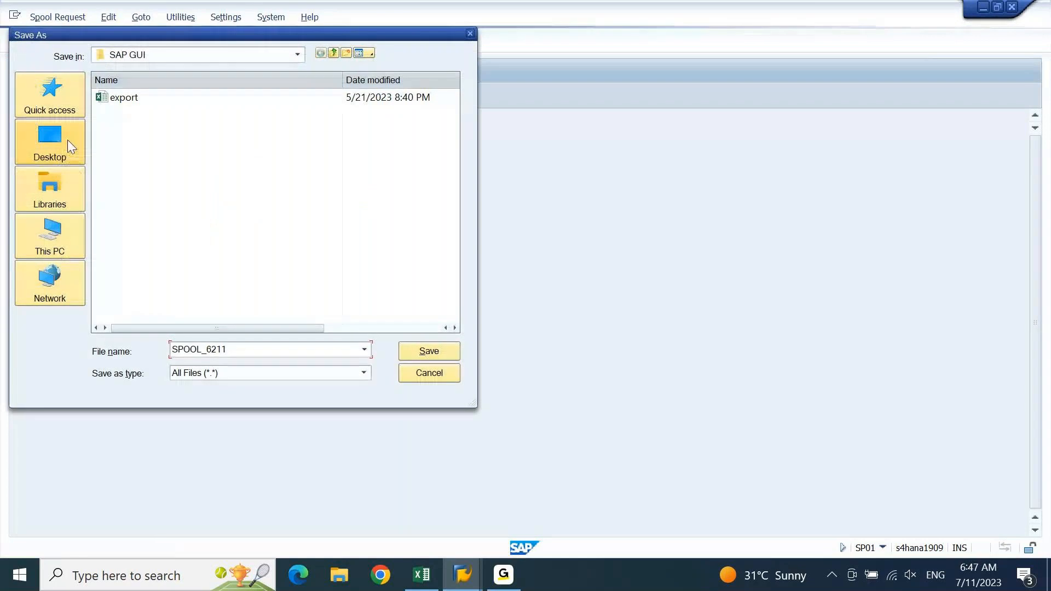
pyautogui.click(58, 140)
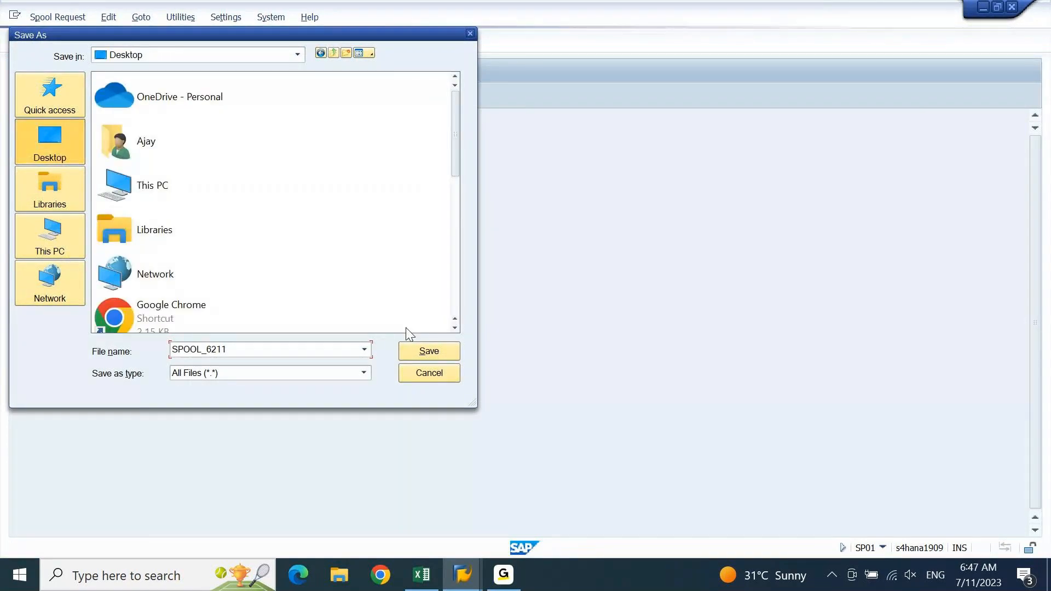
pyautogui.click(429, 352)
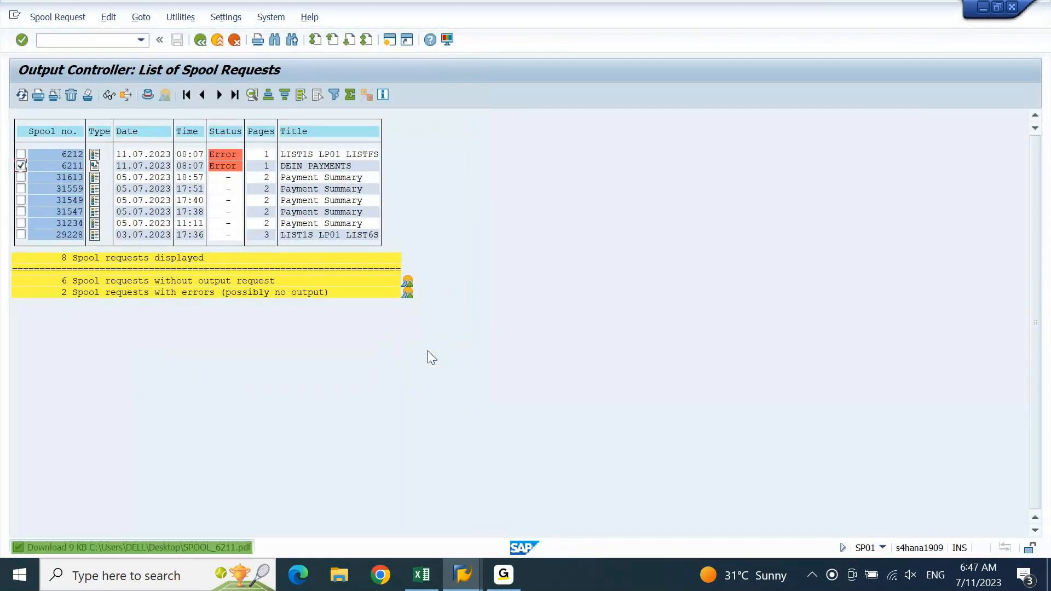
# Open SPOOL_6211.pdf from the desktop in Edge and scroll through the check
pyautogui.press('super+d')
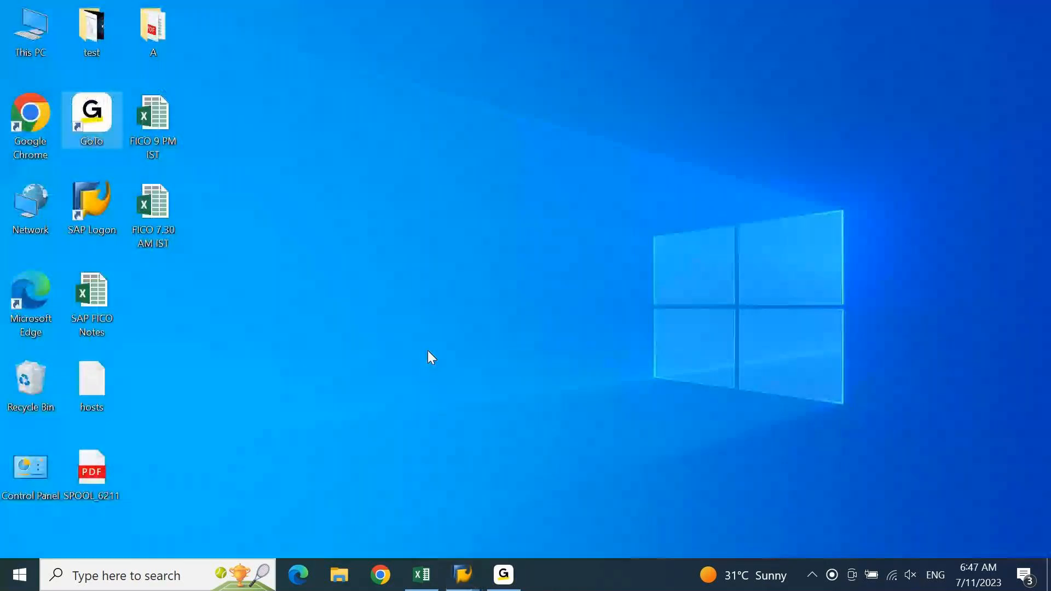
pyautogui.doubleClick(91, 481)
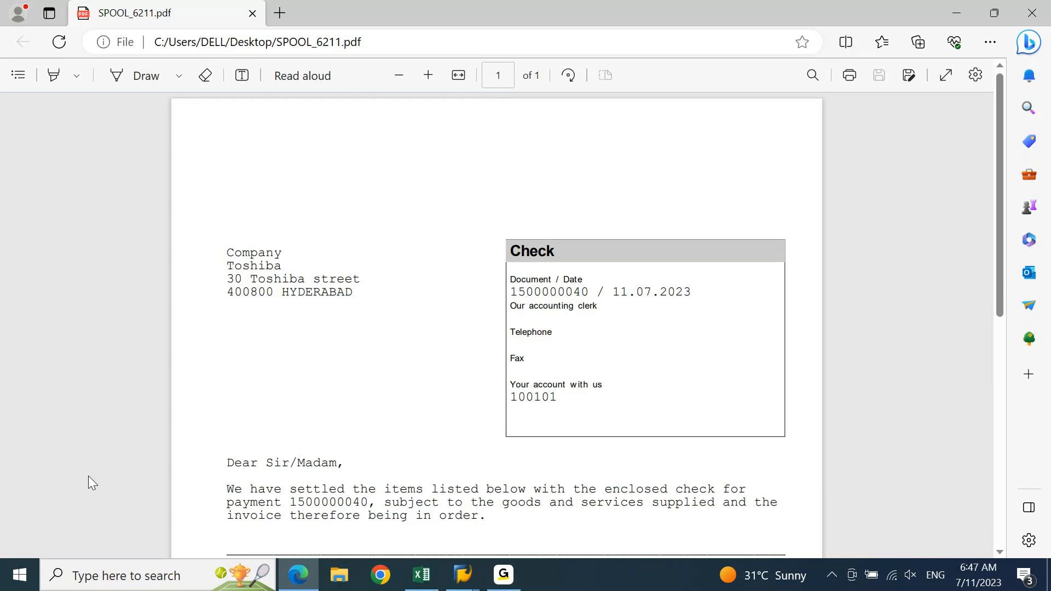
pyautogui.moveTo(1003, 250)
pyautogui.mouseDown()
pyautogui.moveTo(1023, 486)
pyautogui.moveTo(1008, 270)
pyautogui.mouseUp()
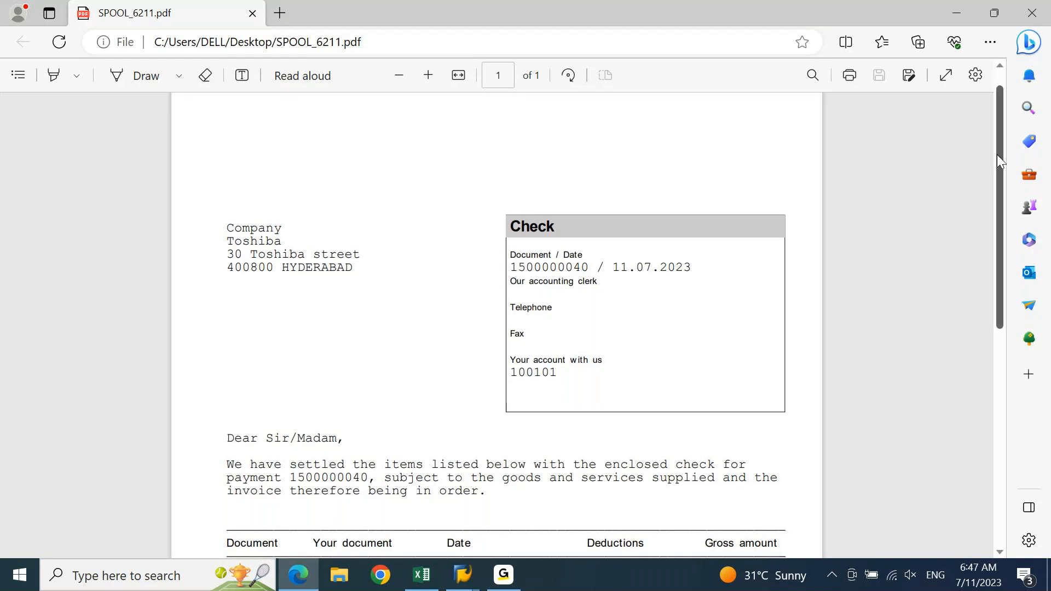
pyautogui.moveTo(997, 155); pyautogui.dragTo(1050, 272)
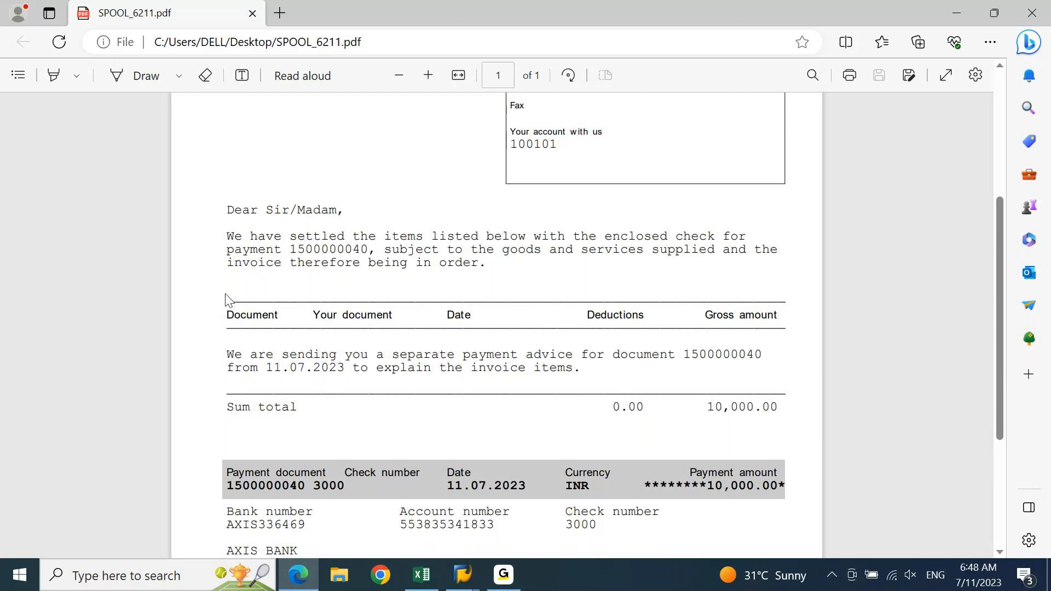
# Highlight the Document-to-Gross-amount header row and the Your document column heading
pyautogui.moveTo(289, 321); pyautogui.dragTo(230, 325)
pyautogui.click(230, 325)
pyautogui.moveTo(313, 316); pyautogui.dragTo(392, 322)
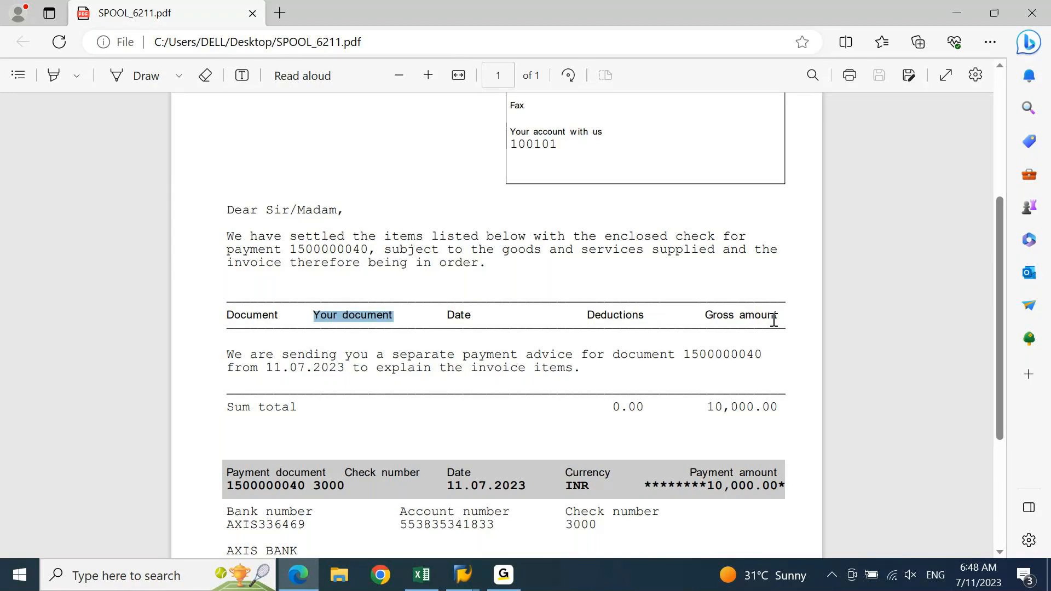
pyautogui.moveTo(1003, 240); pyautogui.dragTo(1038, 34)
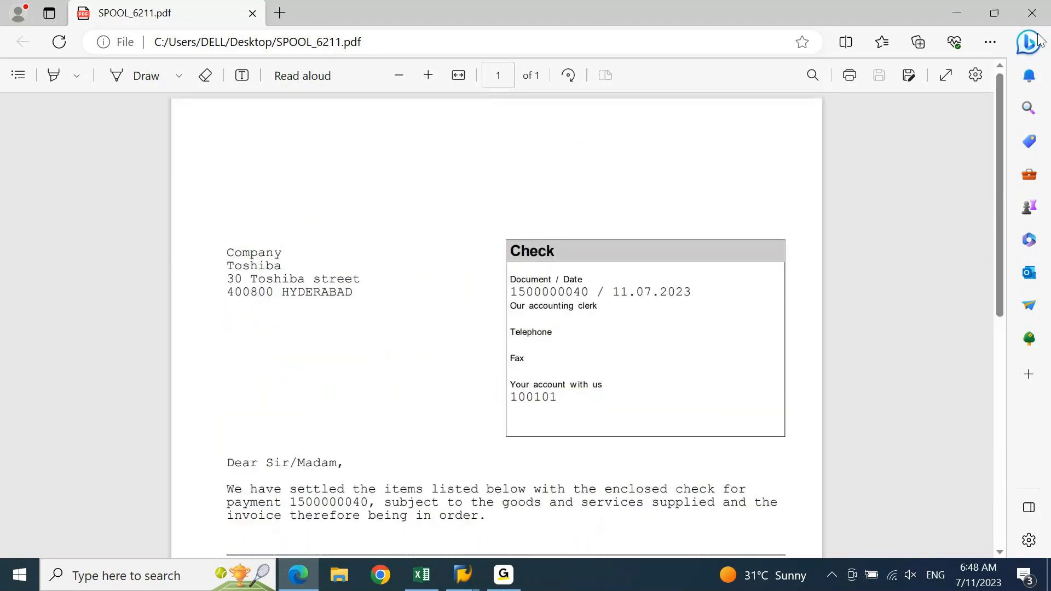
# Close the PDF in Edge and bring the SAP spool request list back to the front
pyautogui.click(1032, 12)
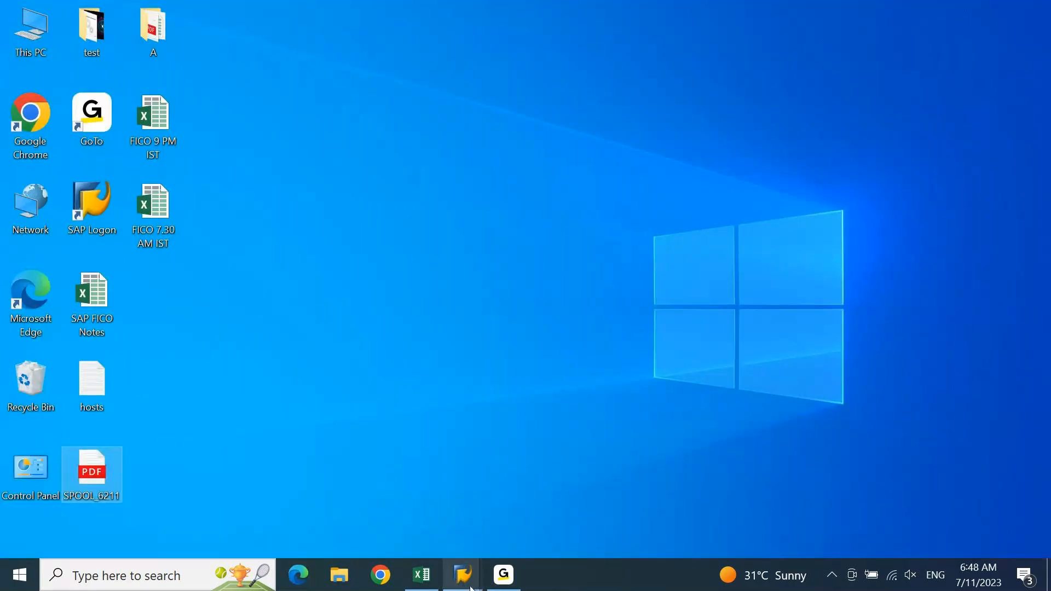
pyautogui.moveTo(470, 589)
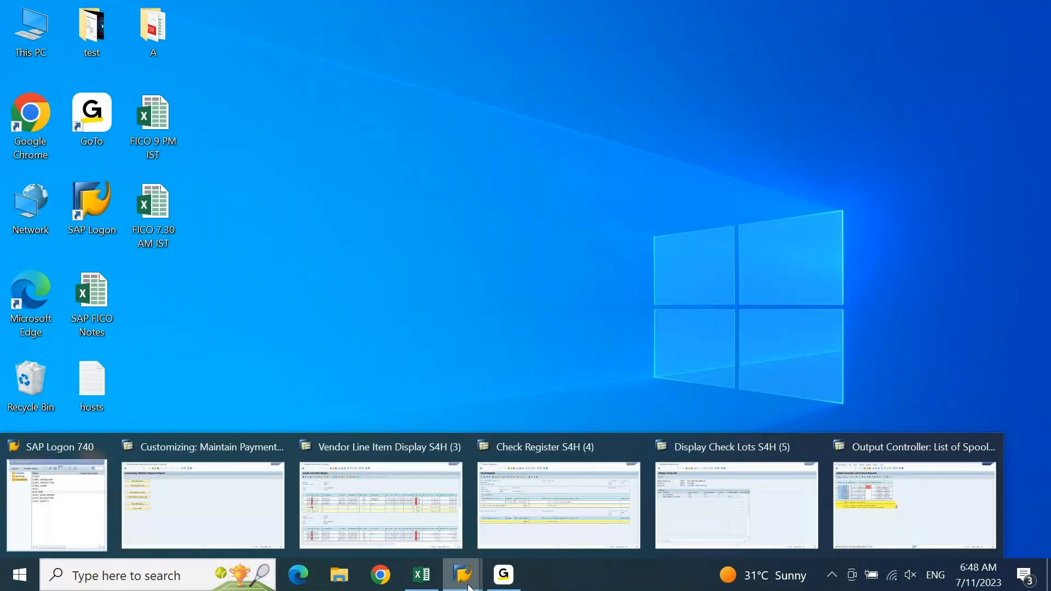
pyautogui.click(898, 510)
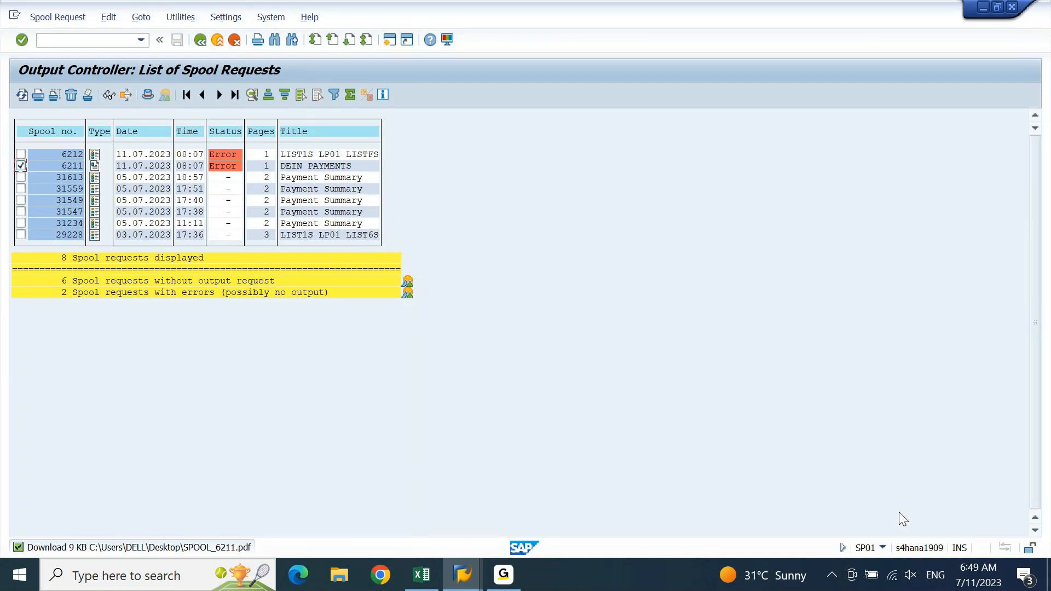
pyautogui.click(462, 572)
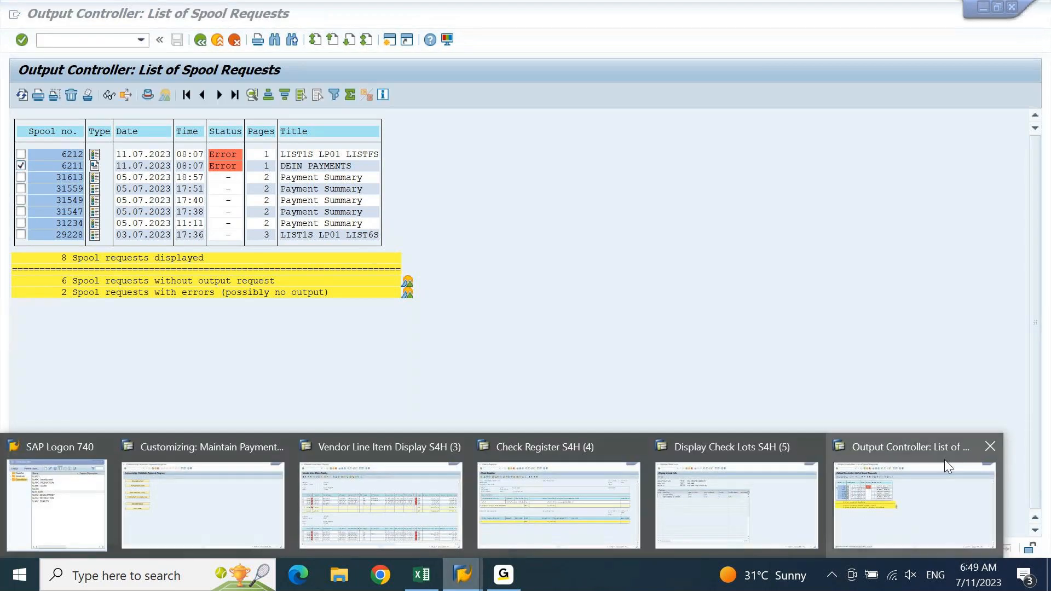
# Close the spool list window and bring the FBL1N vendor line item display forward
pyautogui.click(986, 450)
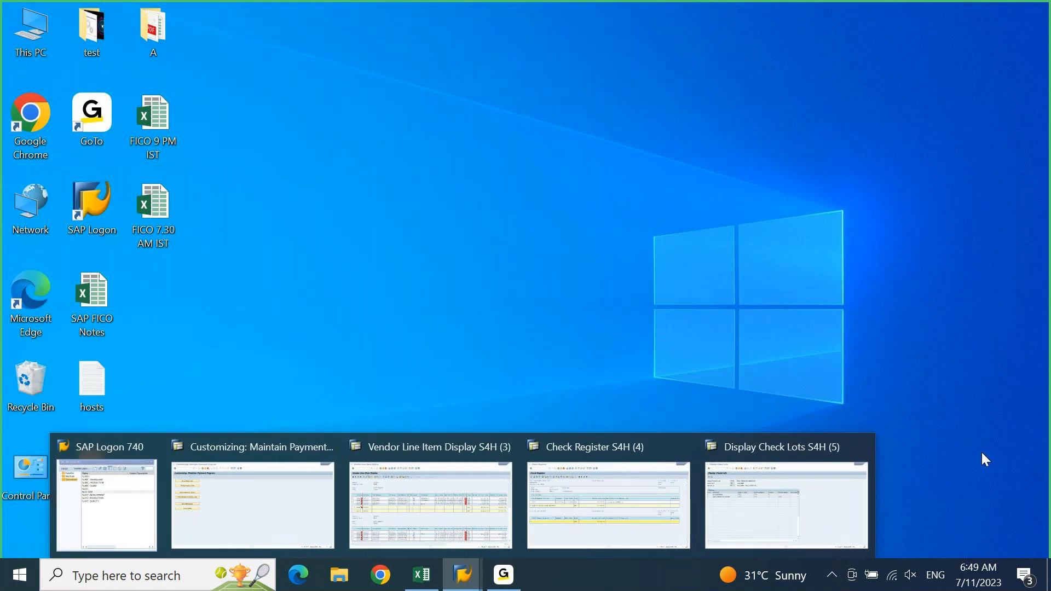
pyautogui.click(824, 495)
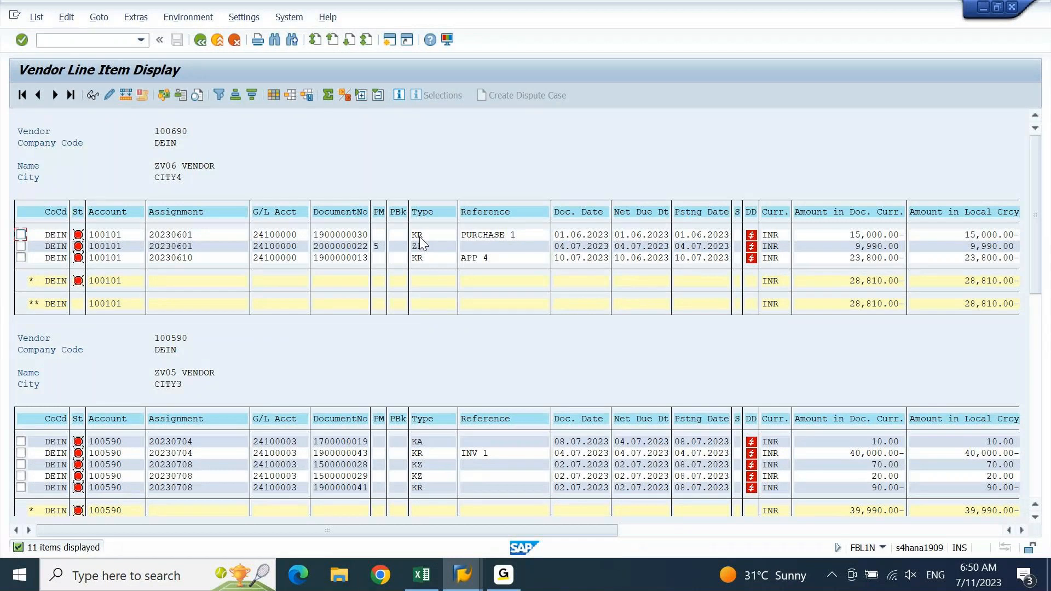
pyautogui.click(417, 577)
# Move up the notes sheet to the payment-file notes and the check template area
pyautogui.press('pageup')
pyautogui.press('pageup')
pyautogui.press('pageup')
pyautogui.press('pageup')
pyautogui.press('pageup')
pyautogui.press('pageup')
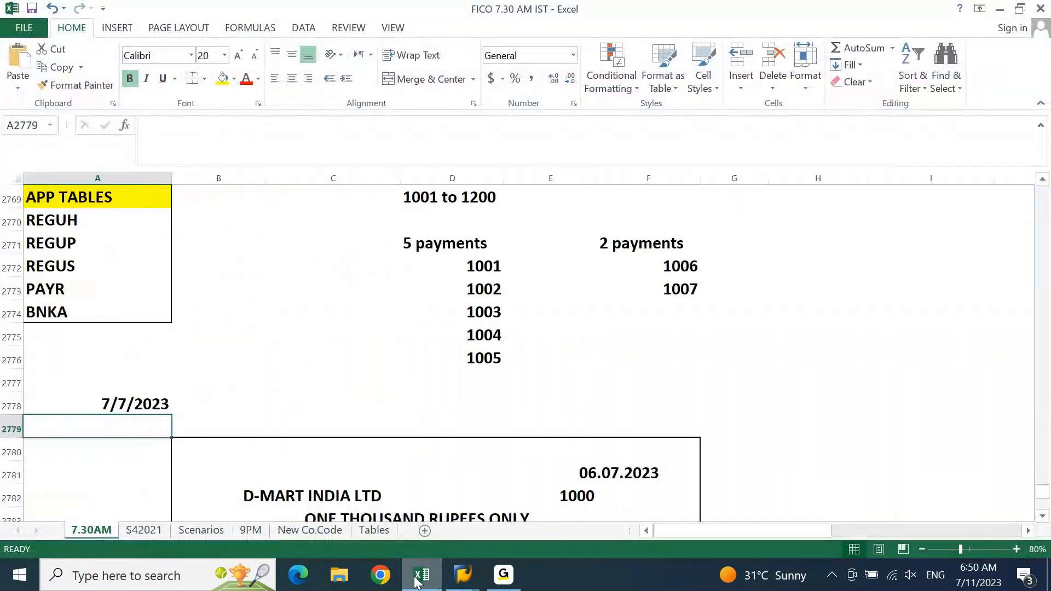
pyautogui.press('pageup')
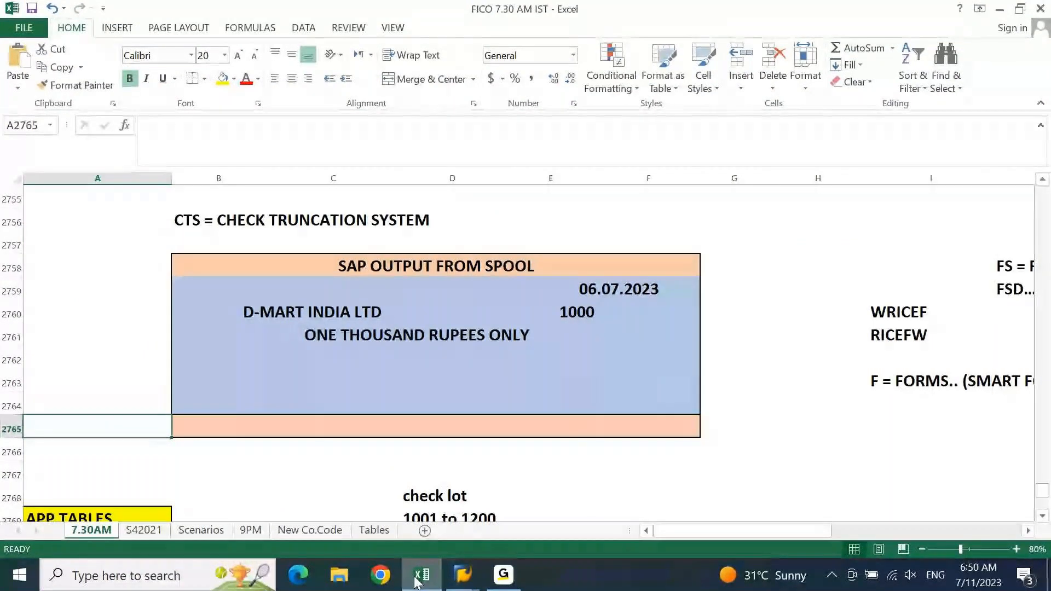
pyautogui.press('Up')
pyautogui.press('Up')
pyautogui.press('Up')
pyautogui.press('Up')
pyautogui.press('Up')
pyautogui.press('Up')
pyautogui.press('Up')
pyautogui.press('Up')
pyautogui.press('Up')
pyautogui.press('Up')
pyautogui.press('Up')
pyautogui.press('Up')
pyautogui.press('Up')
pyautogui.press('Up')
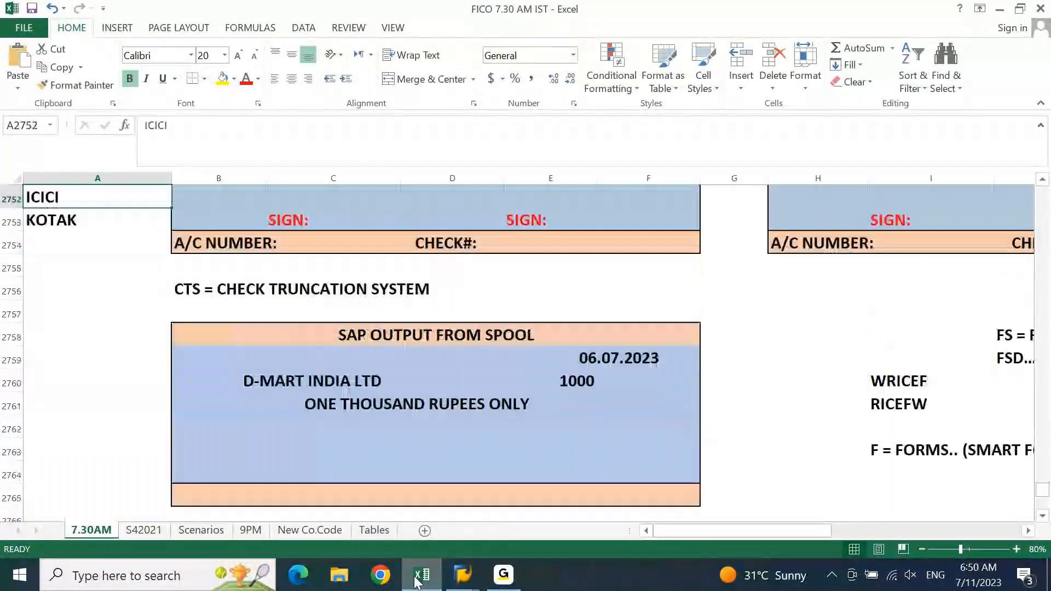
pyautogui.press('Up')
pyautogui.press('Up')
pyautogui.press('Up')
pyautogui.press('Up')
pyautogui.press('Up')
pyautogui.press('Up')
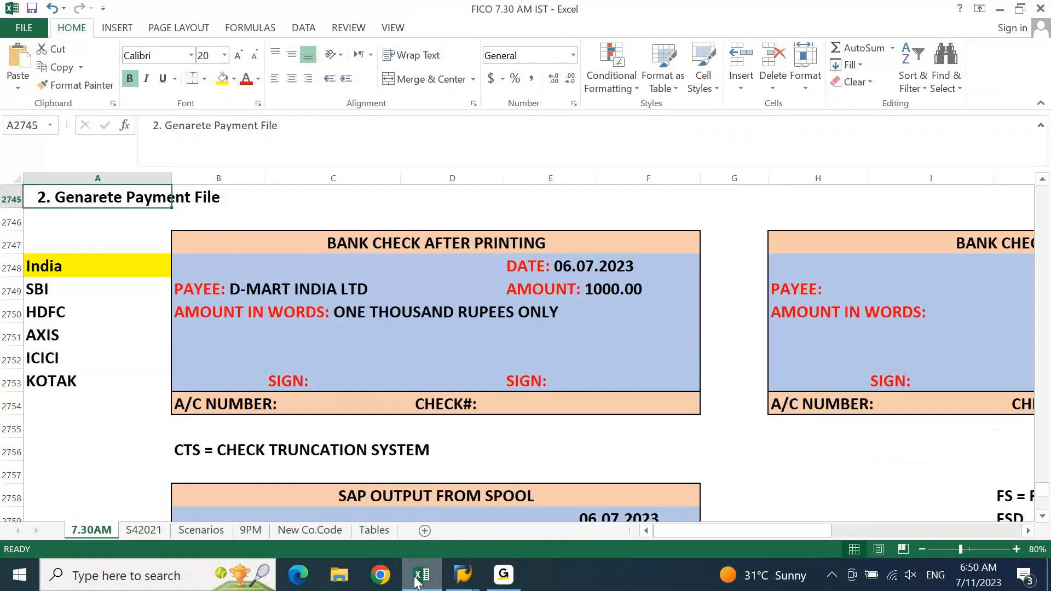
pyautogui.hscroll(4, 319, 298)
# Point out the PAYEE, AMOUNT IN WORDS, DATE and amount fields on the blank check template
pyautogui.click(330, 288)
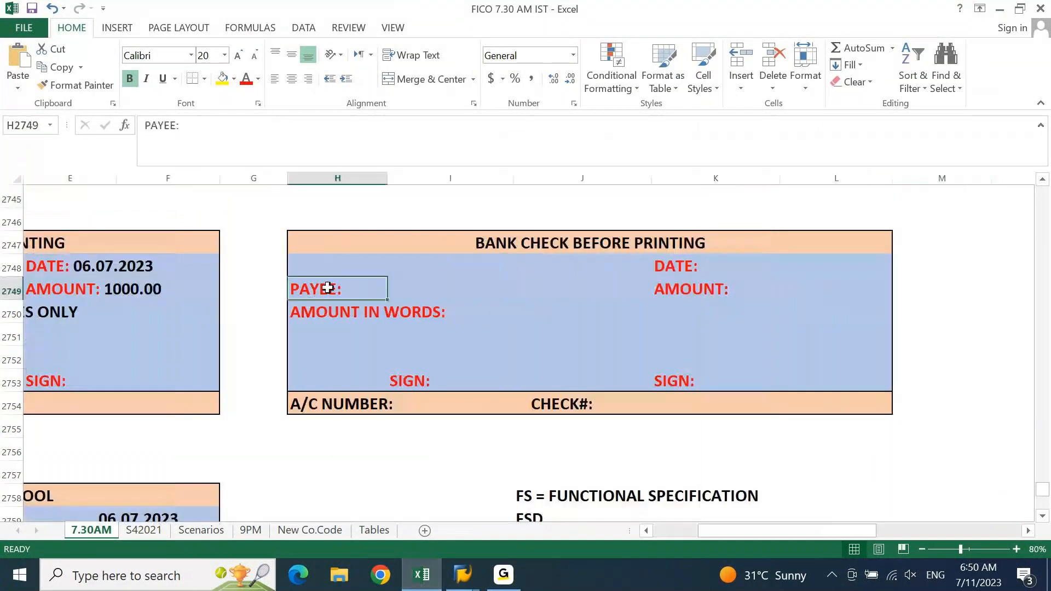
pyautogui.click(331, 308)
pyautogui.click(678, 264)
pyautogui.click(682, 304)
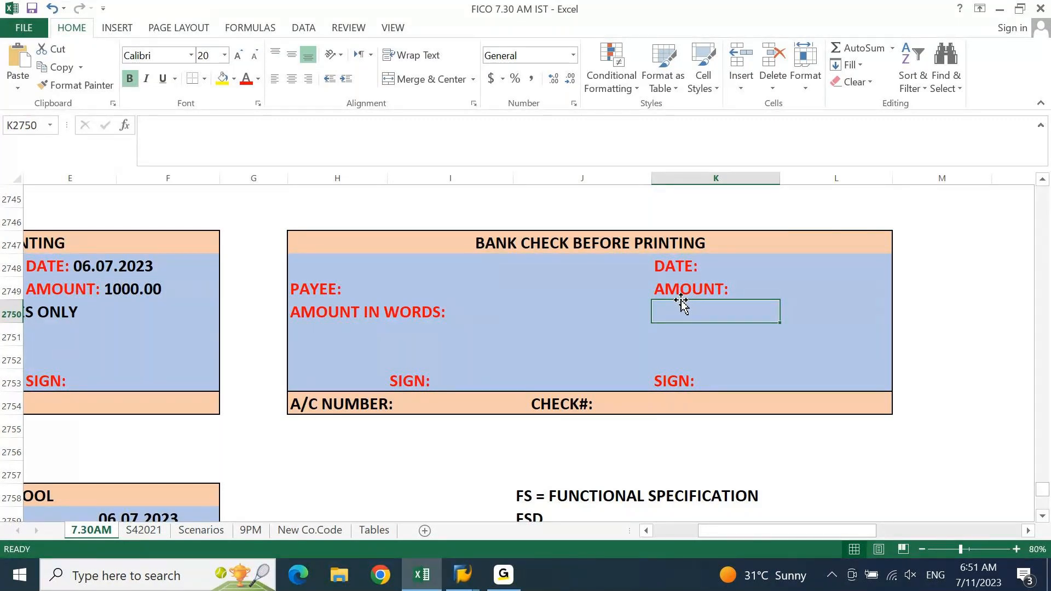
pyautogui.hotkey('ctrl', 'Left')
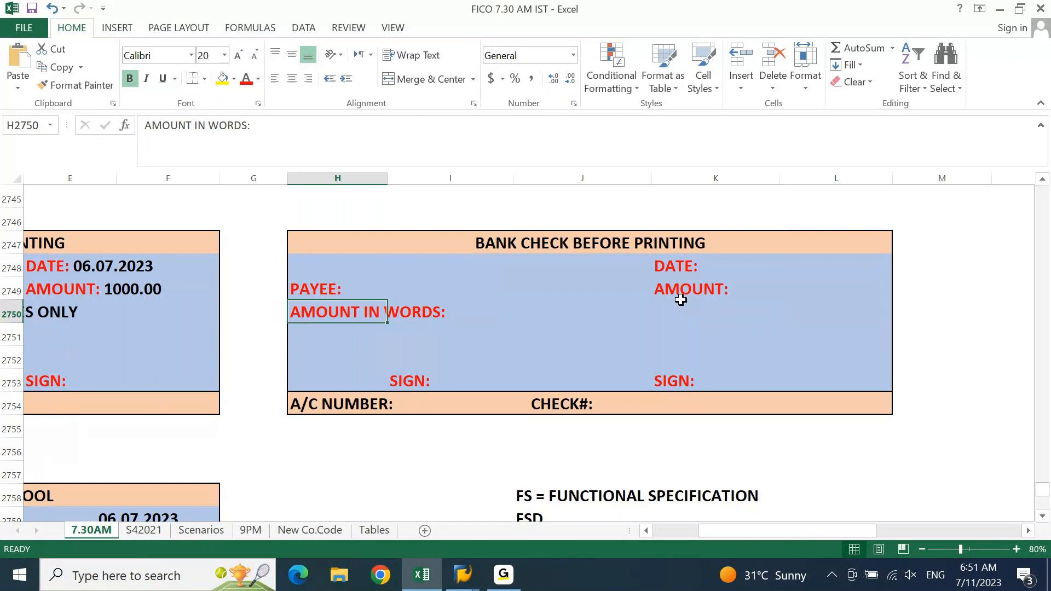
# Move through the notes to the check field list, verification notes and Check Management heading
pyautogui.hotkey('ctrl', 'Left')
pyautogui.press('pagedown')
pyautogui.press('pagedown')
pyautogui.press('pagedown')
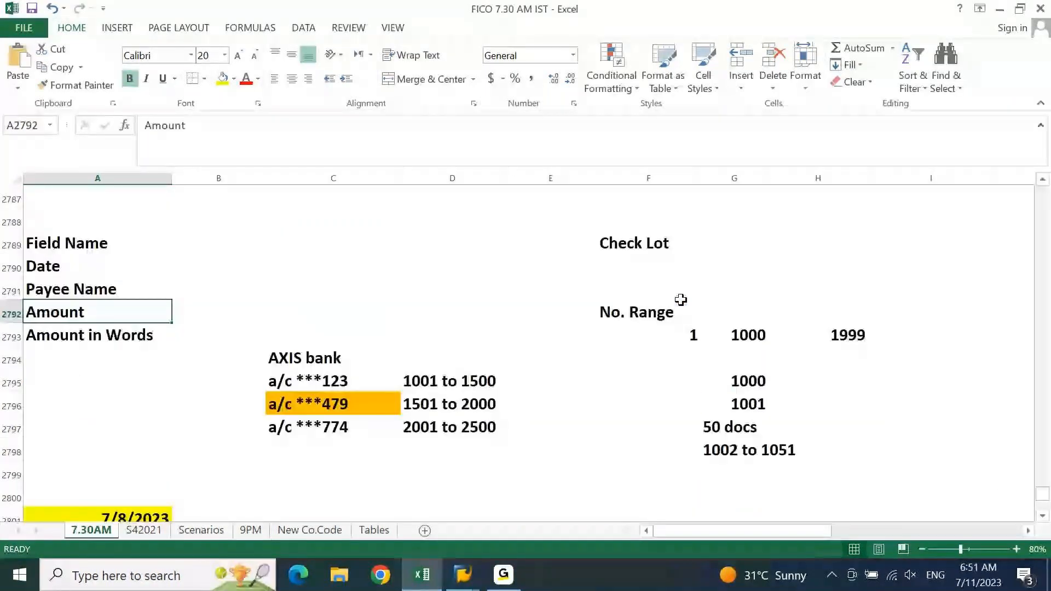
pyautogui.press('pagedown')
pyautogui.press('pagedown')
pyautogui.press('pagedown')
pyautogui.press('pagedown')
pyautogui.press('pagedown')
pyautogui.press('pagedown')
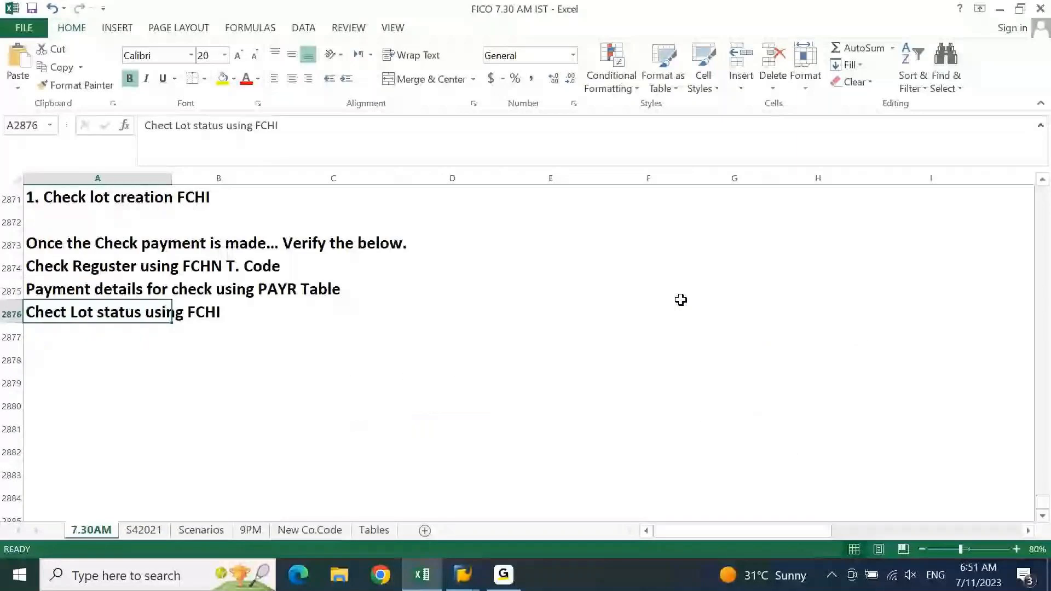
pyautogui.press('Up')
pyautogui.press('Up')
pyautogui.press('Up')
pyautogui.press('Up')
pyautogui.press('Up')
pyautogui.press('Up')
pyautogui.press('Up')
pyautogui.press('Up')
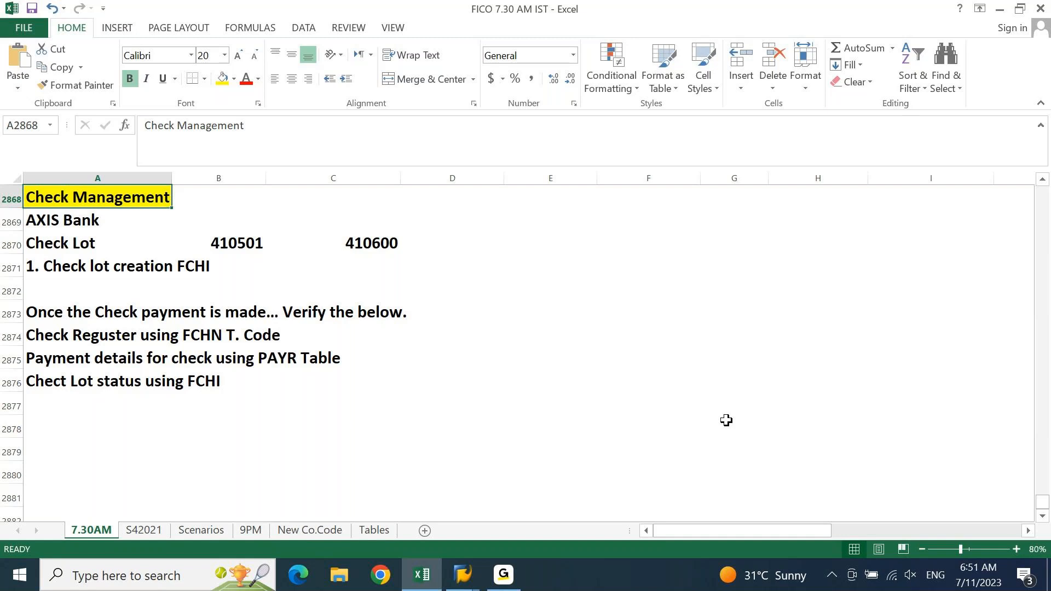
pyautogui.moveTo(472, 564)
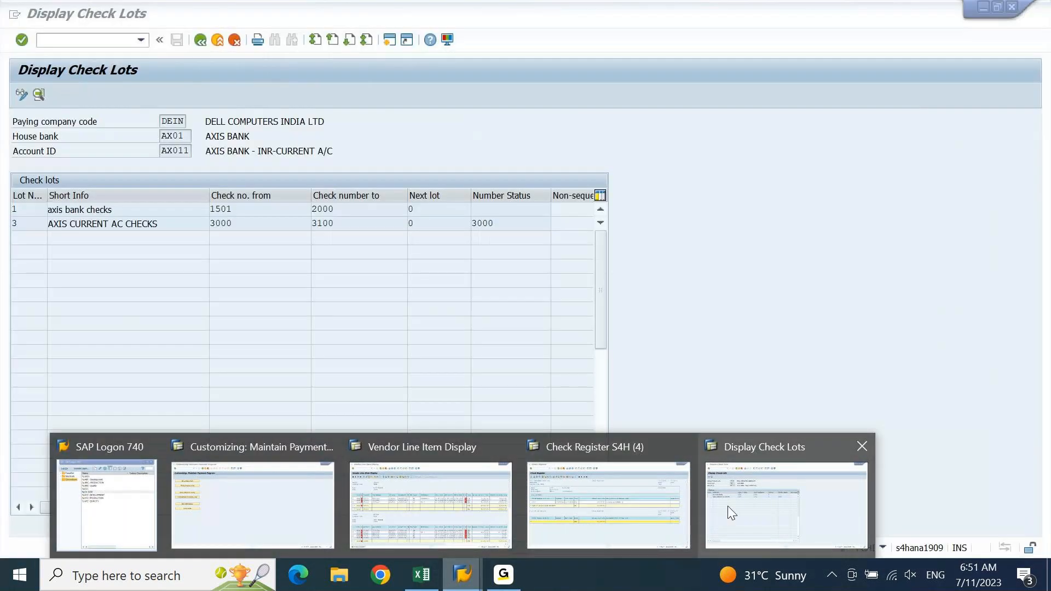
# Start F110 from the check lots session with /NF110, then bring the Vendor Line Item Display forward
pyautogui.click(727, 506)
pyautogui.click(72, 41)
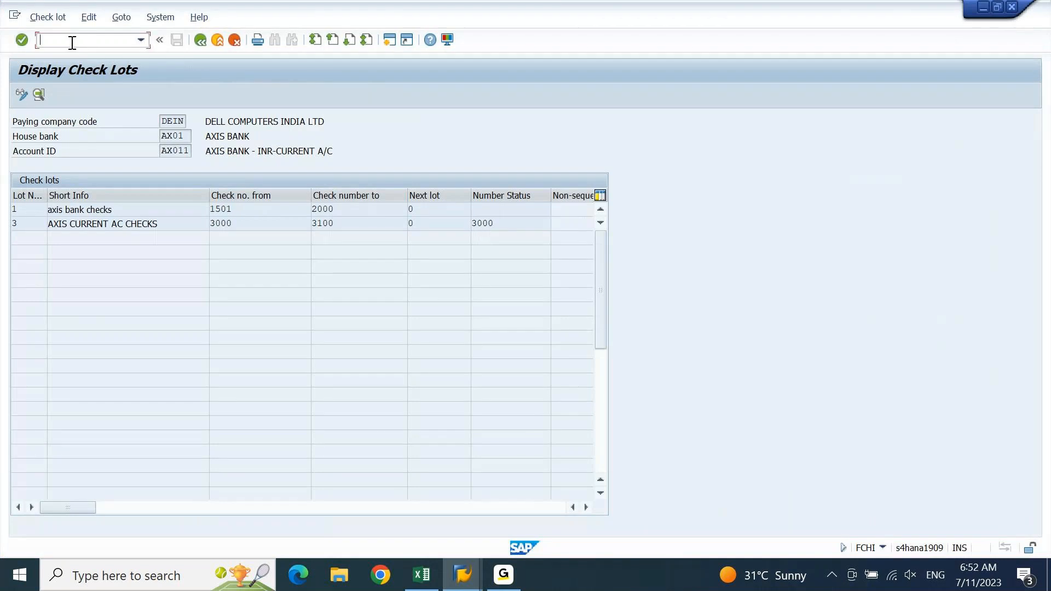
pyautogui.write('/NF110')
pyautogui.press('Return')
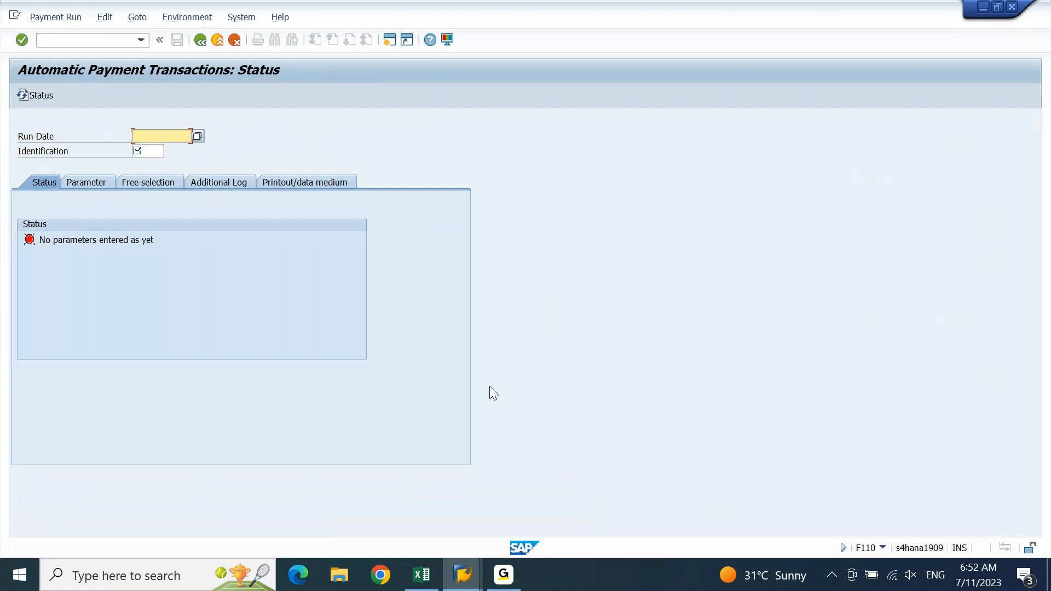
pyautogui.moveTo(479, 576)
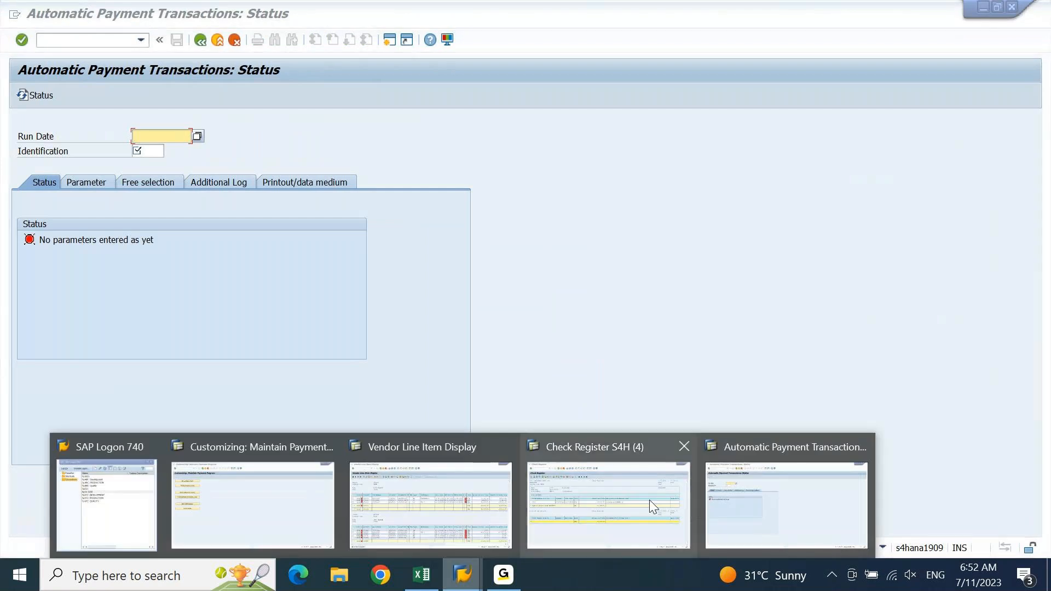
pyautogui.click(465, 532)
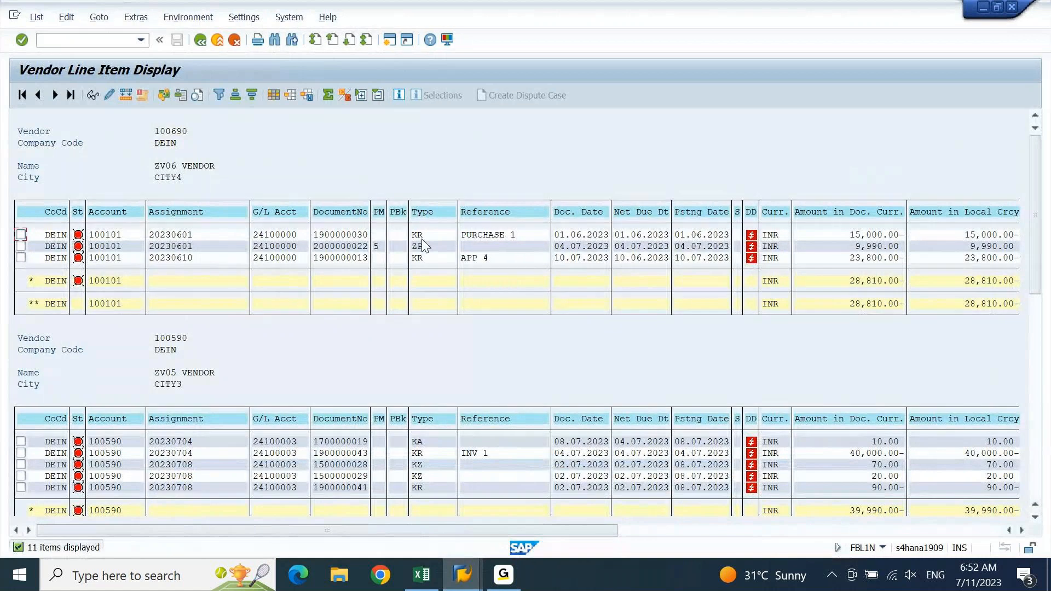
pyautogui.click(383, 235)
pyautogui.click(21, 235)
pyautogui.click(110, 96)
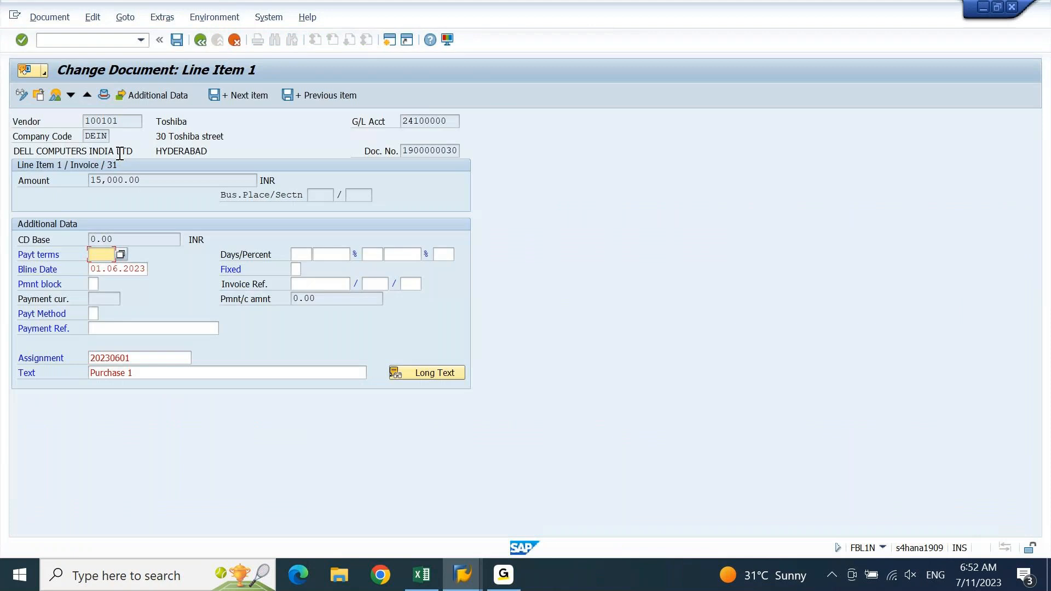
pyautogui.click(95, 312)
pyautogui.write('5')
pyautogui.press('Return')
pyautogui.hotkey('ctrl', 's')
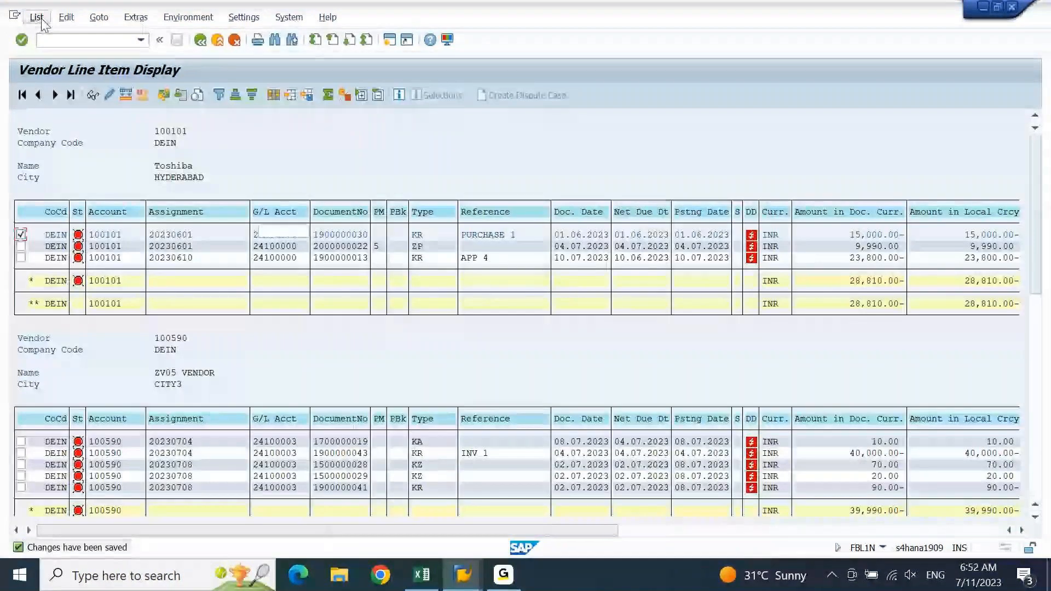
pyautogui.click(36, 18)
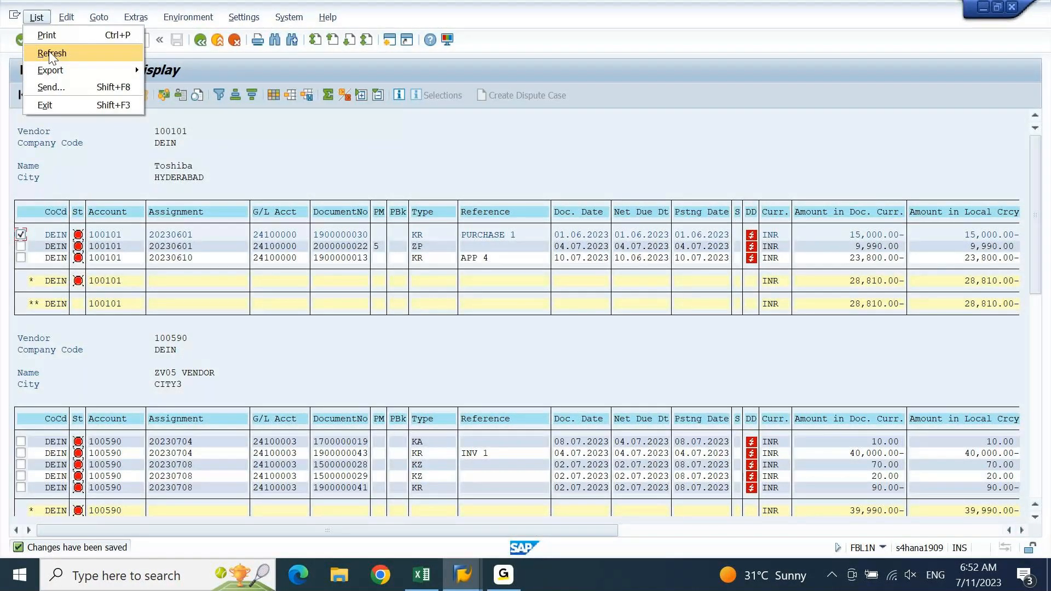
pyautogui.click(51, 54)
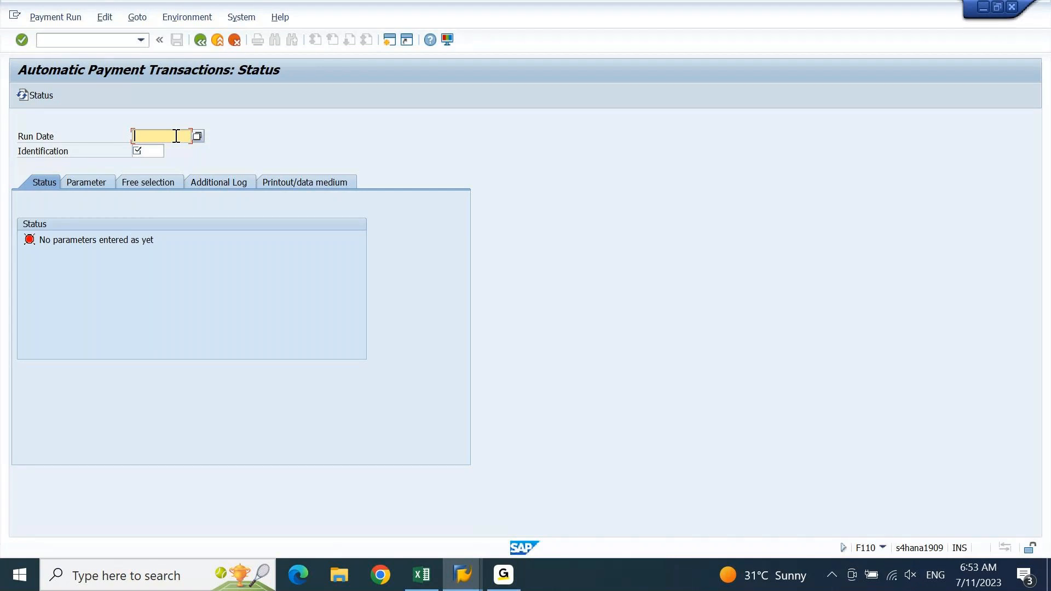
# Enter run date 11.07.2023 and identification DEIN for the payment run
pyautogui.write('11.07.2023')
pyautogui.press('Tab')
pyautogui.write('DEIN')
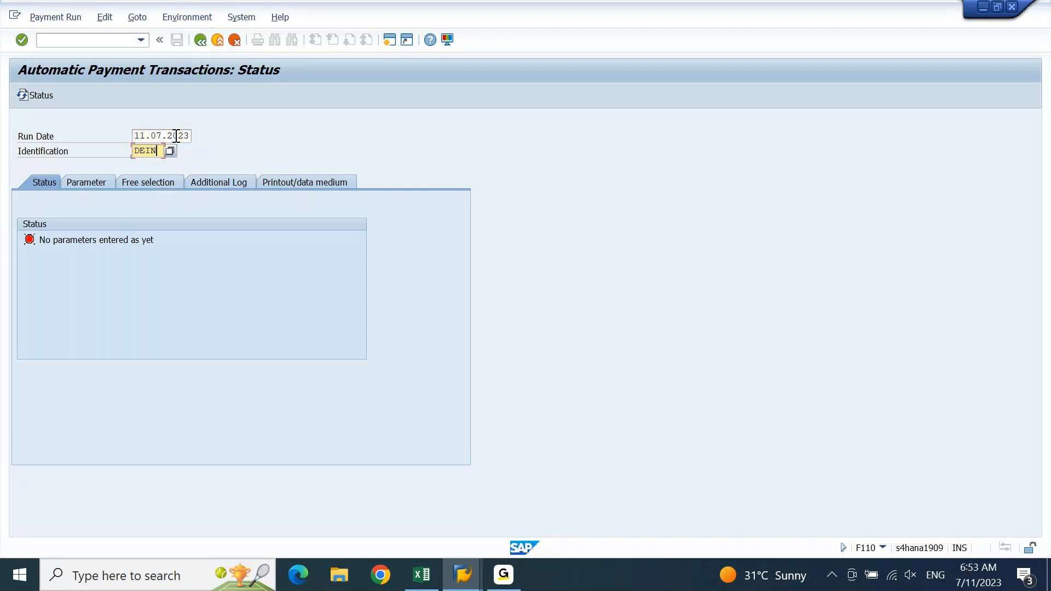
pyautogui.hotkey('shift', 'Tab')
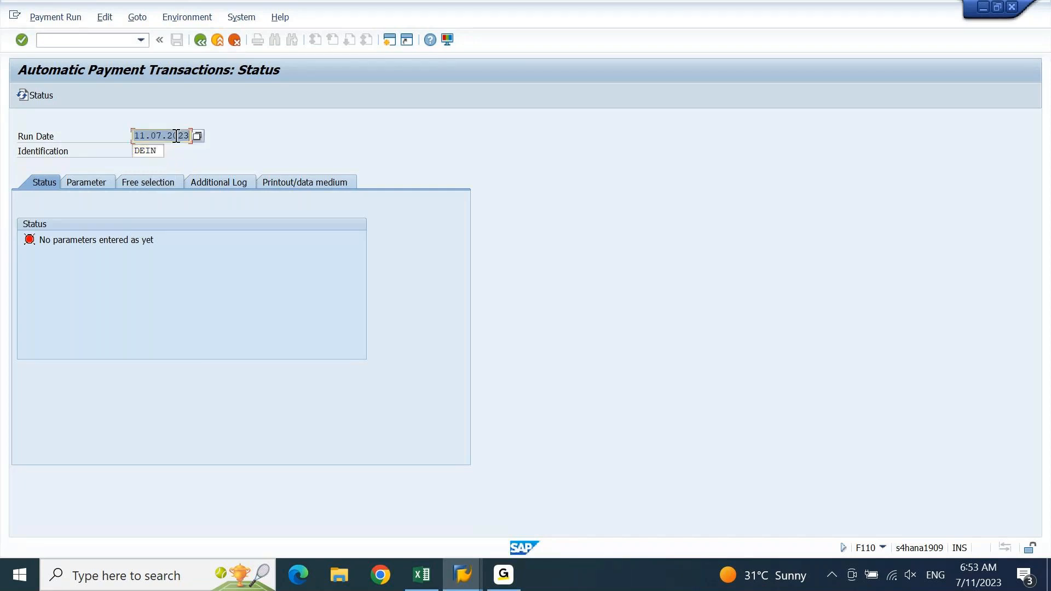
# Set parameters: company code DEIN, payment method 5, next posting date 12.07.2023, vendor 100101
pyautogui.click(87, 183)
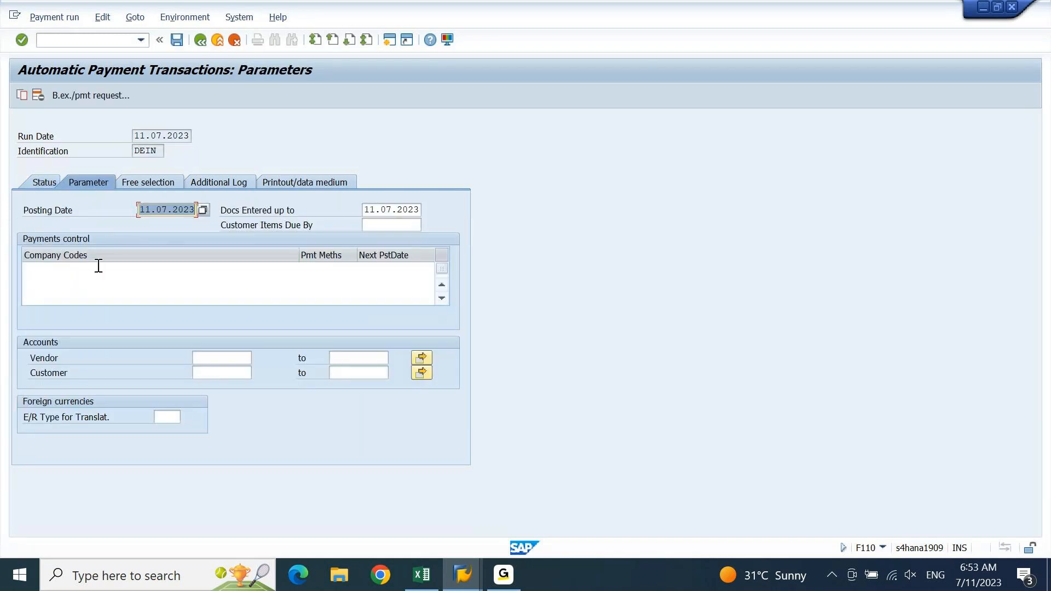
pyautogui.click(82, 268)
pyautogui.write('DEIN')
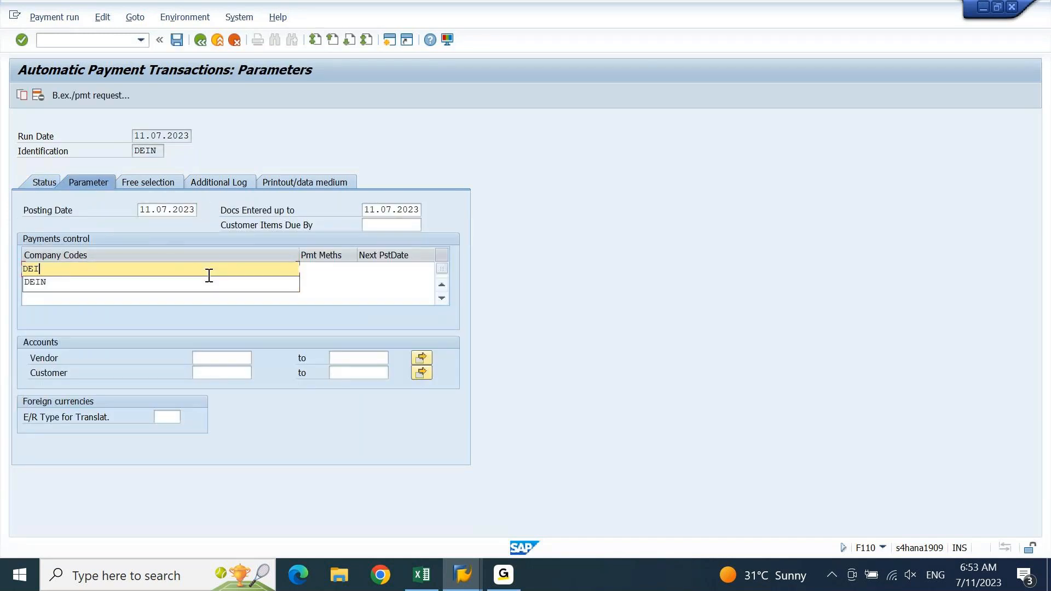
pyautogui.press('Tab')
pyautogui.write('5')
pyautogui.press('Tab')
pyautogui.write('12072')
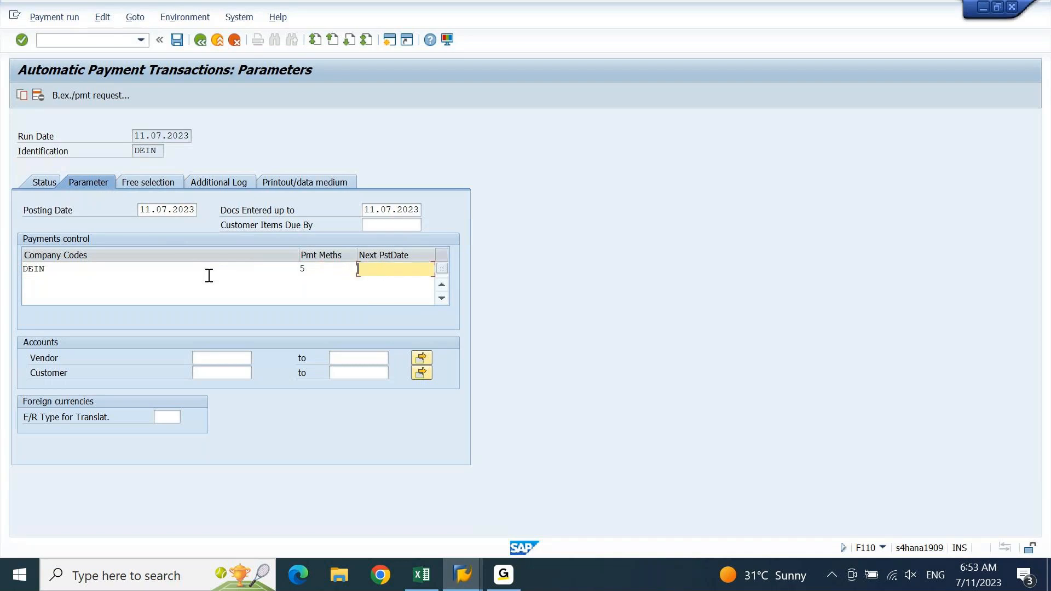
pyautogui.write('3')
pyautogui.click(214, 357)
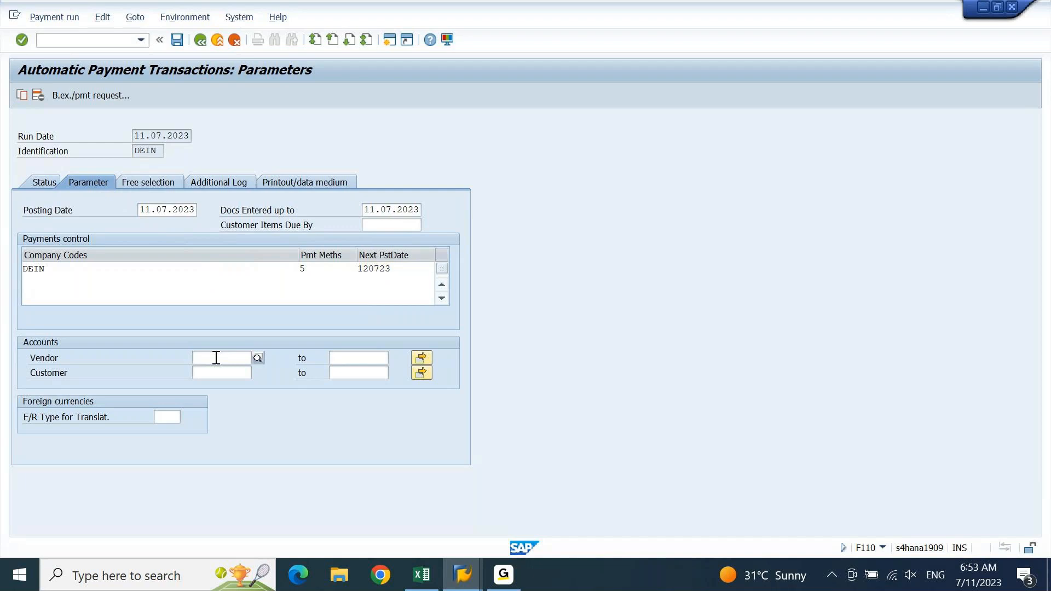
pyautogui.write('100101')
pyautogui.press('Return')
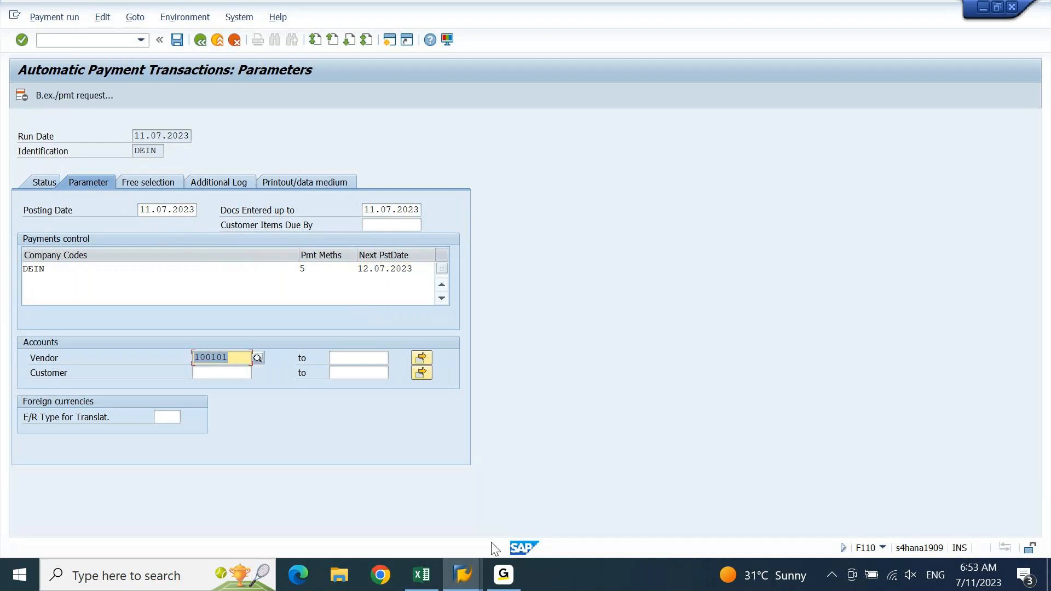
pyautogui.moveTo(468, 567)
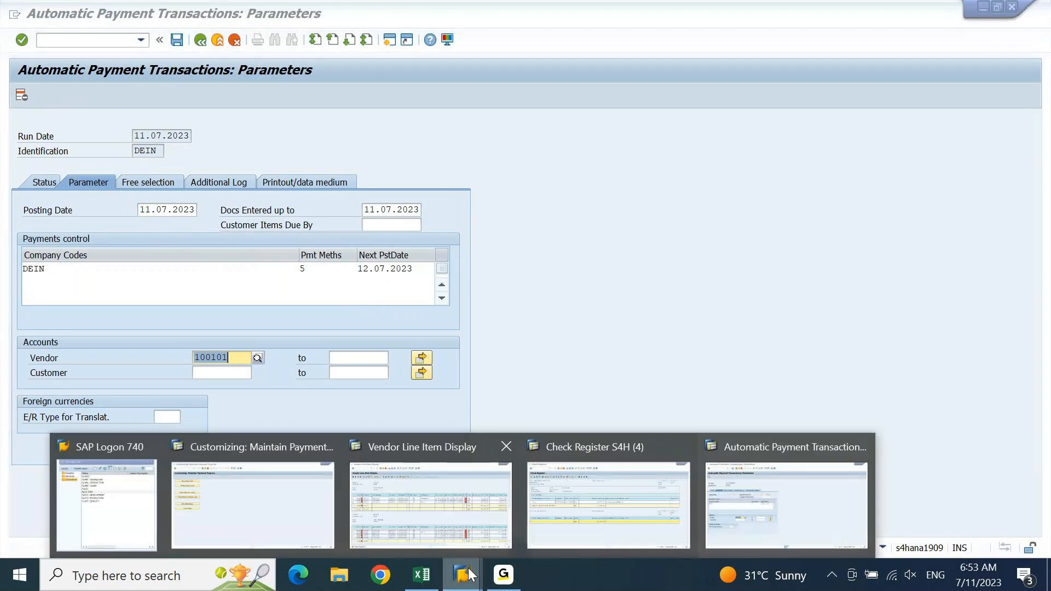
pyautogui.click(649, 492)
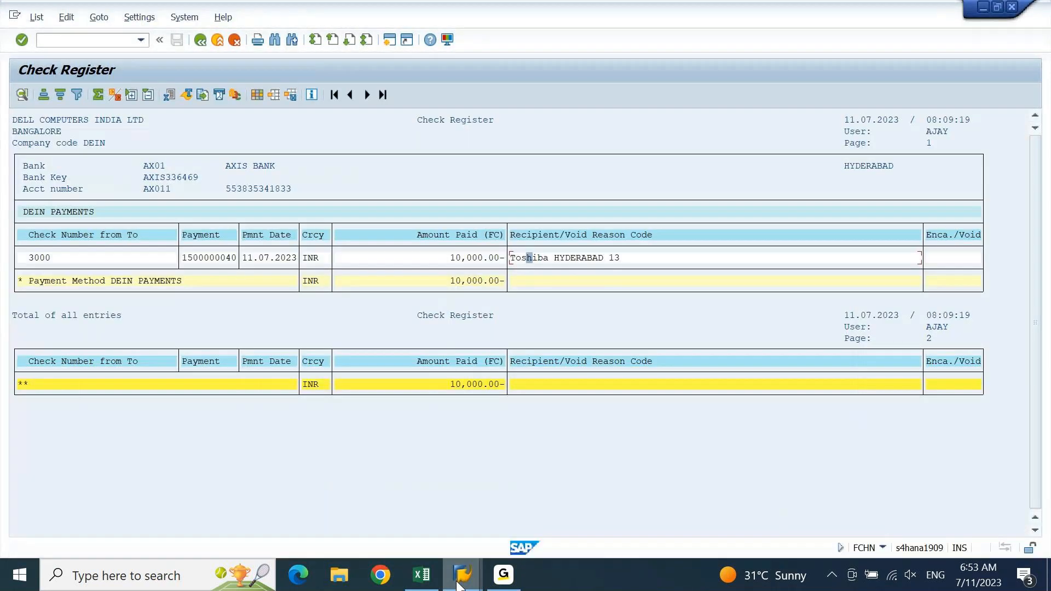
pyautogui.click(458, 584)
pyautogui.click(435, 498)
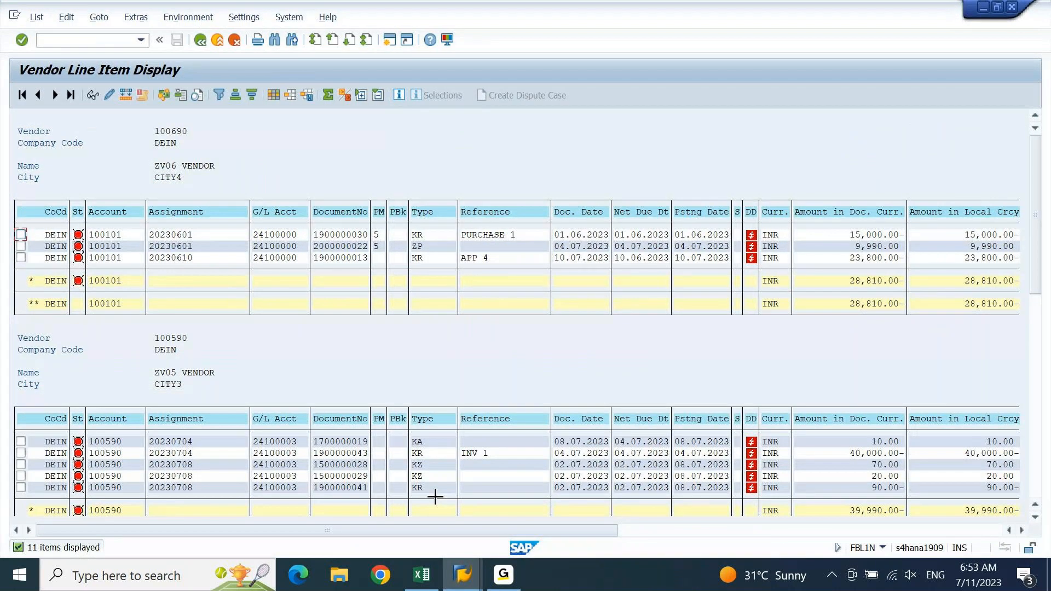
pyautogui.moveTo(316, 233); pyautogui.dragTo(370, 230)
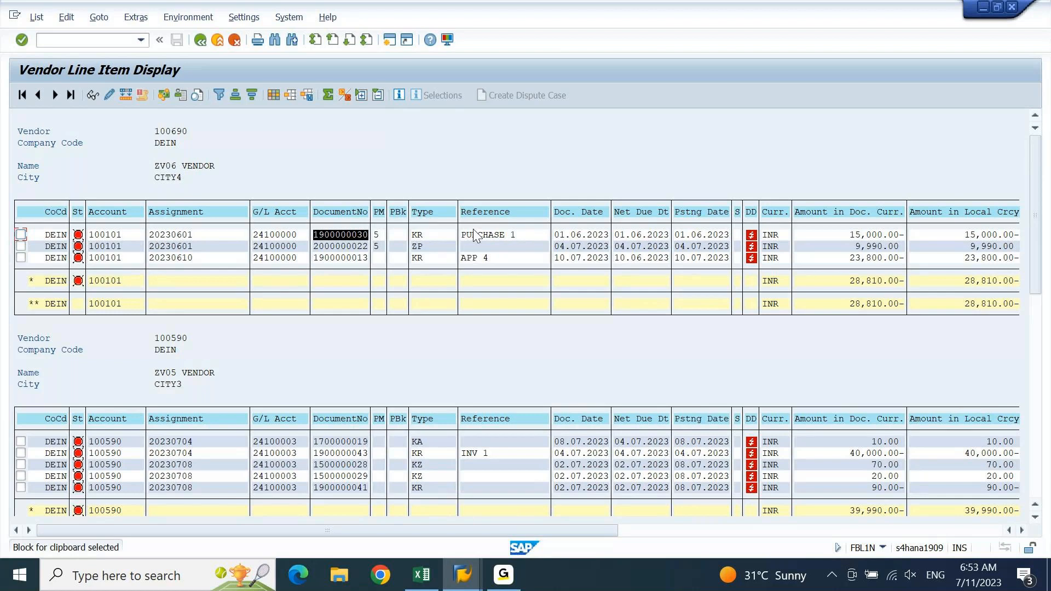
pyautogui.hotkey('ctrl', 'c')
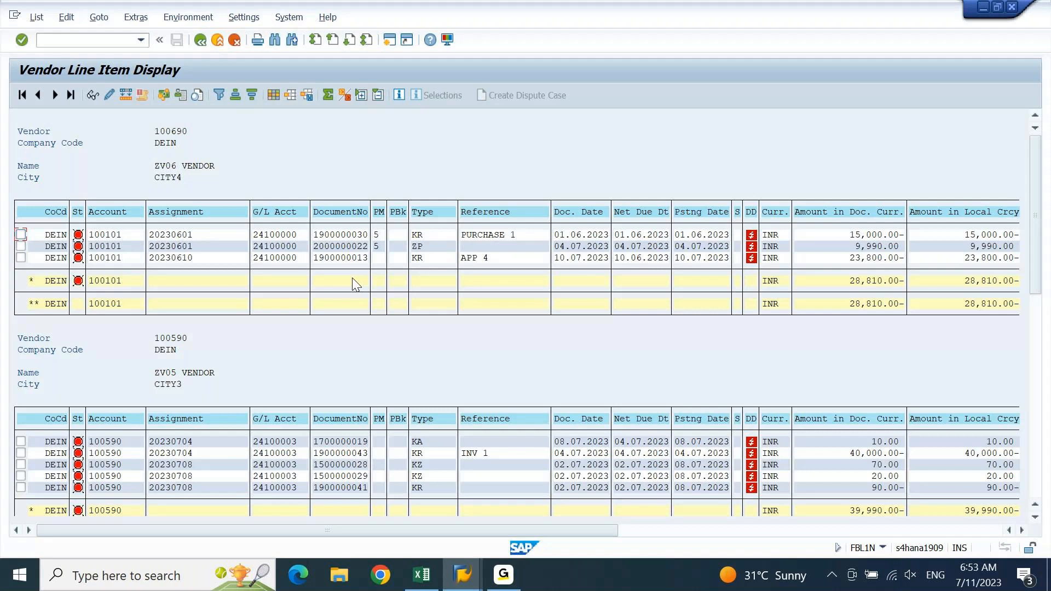
pyautogui.hotkey('alt', 'Tab')
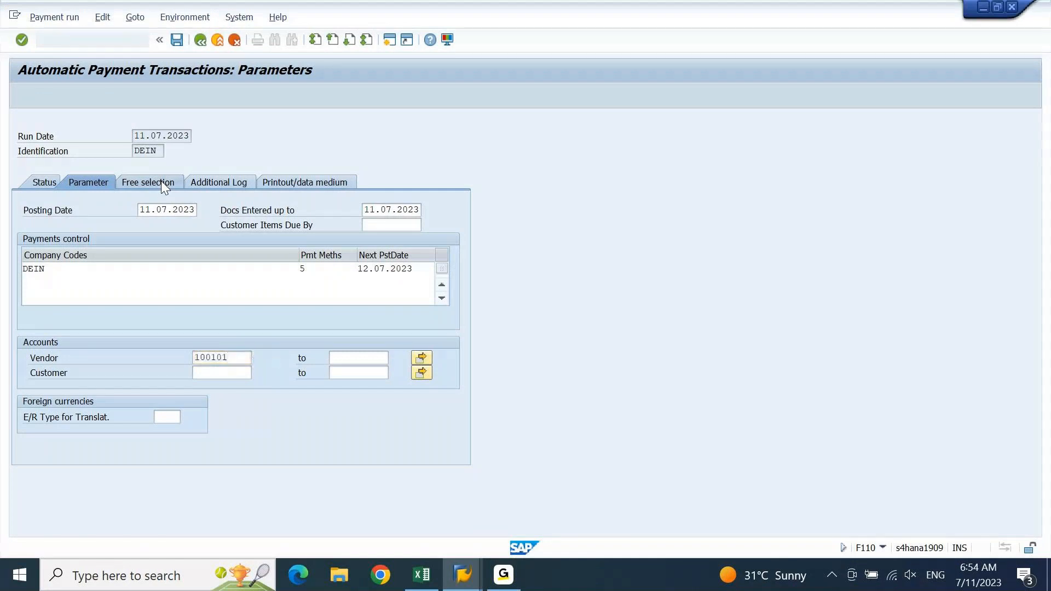
pyautogui.click(162, 184)
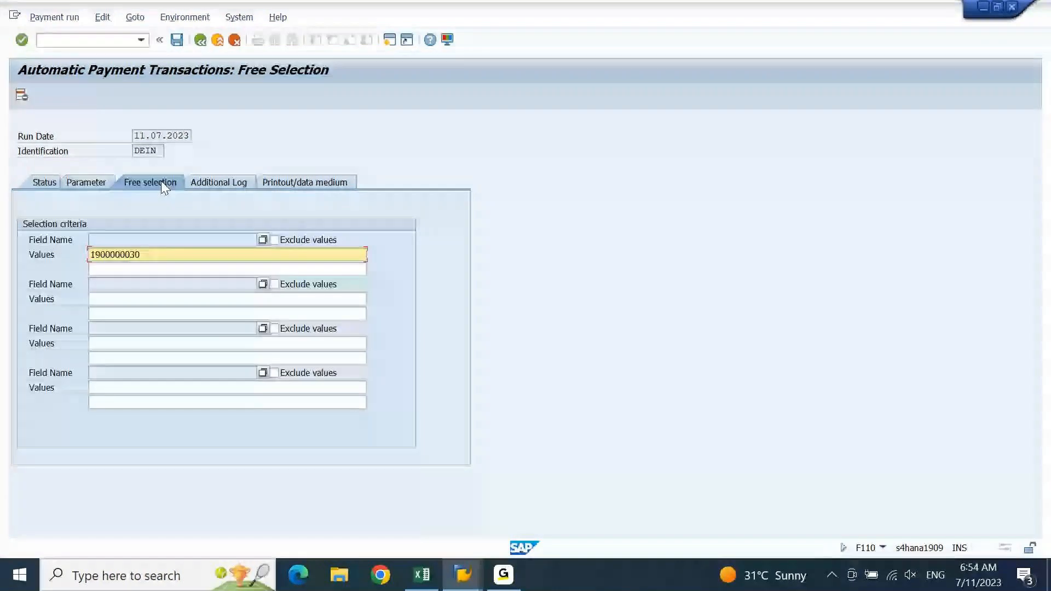
pyautogui.click(263, 240)
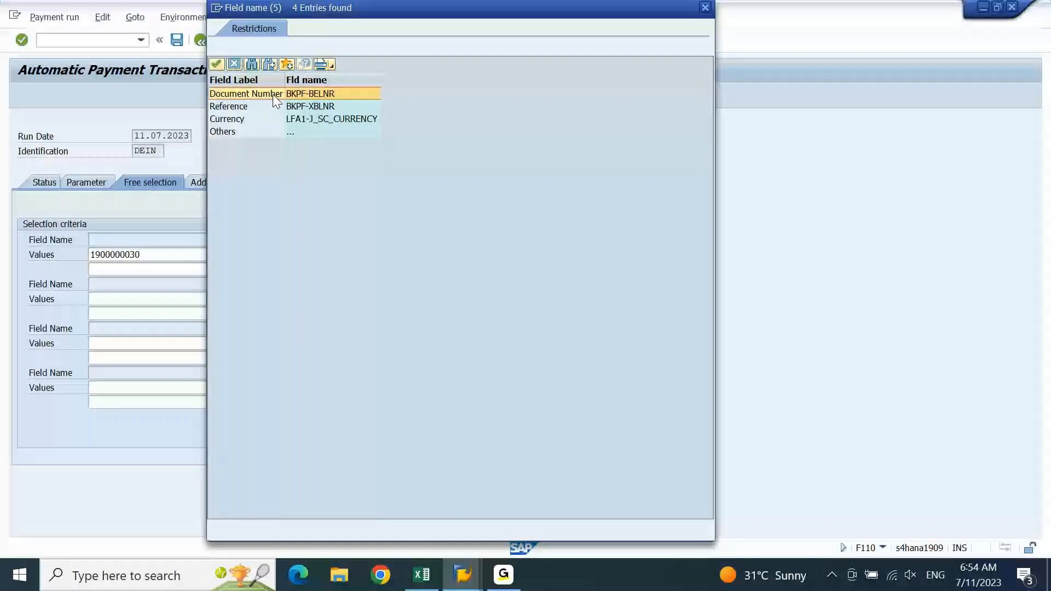
pyautogui.doubleClick(273, 94)
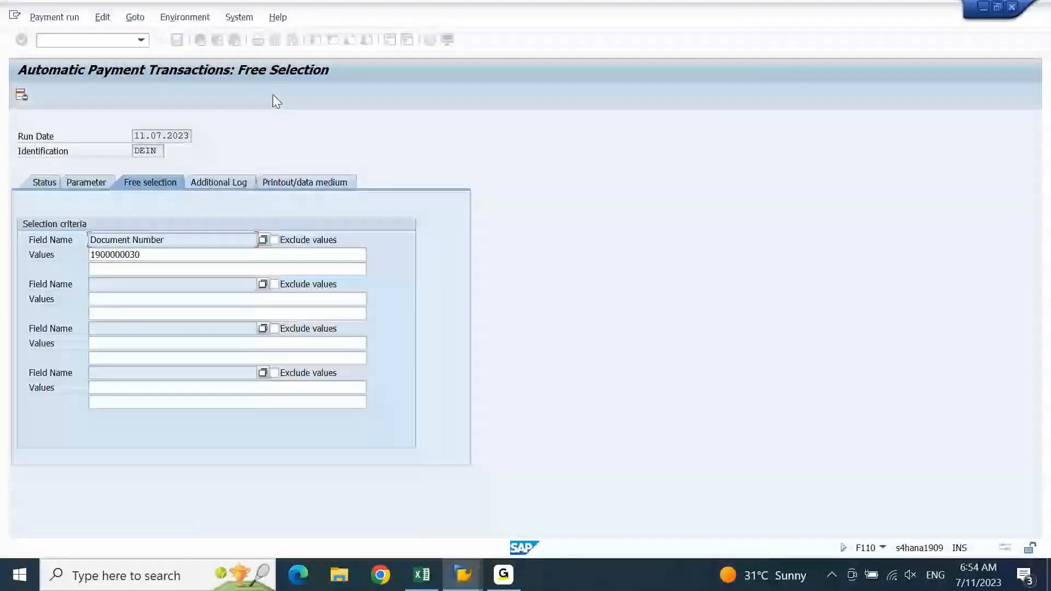
pyautogui.moveTo(154, 255); pyautogui.dragTo(77, 265)
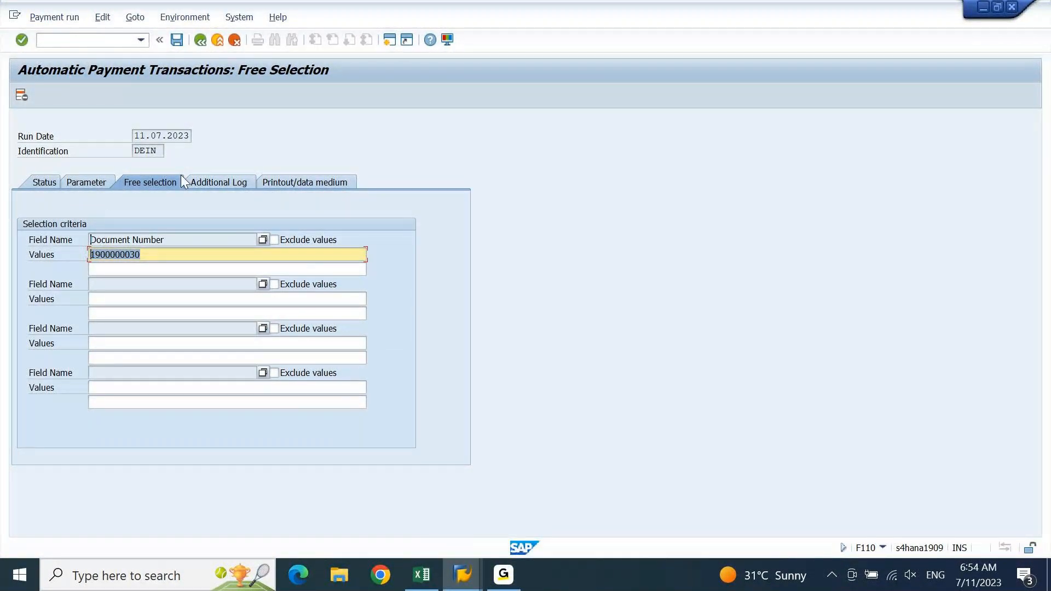
pyautogui.click(291, 260)
pyautogui.click(234, 179)
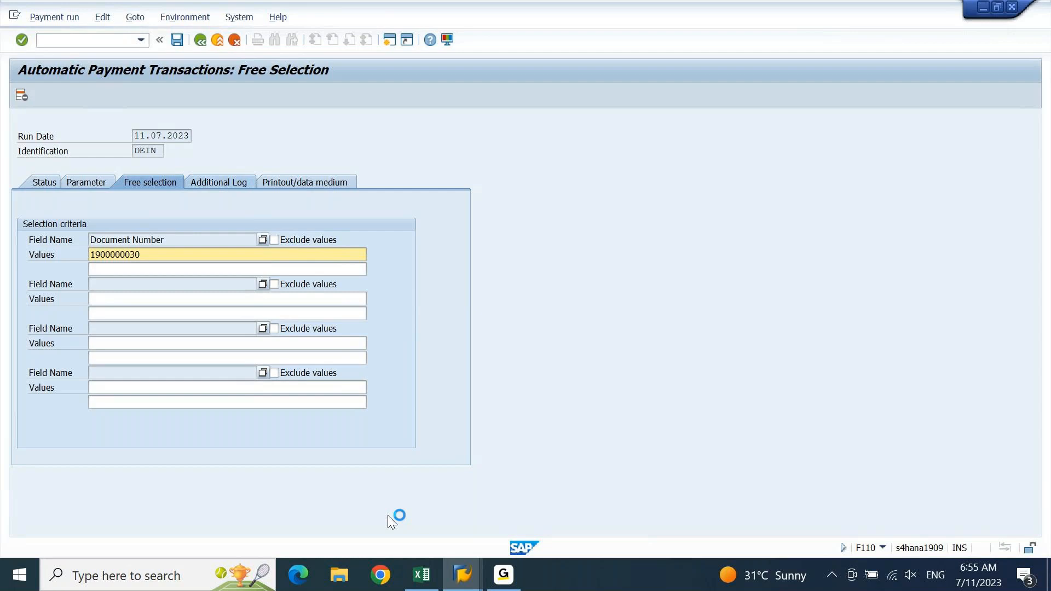
# Bring up the list of open SAP windows to pick one
pyautogui.click(466, 578)
pyautogui.click(466, 580)
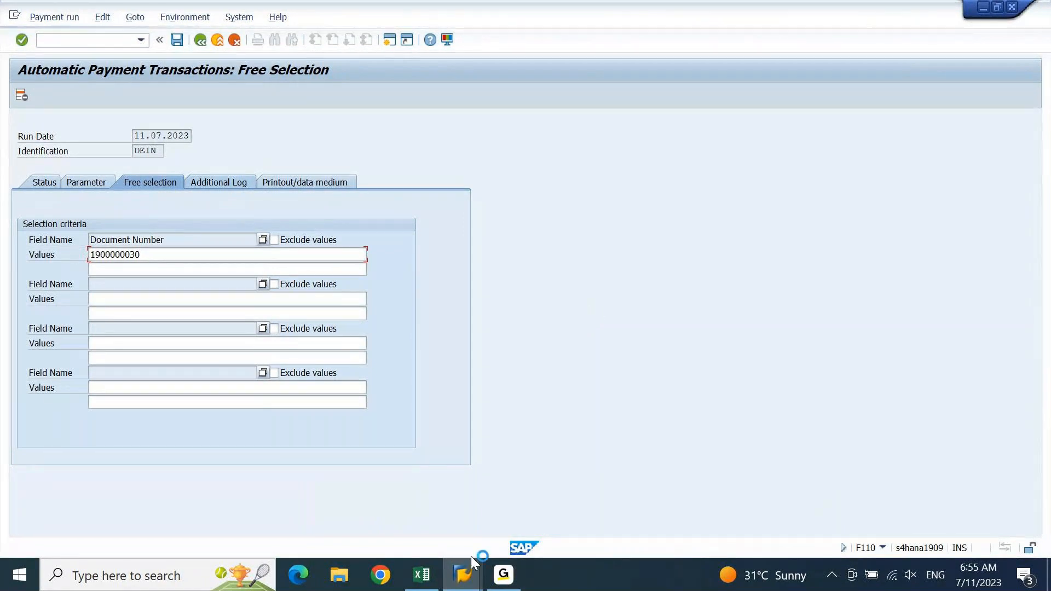
pyautogui.click(465, 573)
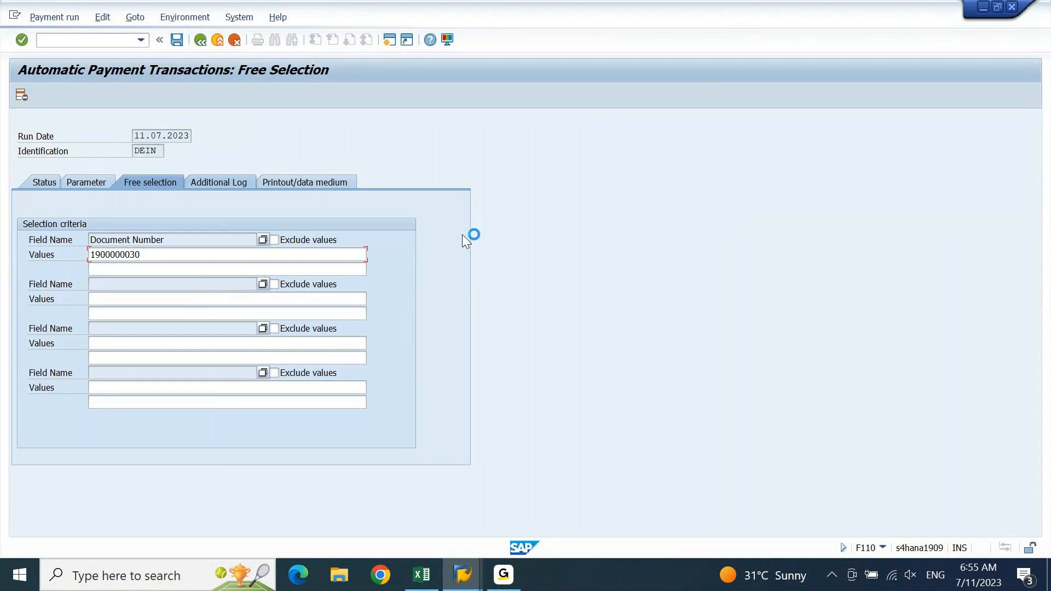
pyautogui.click(465, 585)
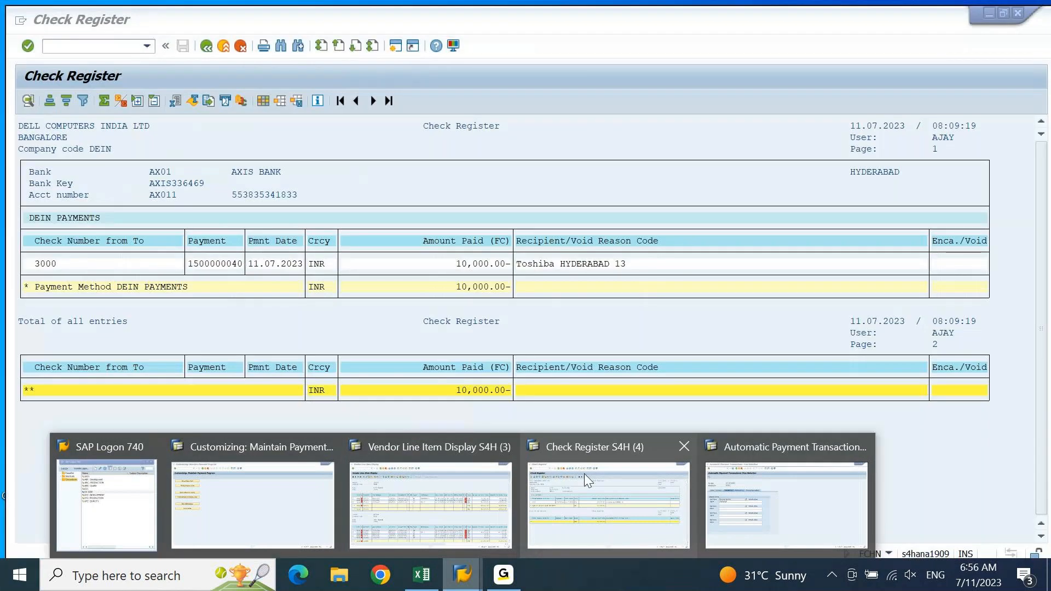
# Rerun the check register report in its window
pyautogui.click(584, 474)
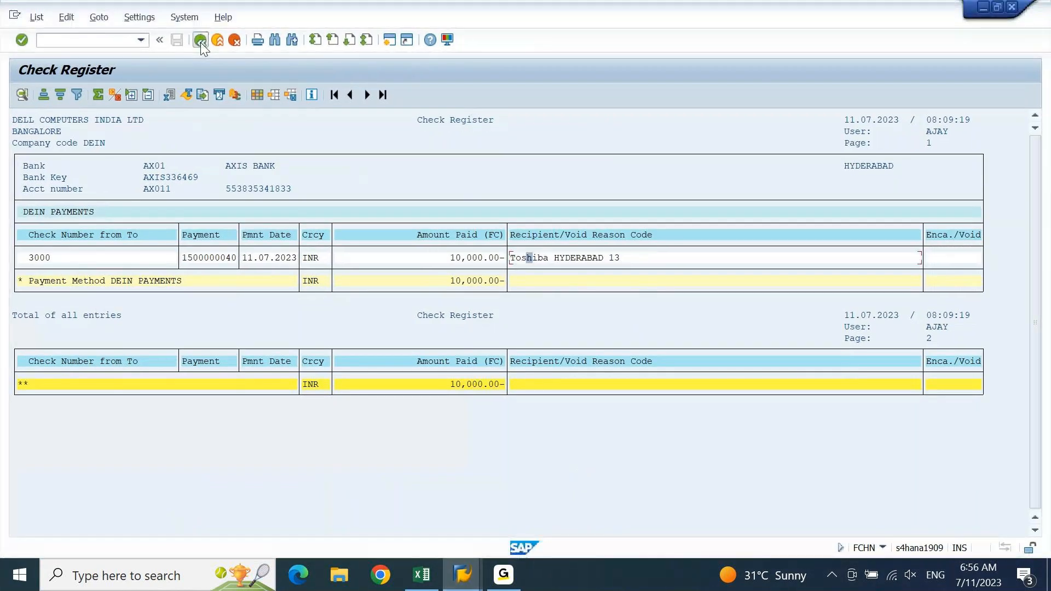
pyautogui.click(201, 42)
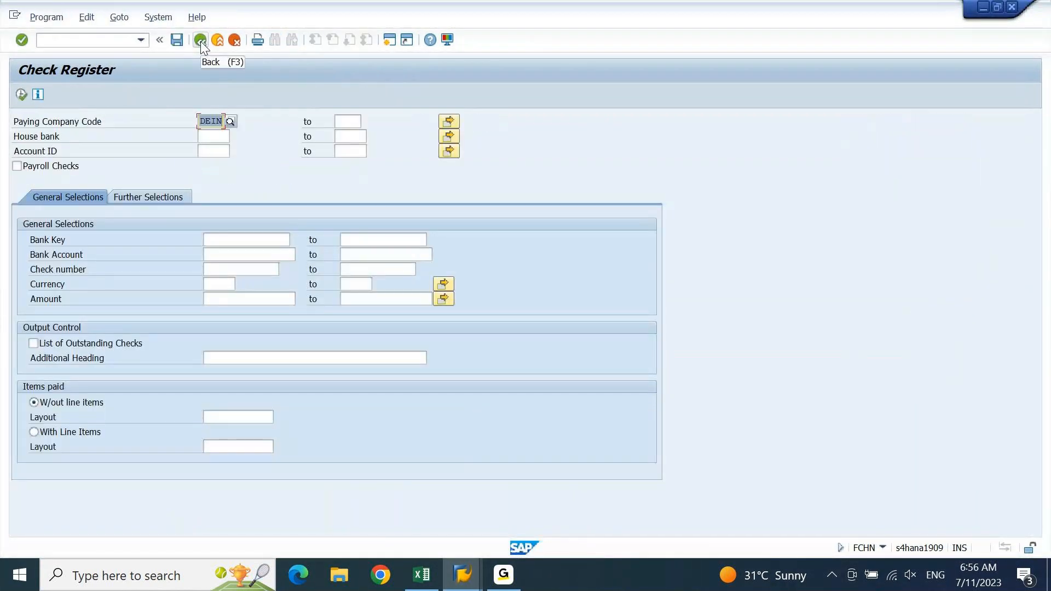
pyautogui.press('F8')
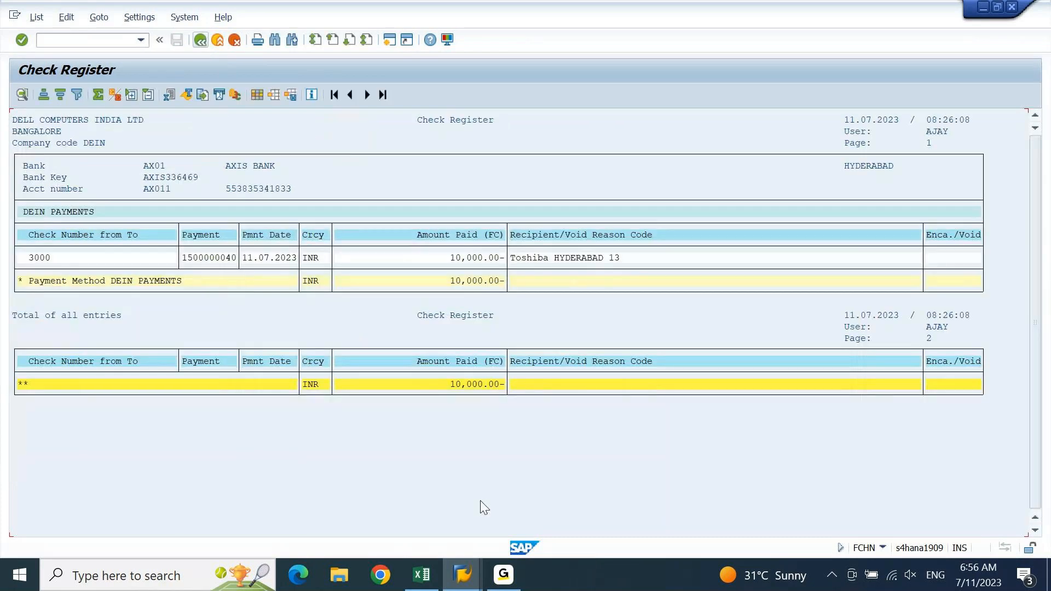
# Back in the payment run window, end the transaction and create a new SAP session
pyautogui.moveTo(463, 575)
pyautogui.click(775, 477)
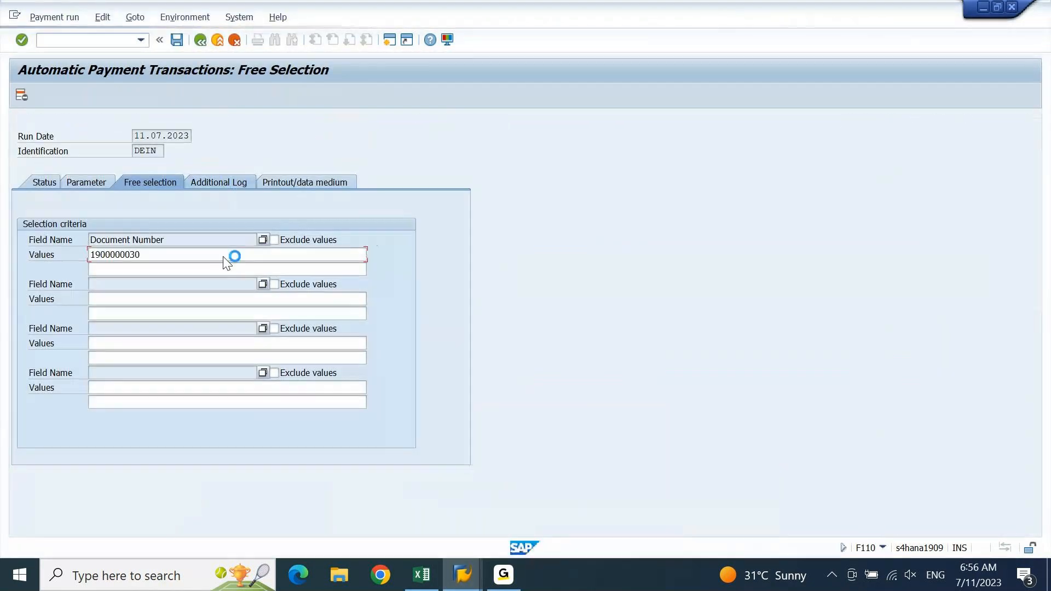
pyautogui.click(14, 15)
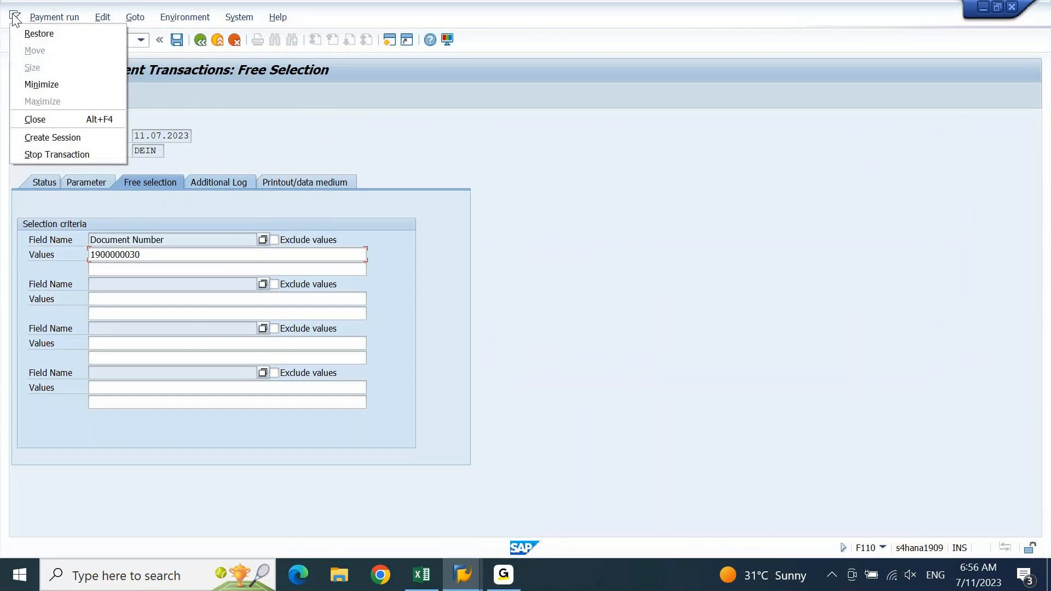
pyautogui.click(47, 149)
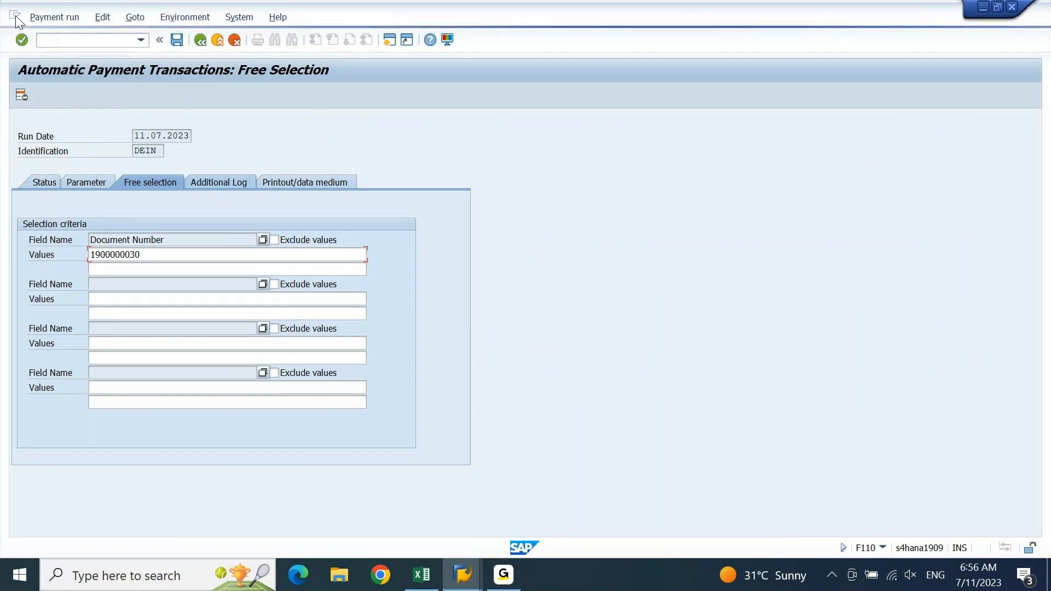
pyautogui.click(14, 15)
pyautogui.click(50, 138)
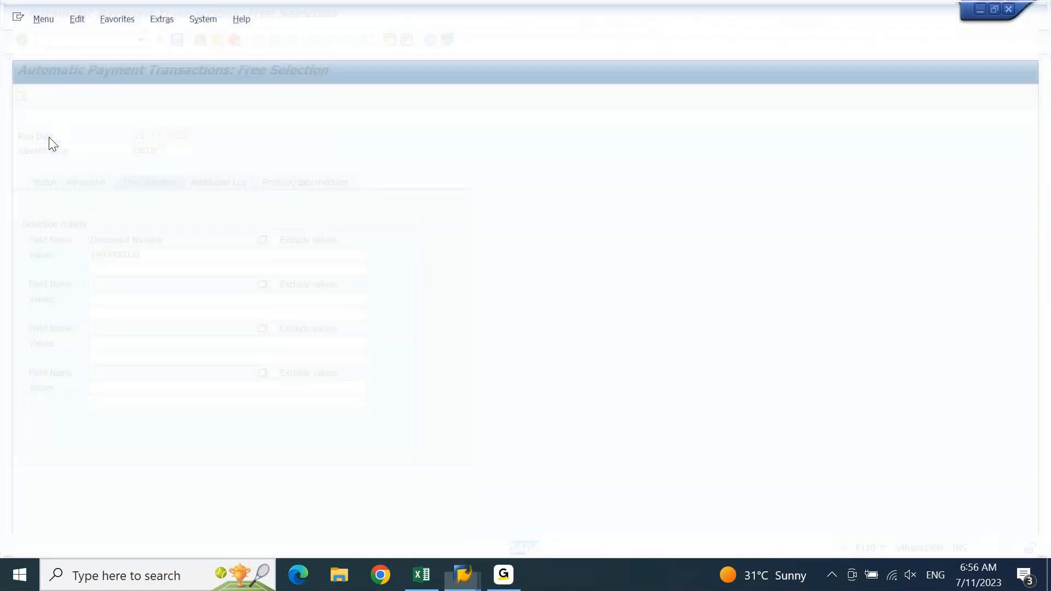
# Start F110 and load payment run 11.07.2023 / DEIN
pyautogui.write('F110')
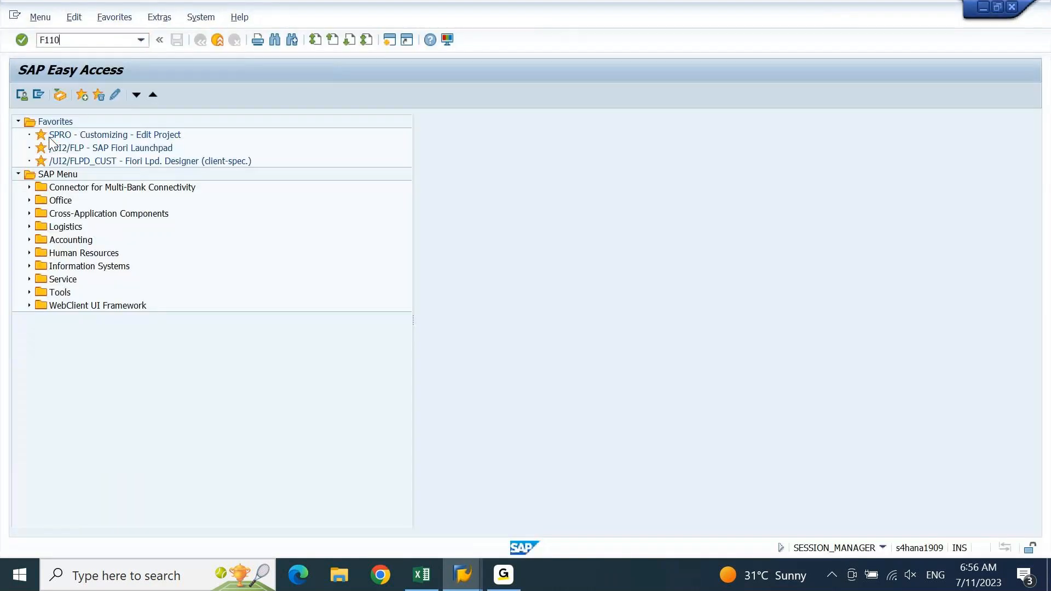
pyautogui.press('Return')
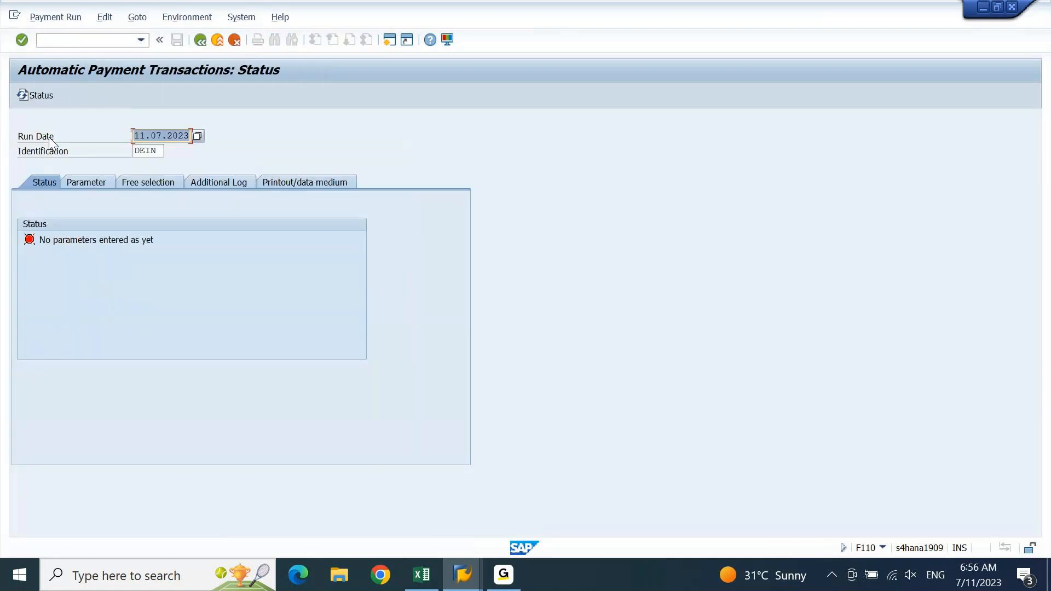
pyautogui.click(92, 181)
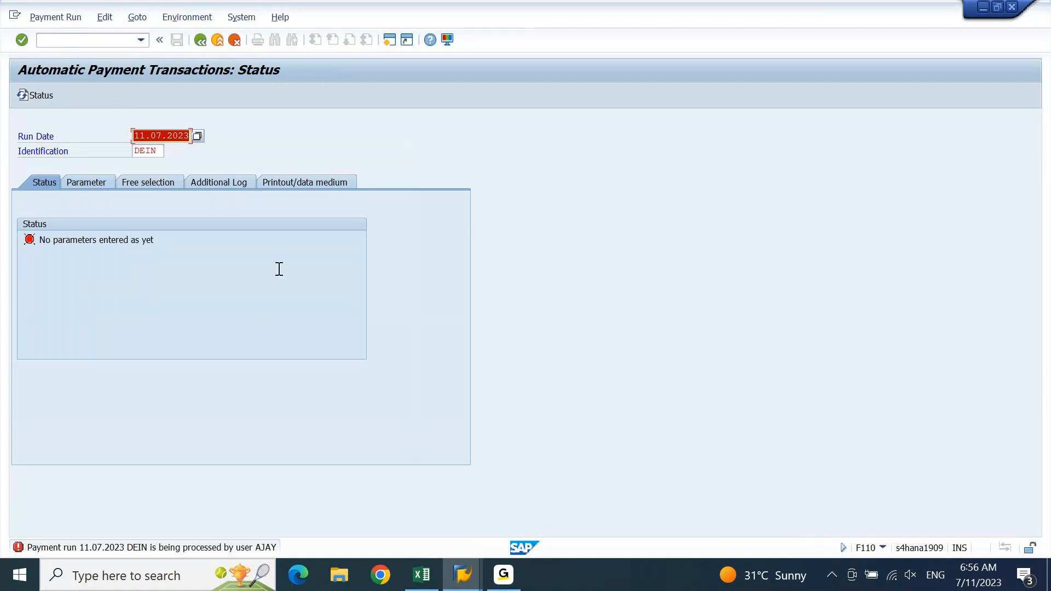
# Log off all sessions with /NEX and select the S4 1909 connection
pyautogui.click(78, 40)
pyautogui.write('/N')
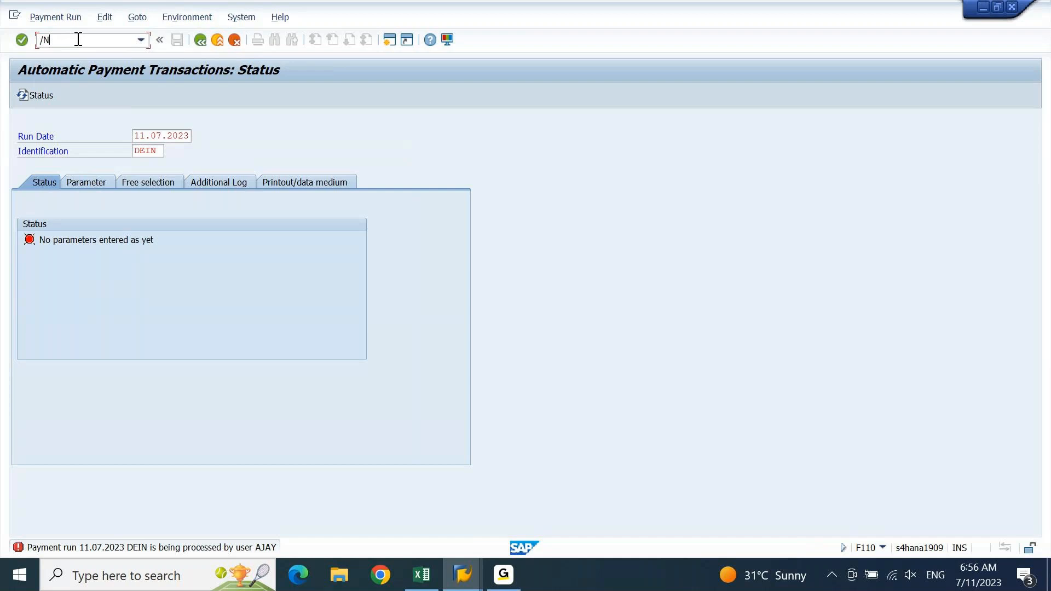
pyautogui.write('EX')
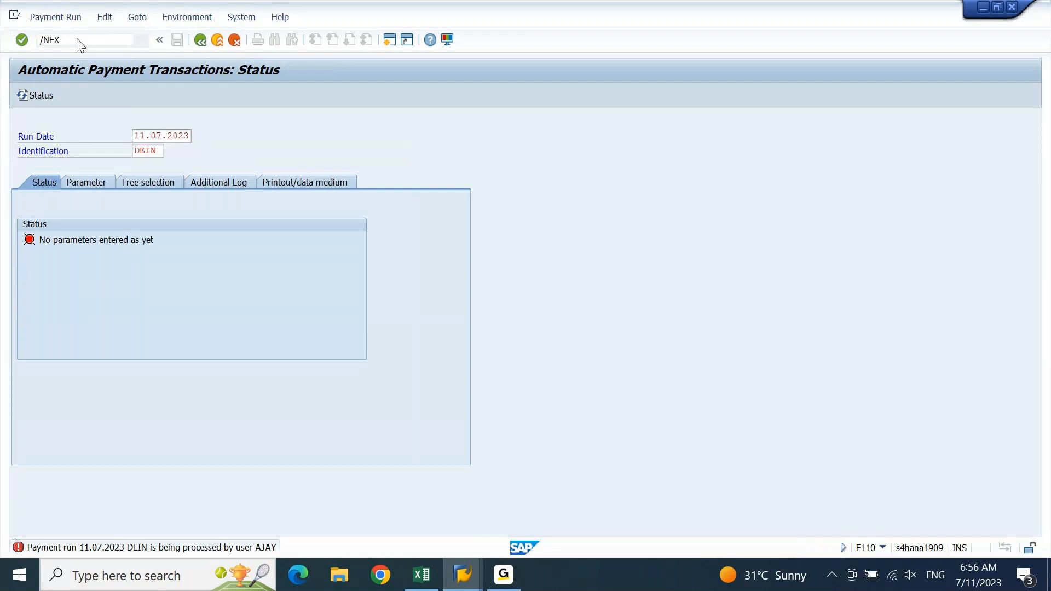
pyautogui.press('Return')
pyautogui.click(371, 258)
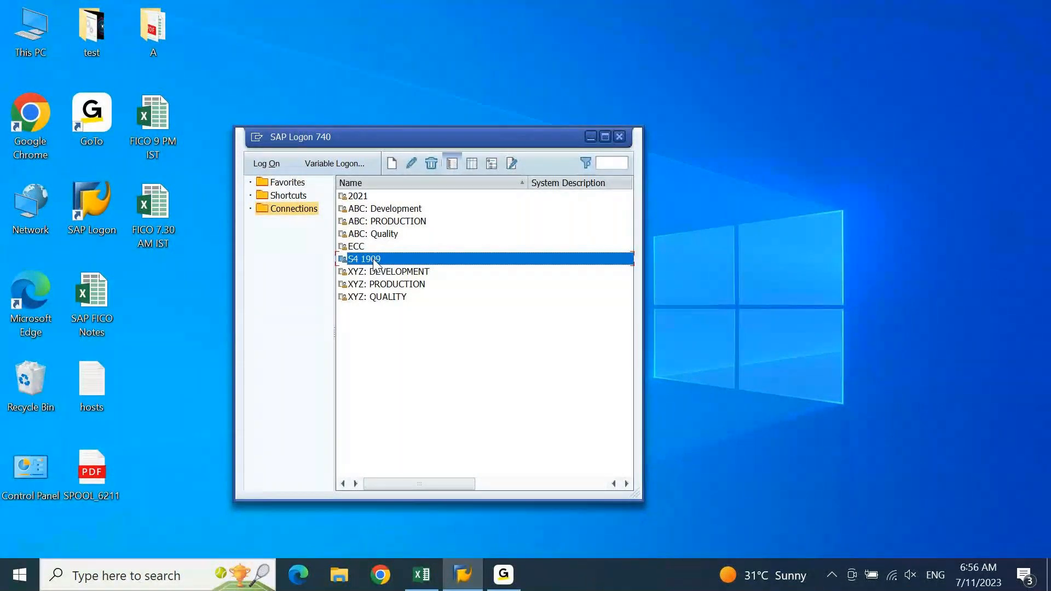
# Log on to S4 1909 client 800 and start transaction F110
pyautogui.doubleClick(374, 261)
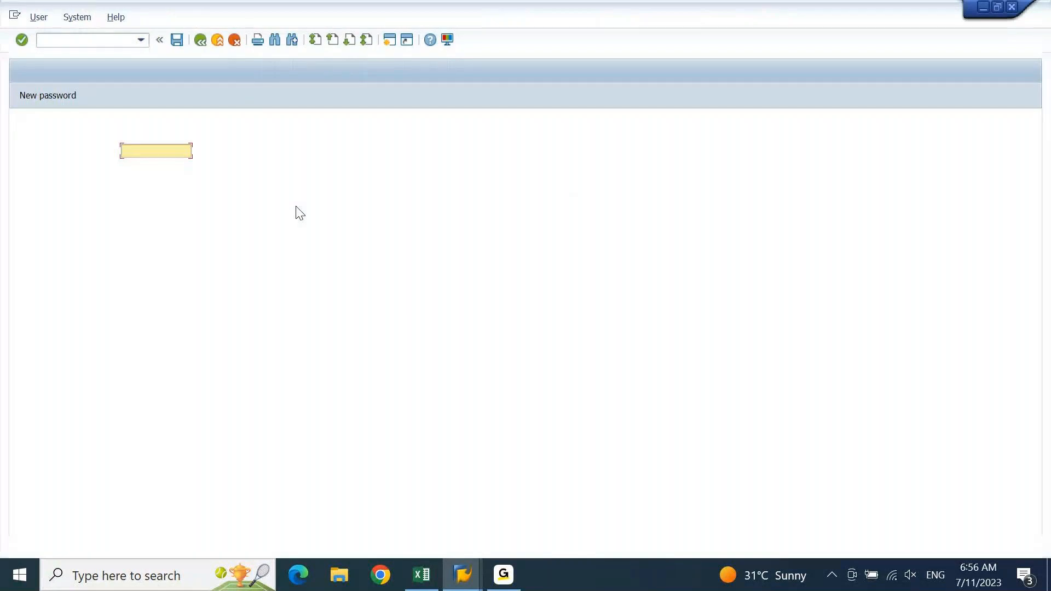
pyautogui.write('a')
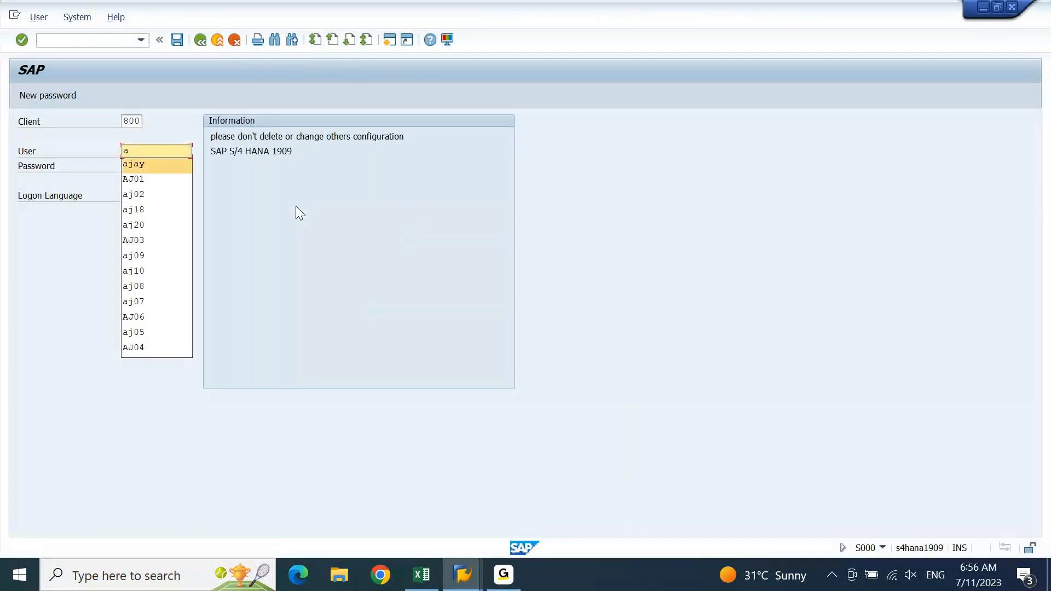
pyautogui.press('Tab')
pyautogui.press('Return')
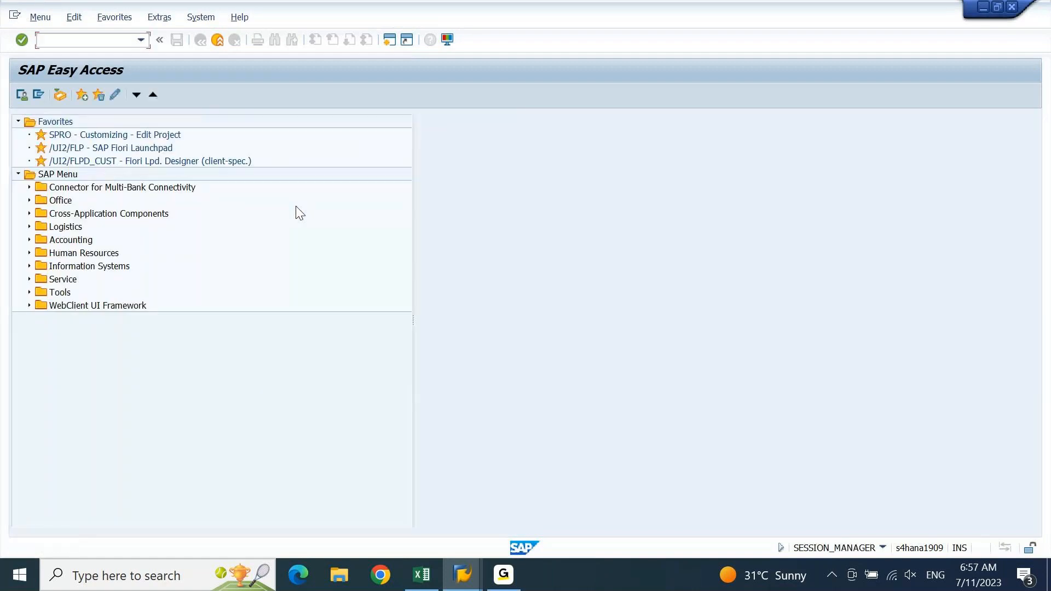
pyautogui.write('f110')
pyautogui.press('Return')
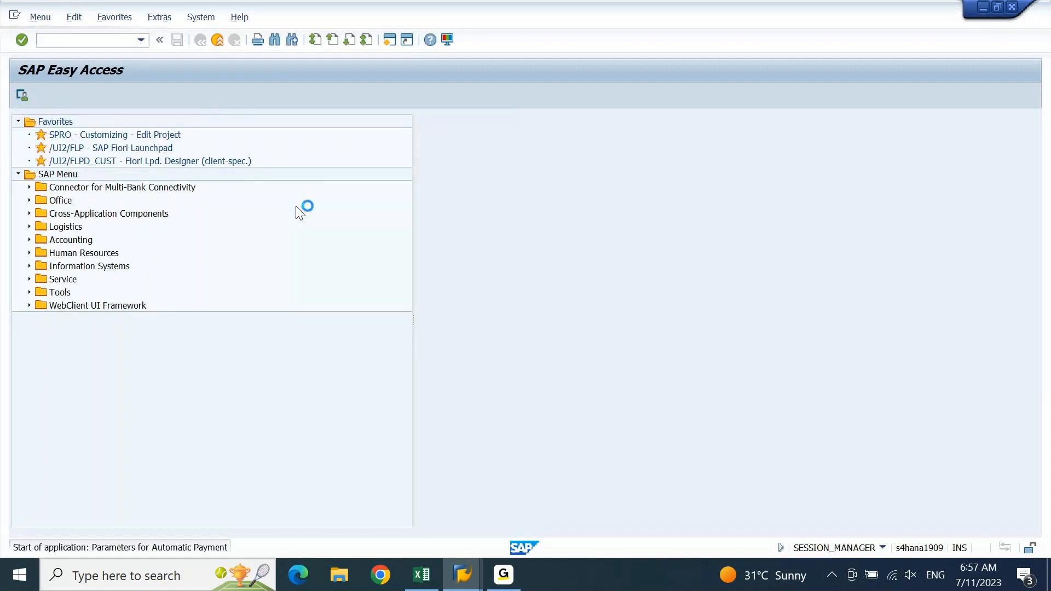
# Pick run date 11.07.2023 and identification DEIN from input history
pyautogui.press('Down')
pyautogui.press('Tab')
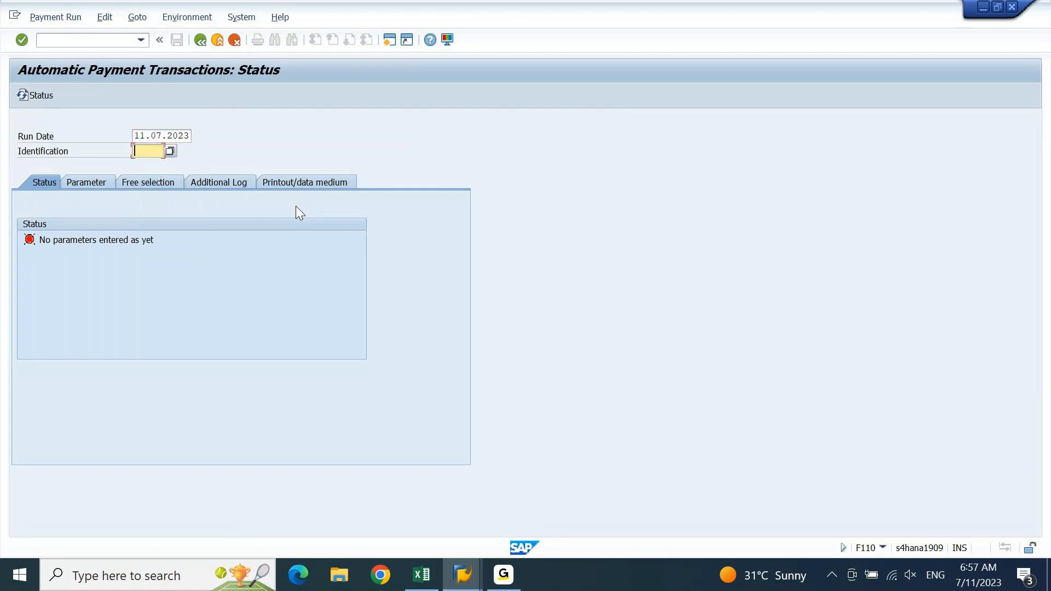
pyautogui.press('Down')
pyautogui.press('Tab')
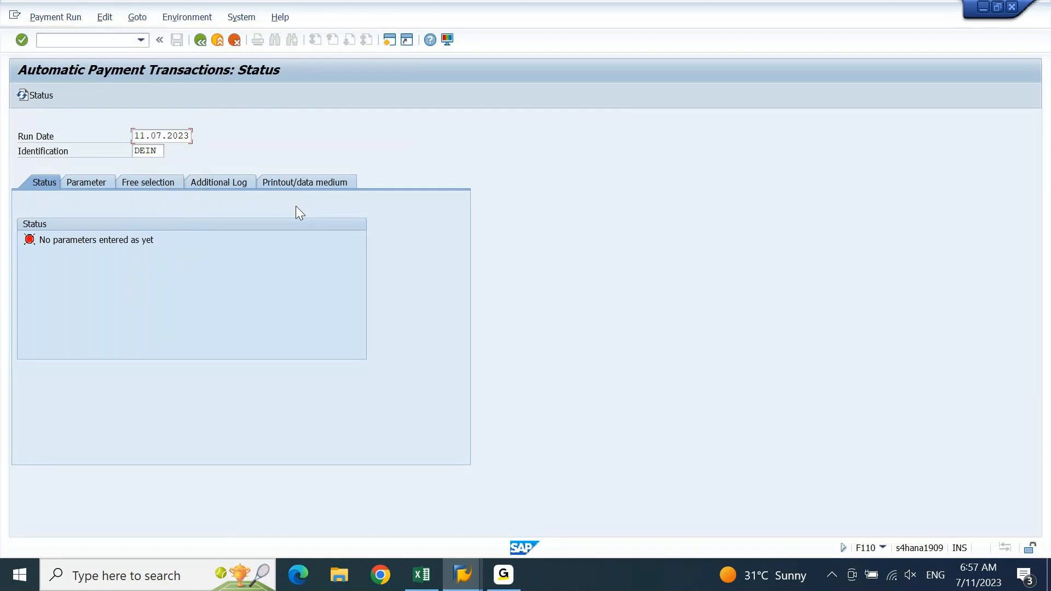
pyautogui.press('Tab')
# Fill parameters: company code DEIN, payment method 5, vendor 100101
pyautogui.click(89, 186)
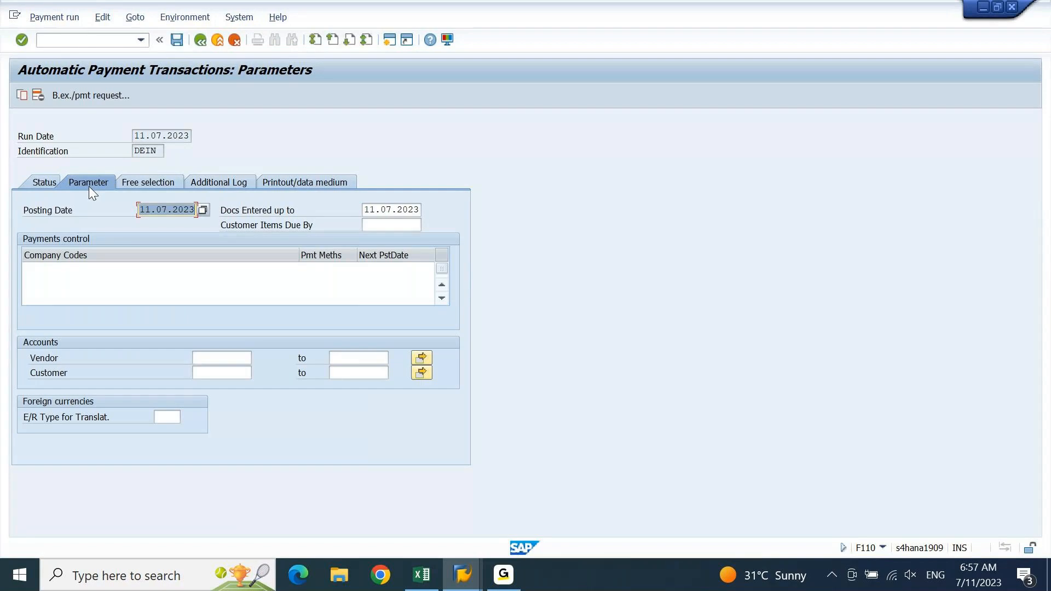
pyautogui.click(84, 269)
pyautogui.press('Down')
pyautogui.press('Tab')
pyautogui.write('5')
pyautogui.press('Tab')
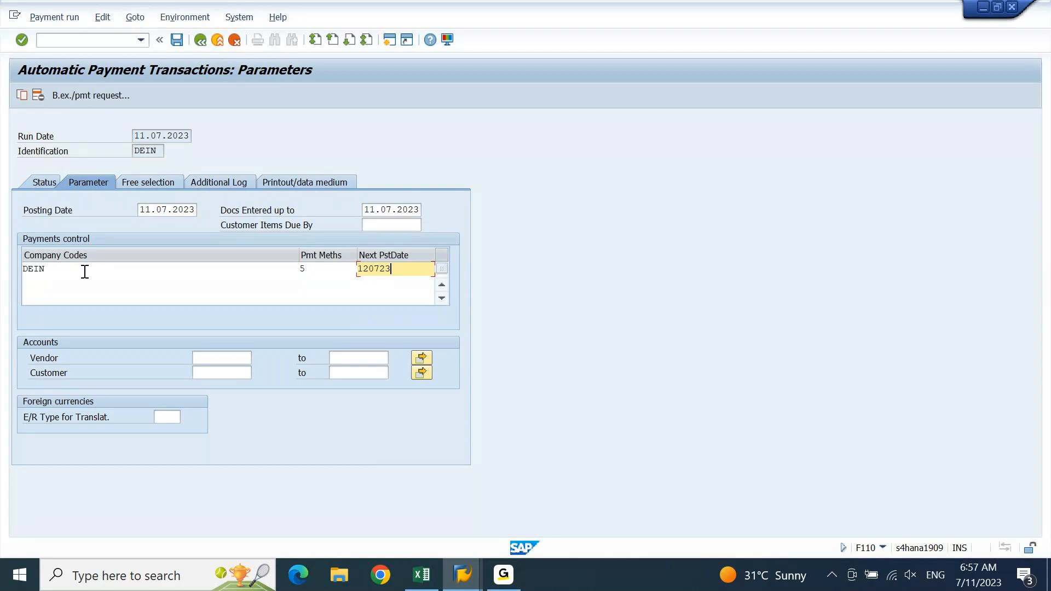
pyautogui.click(221, 359)
pyautogui.click(222, 370)
pyautogui.press('Return')
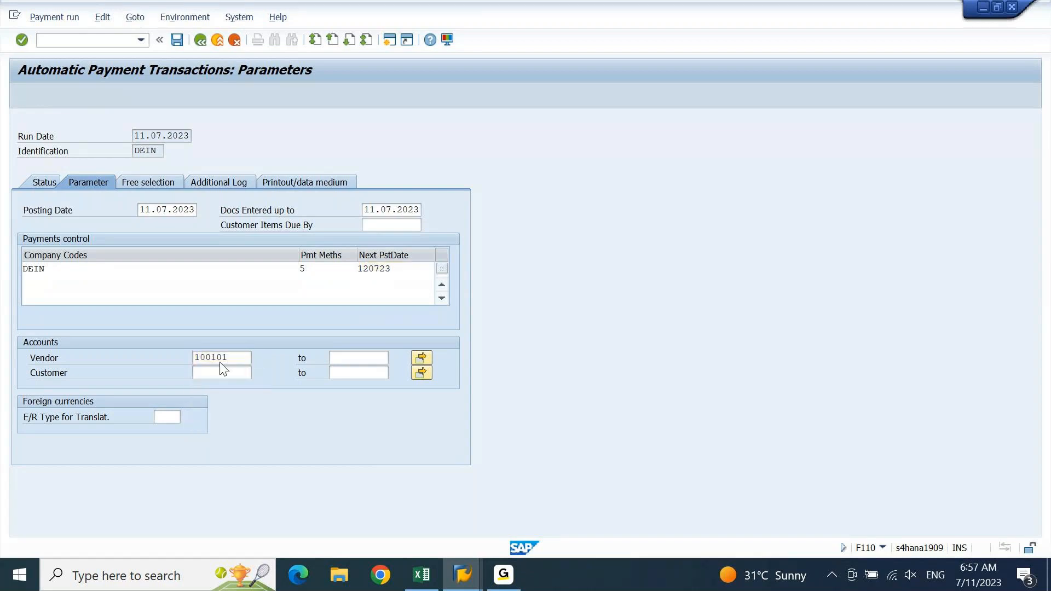
pyautogui.click(157, 183)
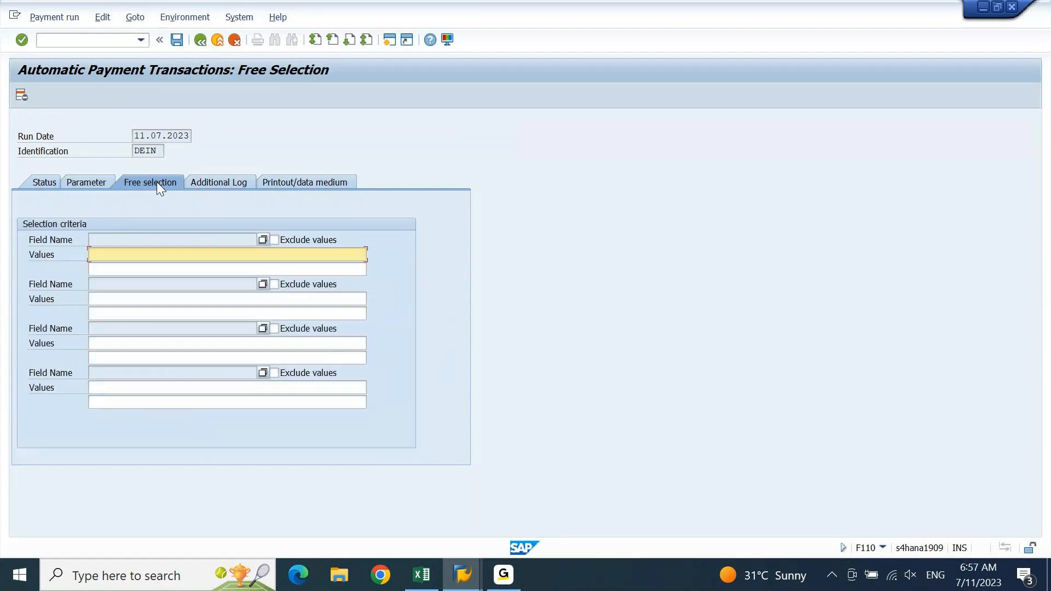
pyautogui.hotkey('ctrl', 'v')
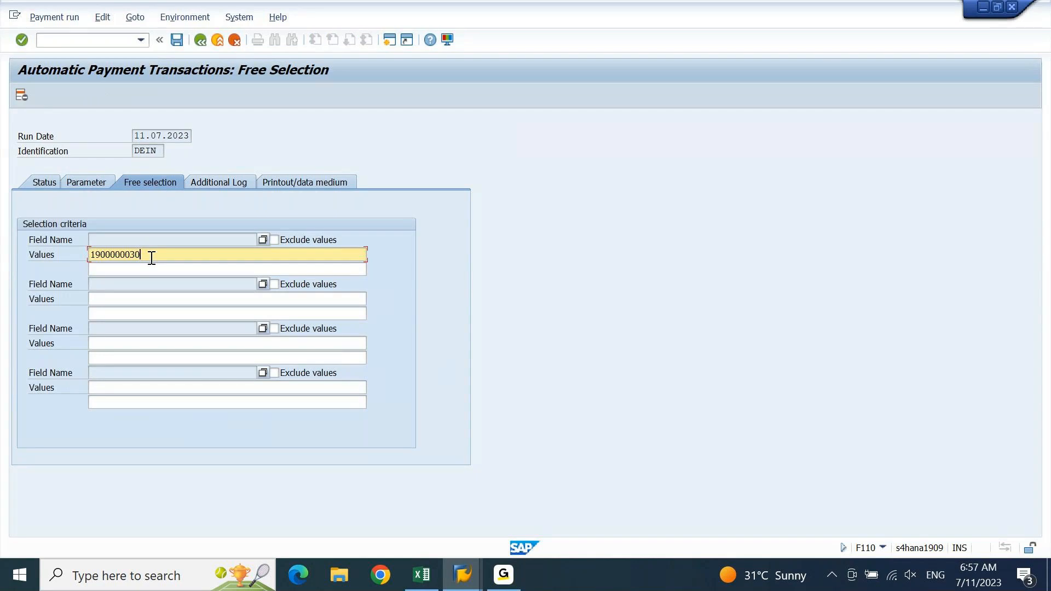
pyautogui.click(263, 239)
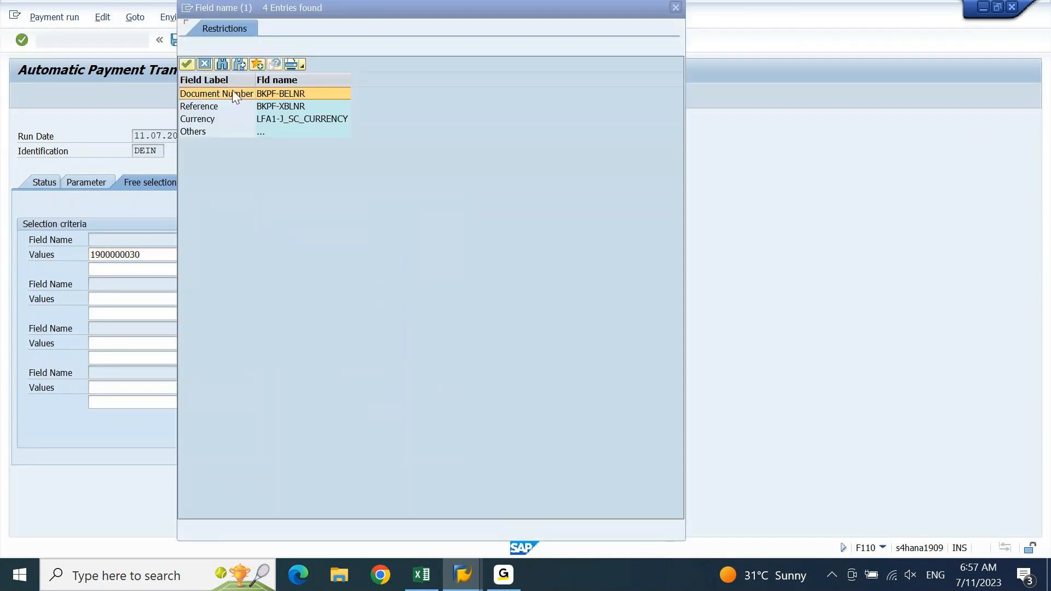
pyautogui.doubleClick(232, 92)
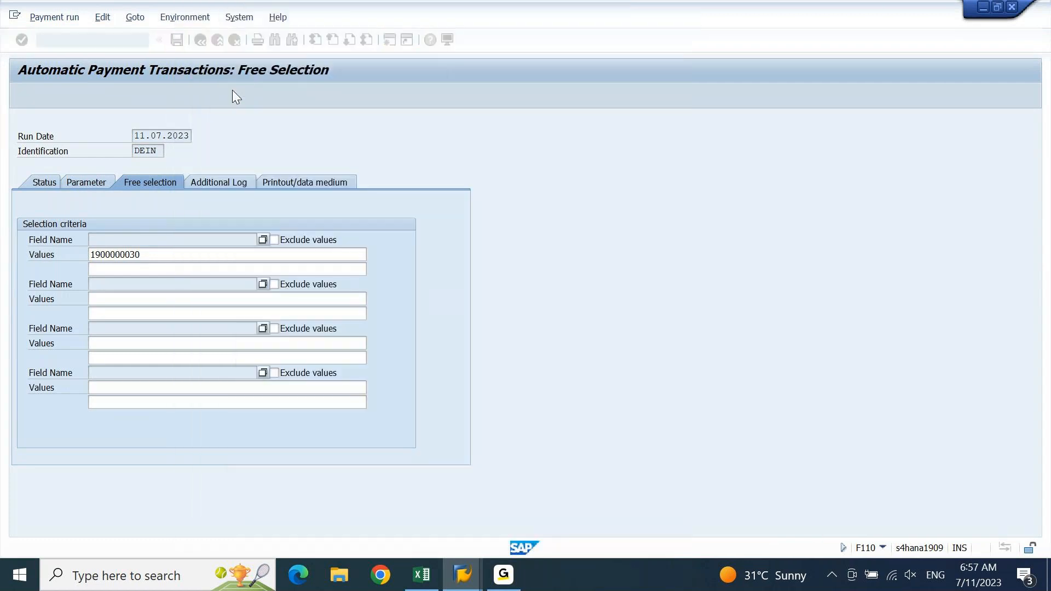
pyautogui.click(211, 182)
# Enable due date, payment method and line item logging for vendors 1 to zzzzzzzzzz, and save
pyautogui.click(83, 242)
pyautogui.click(61, 254)
pyautogui.click(63, 284)
pyautogui.click(45, 342)
pyautogui.write('1')
pyautogui.press('Tab')
pyautogui.write('zzzzzzzzzz')
pyautogui.hotkey('ctrl', 's')
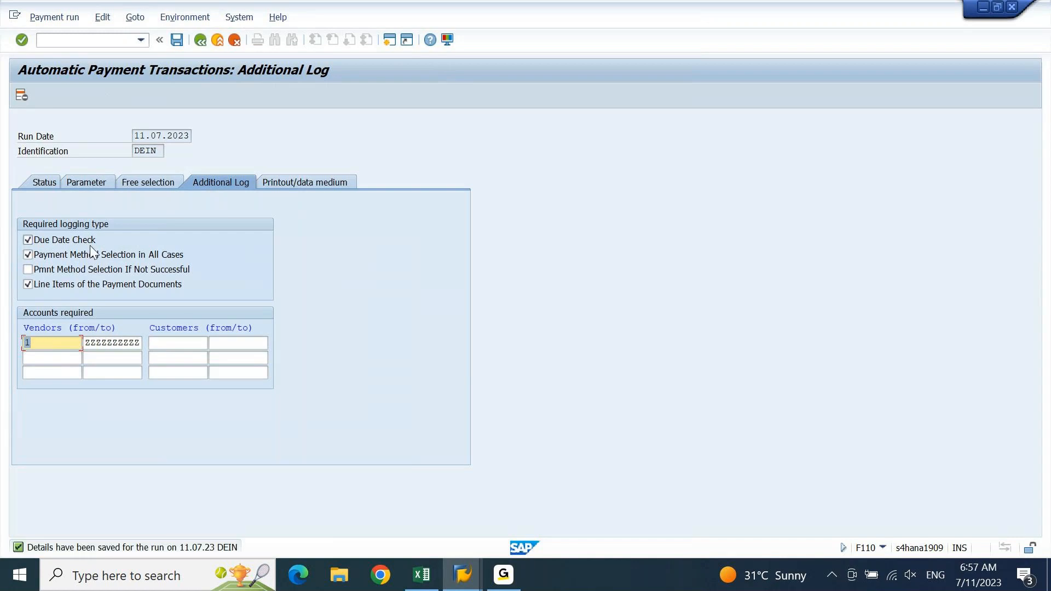
# Schedule the payment proposal to start immediately and display the created proposal
pyautogui.click(88, 185)
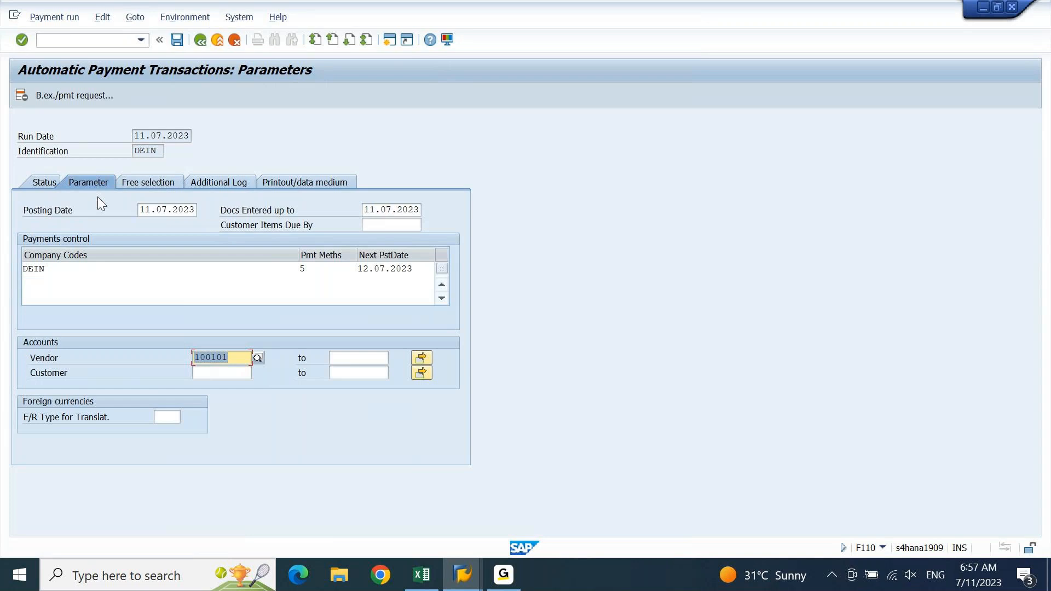
pyautogui.click(48, 183)
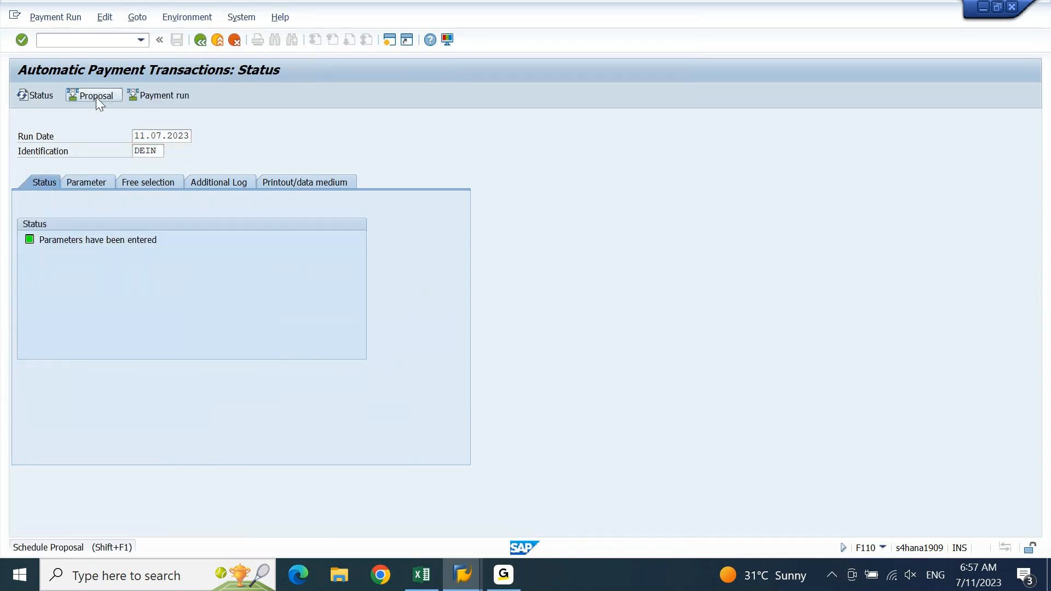
pyautogui.click(97, 97)
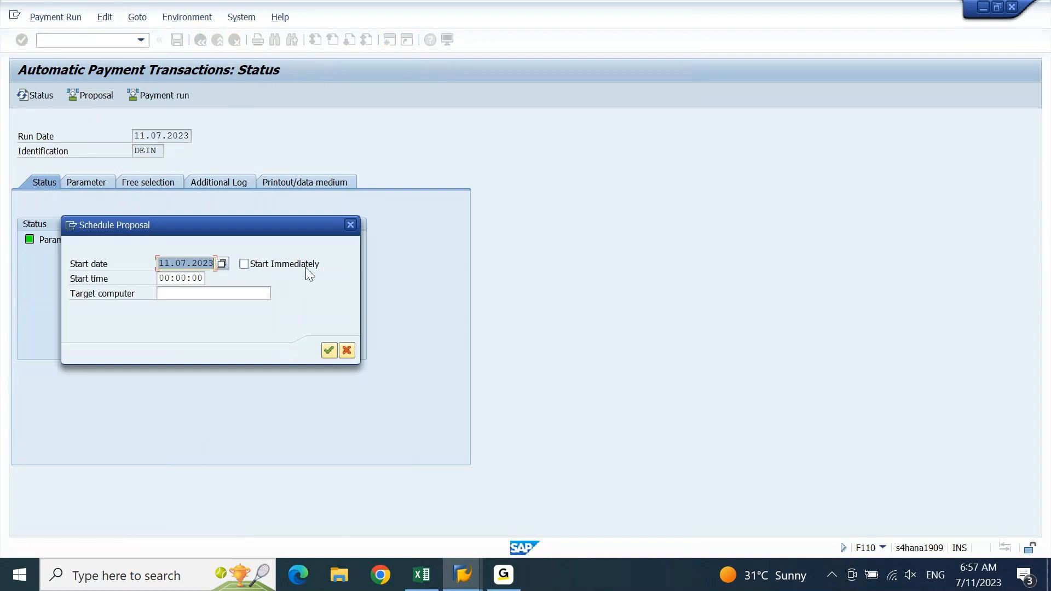
pyautogui.click(306, 267)
pyautogui.press('Return')
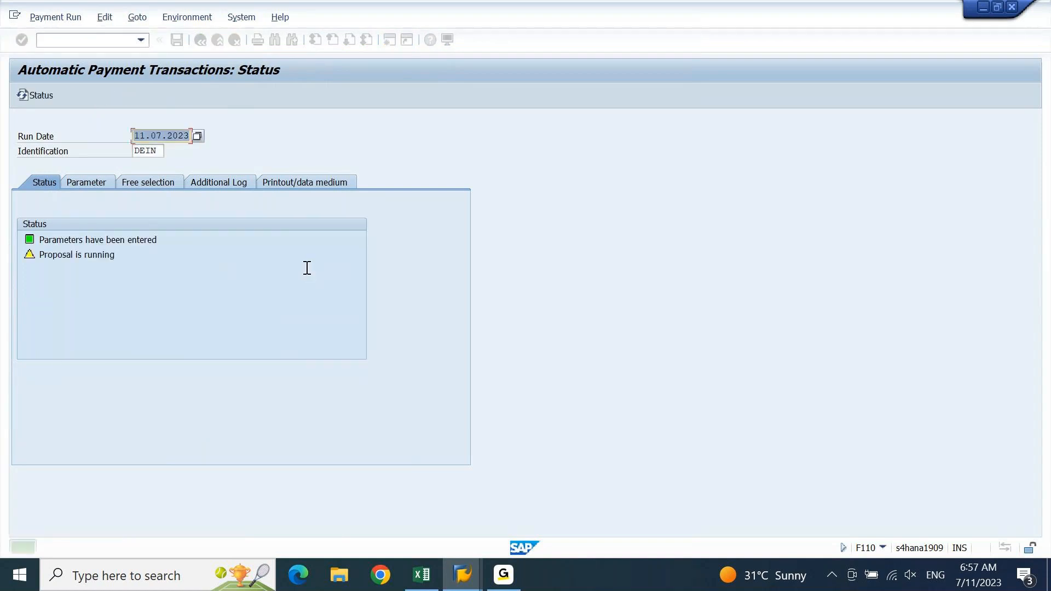
pyautogui.press('Return')
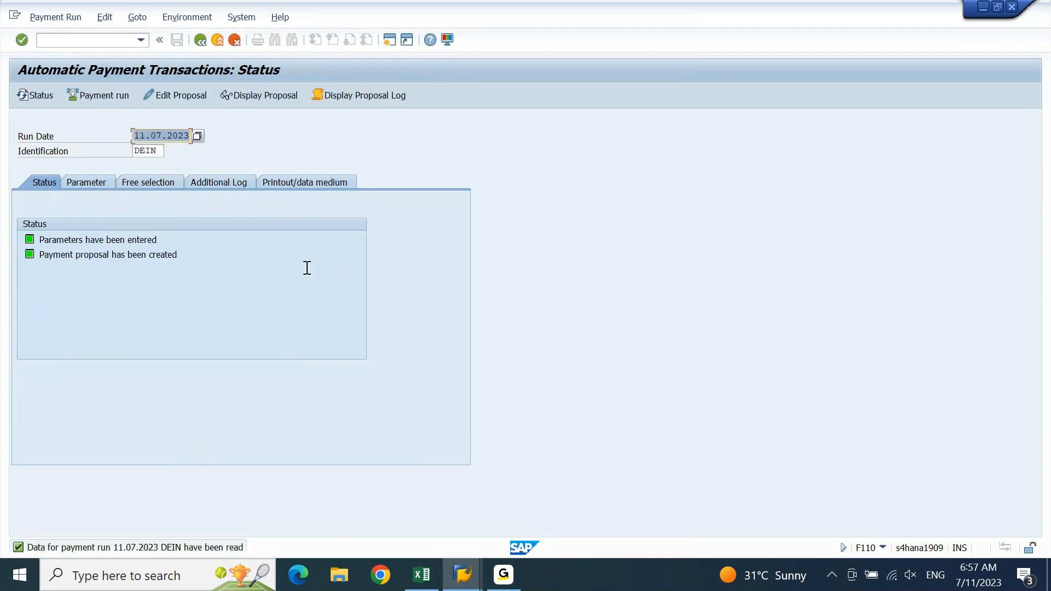
pyautogui.click(279, 96)
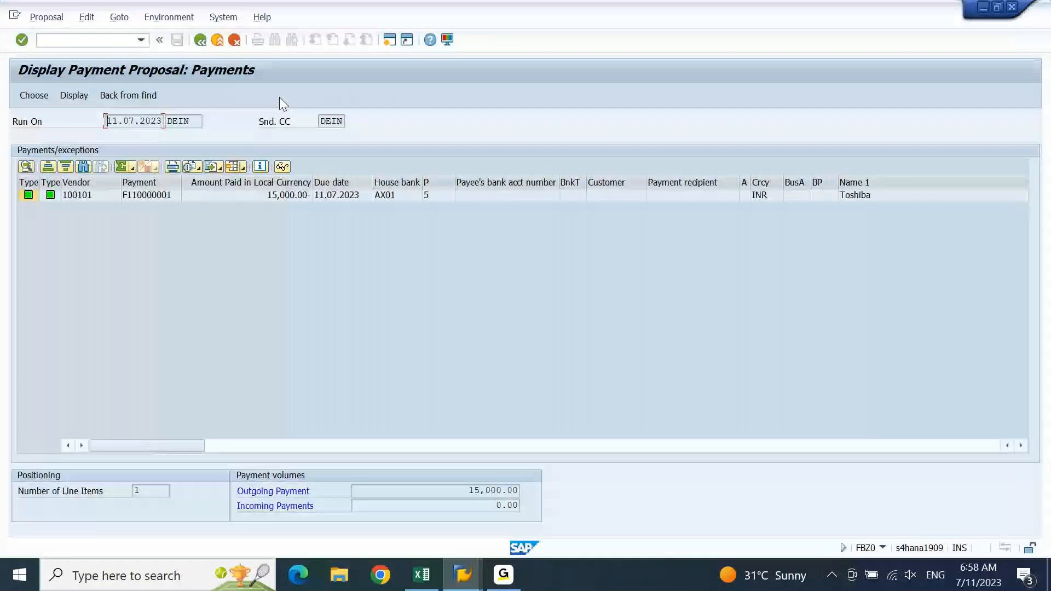
pyautogui.click(182, 223)
pyautogui.press('F3')
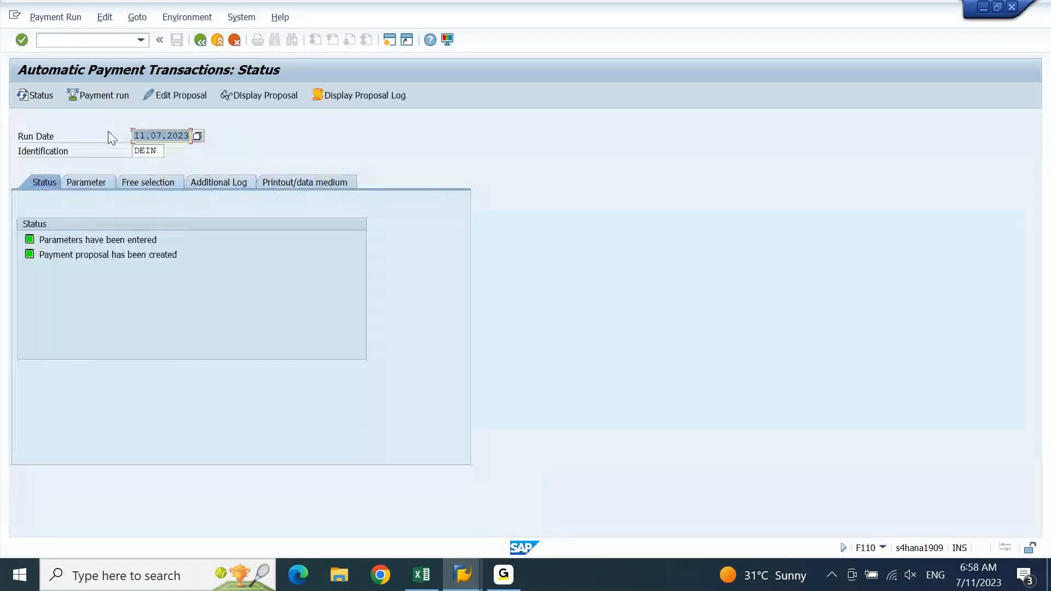
# Schedule the DEIN payment run to start immediately and confirm
pyautogui.click(103, 98)
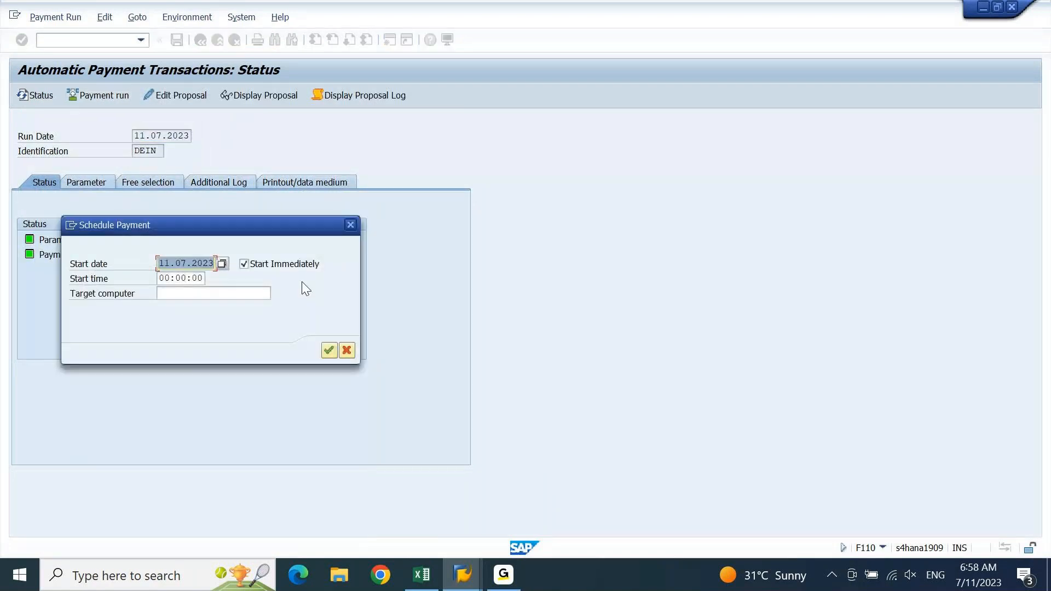
pyautogui.press('Return')
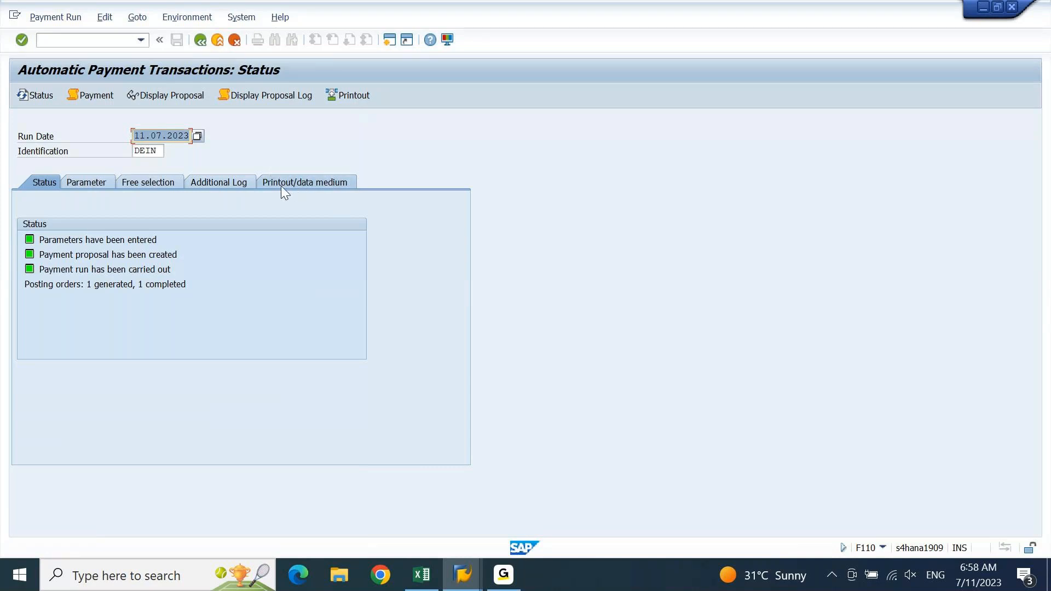
# On the Printout/data medium tab, enter variant DEIN for RFFOUS_C and maintain it for all selection screens
pyautogui.click(319, 183)
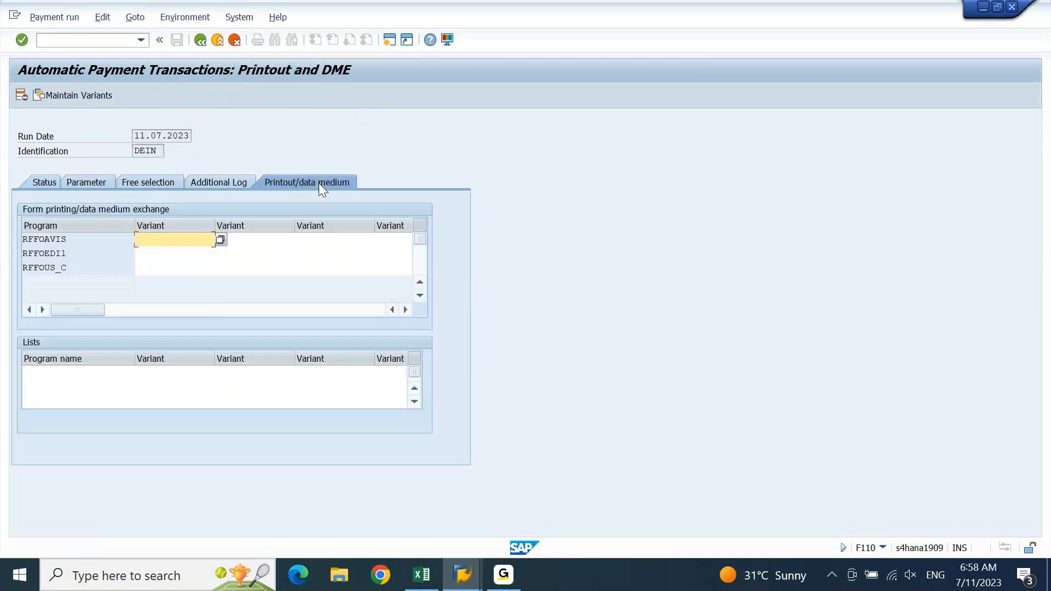
pyautogui.click(161, 271)
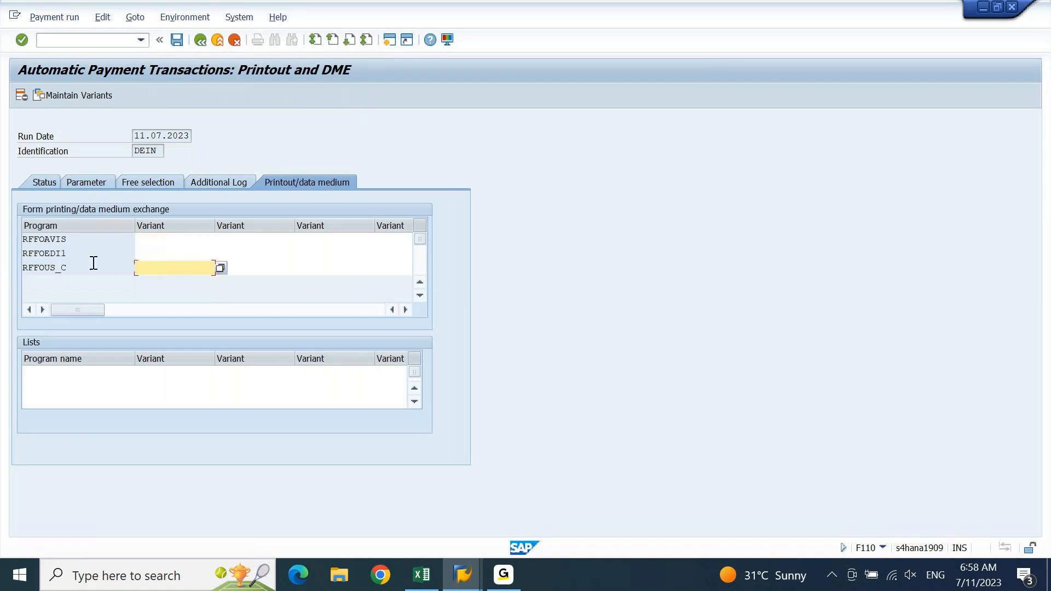
pyautogui.moveTo(82, 266); pyautogui.dragTo(16, 278)
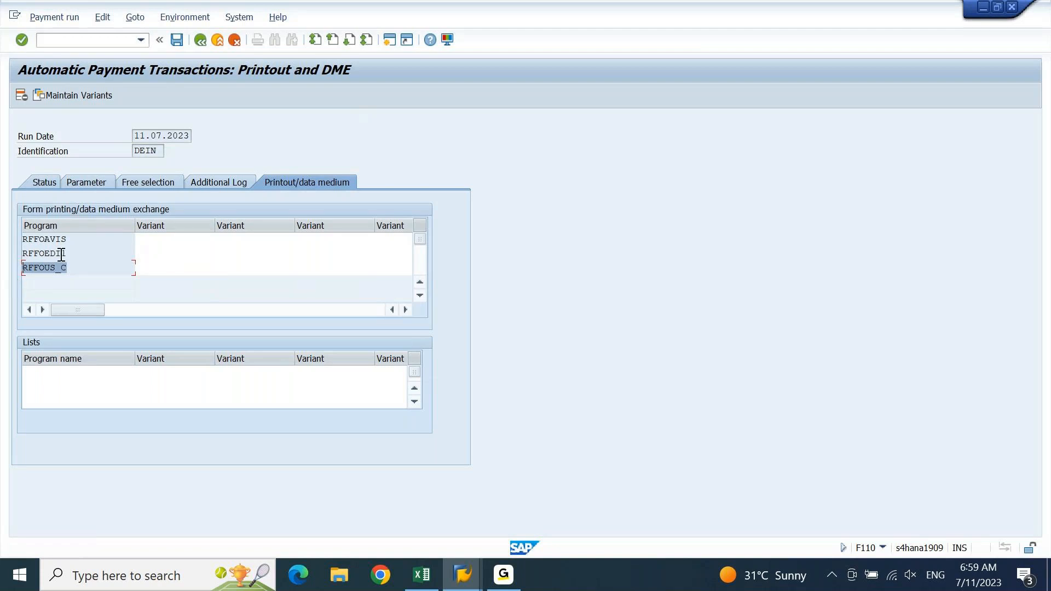
pyautogui.click(164, 265)
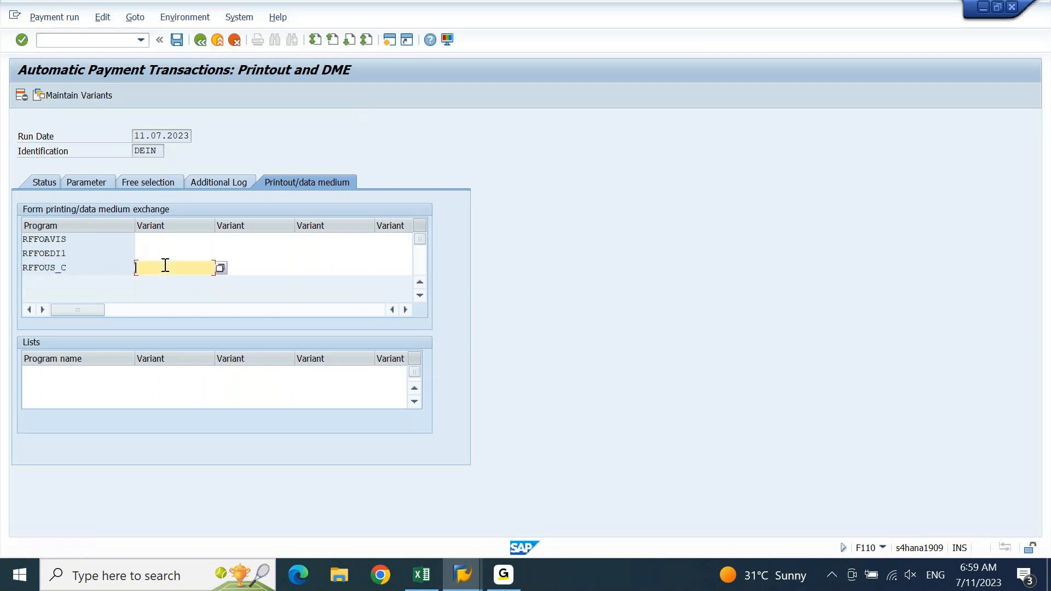
pyautogui.write('dein')
pyautogui.click(78, 102)
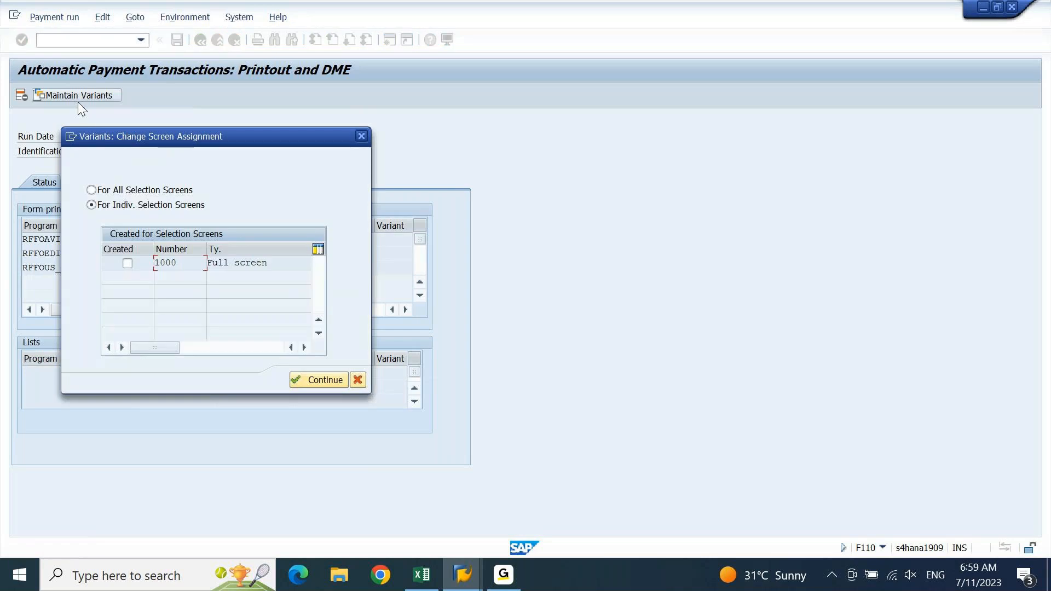
pyautogui.click(92, 191)
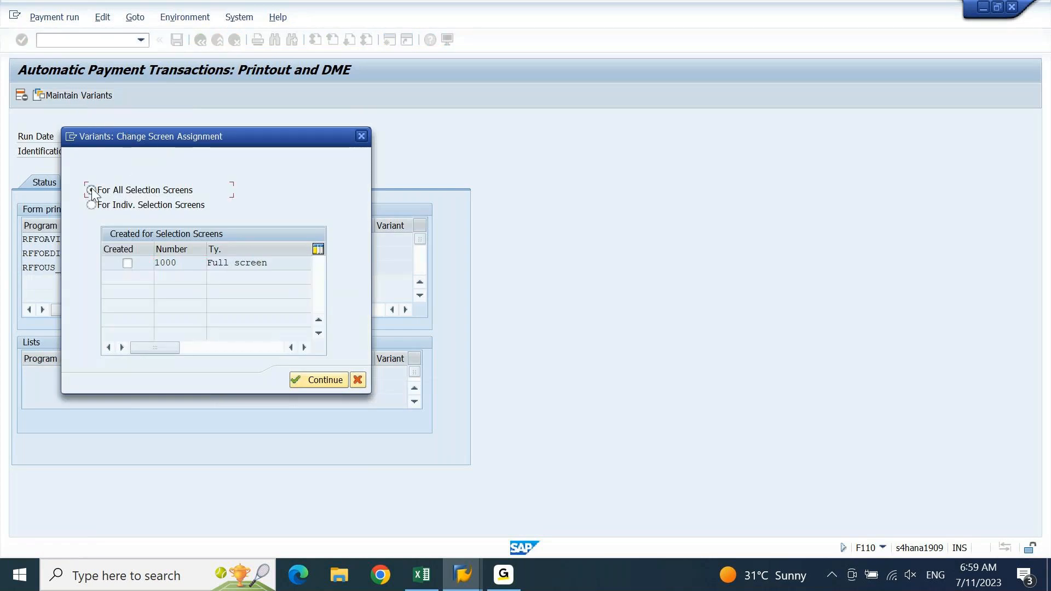
pyautogui.click(324, 380)
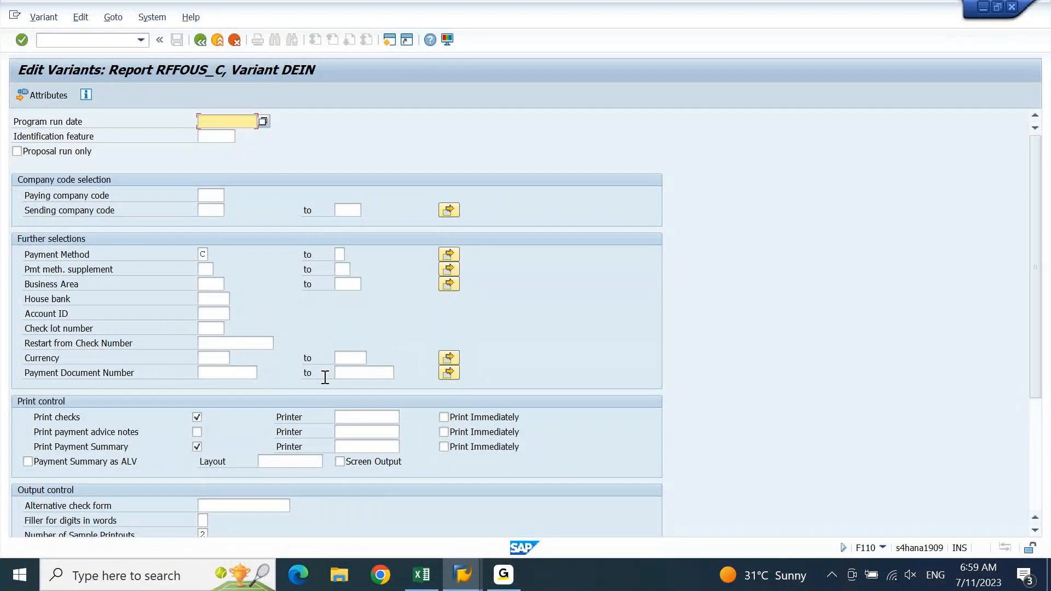
# Enter company code DEIN as paying and sending company code, and set payment method 5
pyautogui.click(216, 196)
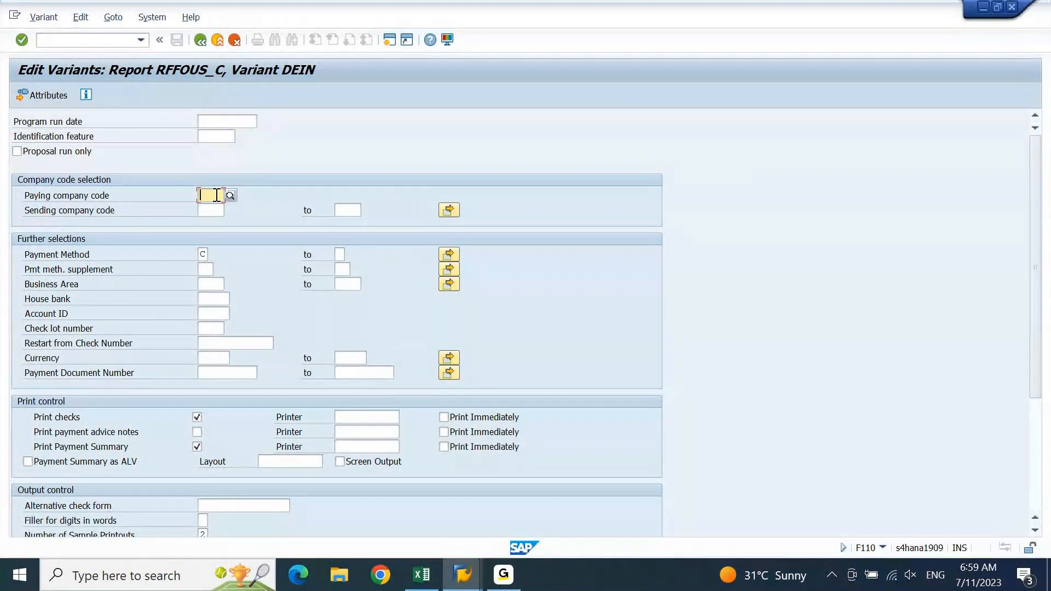
pyautogui.write('d')
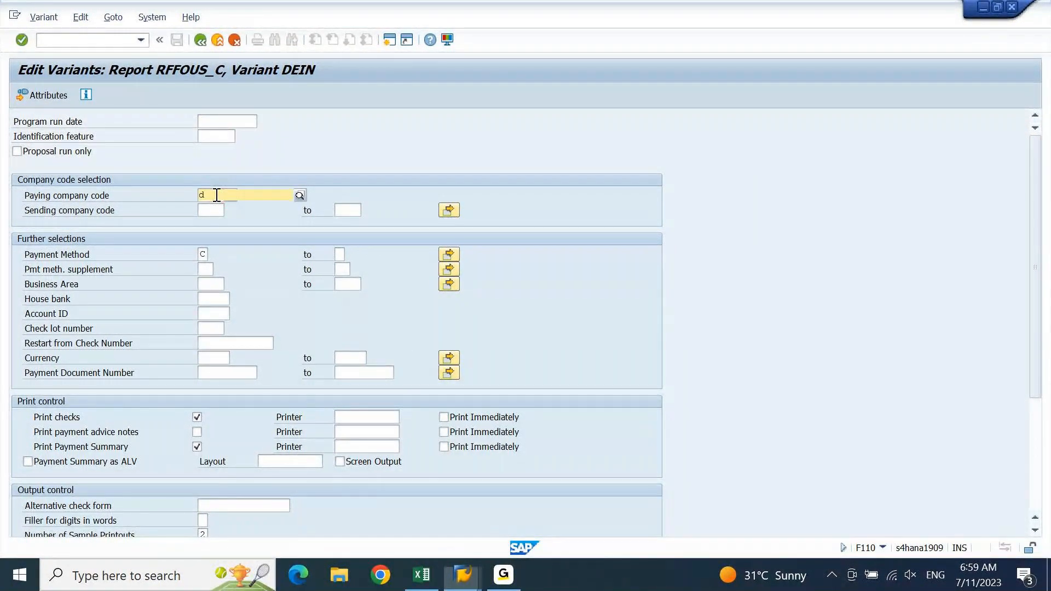
pyautogui.write('ein')
pyautogui.press('Return')
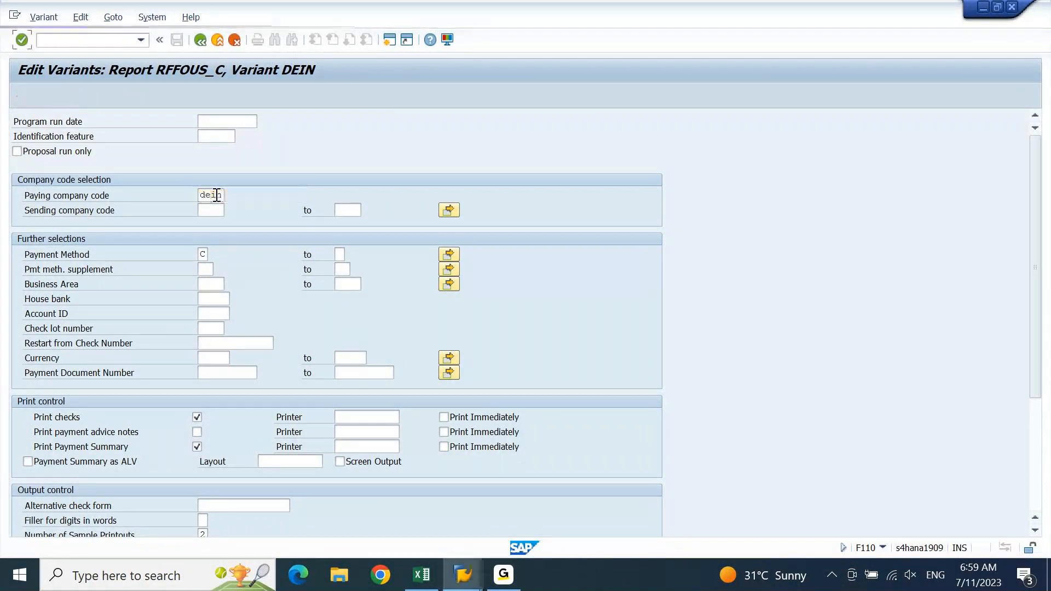
pyautogui.click(217, 211)
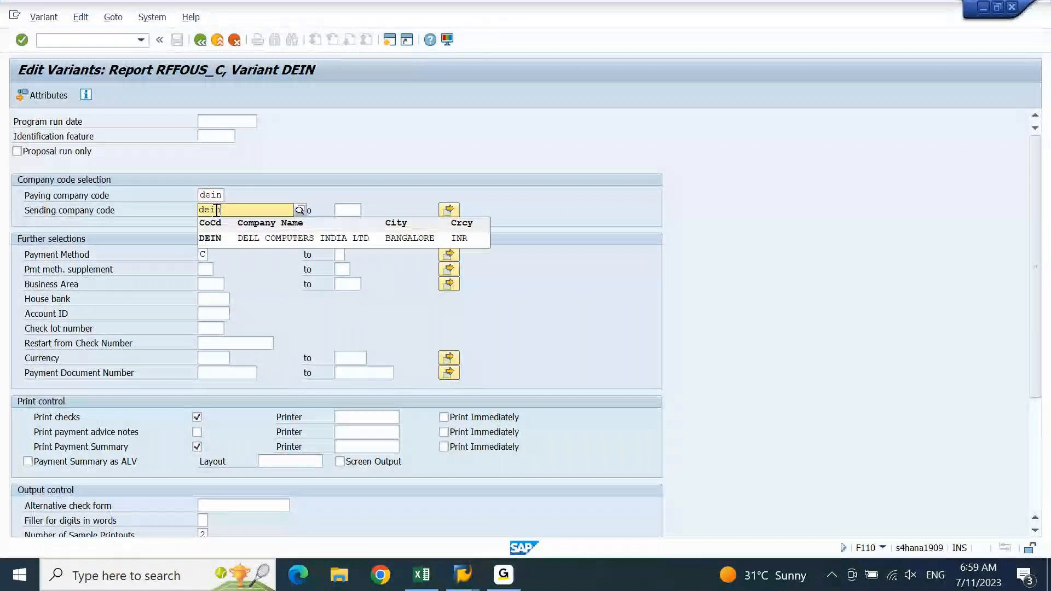
pyautogui.click(220, 235)
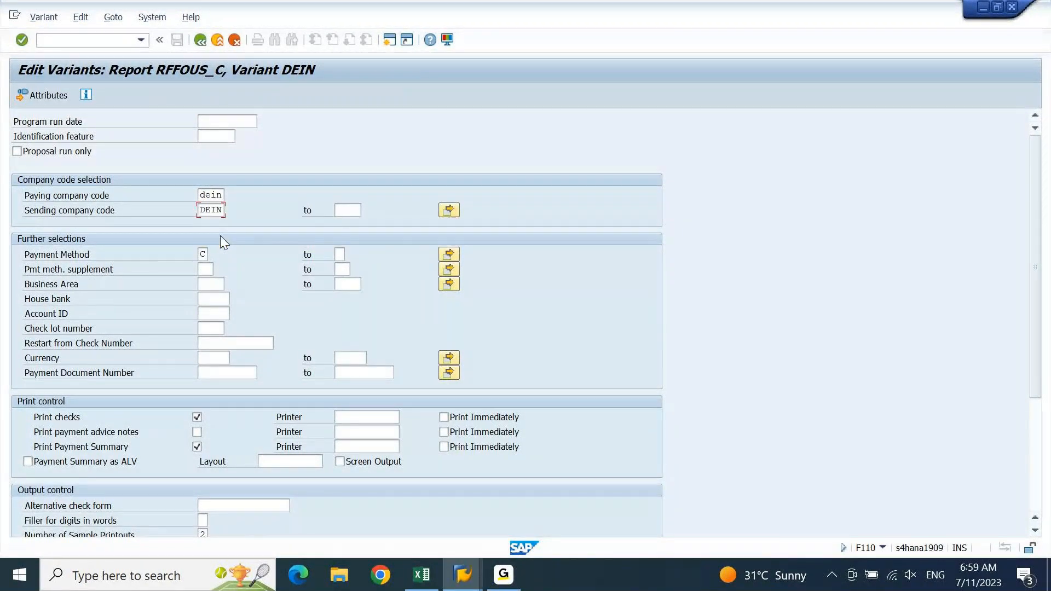
pyautogui.doubleClick(202, 254)
# Choose house bank AX01, account ID AX011 and check lot 3 from the value lists
pyautogui.click(207, 301)
pyautogui.press('F4')
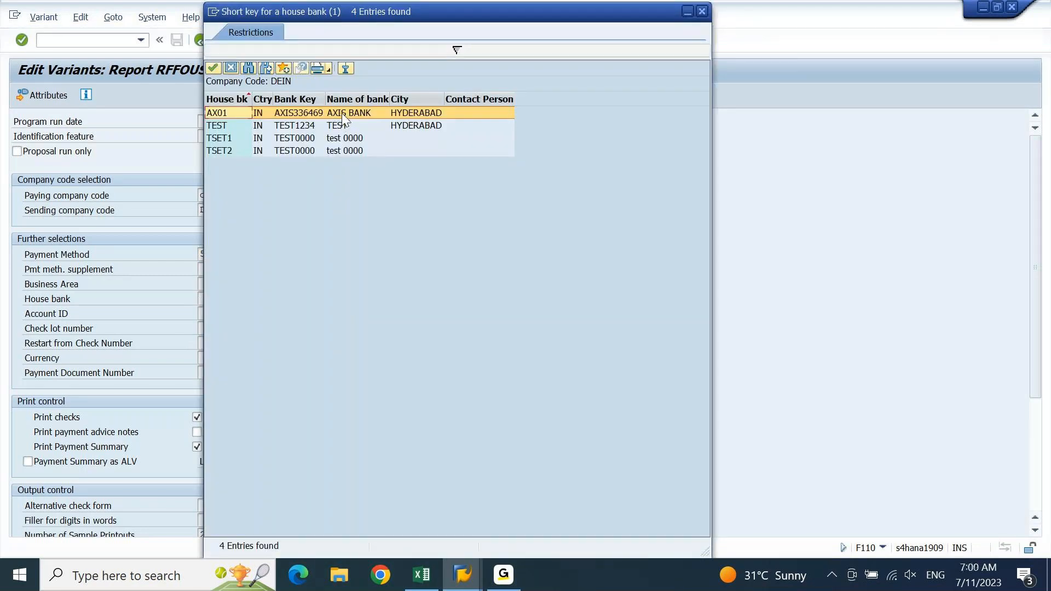
pyautogui.press('Escape')
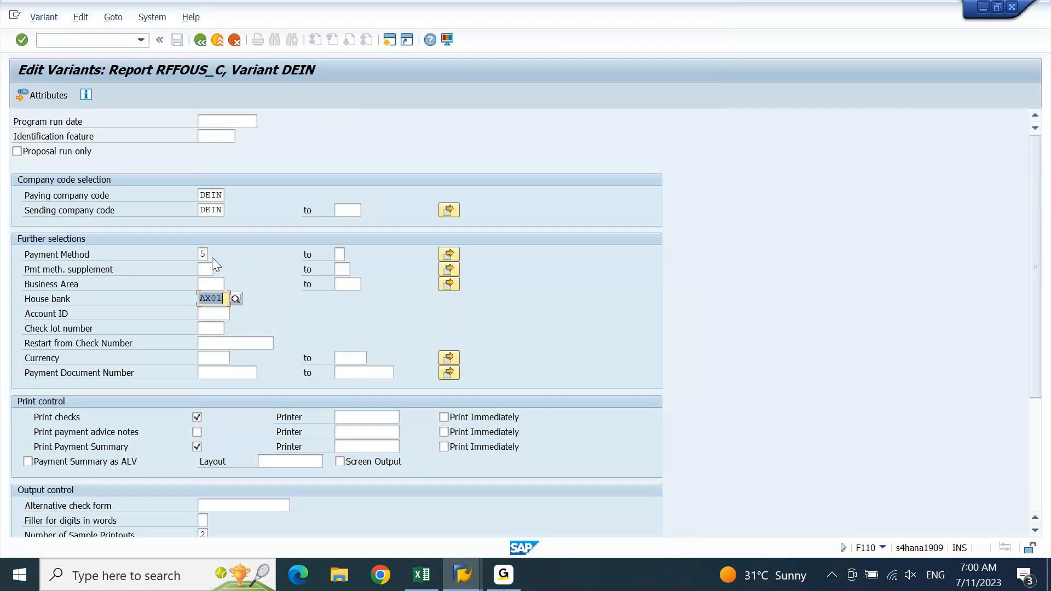
pyautogui.click(219, 315)
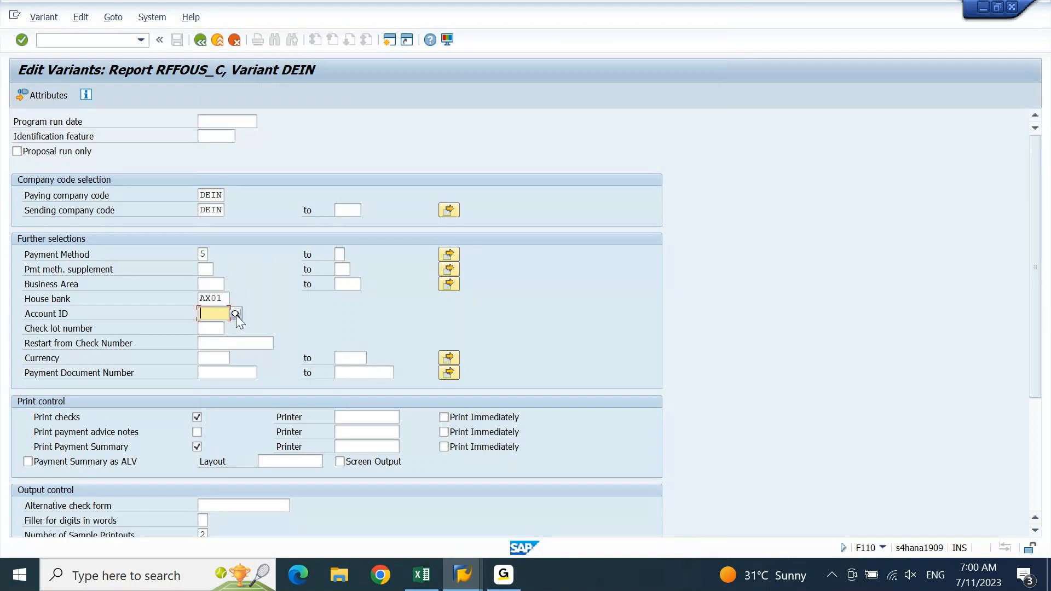
pyautogui.click(235, 314)
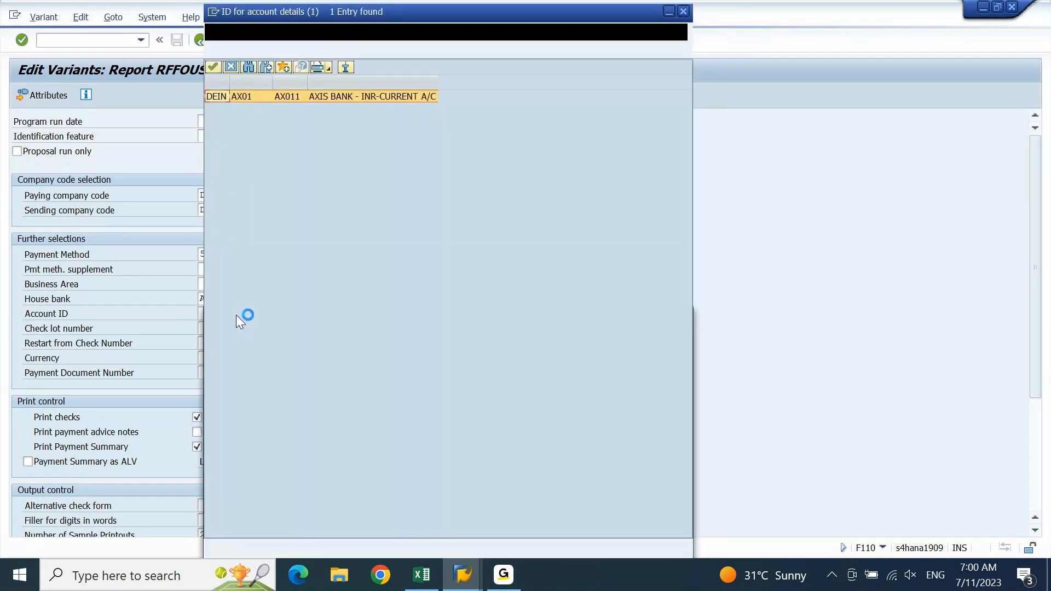
pyautogui.doubleClick(354, 102)
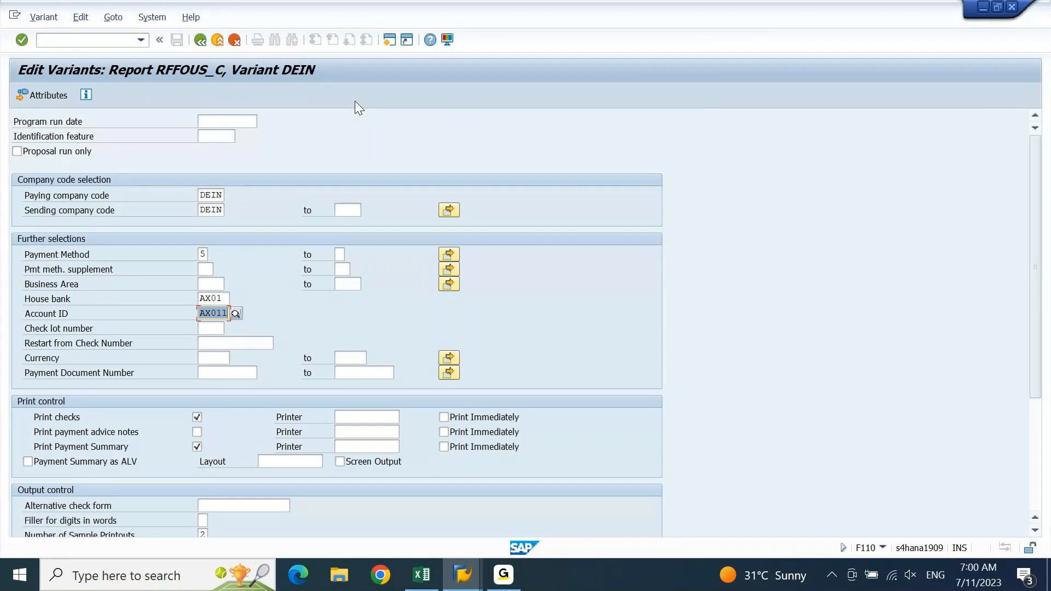
pyautogui.click(206, 328)
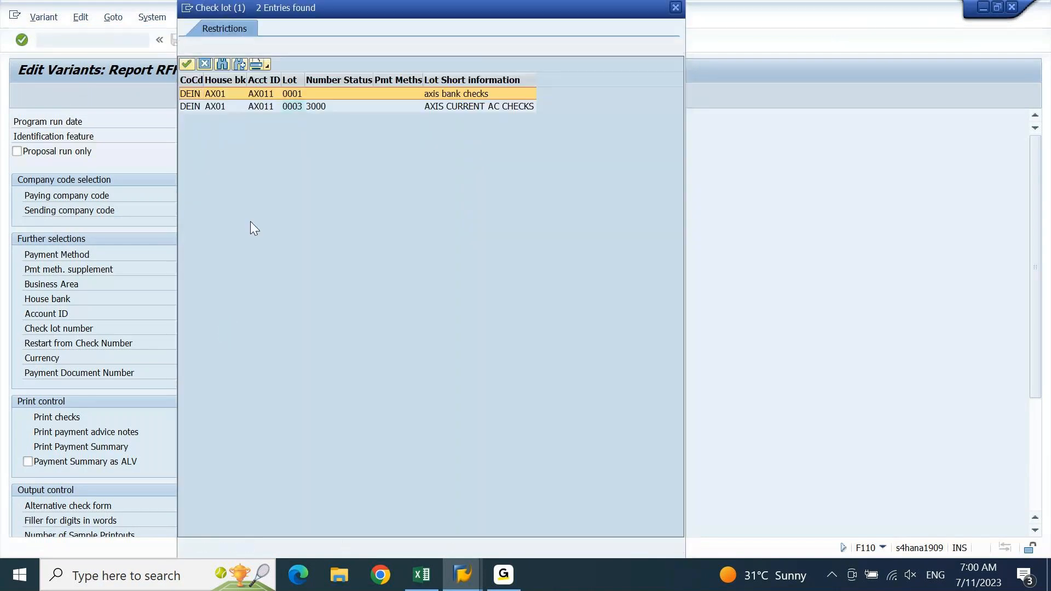
pyautogui.click(275, 106)
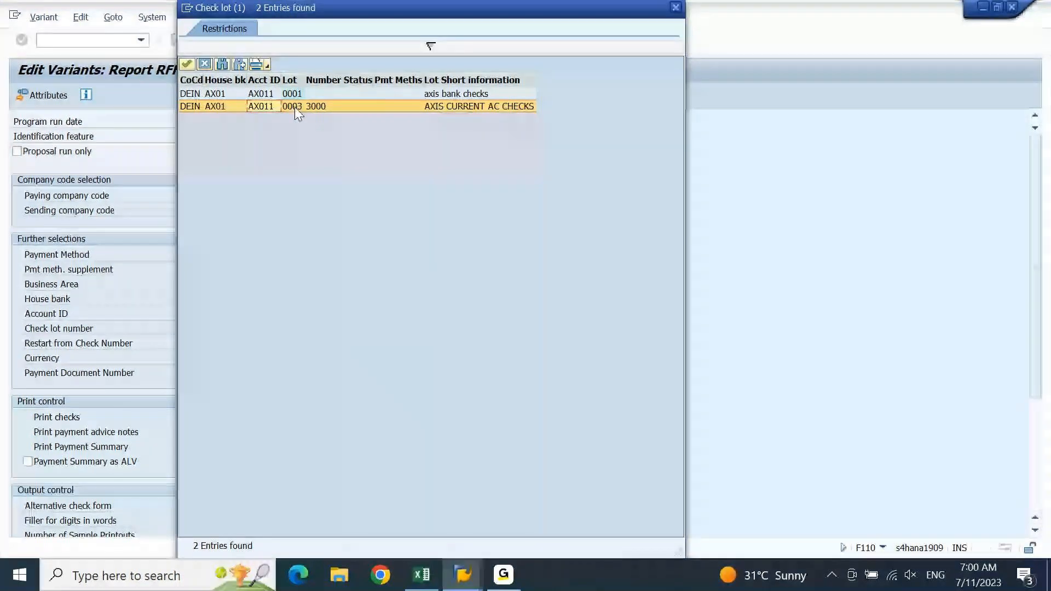
pyautogui.doubleClick(295, 106)
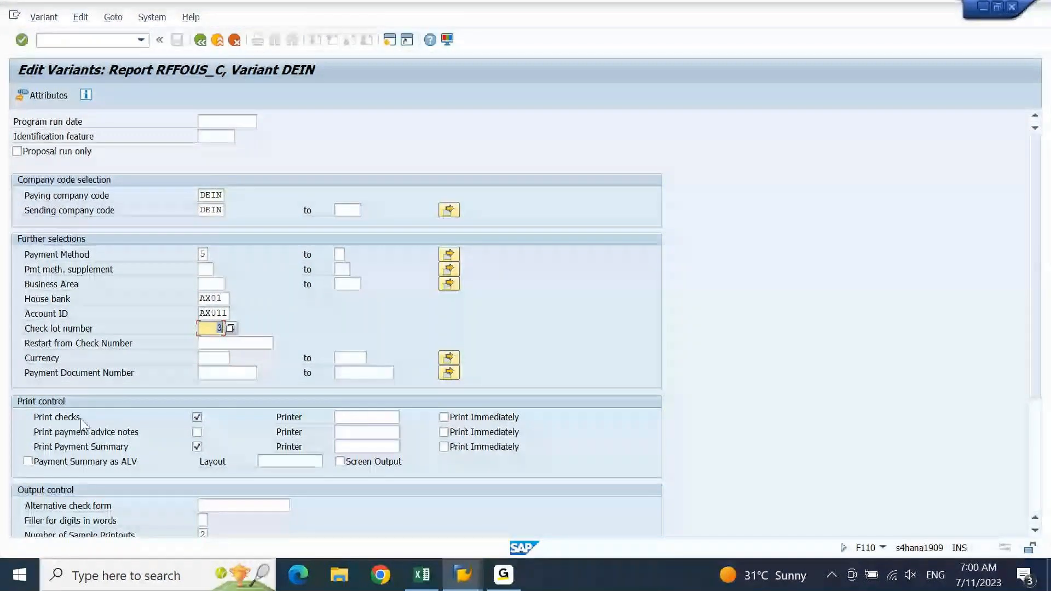
# Print checks, advice notes and payment summary immediately, all on printer LP01
pyautogui.click(197, 432)
pyautogui.click(443, 417)
pyautogui.click(444, 432)
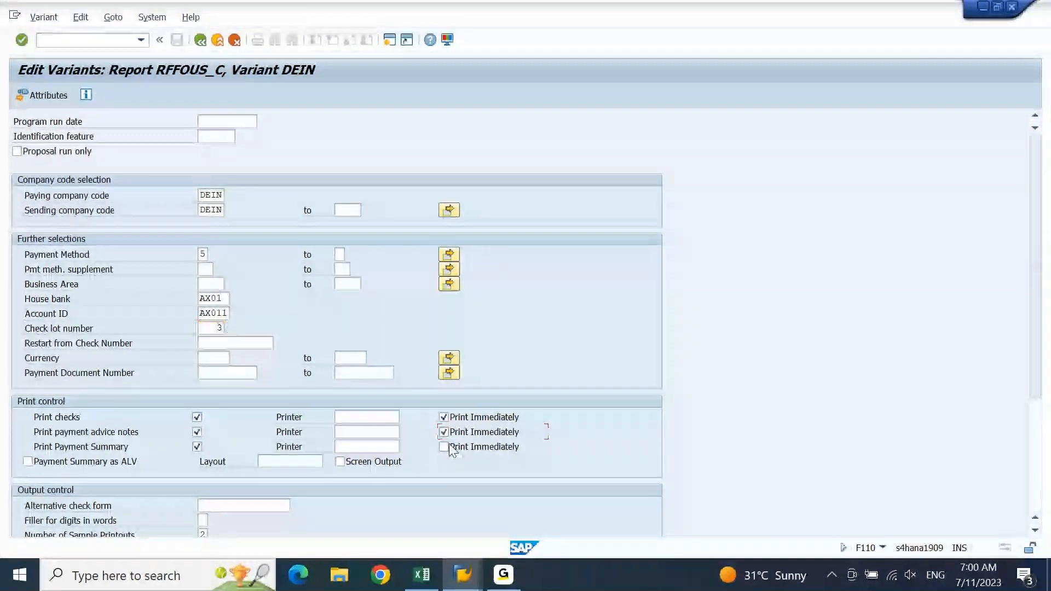
pyautogui.click(445, 448)
pyautogui.click(385, 419)
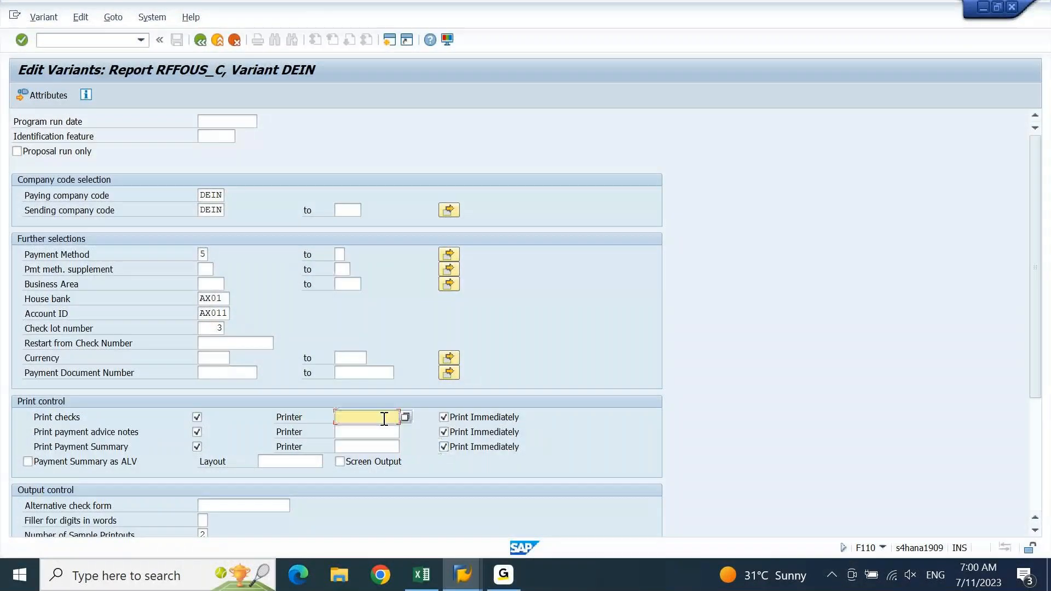
pyautogui.write('LP01')
pyautogui.doubleClick(385, 419)
pyautogui.hotkey('ctrl', 'c')
pyautogui.press('Down')
pyautogui.hotkey('ctrl', 'v')
pyautogui.press('Down')
pyautogui.hotkey('ctrl', 'v')
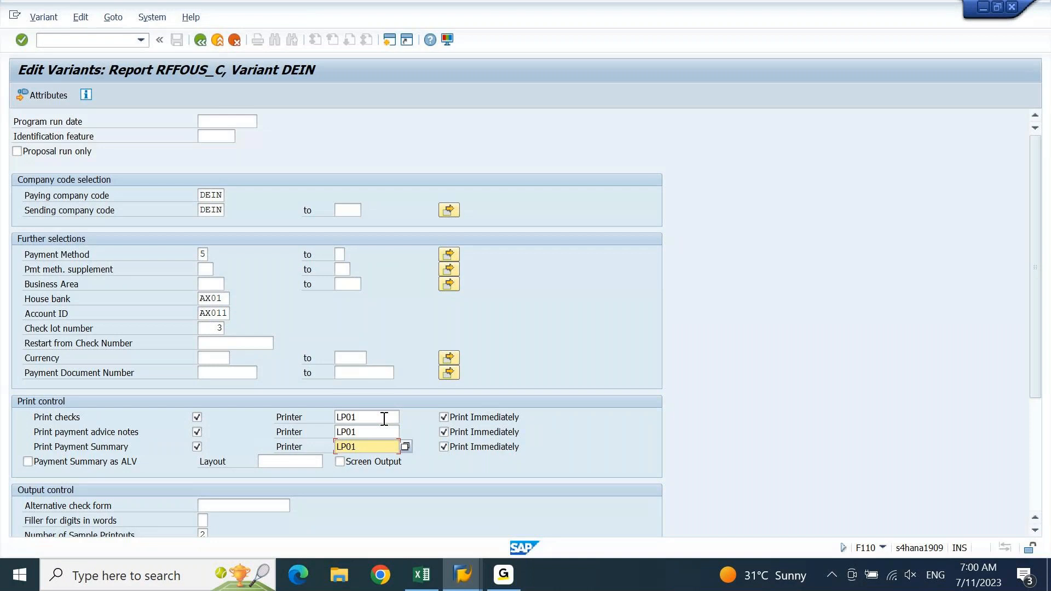
# Output the payment summary as ALV, set sample printouts to 1, and tick Do Not Void Any Checks
pyautogui.moveTo(1034, 284); pyautogui.dragTo(1032, 389)
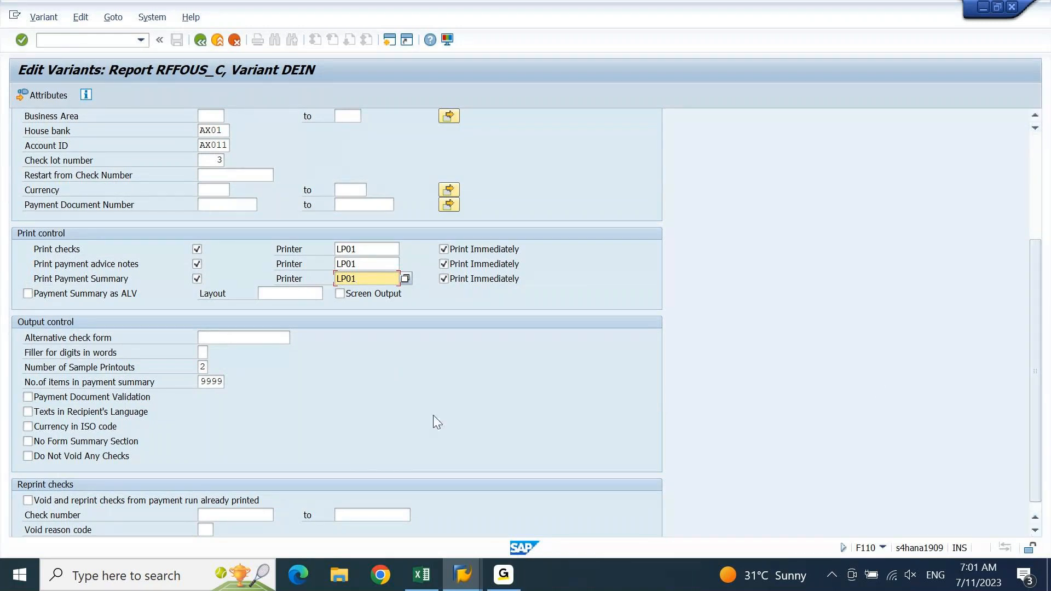
pyautogui.click(54, 299)
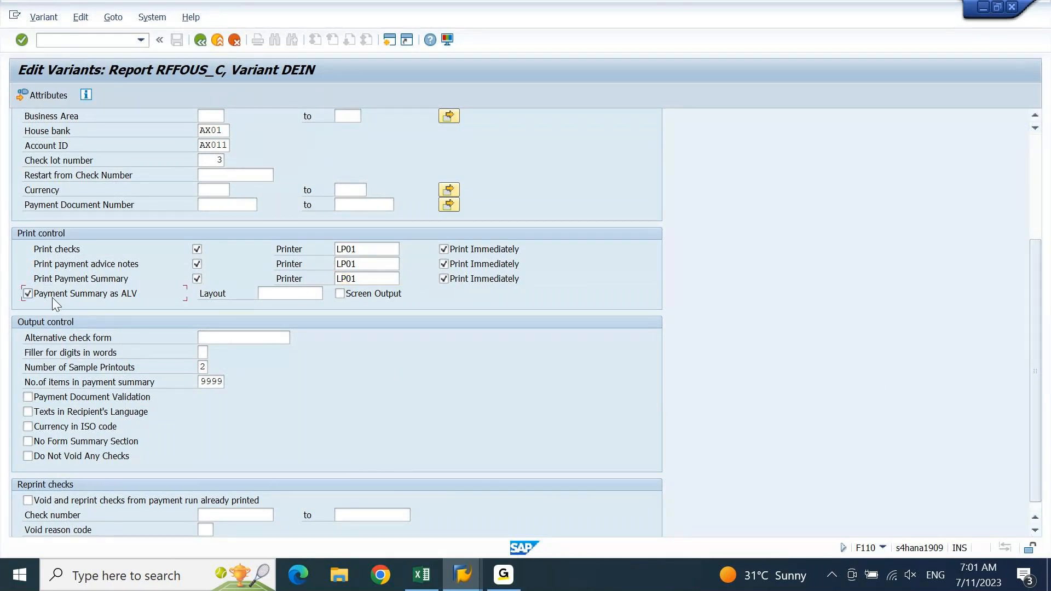
pyautogui.doubleClick(203, 367)
pyautogui.click(80, 458)
# Check that check lot 3 shows the description AXIS CURRENT AC CHECKS
pyautogui.scroll(-1, 1049, 378)
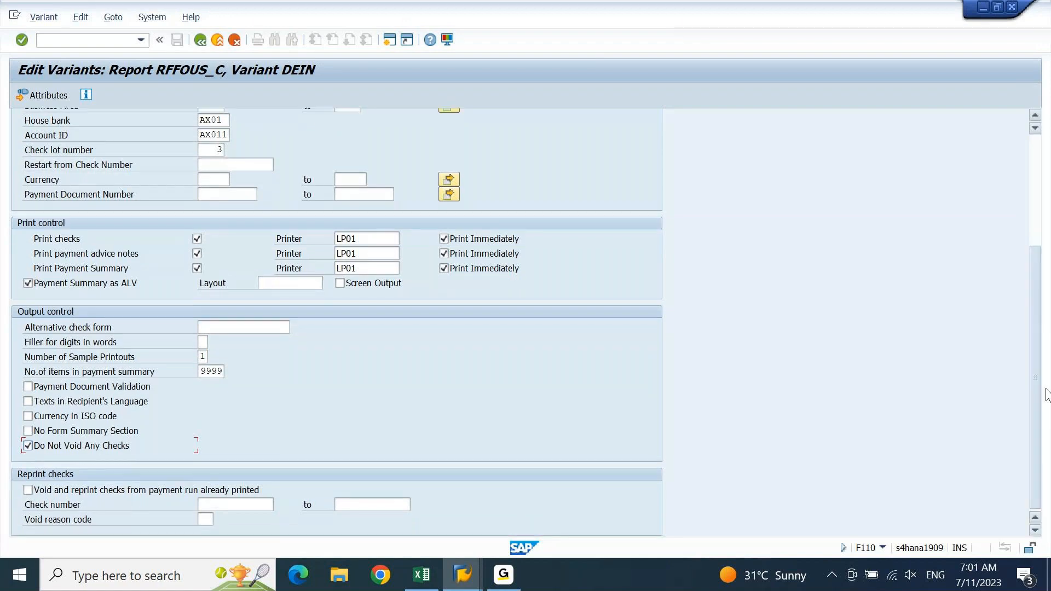
pyautogui.scroll(2, 1048, 378)
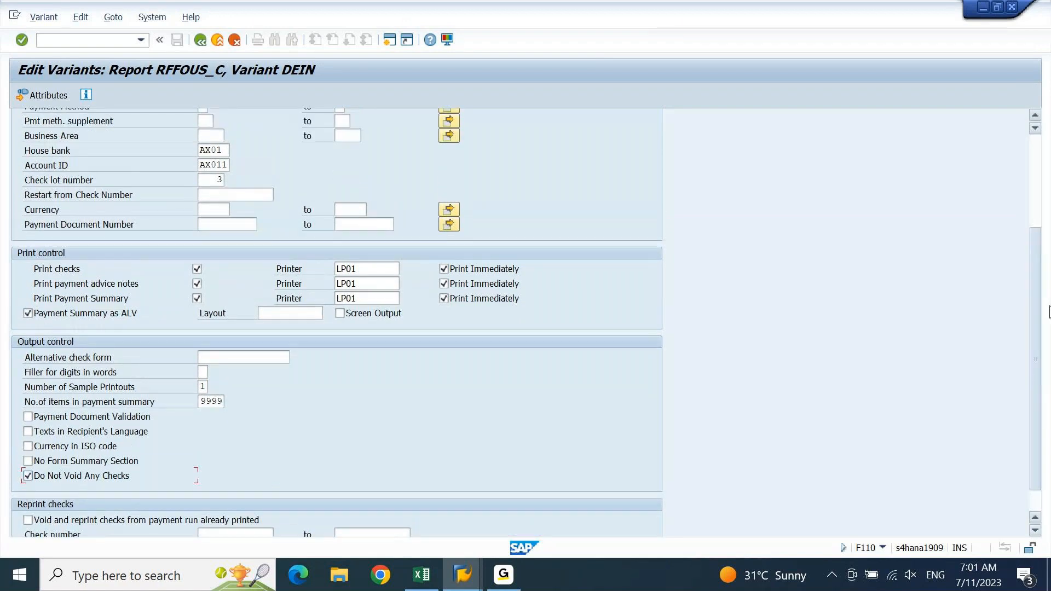
pyautogui.scroll(10, 1049, 312)
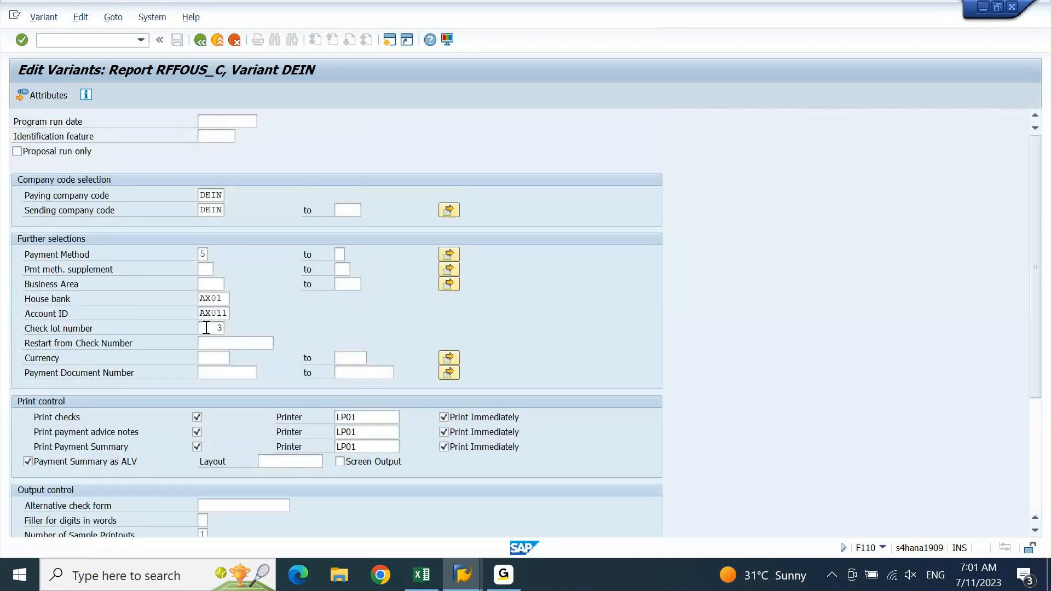
pyautogui.click(206, 329)
pyautogui.click(332, 329)
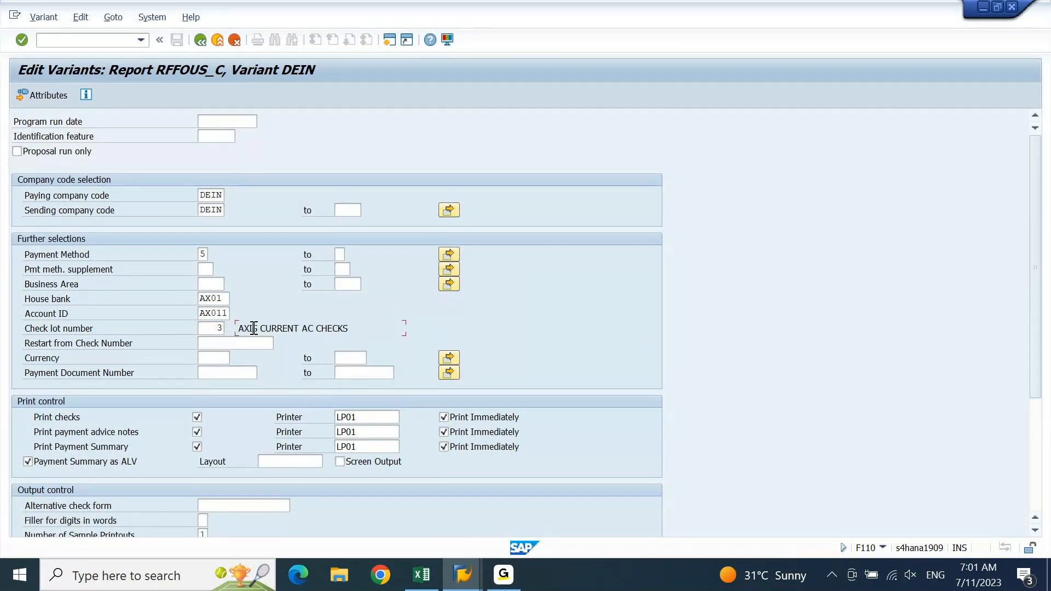
pyautogui.click(211, 329)
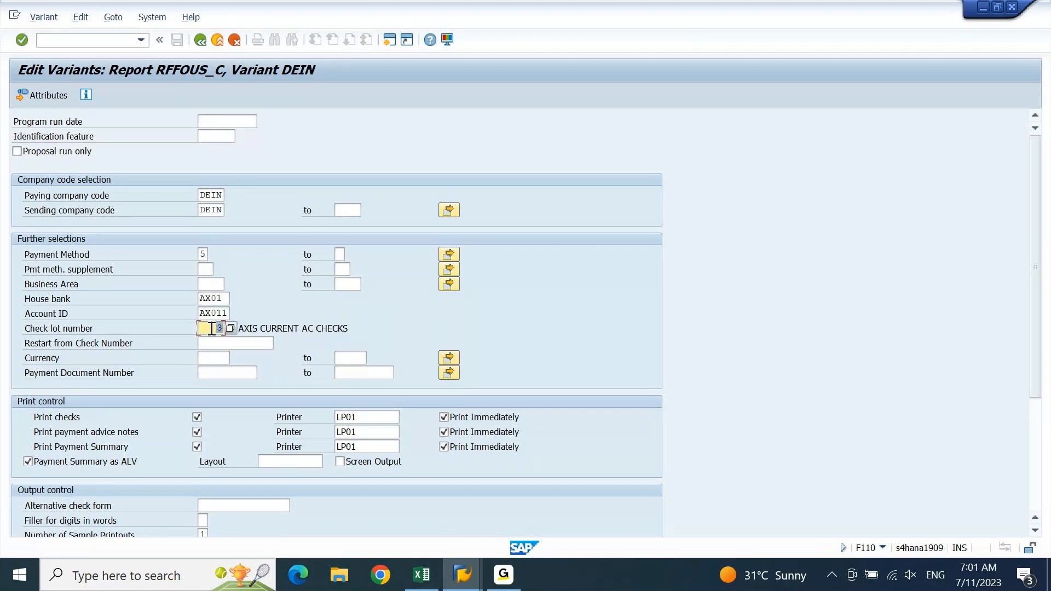
pyautogui.moveTo(277, 328); pyautogui.dragTo(356, 334)
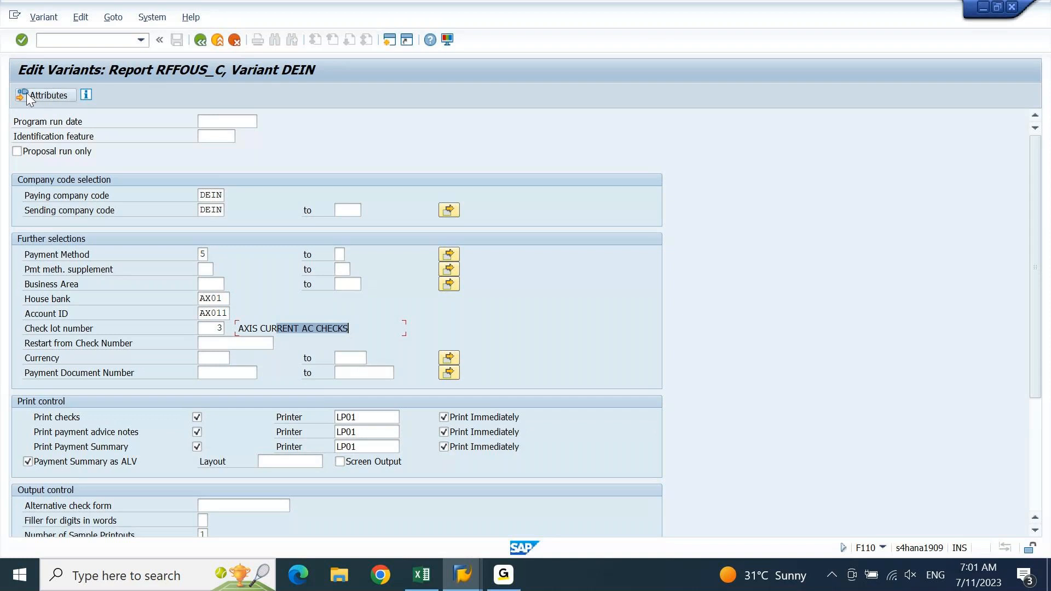
# Go back, confirm saving the values, and save variant DEIN with description 'DEIN CHECKS'
pyautogui.click(200, 41)
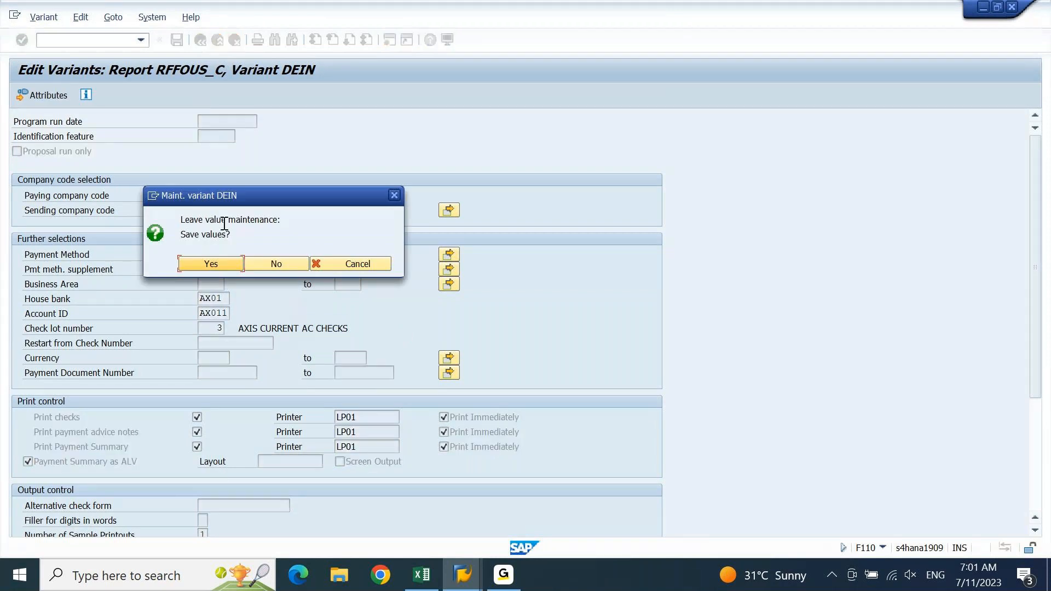
pyautogui.click(224, 266)
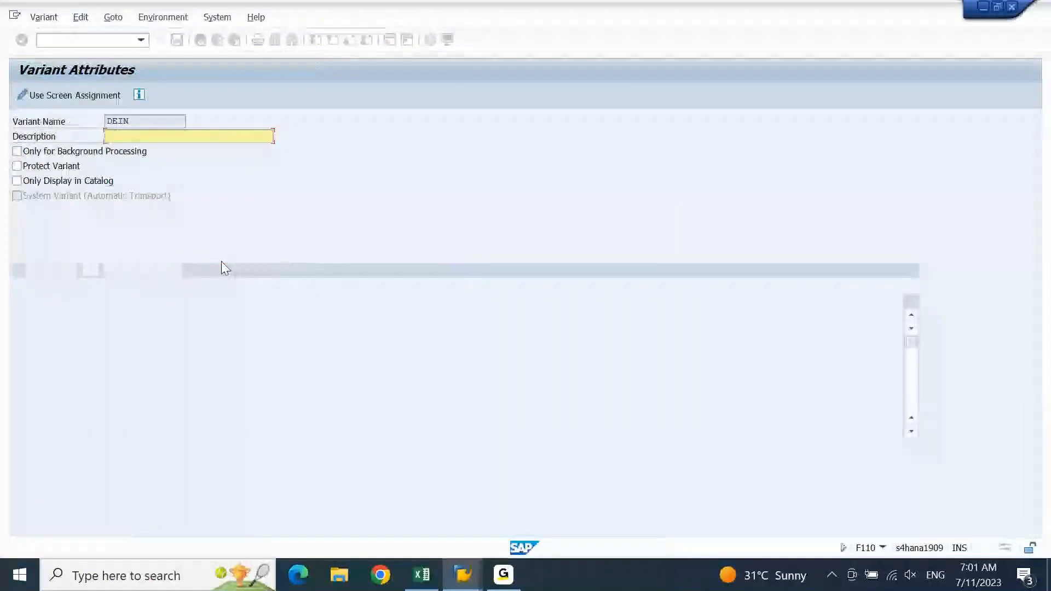
pyautogui.write('DEIN CHECKS')
pyautogui.hotkey('ctrl', 's')
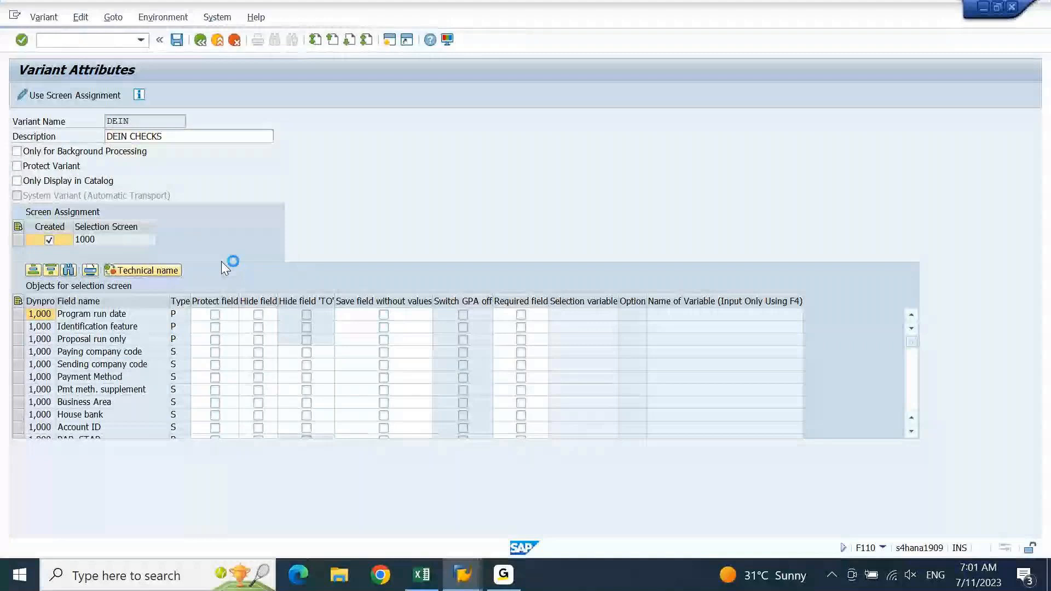
pyautogui.click(177, 40)
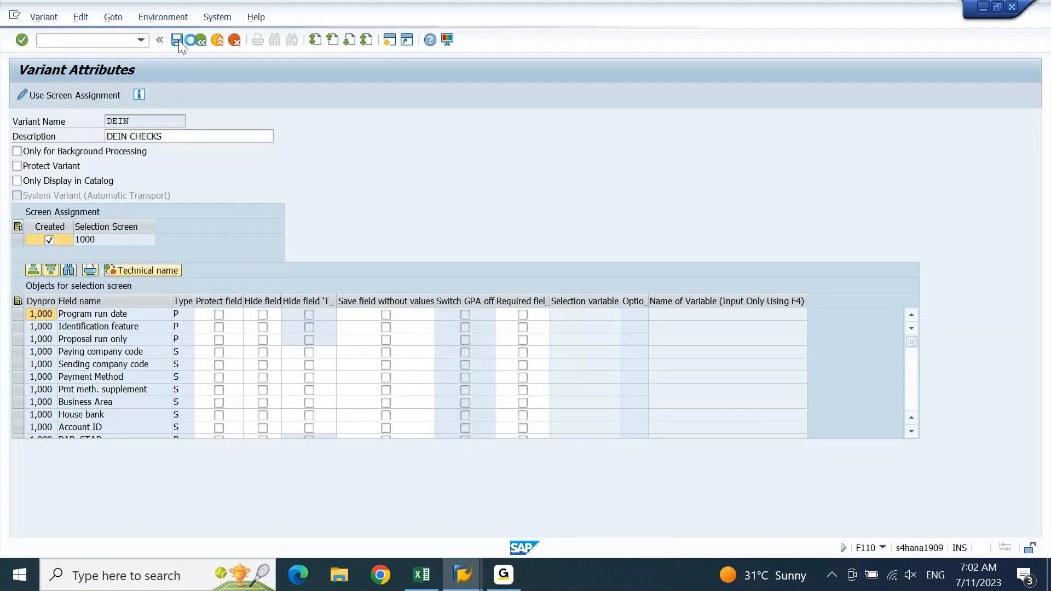
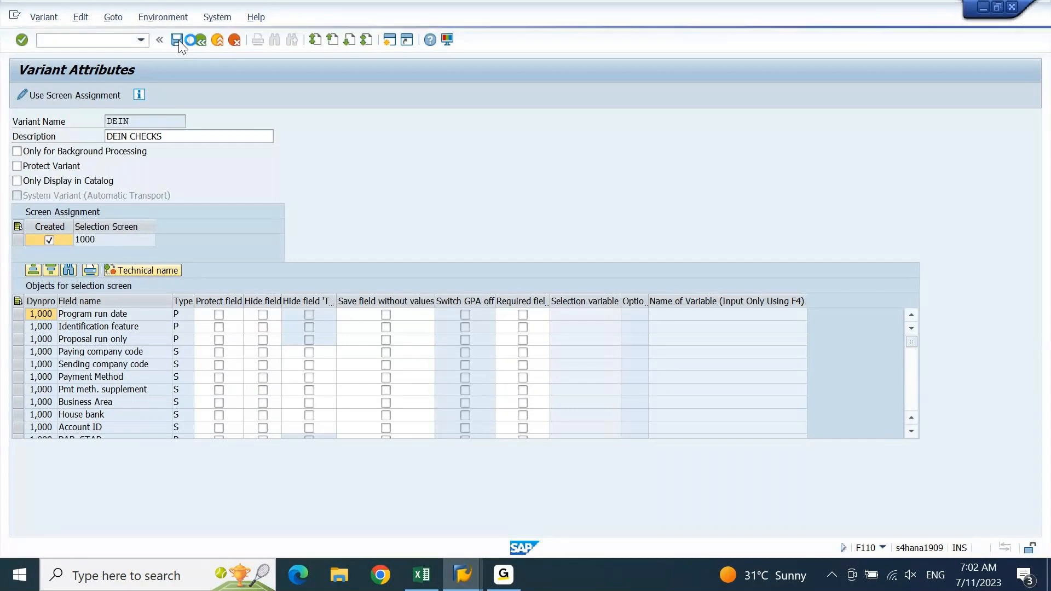
# Try System > Create Session for an extra SAP session, then bring SAP Logon forward
pyautogui.click(15, 15)
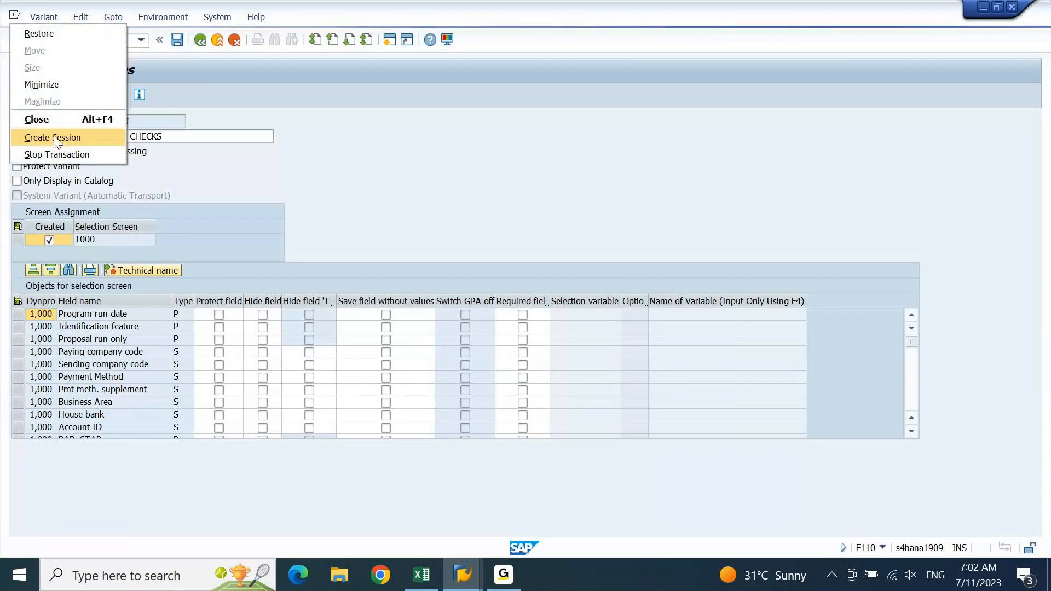
pyautogui.click(55, 138)
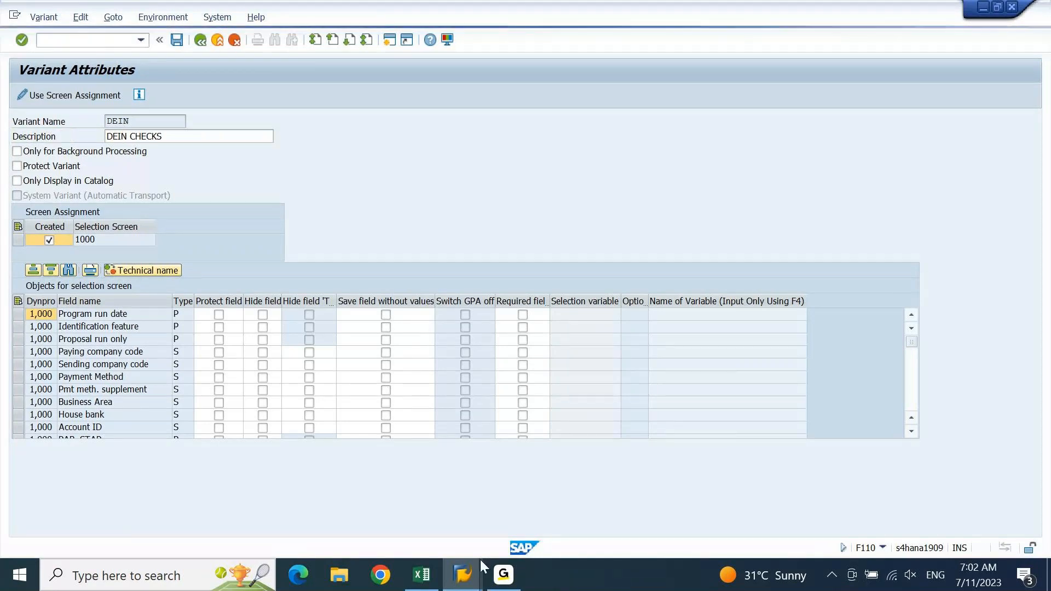
pyautogui.click(469, 582)
pyautogui.click(374, 504)
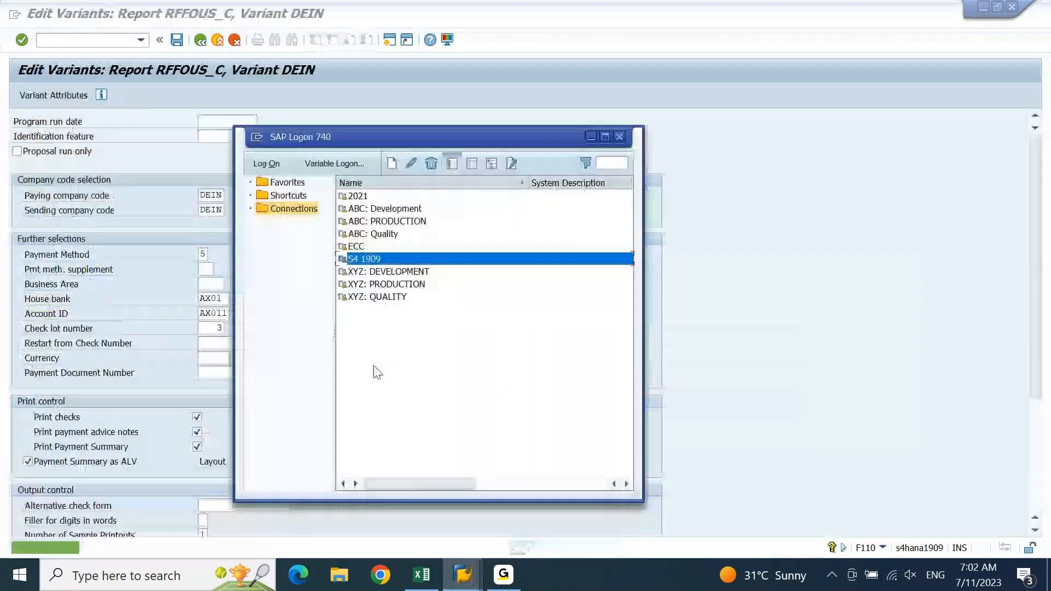
# Leave the saved DEIN variant and return to the payment run's printout settings
pyautogui.click(742, 349)
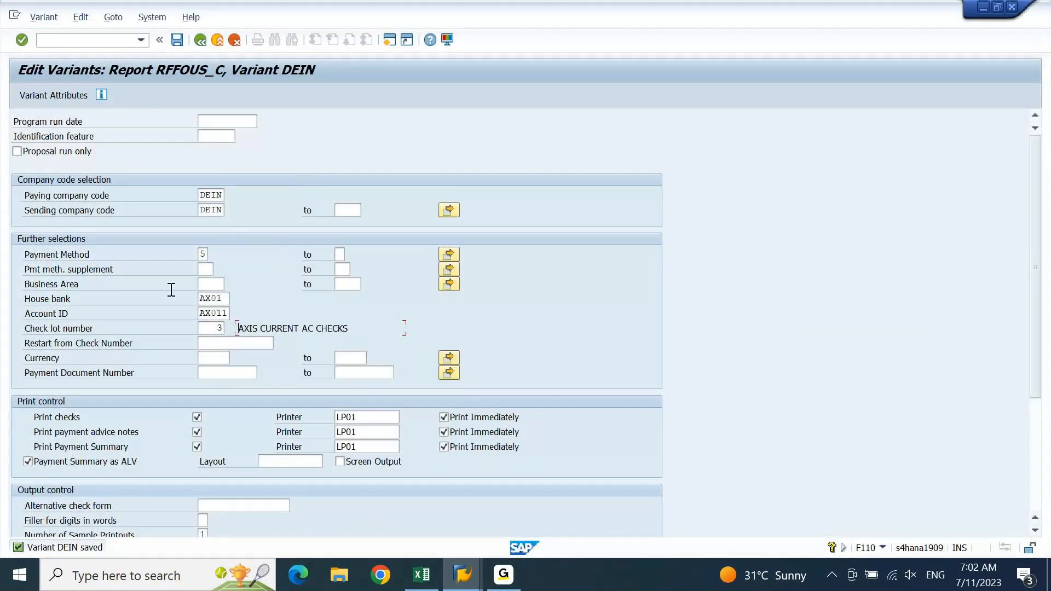
pyautogui.click(200, 40)
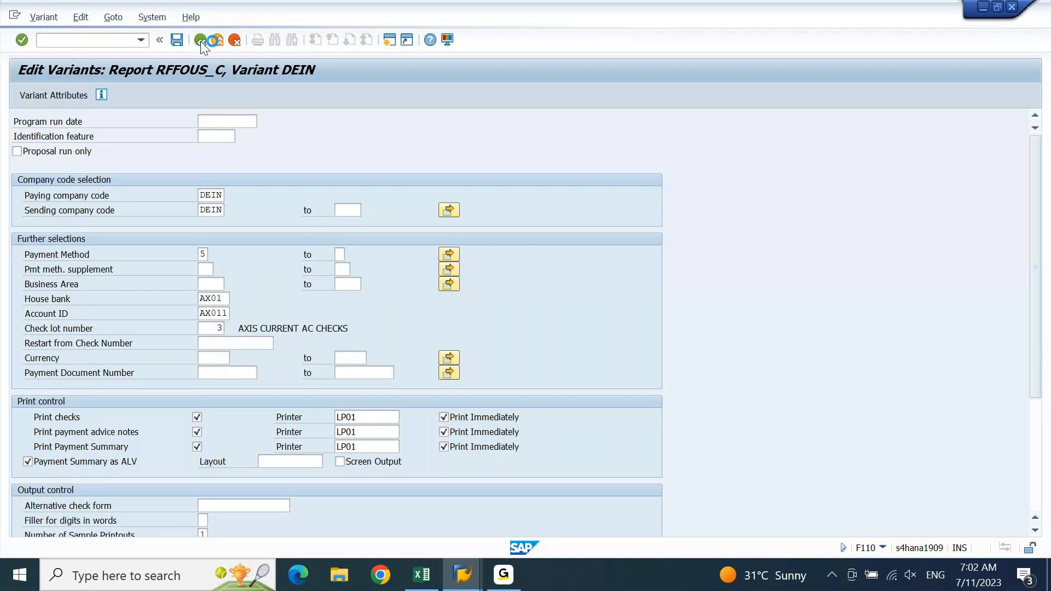
pyautogui.click(463, 581)
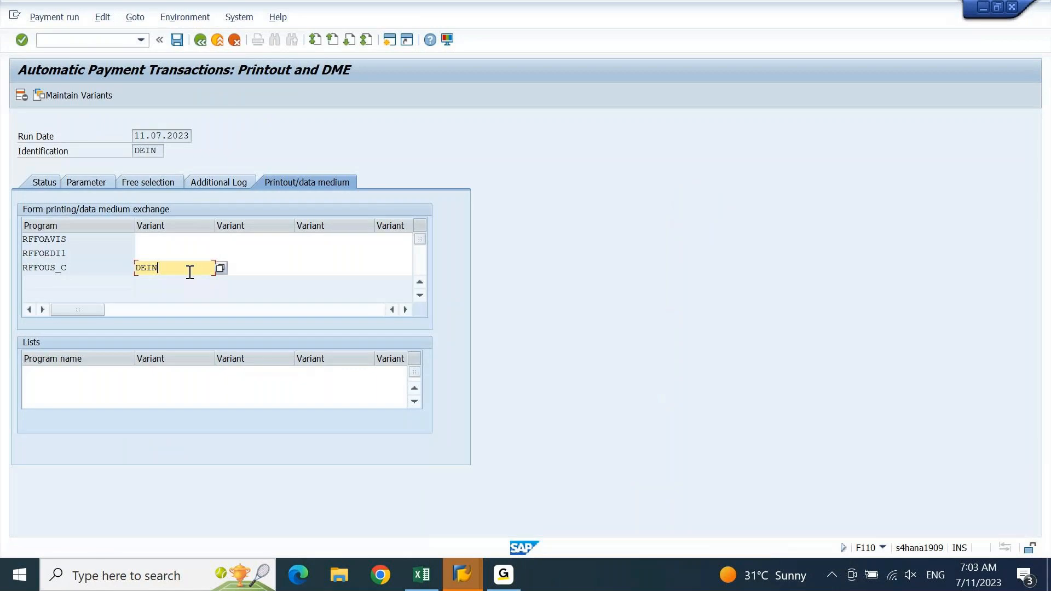
# Save the run with variant DEIN for RFFOUS_C and view its status
pyautogui.click(177, 39)
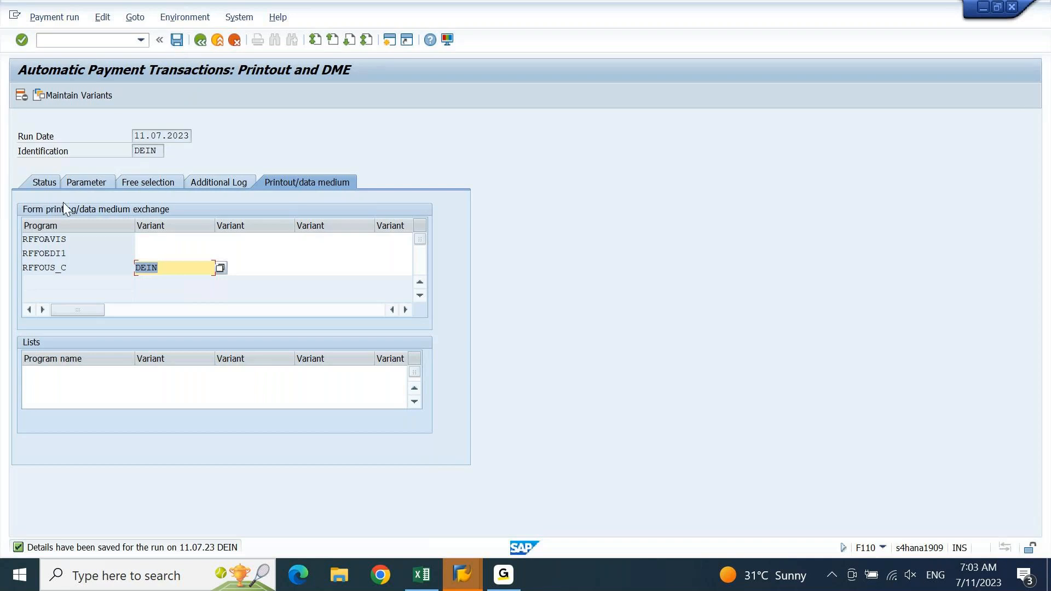
pyautogui.click(51, 178)
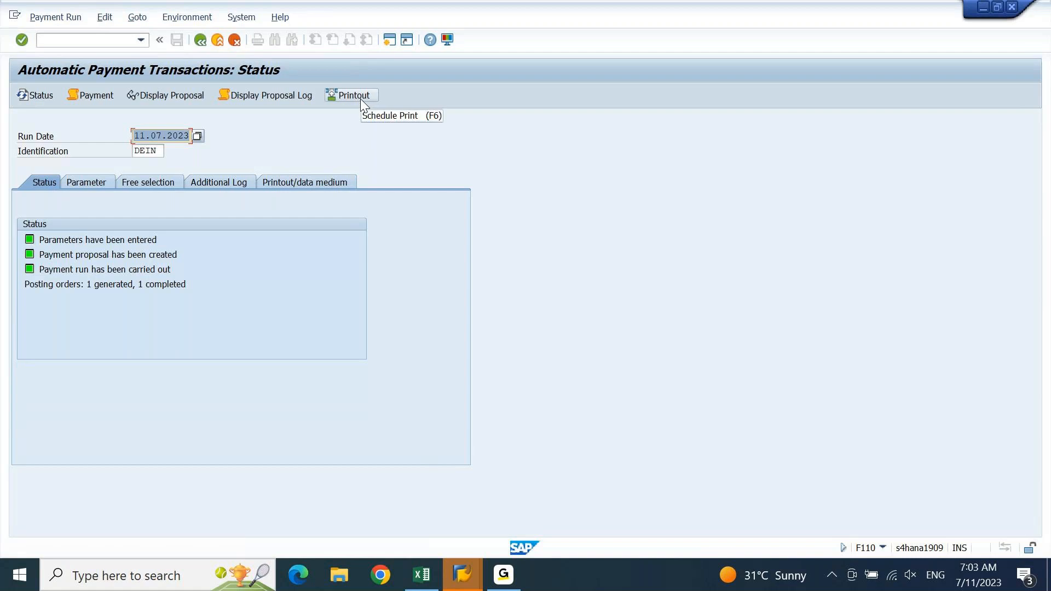
pyautogui.click(324, 183)
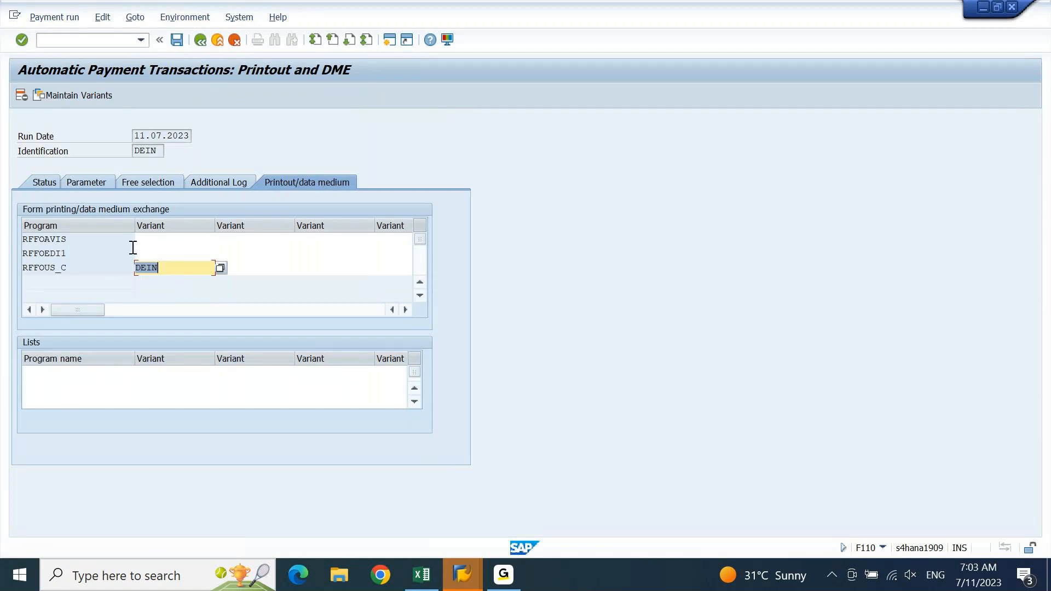
pyautogui.click(55, 185)
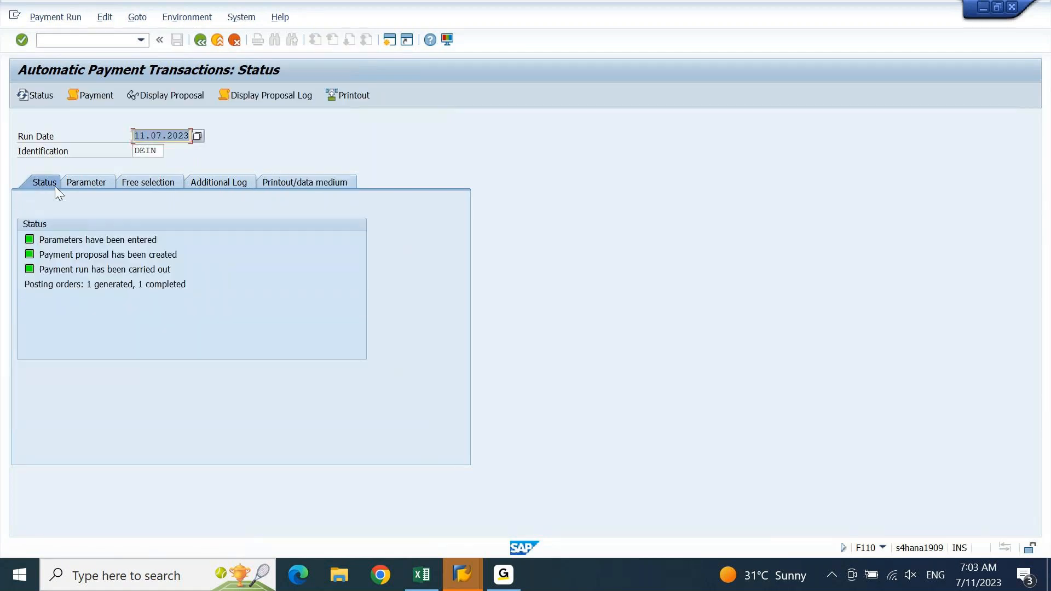
pyautogui.click(356, 97)
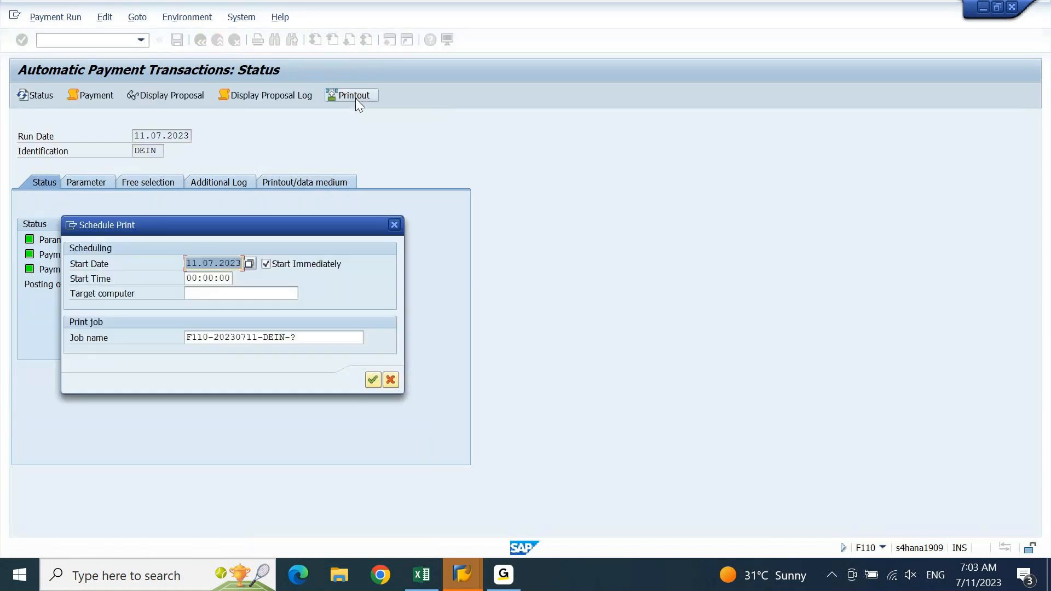
pyautogui.click(321, 341)
pyautogui.press('BackSpace')
pyautogui.write('1')
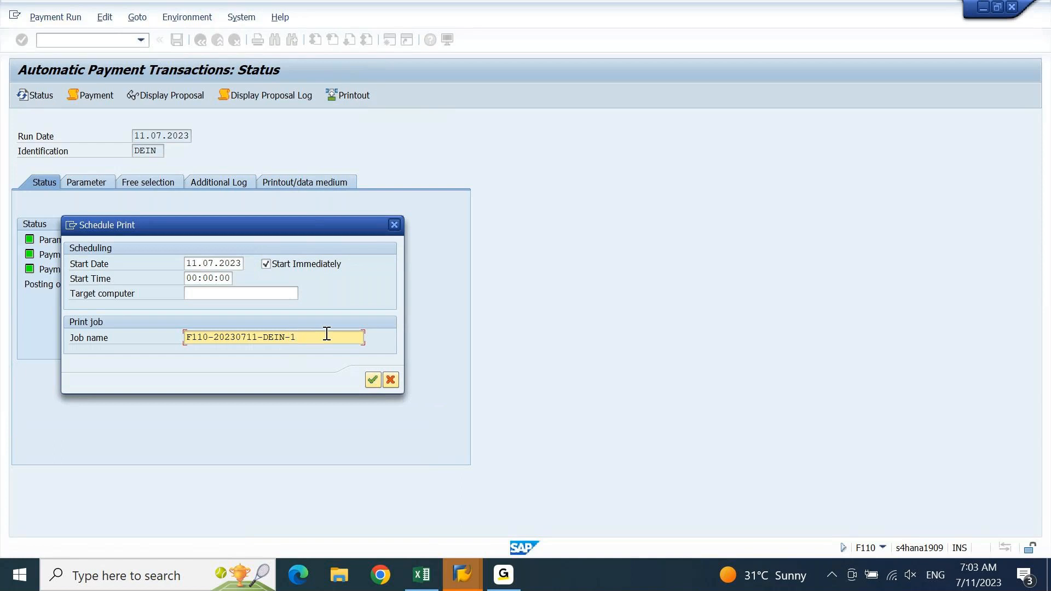
pyautogui.click(373, 380)
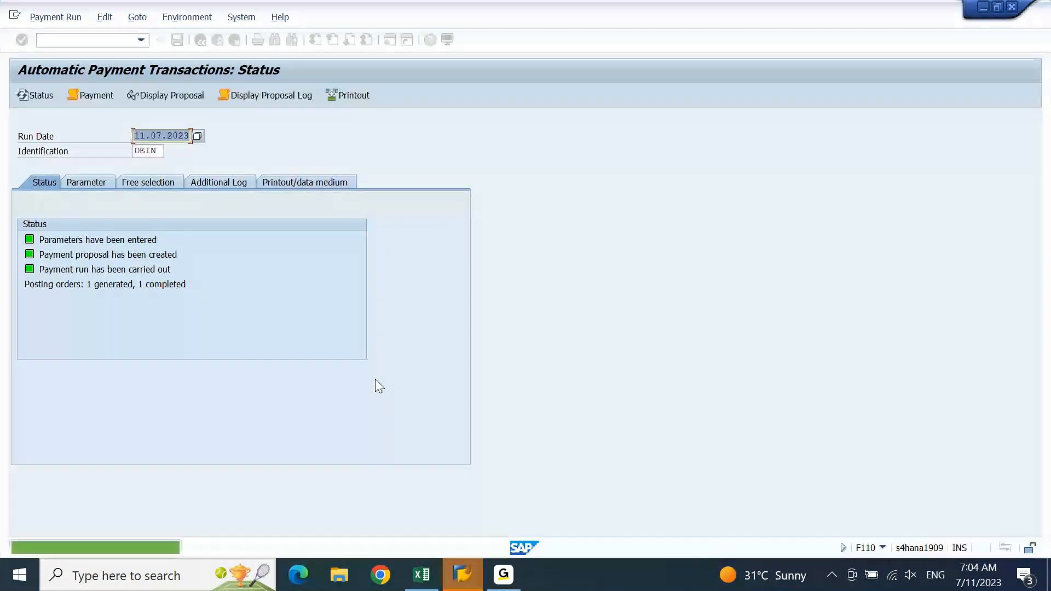
pyautogui.moveTo(463, 580)
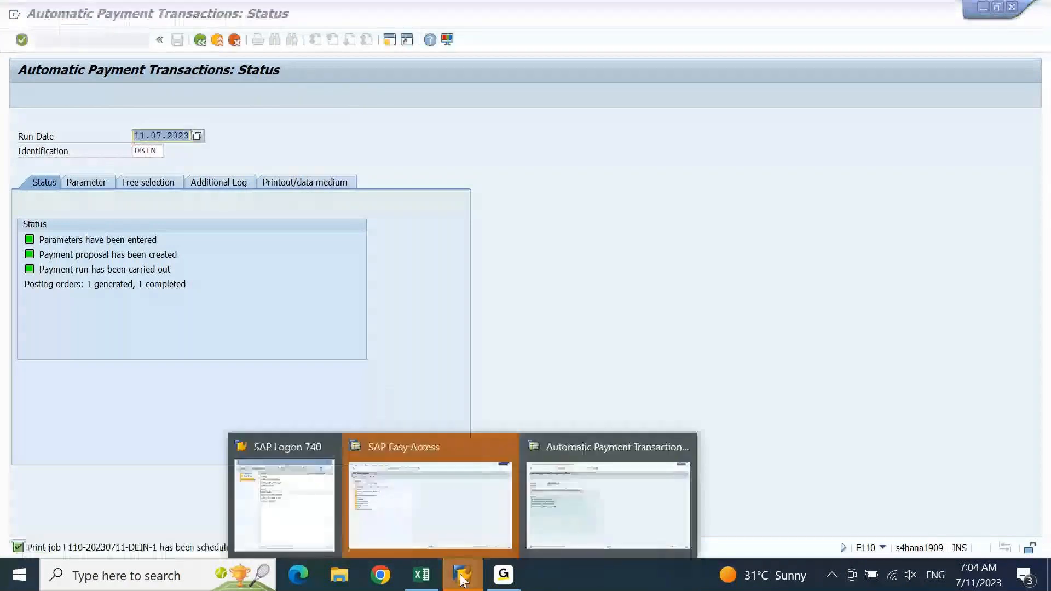
# Open the Check Register (FCHN) for paying company code DEIN
pyautogui.click(431, 493)
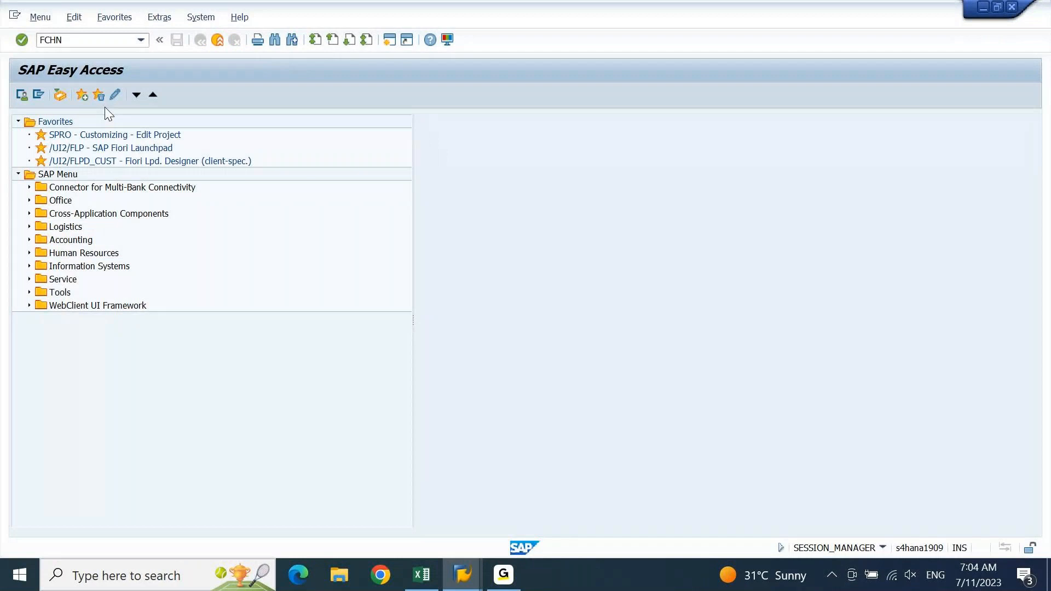
pyautogui.press('Return')
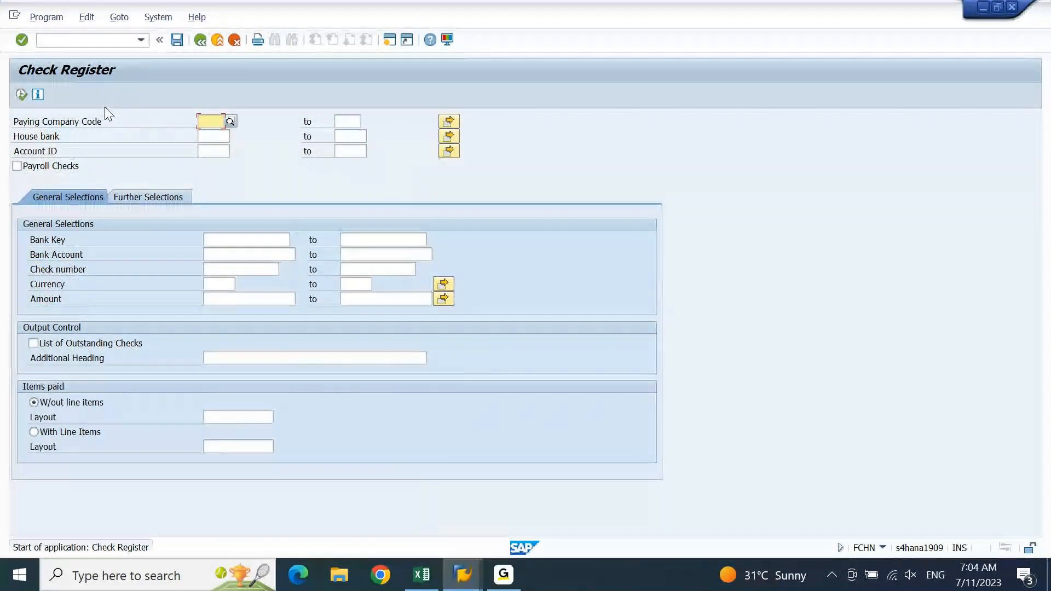
pyautogui.write('DEIN')
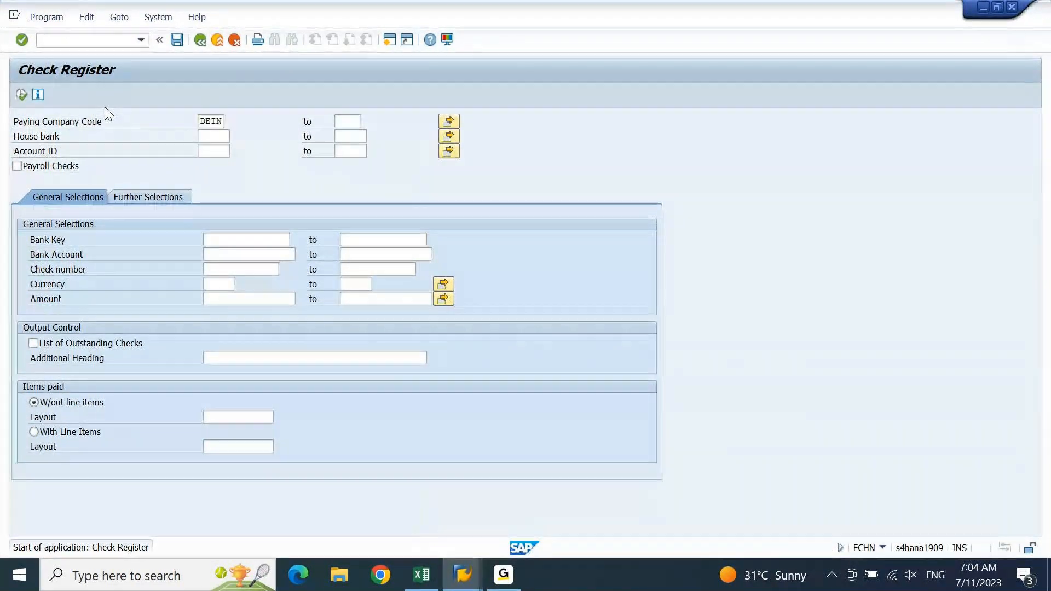
pyautogui.press('F8')
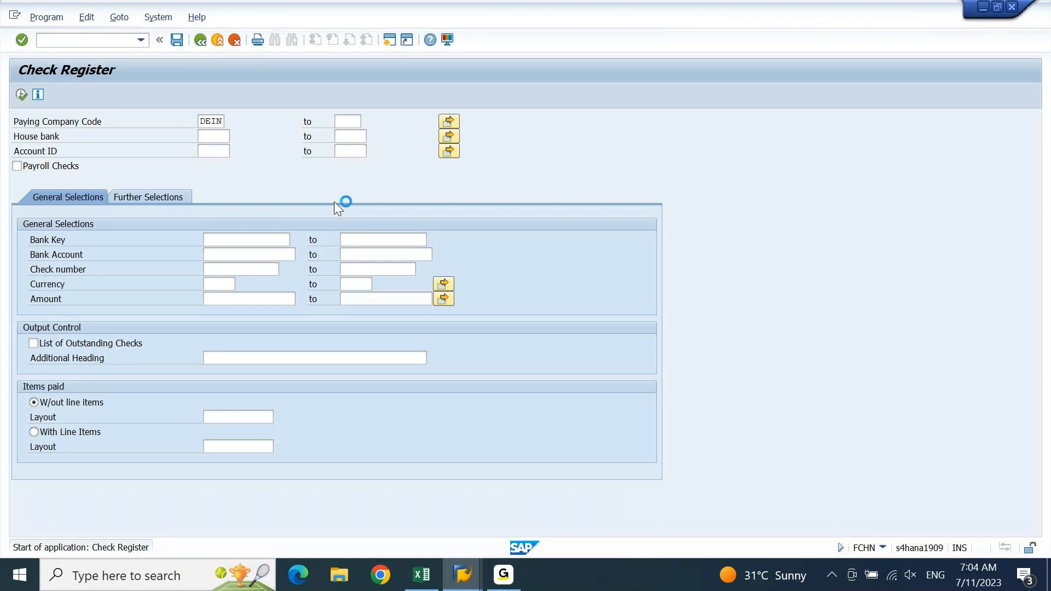
# Bring the Check Register window forward and create another SAP session
pyautogui.click(463, 575)
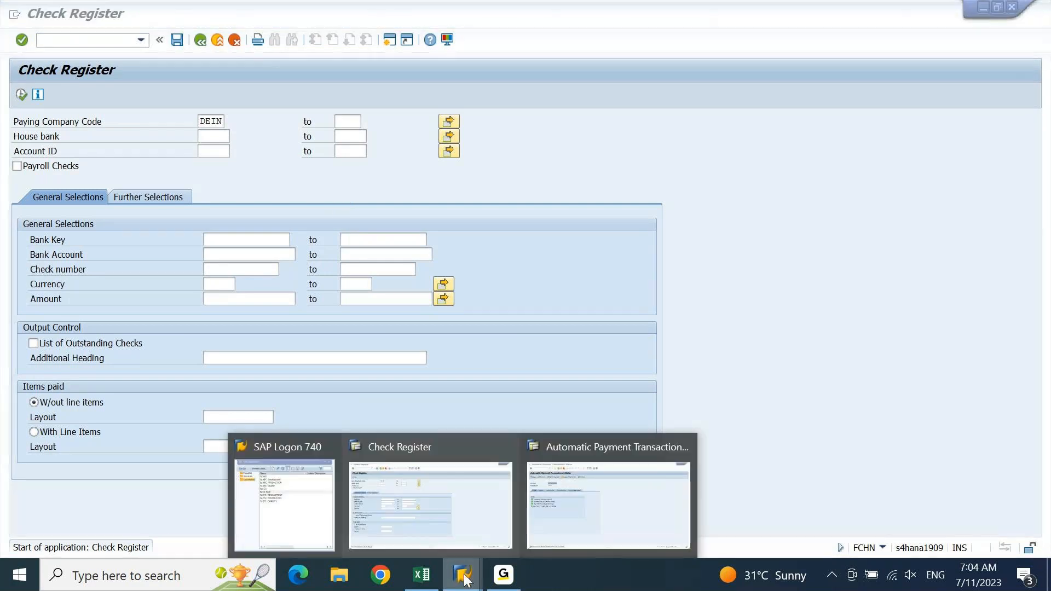
pyautogui.click(467, 488)
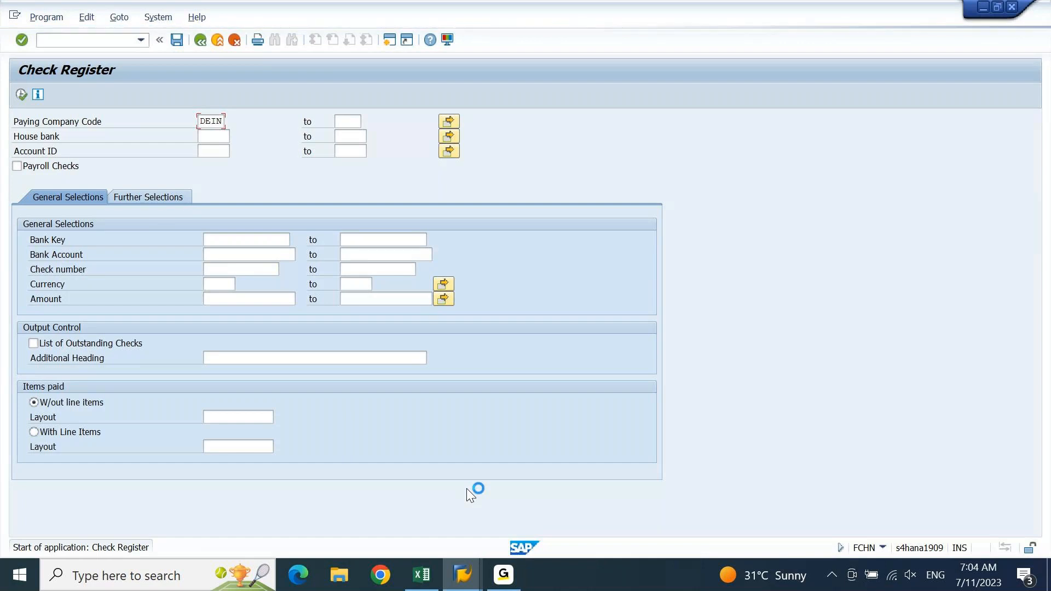
pyautogui.click(15, 19)
pyautogui.click(64, 137)
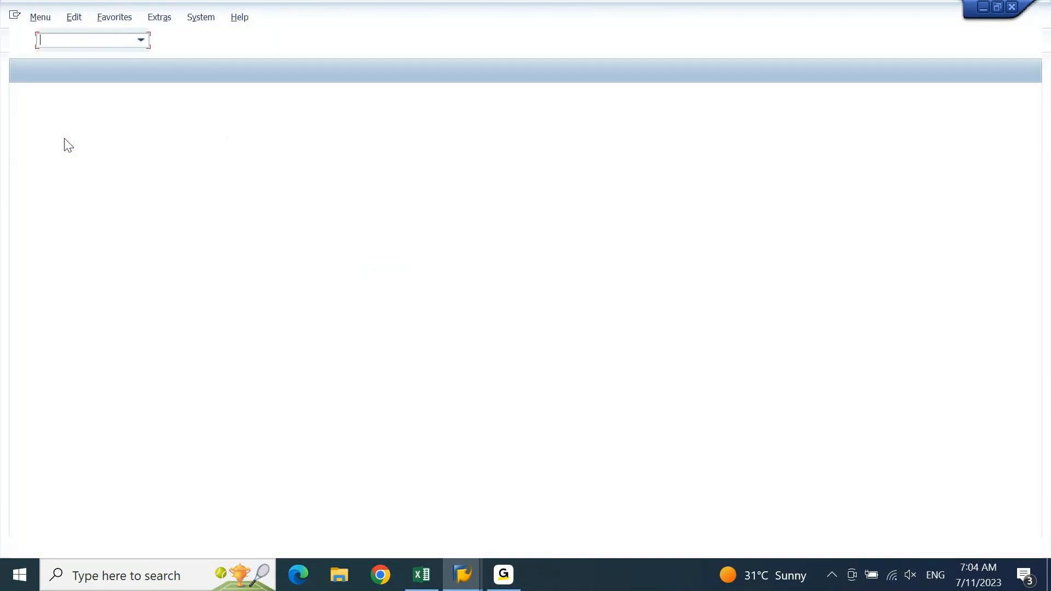
# Display check lots for DEIN, AX01, AX011; lot 3 covers 3000–3100, status 3000
pyautogui.write('FCHI')
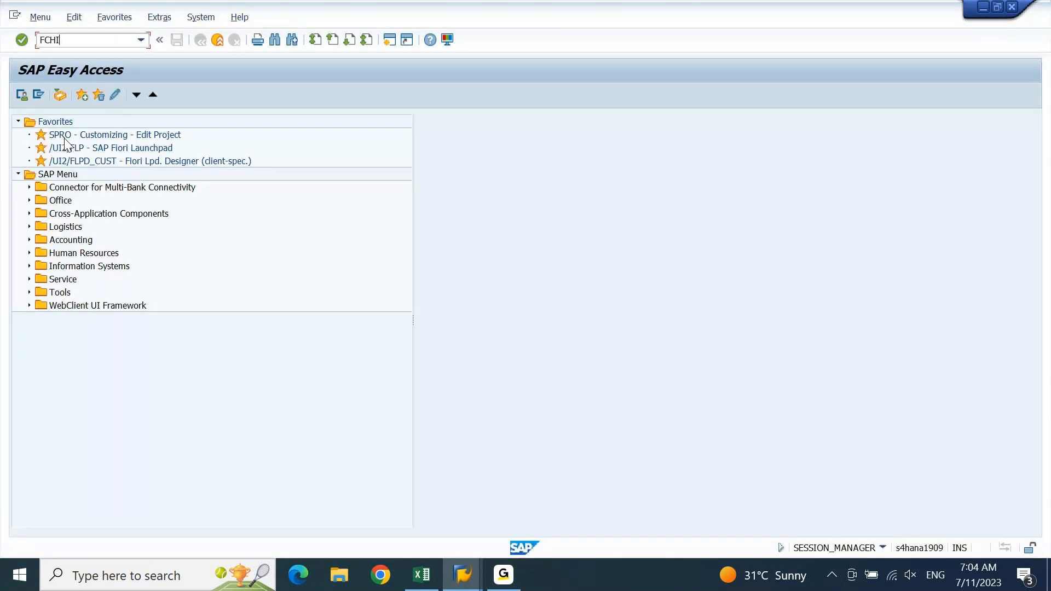
pyautogui.press('Return')
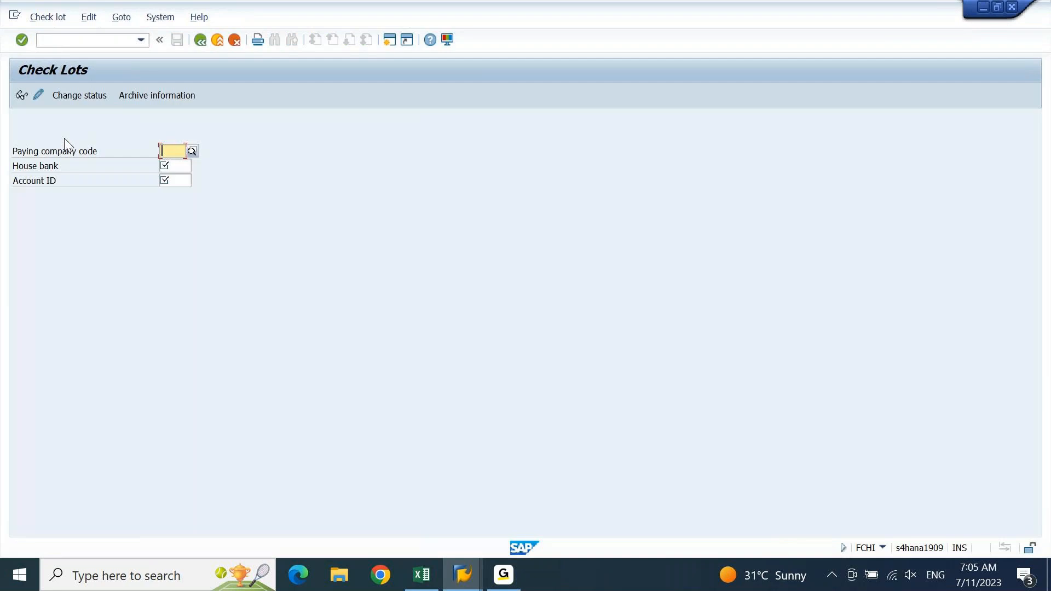
pyautogui.write('DEIN')
pyautogui.press('Tab')
pyautogui.write('AX01')
pyautogui.press('Tab')
pyautogui.write('AX011')
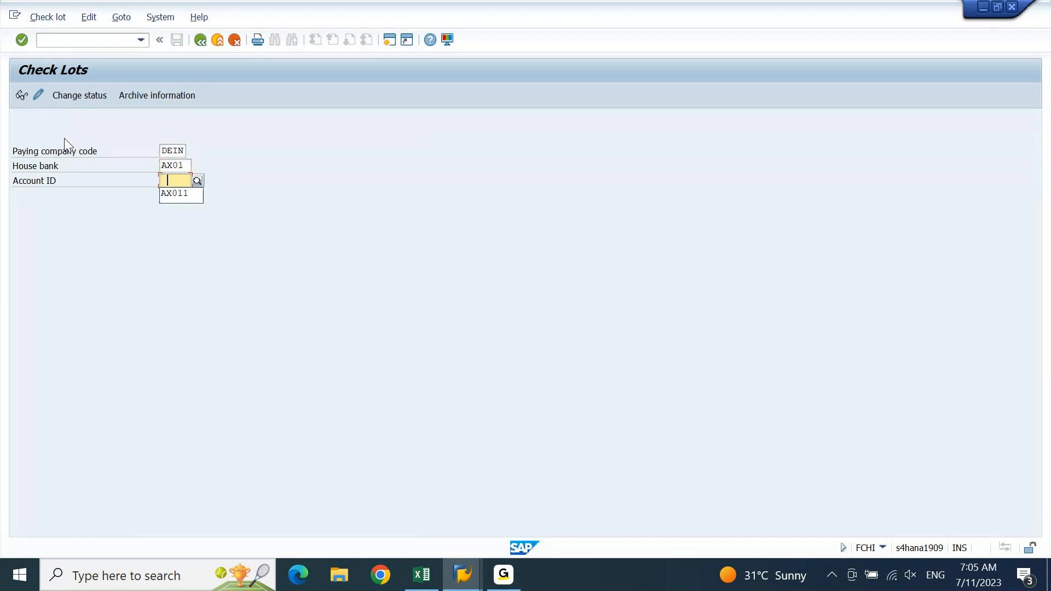
pyautogui.press('Return')
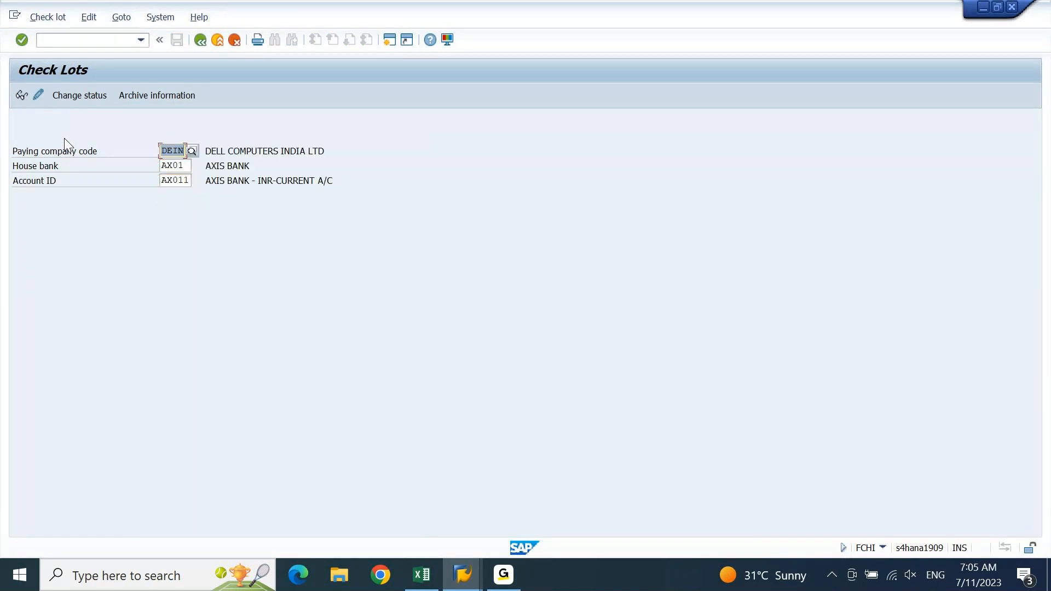
pyautogui.click(21, 96)
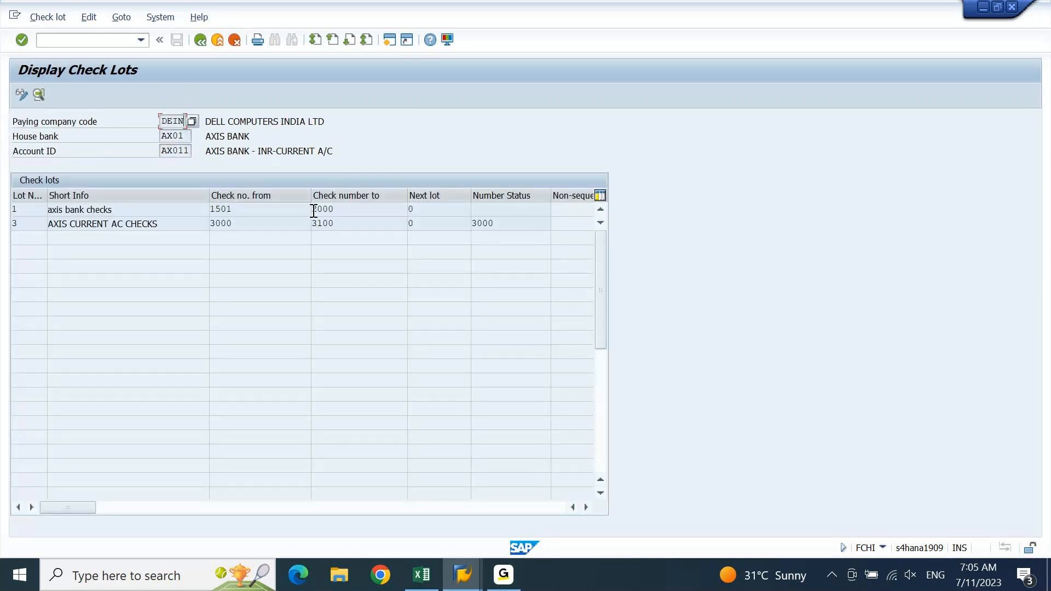
pyautogui.click(359, 225)
pyautogui.moveTo(507, 225); pyautogui.dragTo(452, 240)
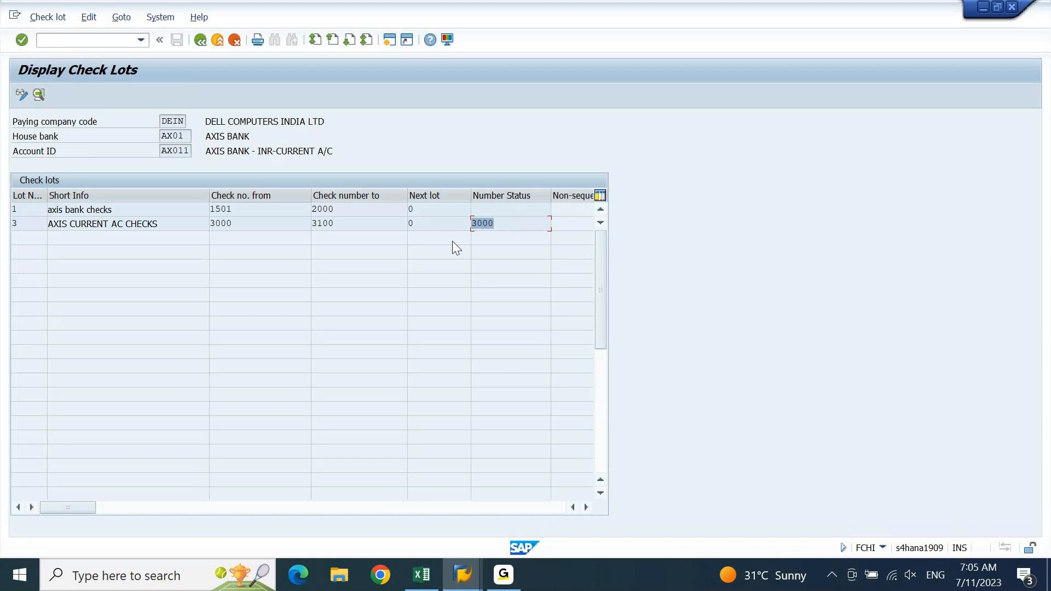
pyautogui.click(513, 222)
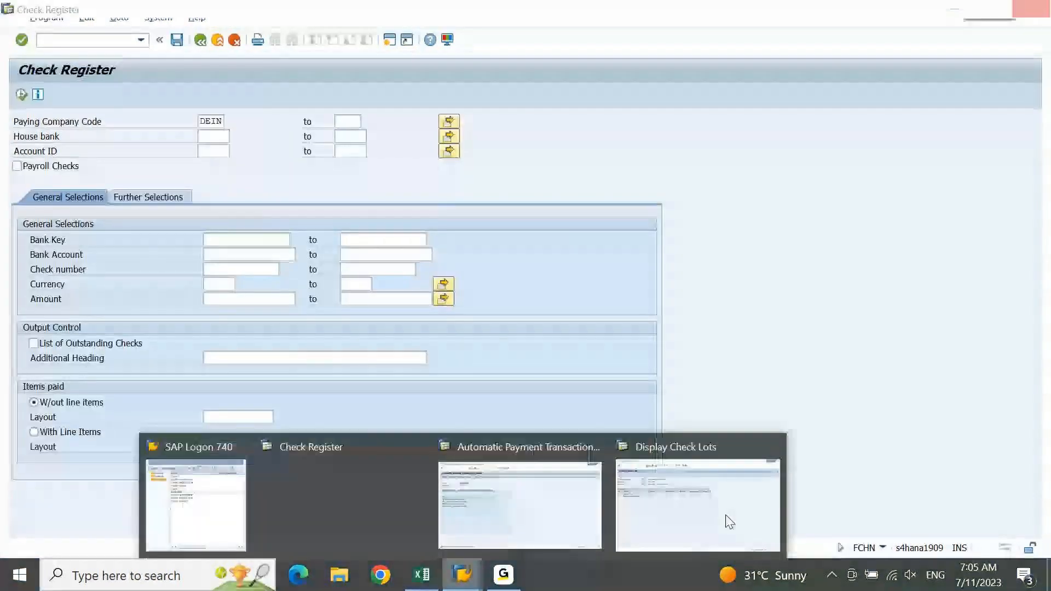
# Execute the Check Register for company code DEIN
pyautogui.click(725, 515)
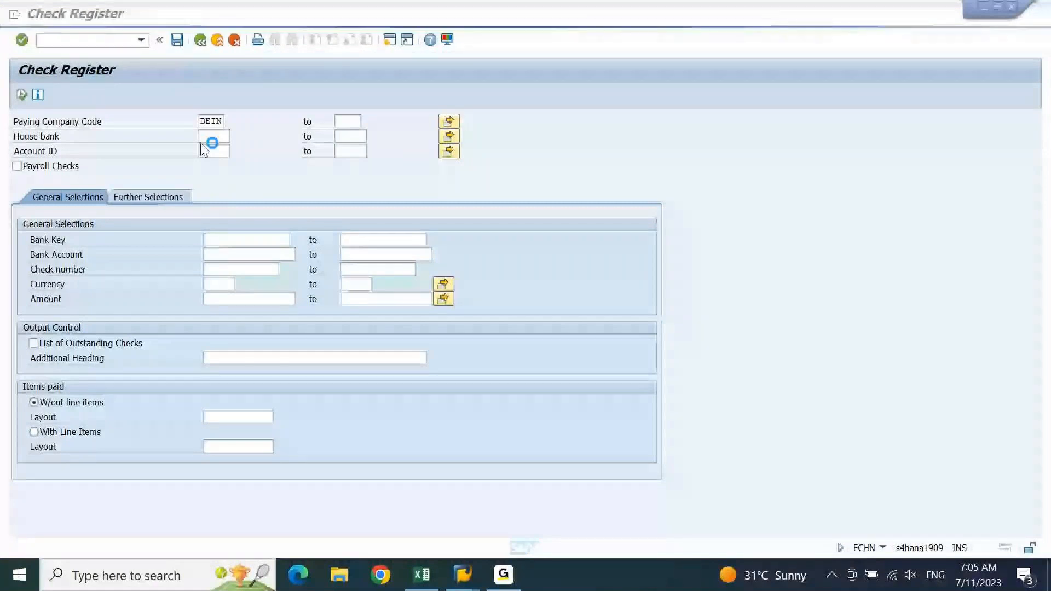
pyautogui.click(22, 95)
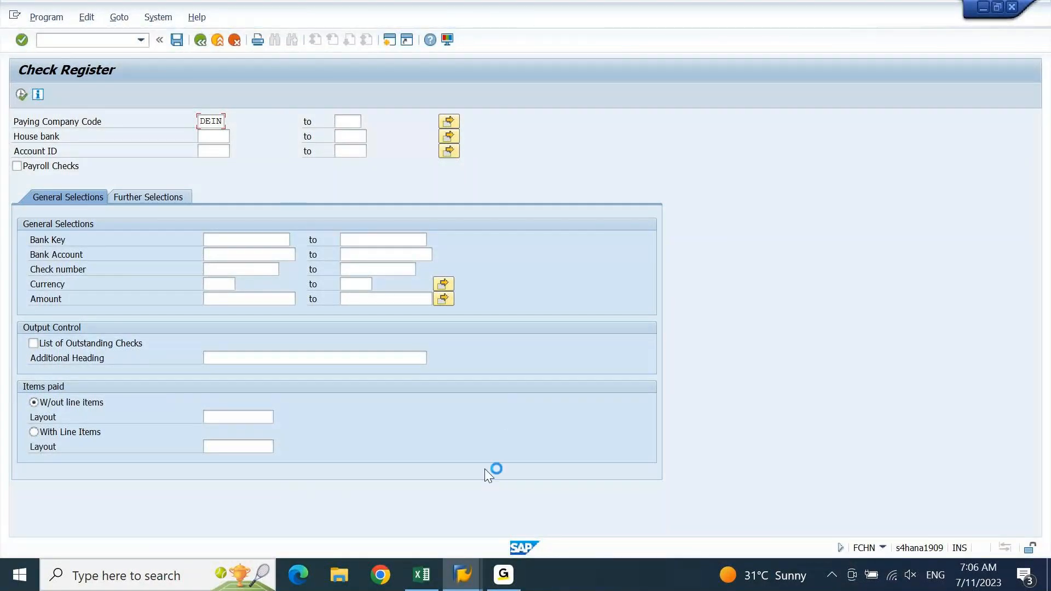
pyautogui.moveTo(463, 575)
pyautogui.moveTo(536, 499)
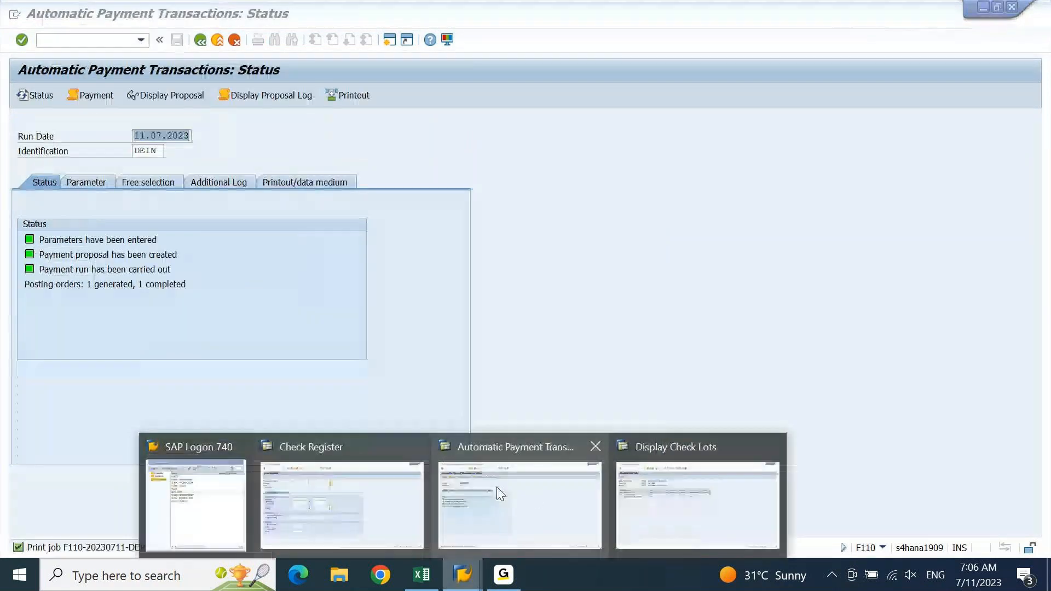
pyautogui.click(320, 497)
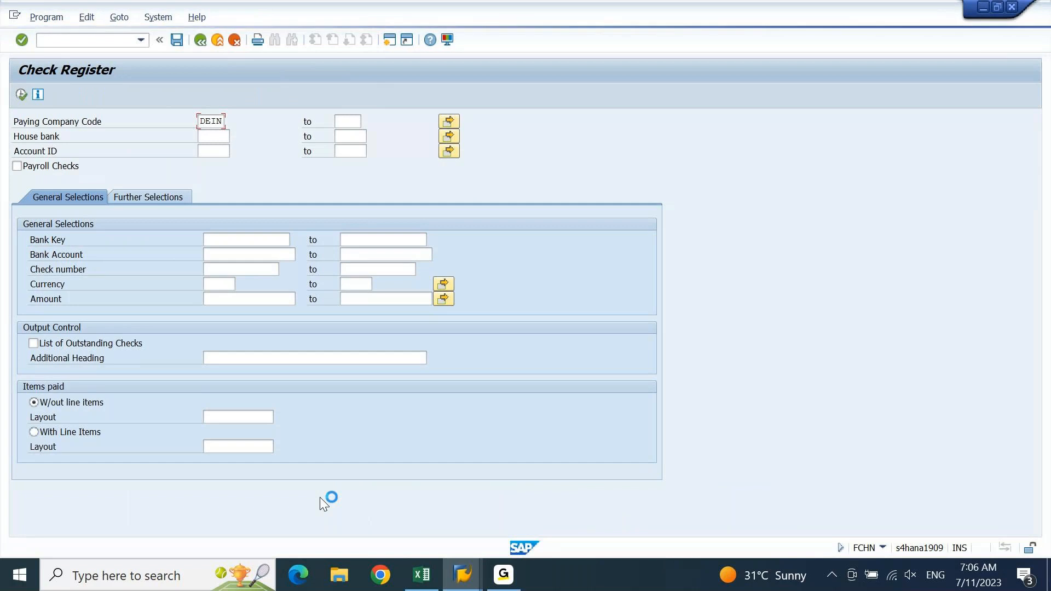
# Switch back to the Display Check Lots window and enter /NSE16N
pyautogui.moveTo(463, 575)
pyautogui.click(664, 501)
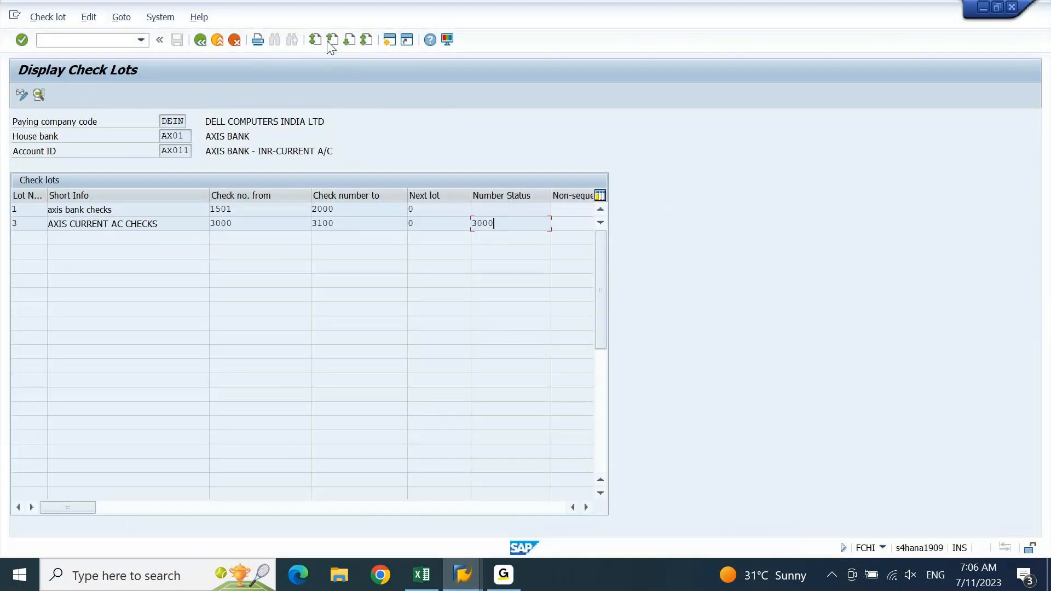
pyautogui.click(75, 38)
pyautogui.write('/NSE16N')
# List table PAYR for company code DEIN and inspect check 3000 for 10,000.00 INR
pyautogui.press('Return')
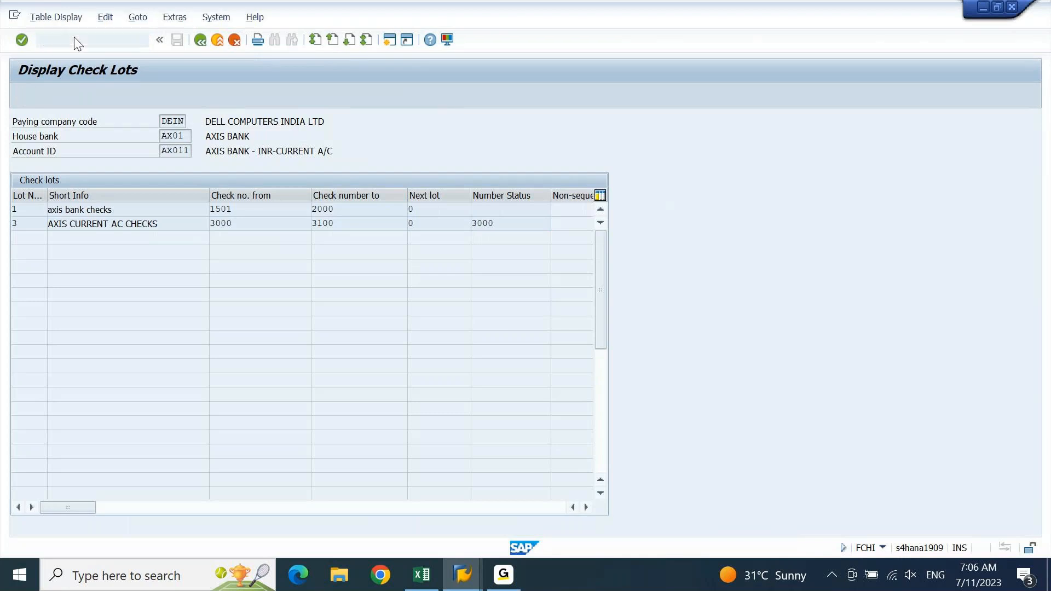
pyautogui.write('PAYR')
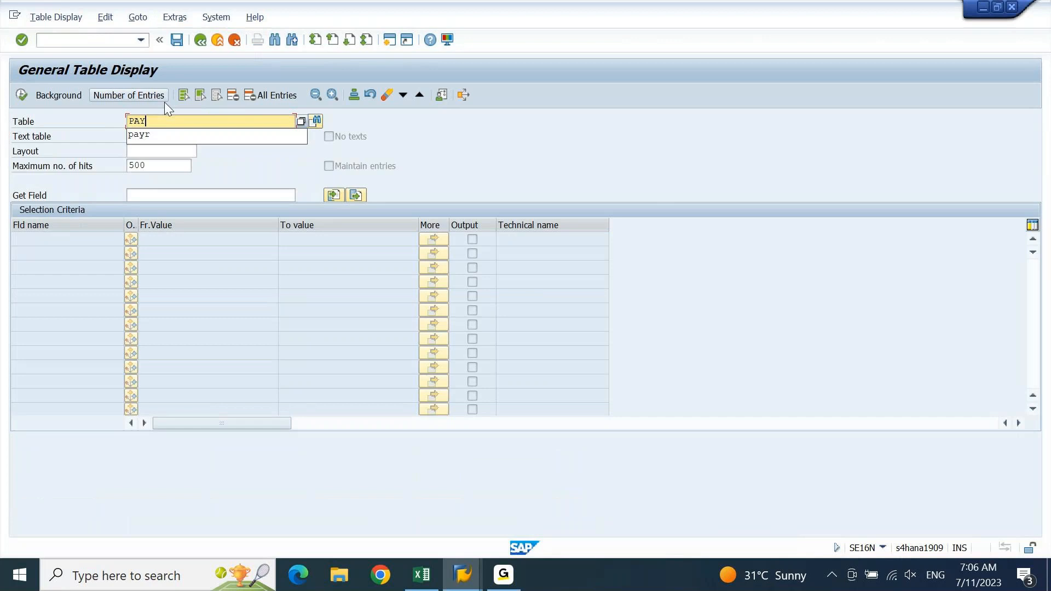
pyautogui.press('Return')
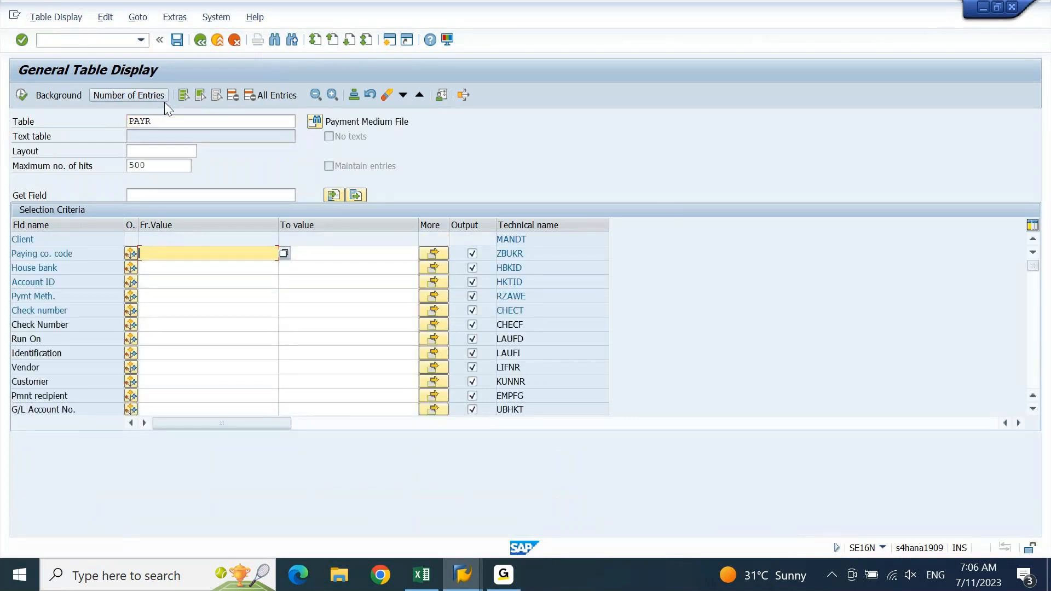
pyautogui.write('DEIN')
pyautogui.press('Return')
pyautogui.click(20, 97)
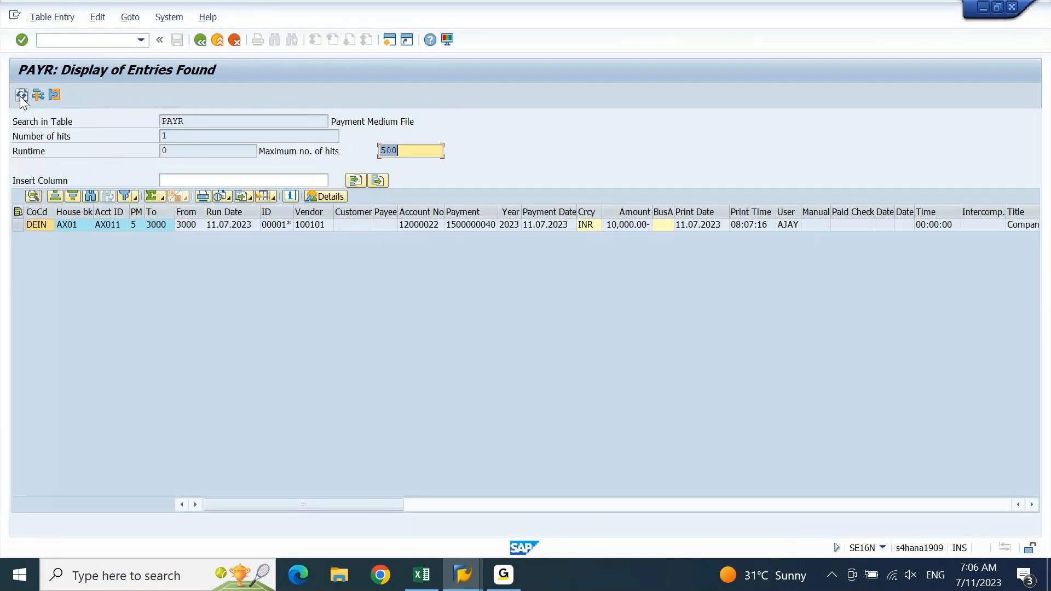
pyautogui.click(18, 225)
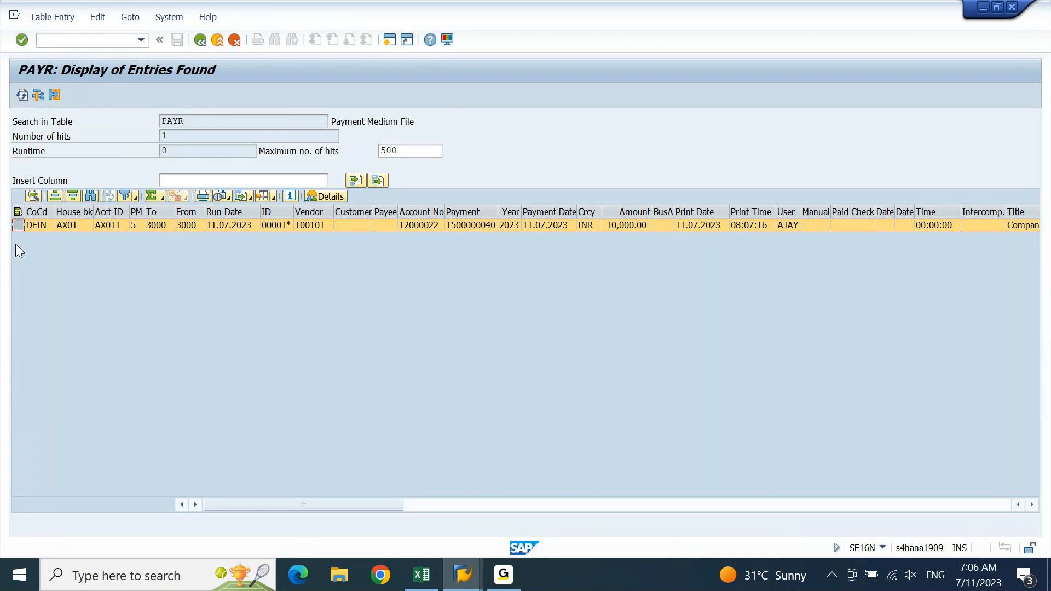
pyautogui.click(279, 223)
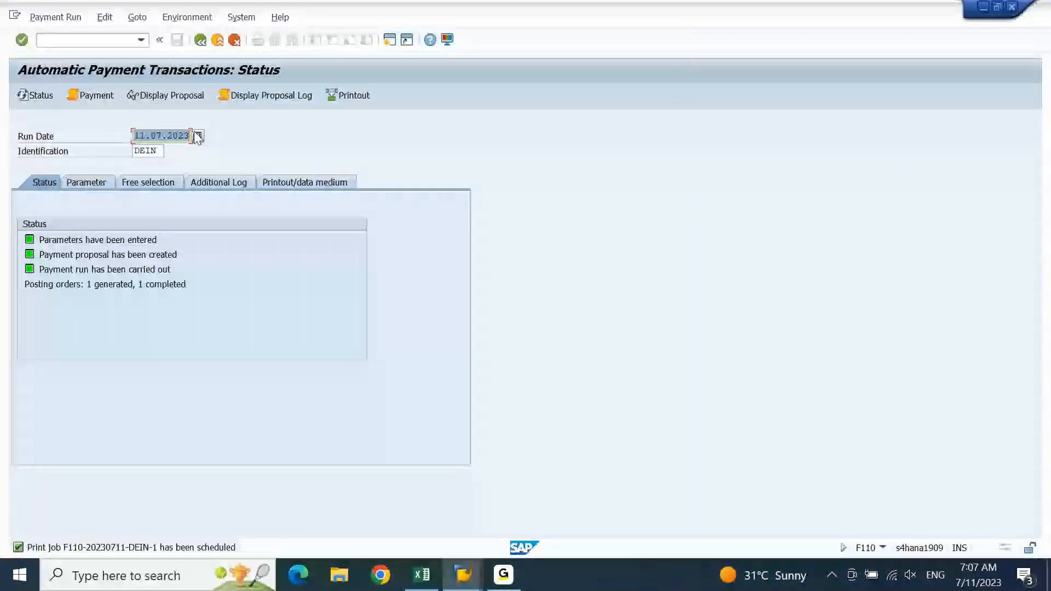
pyautogui.click(162, 137)
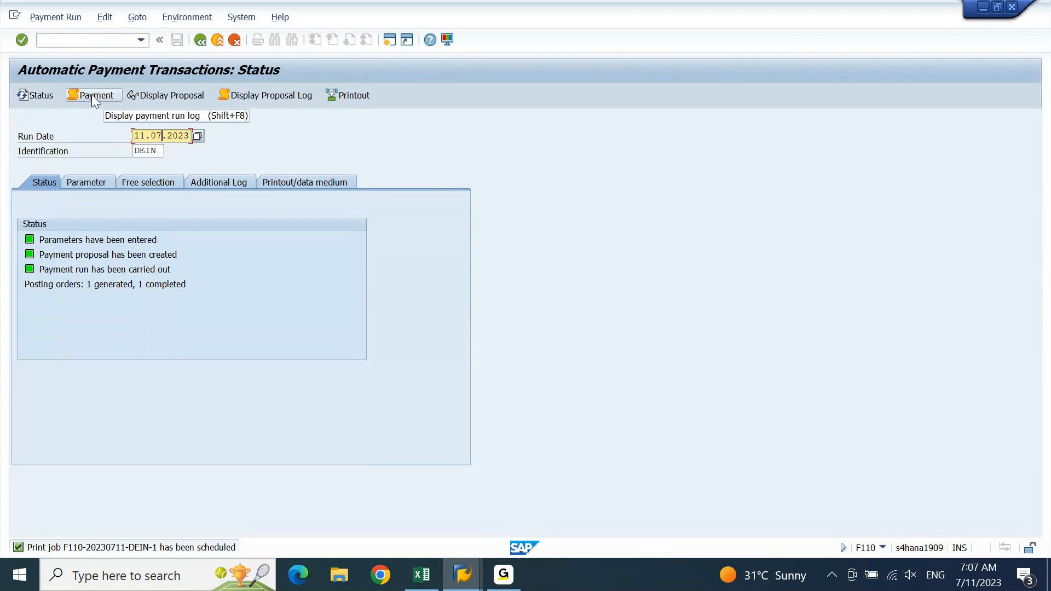
pyautogui.click(108, 98)
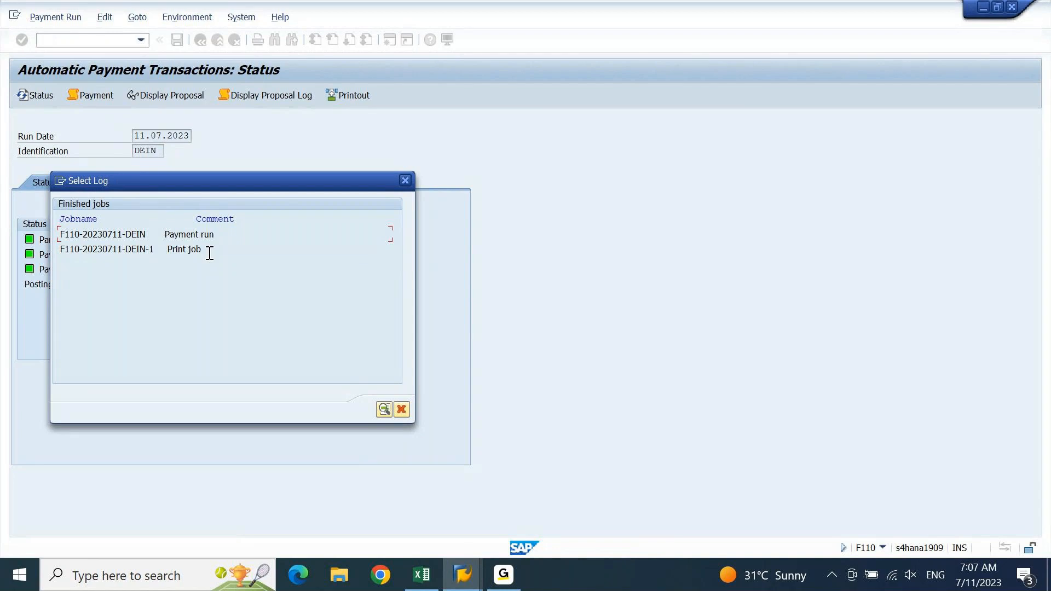
pyautogui.doubleClick(135, 252)
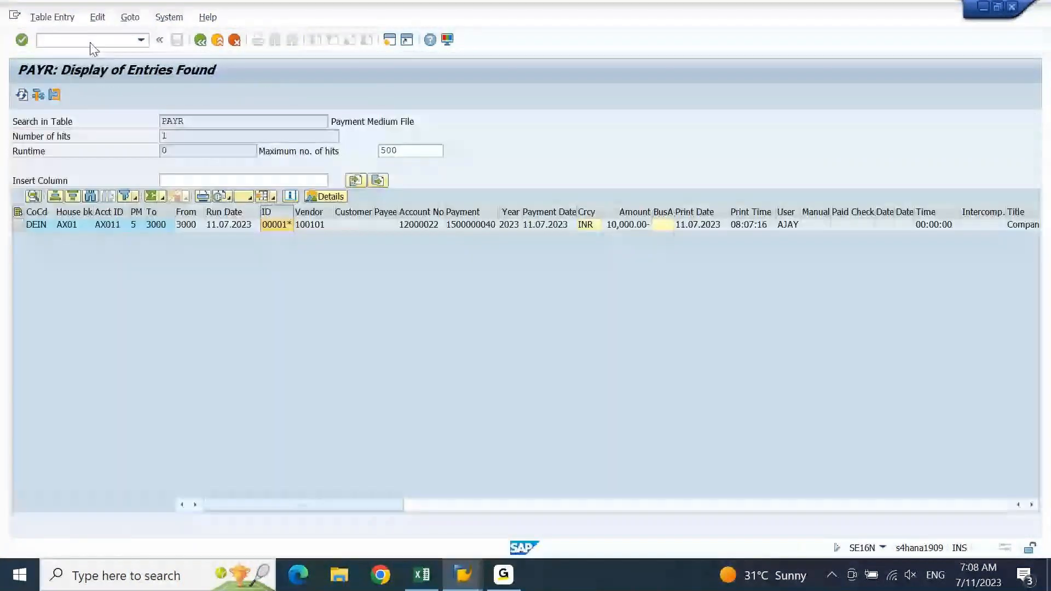
# In FBZP, show DEIN payment method 5's form data, F110_PRENUM_CHCK
pyautogui.click(92, 41)
pyautogui.write('/')
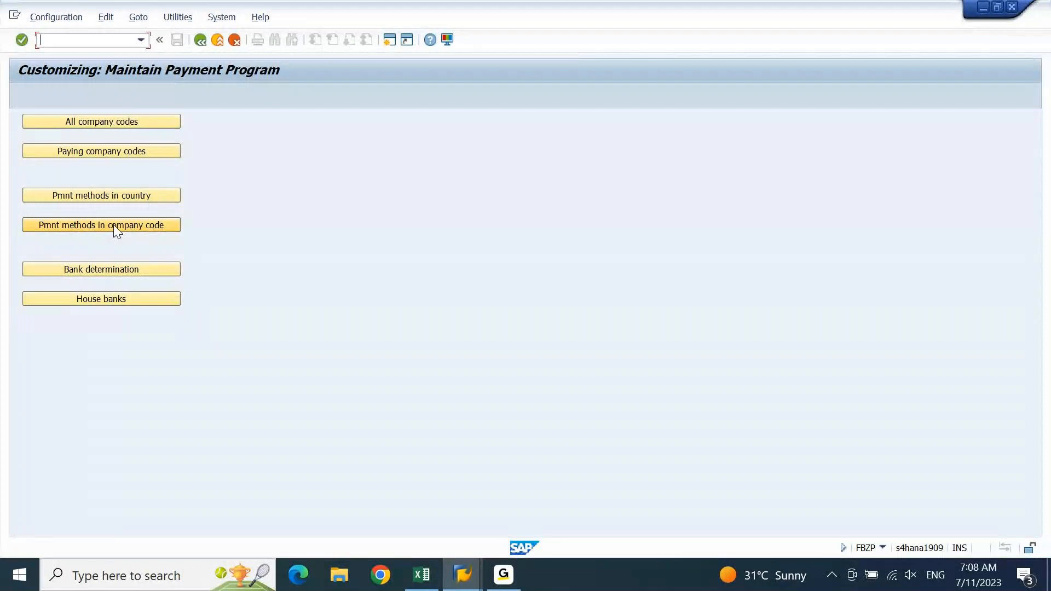
pyautogui.click(115, 225)
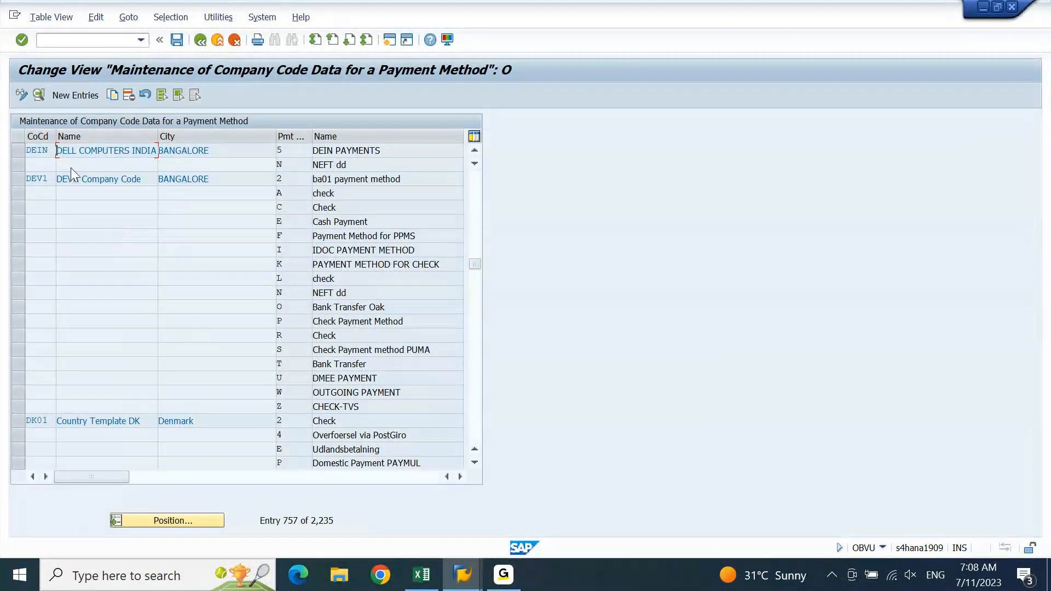
pyautogui.doubleClick(343, 150)
pyautogui.click(64, 313)
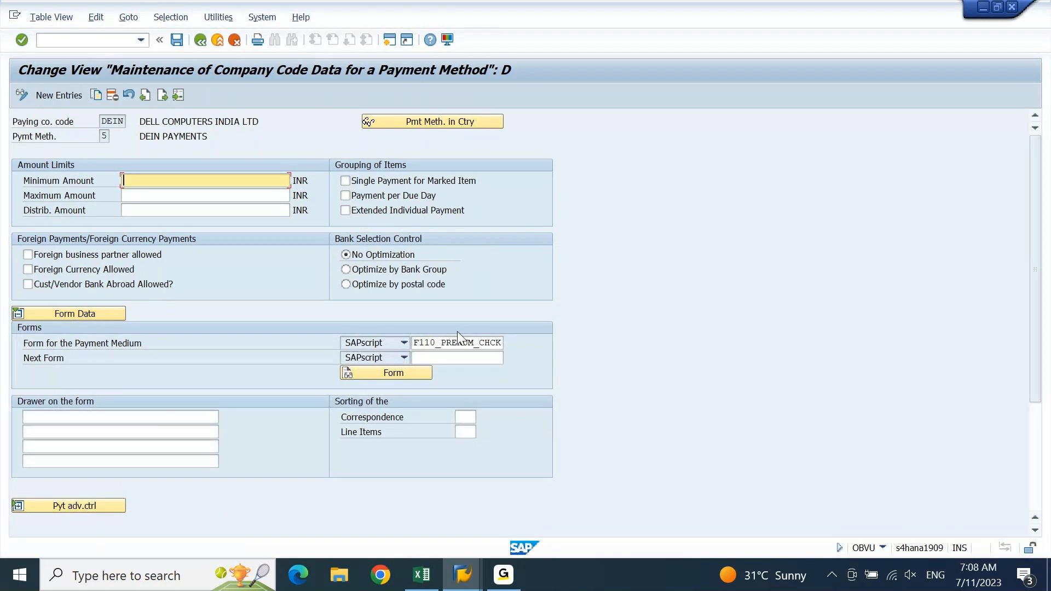
pyautogui.moveTo(419, 343); pyautogui.dragTo(494, 344)
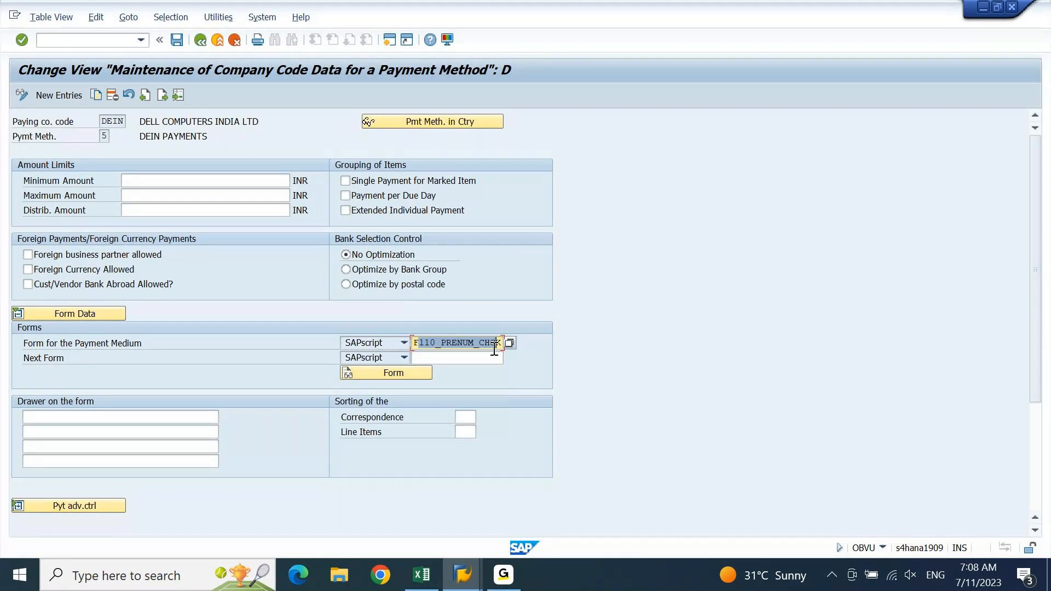
pyautogui.click(462, 359)
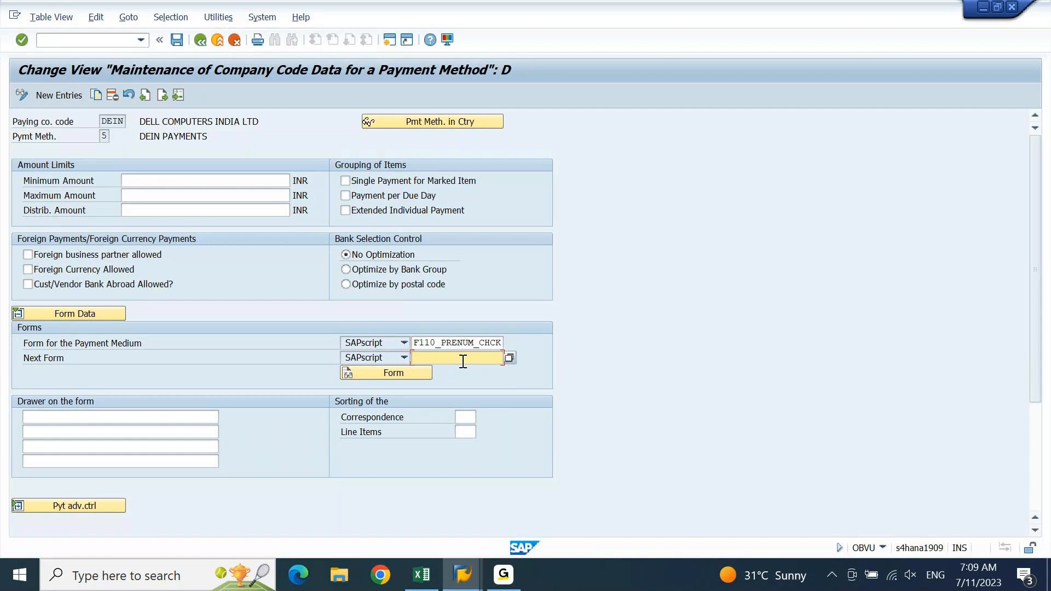
pyautogui.click(508, 358)
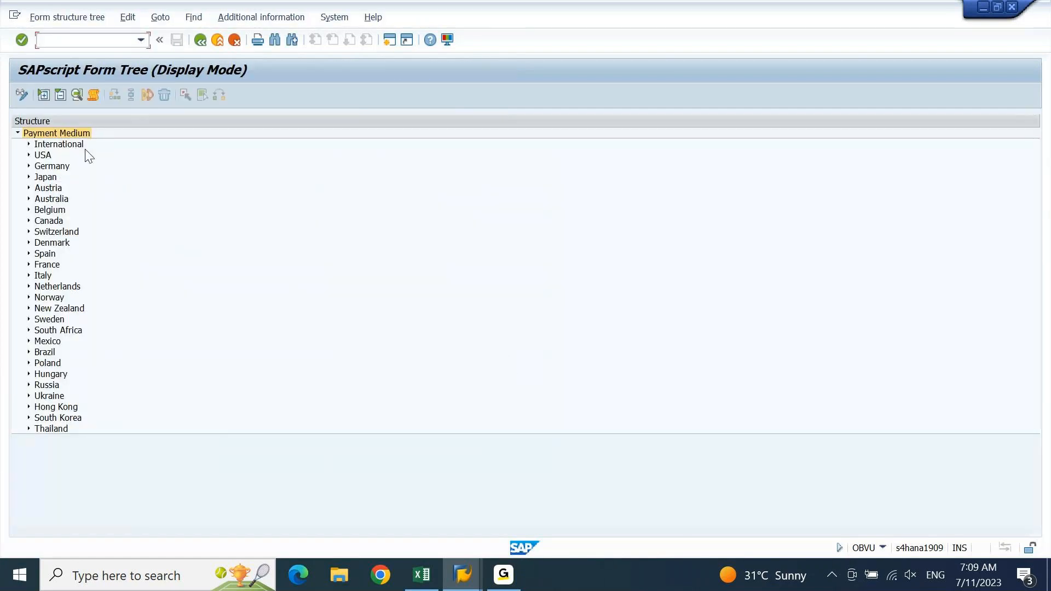
pyautogui.click(200, 41)
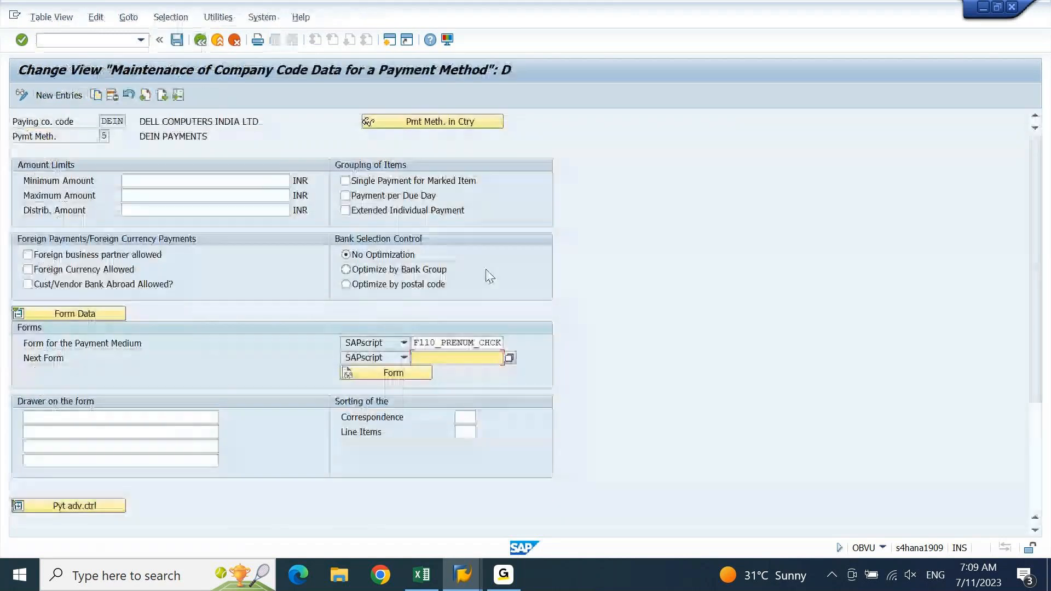
pyautogui.doubleClick(415, 343)
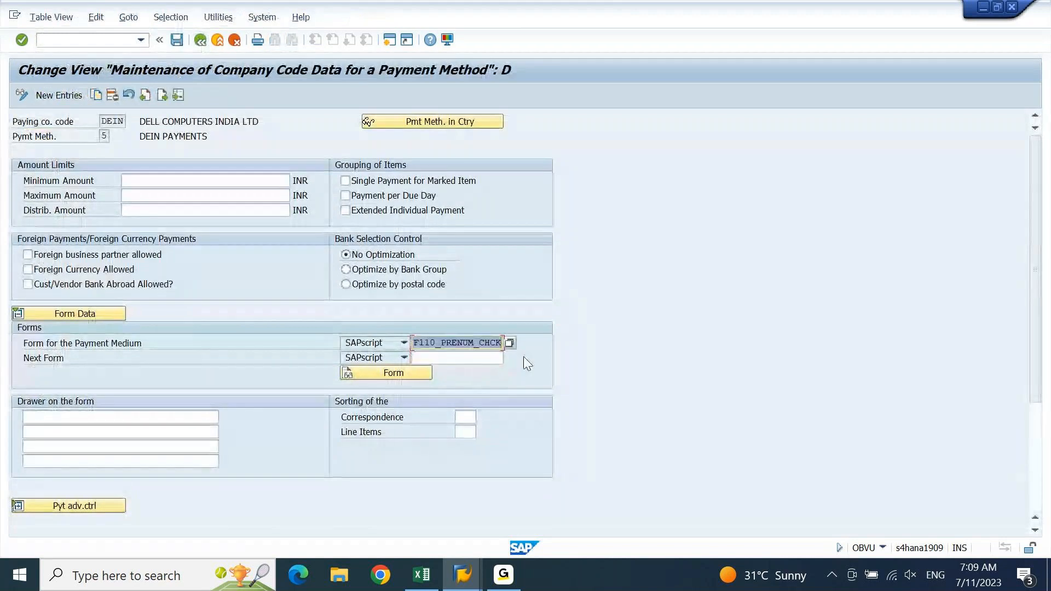
pyautogui.click(495, 358)
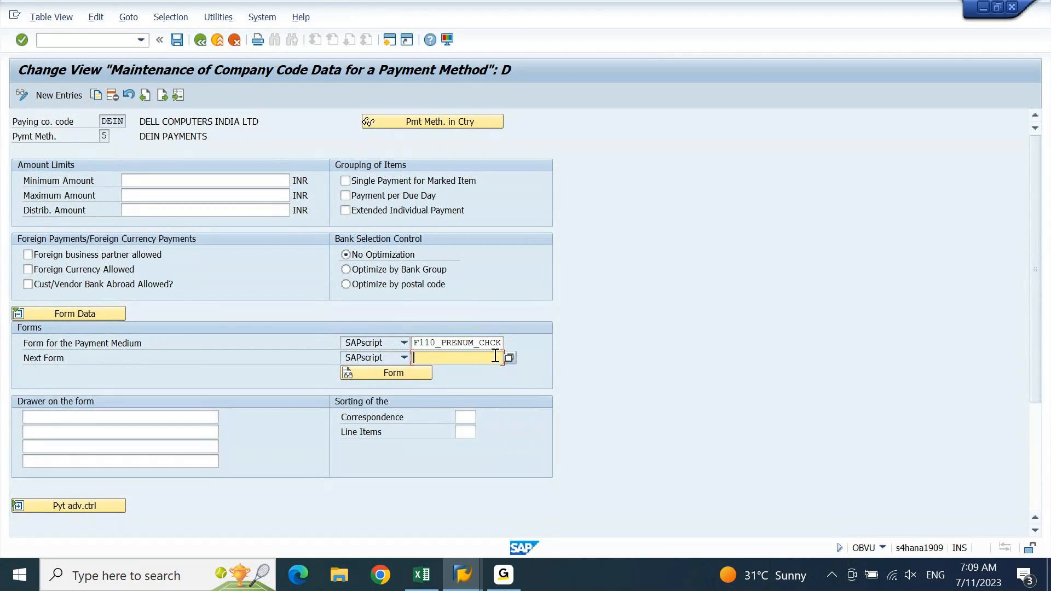
pyautogui.click(462, 575)
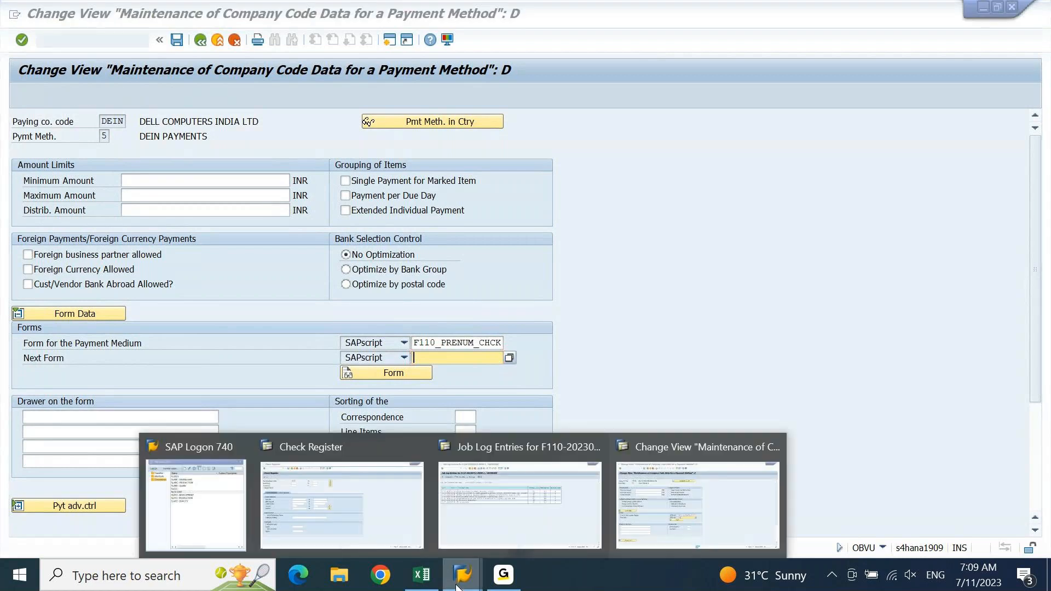
pyautogui.click(656, 514)
pyautogui.click(575, 501)
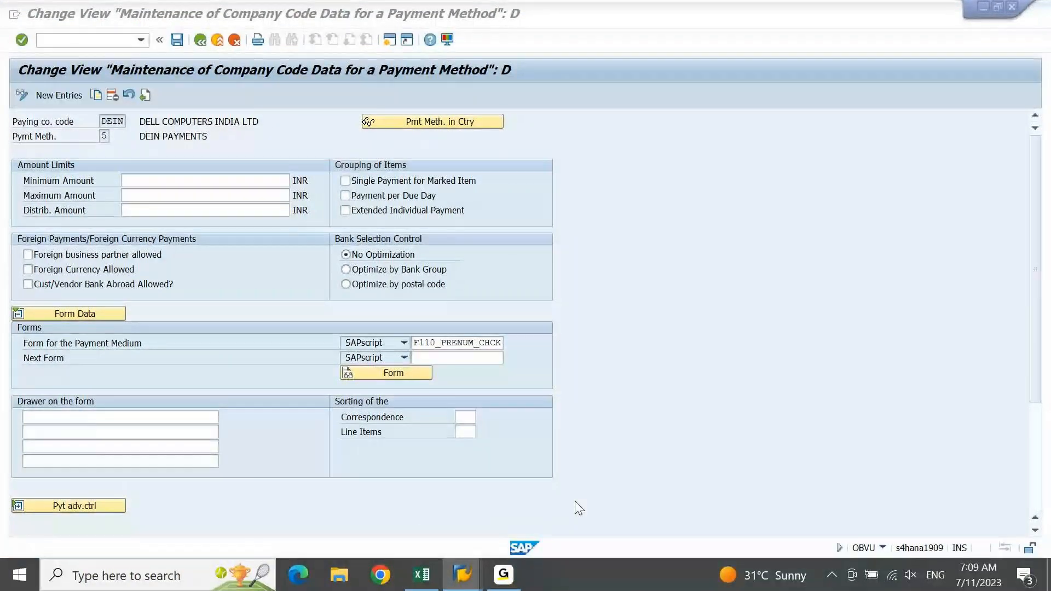
pyautogui.click(575, 501)
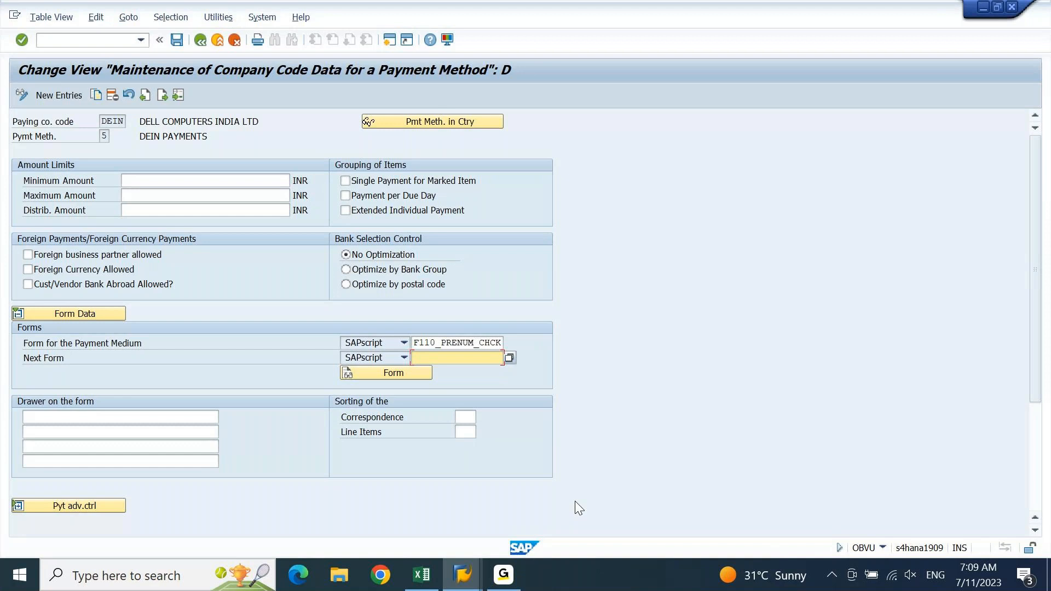
pyautogui.doubleClick(415, 344)
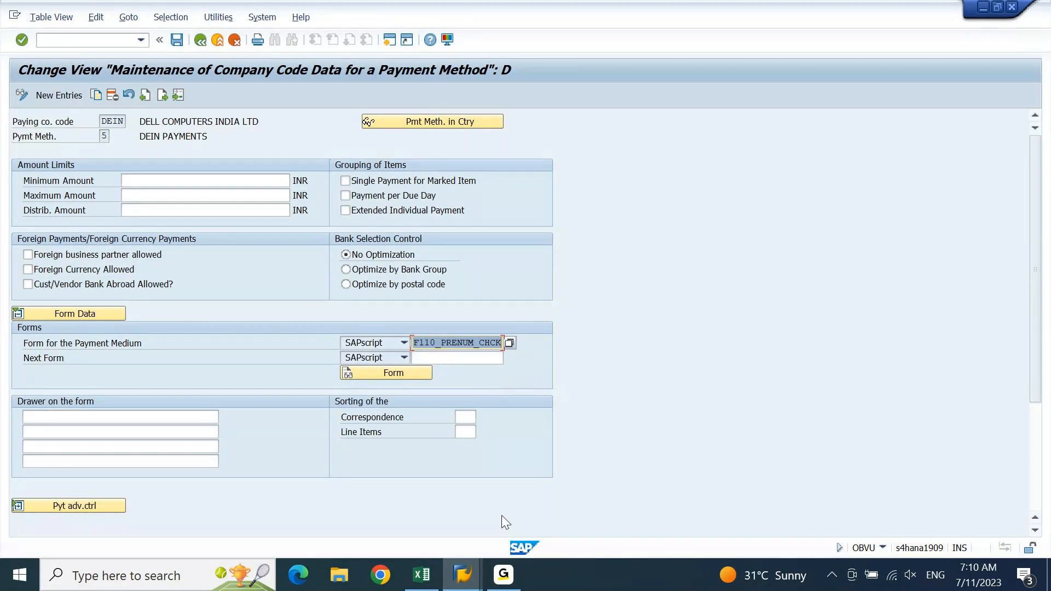
pyautogui.click(506, 589)
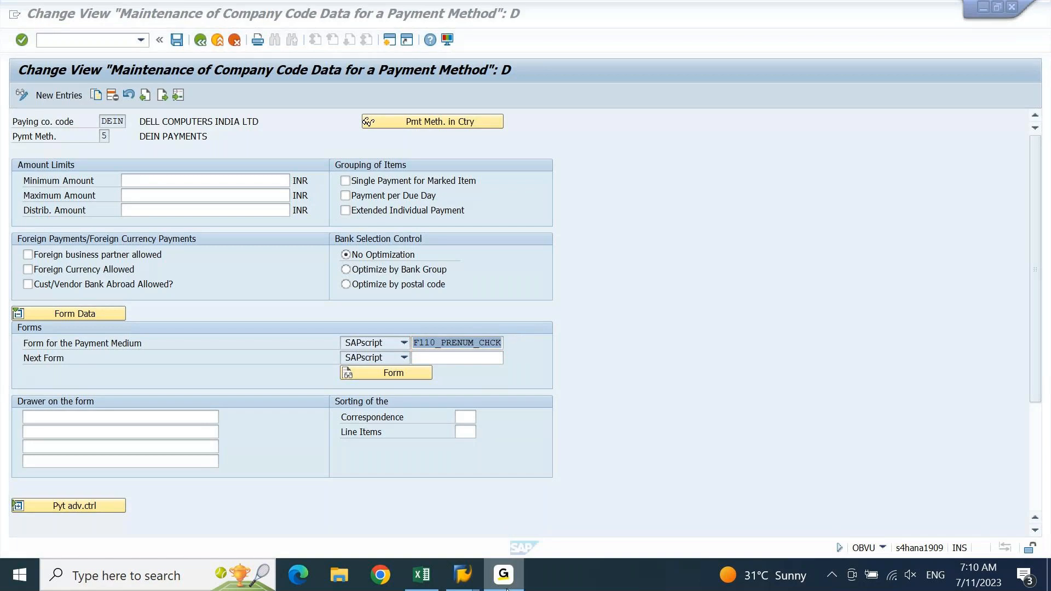